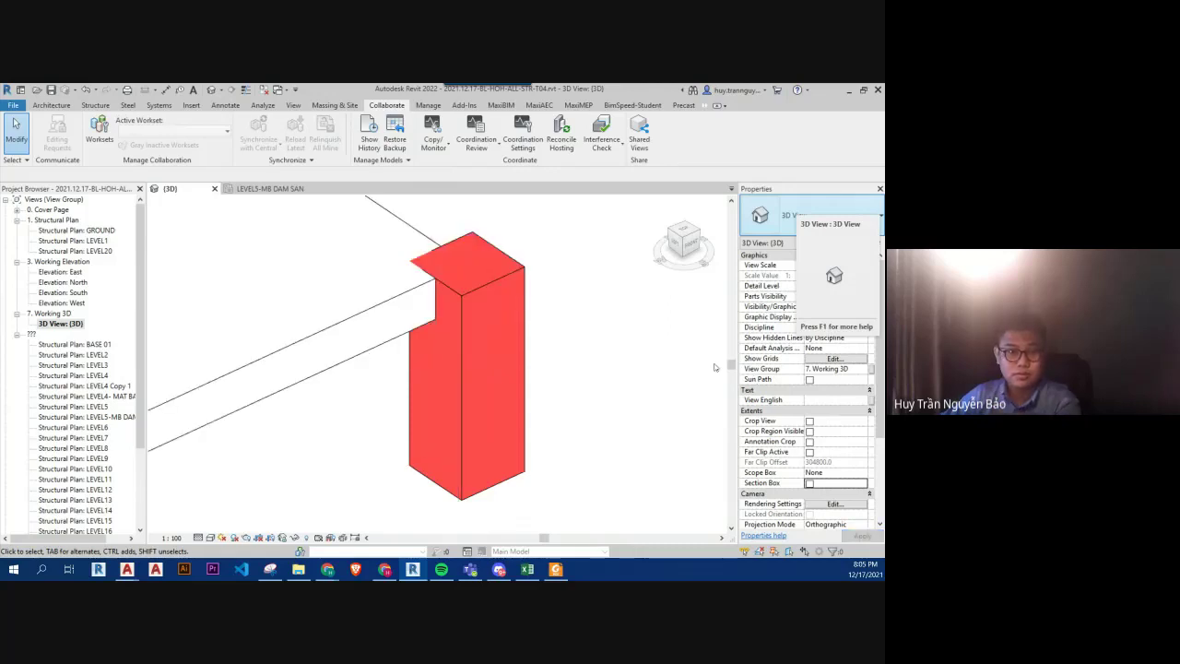
# - Zoom out to the whole slab and open Visibility/Graphic Overrides with VV to browse Model Categories
pyautogui.scroll(-1, 548, 384)
pyautogui.scroll(-1, 559, 377)
pyautogui.scroll(-1, 630, 363)
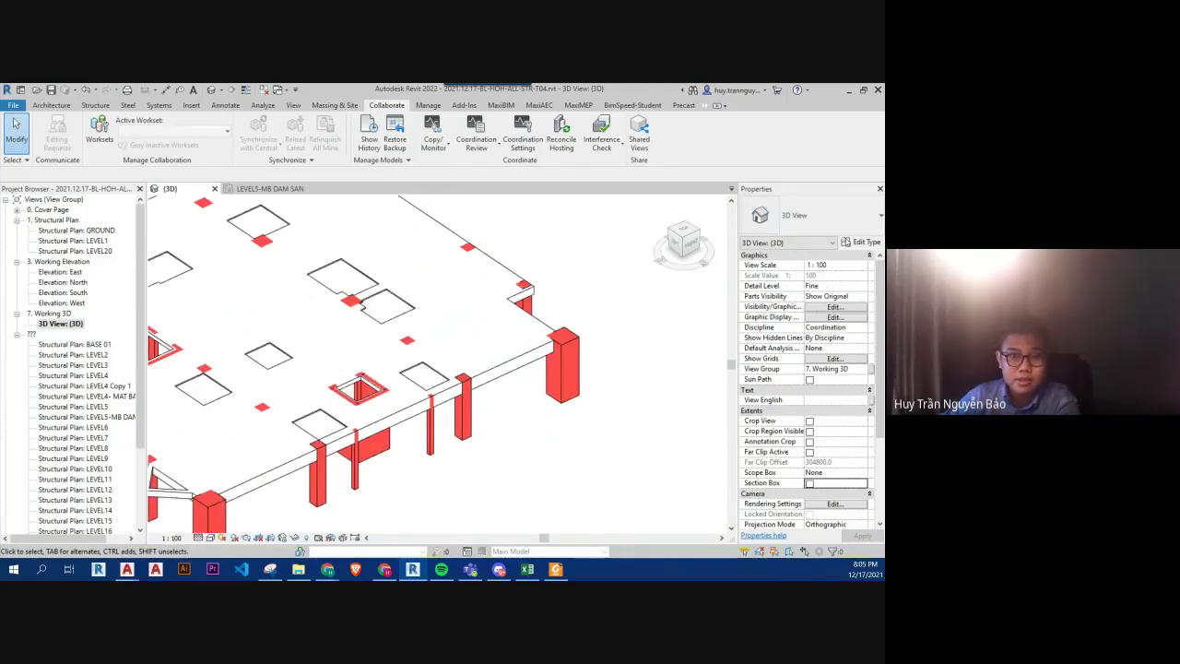
pyautogui.scroll(-2, 590, 360)
pyautogui.scroll(1, 556, 435)
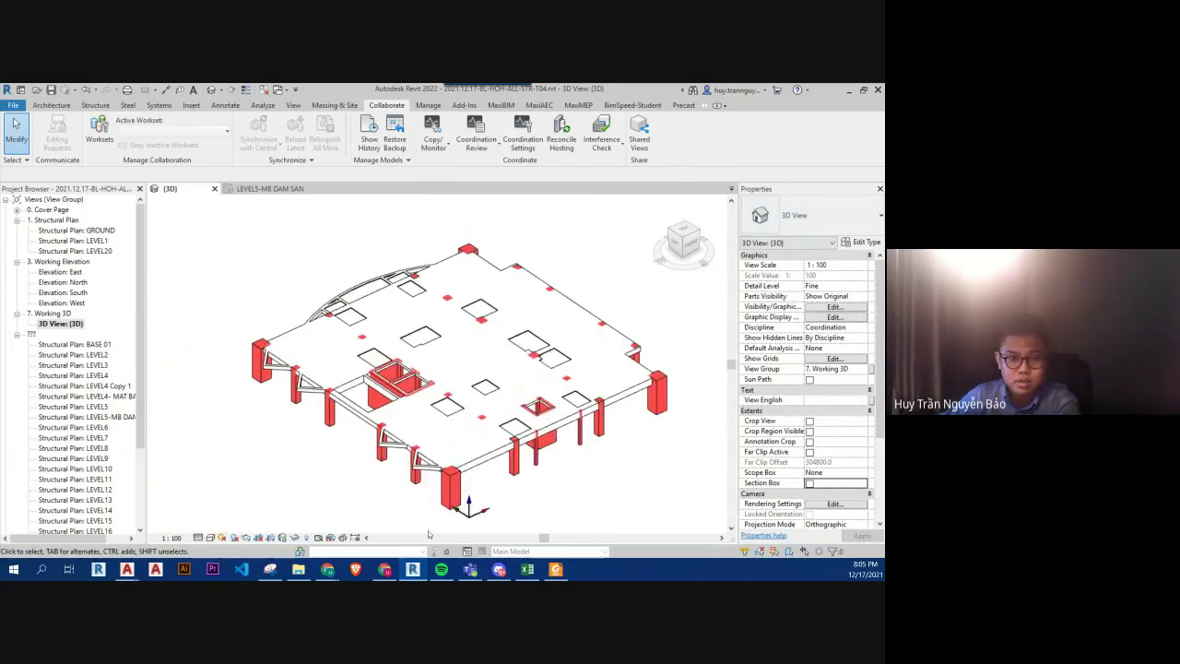
pyautogui.scroll(3, 470, 515)
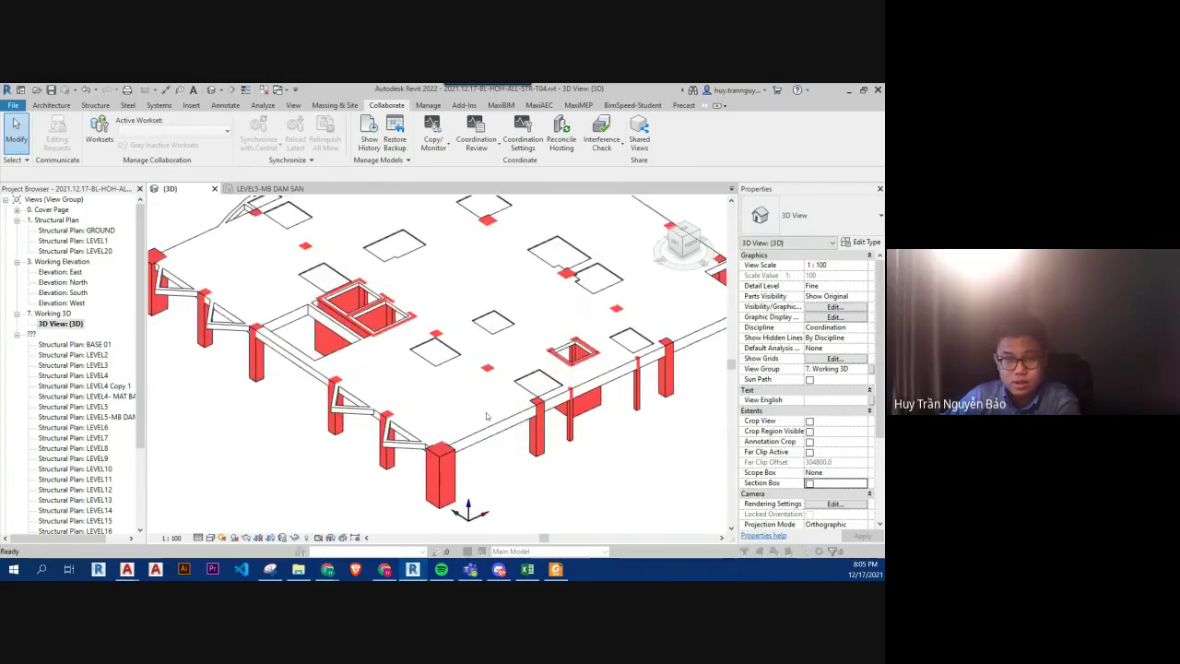
pyautogui.press('v')
pyautogui.press('g')
pyautogui.scroll(-5, 244, 338)
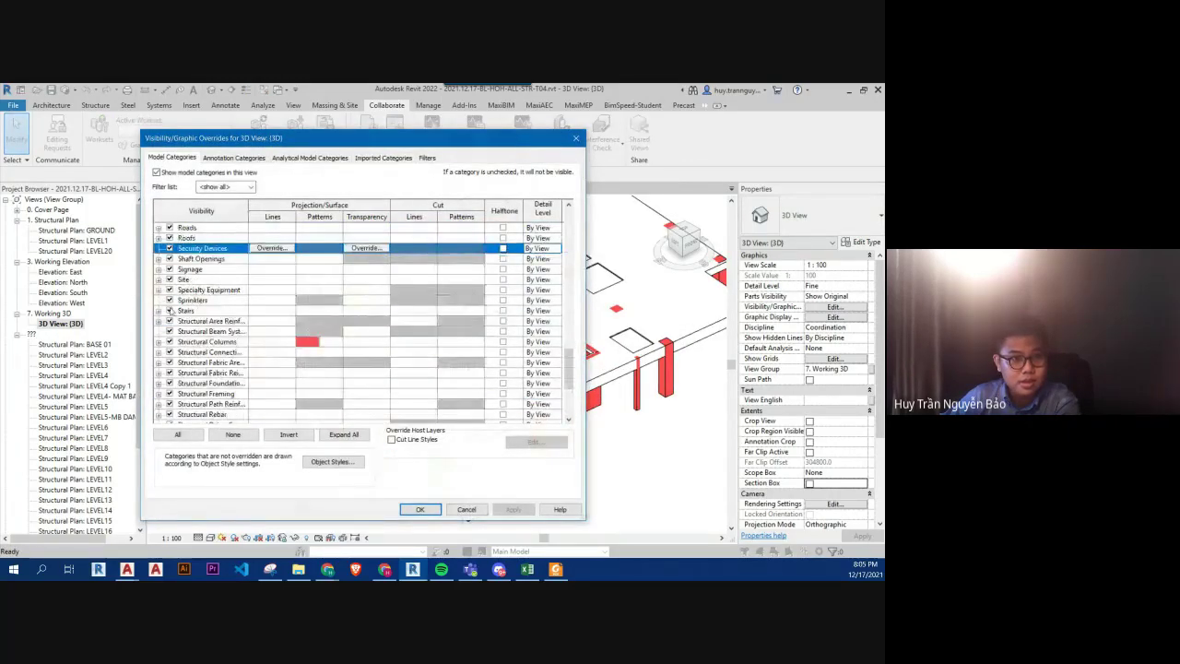
# - Expand Site, uncheck the Internal Origin subcategory, and apply the overrides
pyautogui.click(159, 279)
pyautogui.scroll(-1, 273, 366)
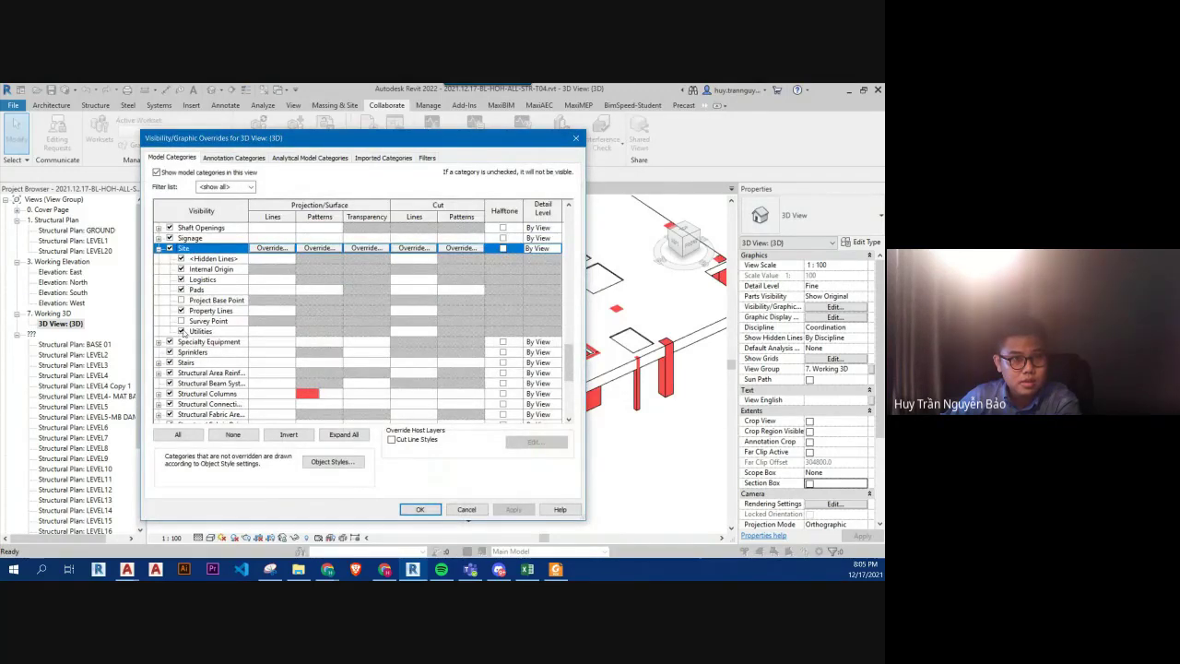
pyautogui.click(184, 268)
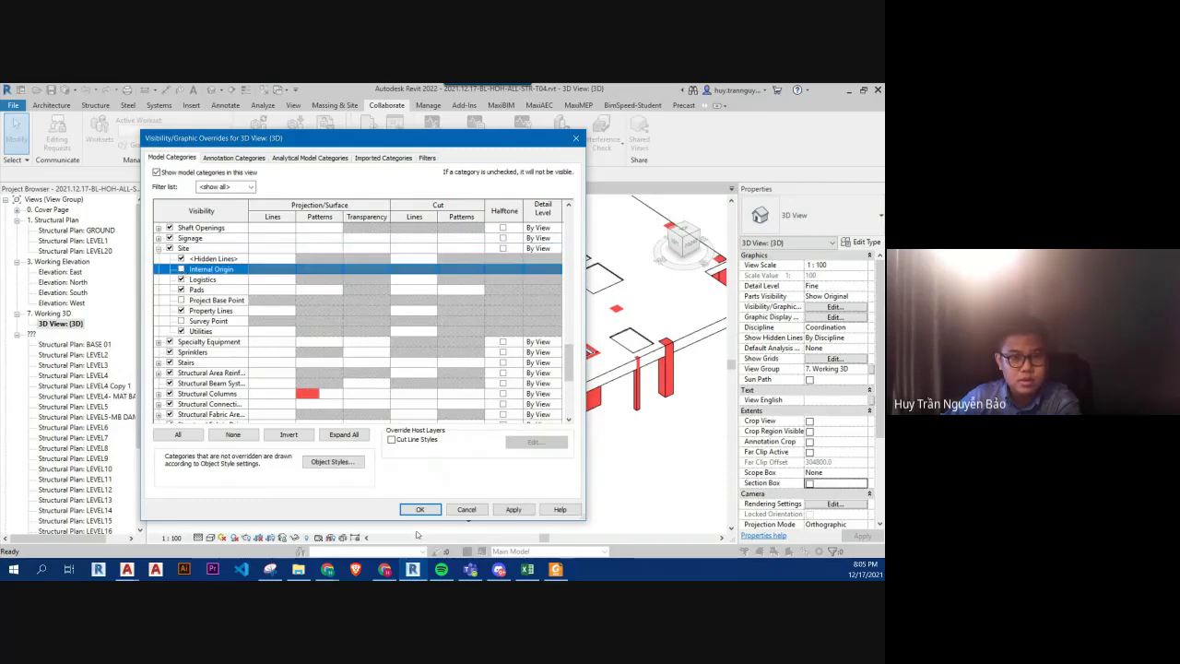
pyautogui.click(420, 509)
pyautogui.moveTo(535, 424)
pyautogui.mouseDown(button='middle')
pyautogui.moveTo(569, 461)
pyautogui.moveTo(473, 445)
pyautogui.mouseUp(button='middle')
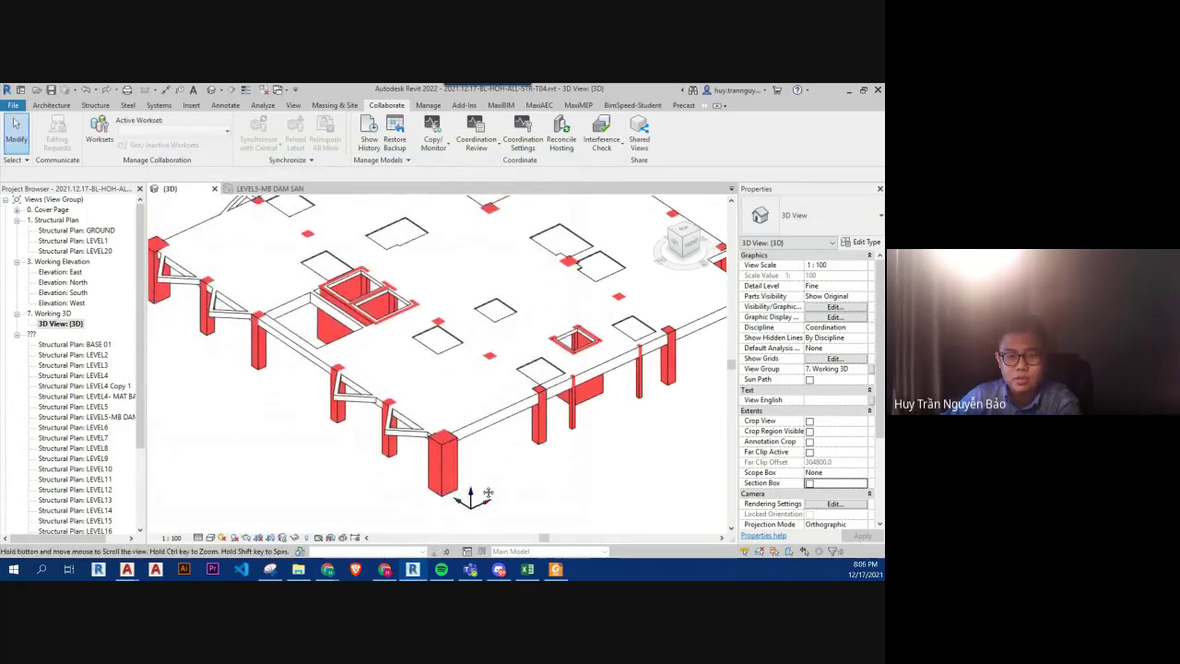
pyautogui.moveTo(489, 489); pyautogui.dragTo(465, 441)
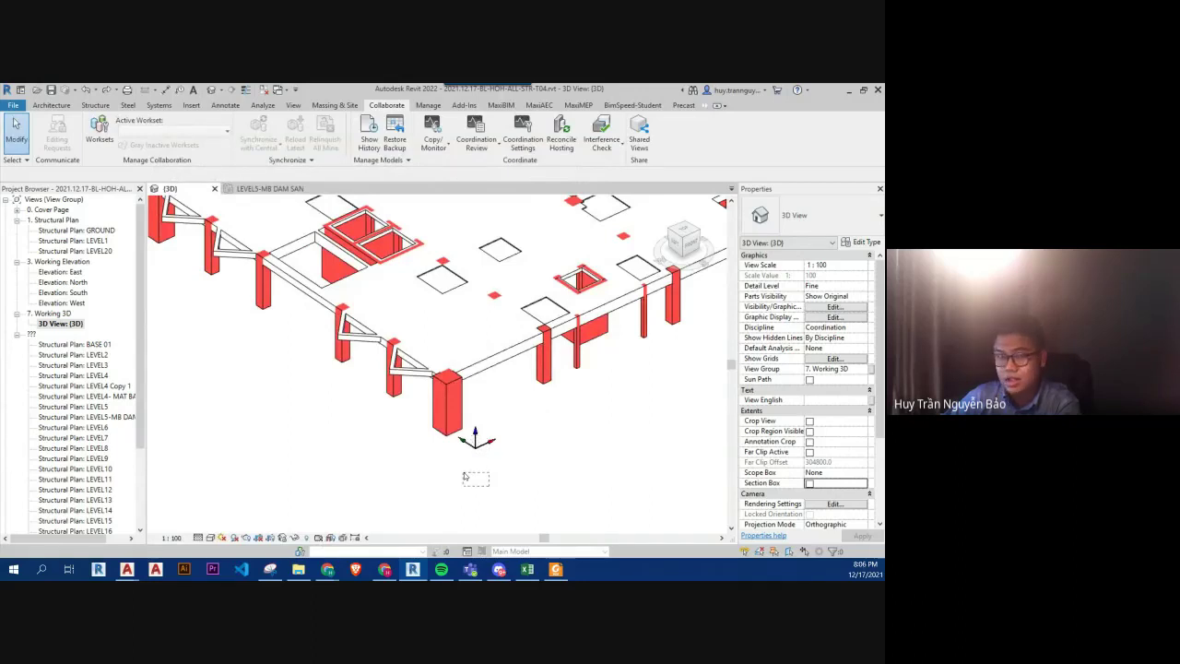
pyautogui.scroll(-2, 464, 476)
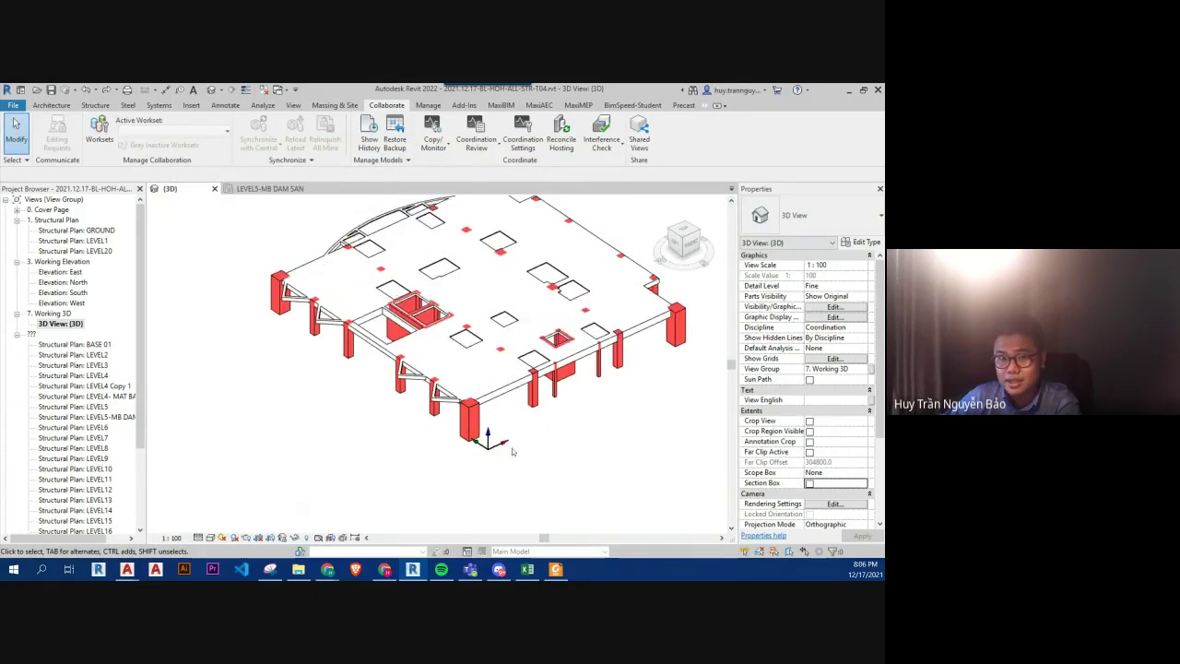
# - Reopen VV, expand Site again, and confirm Internal Origin is unchecked
pyautogui.press('v')
pyautogui.press('g')
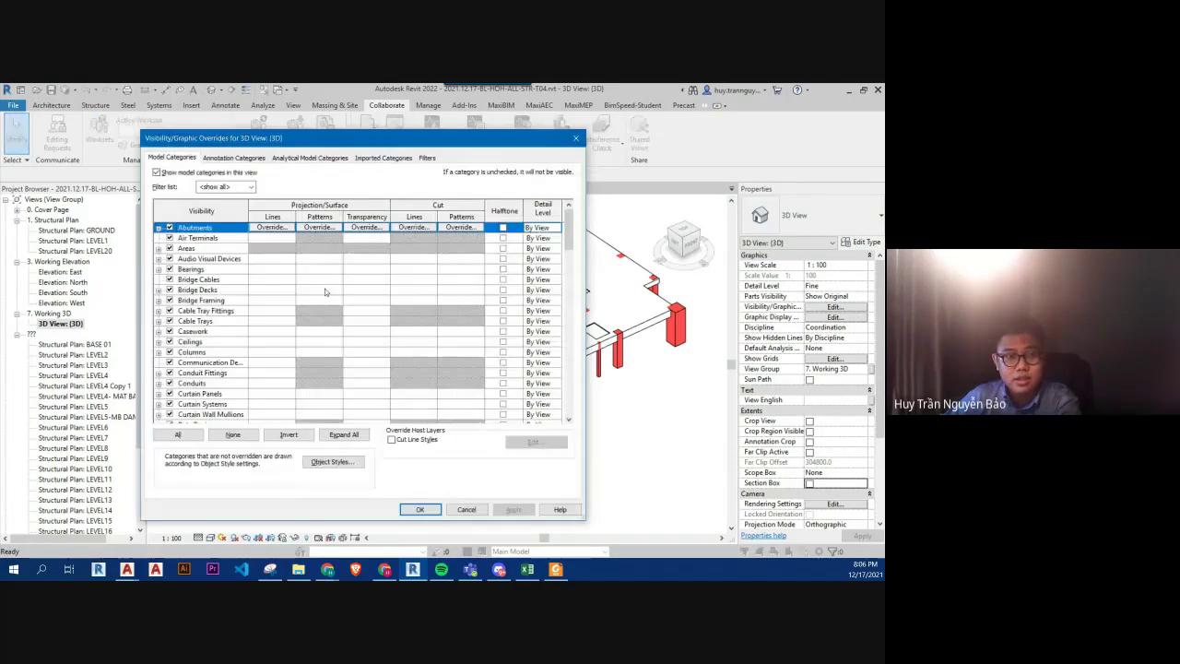
pyautogui.press('s')
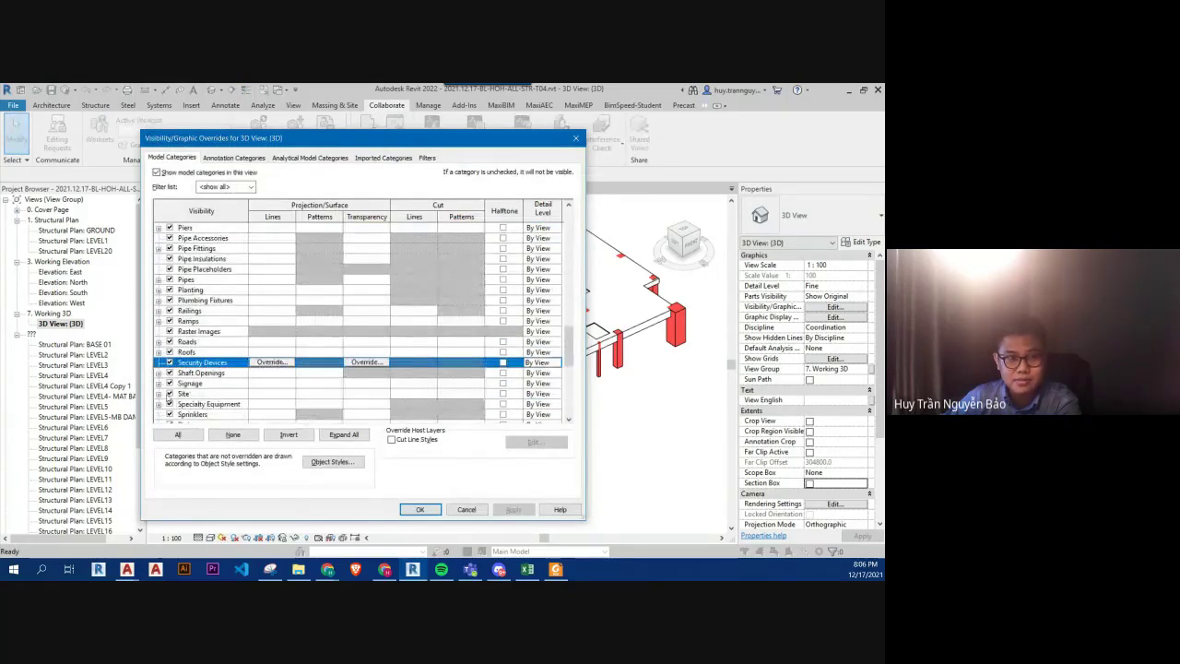
pyautogui.click(157, 394)
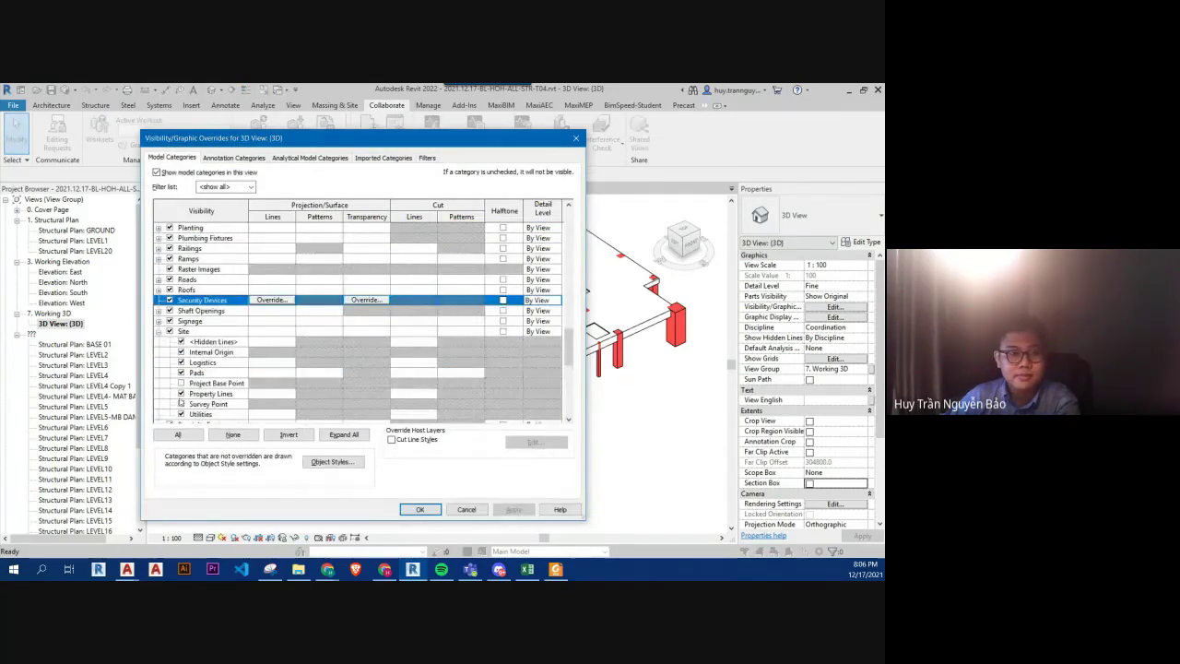
pyautogui.scroll(-1, 201, 407)
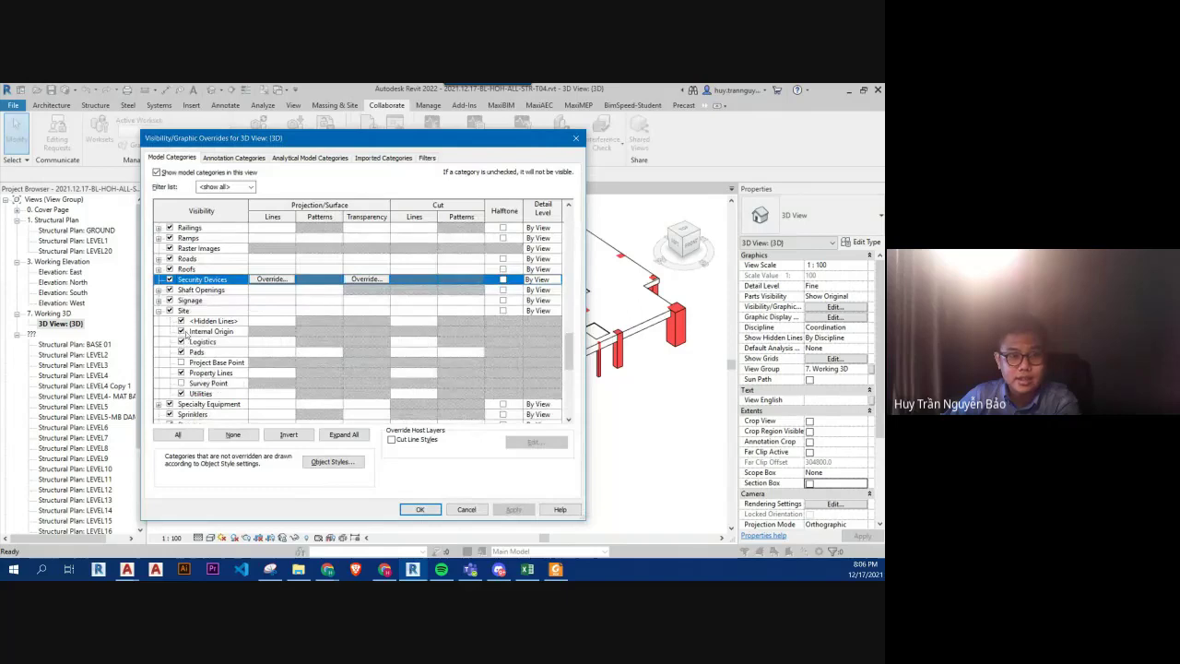
pyautogui.click(182, 331)
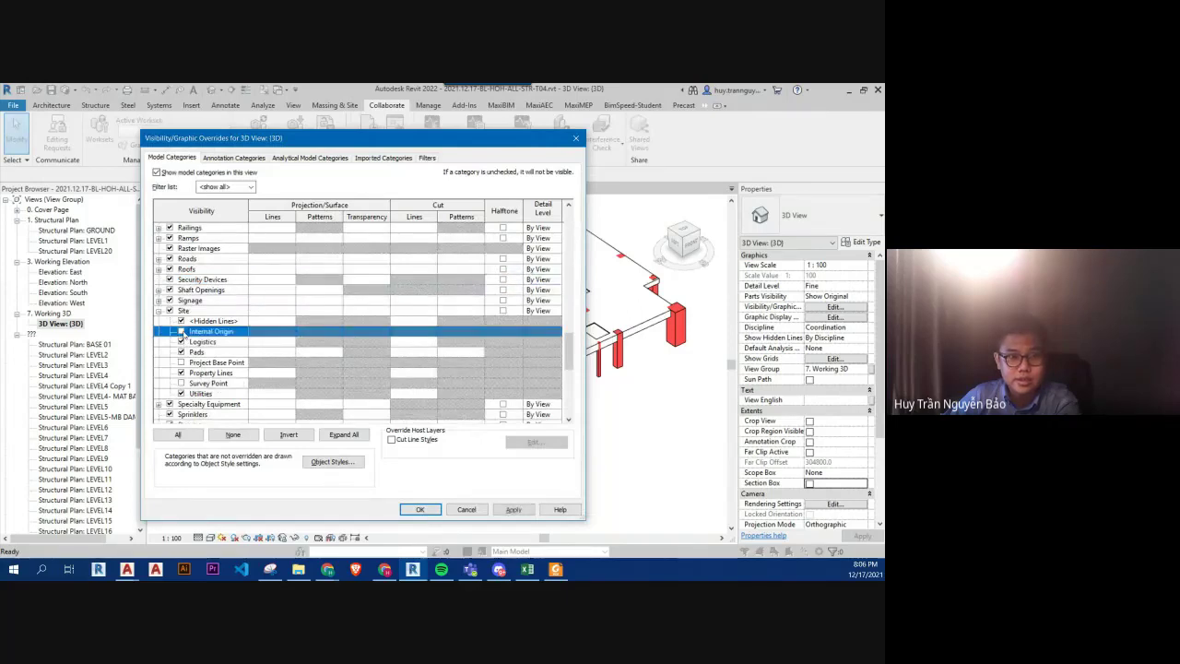
pyautogui.click(420, 510)
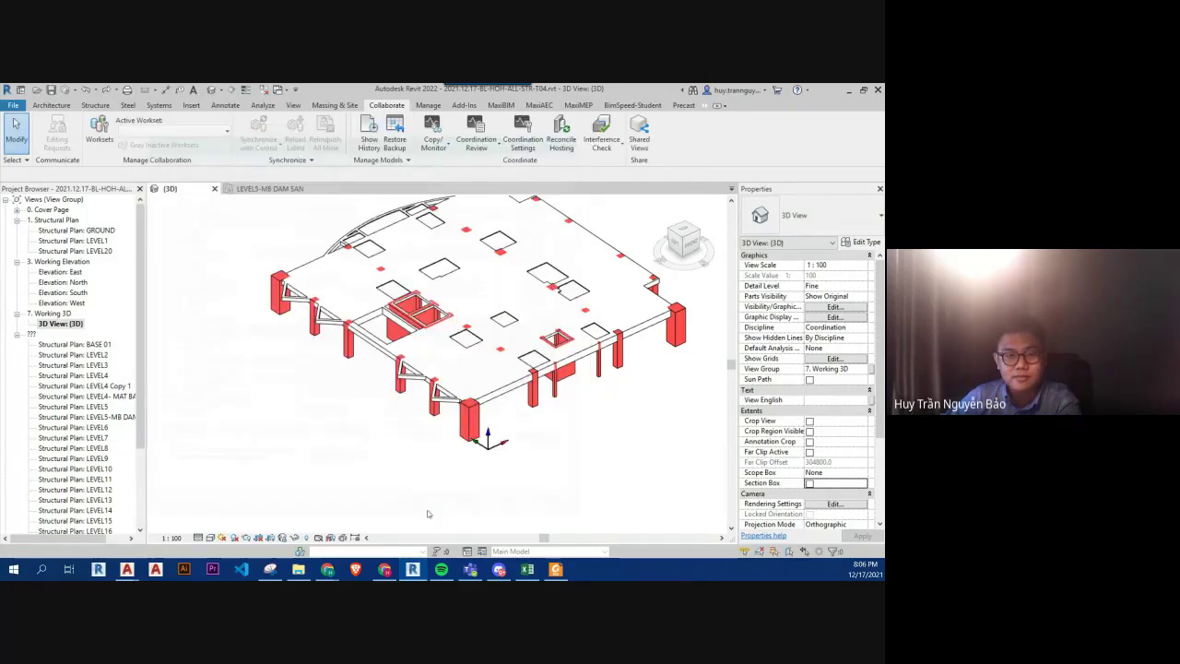
pyautogui.keyDown('shift'); pyautogui.moveTo(569, 461); pyautogui.dragTo(644, 458, button='middle'); pyautogui.keyUp('shift')
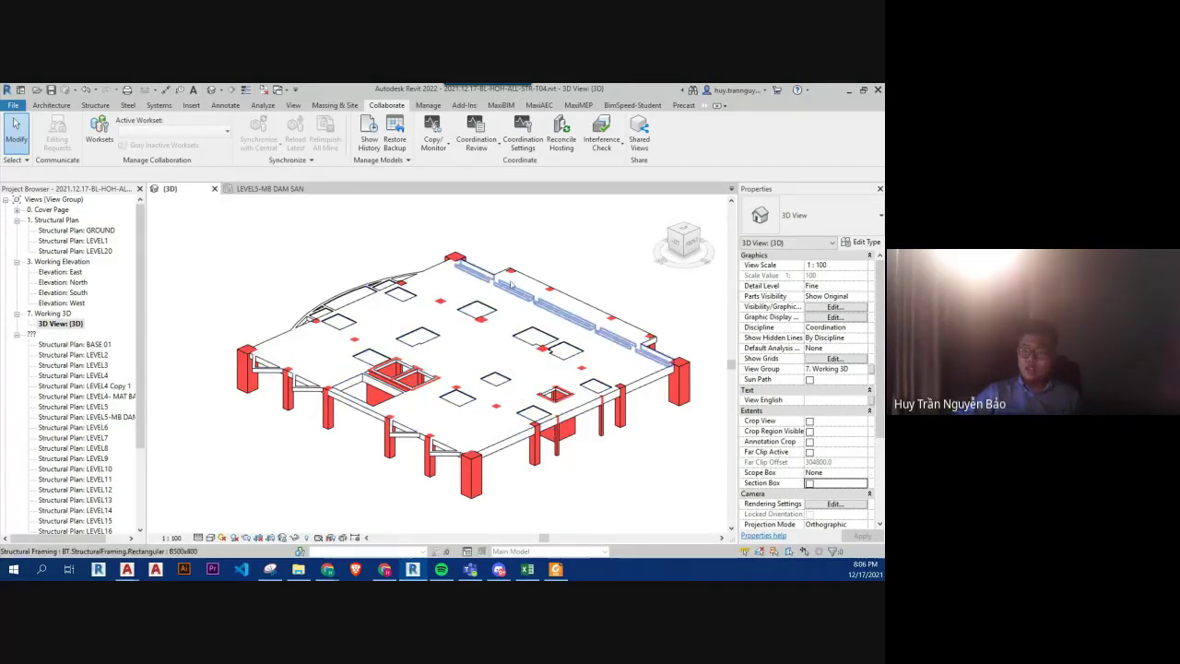
# - Duplicate the 3D view and rename the copy 'Analytical Model'
pyautogui.rightClick(60, 322)
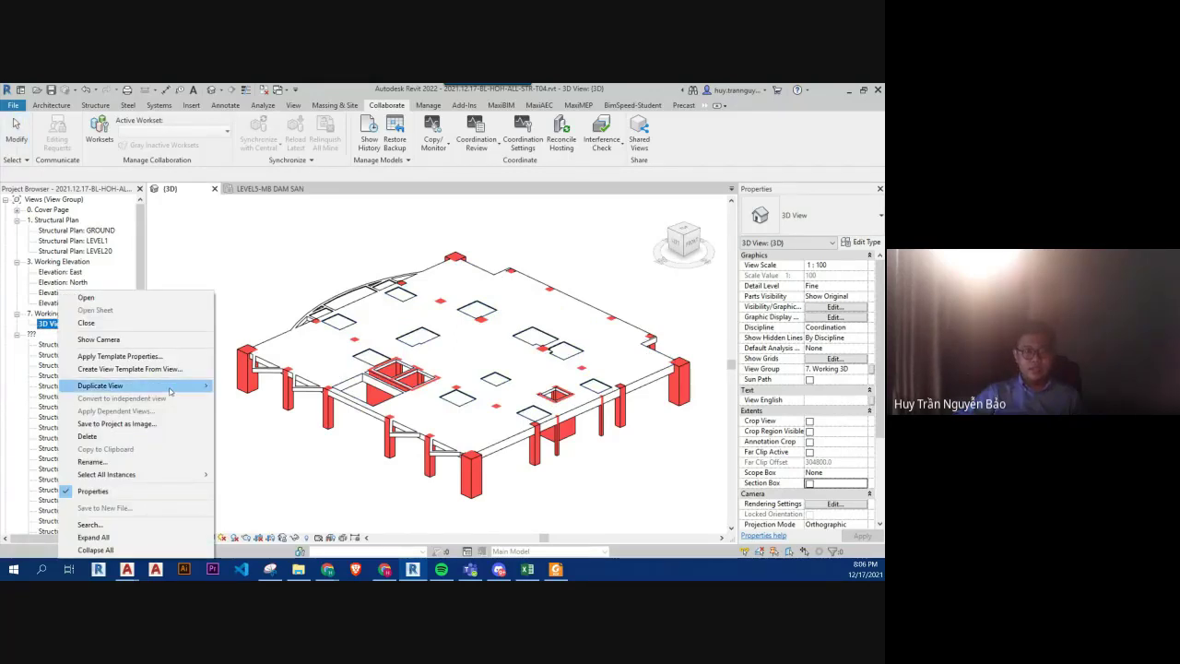
pyautogui.moveTo(120, 385)
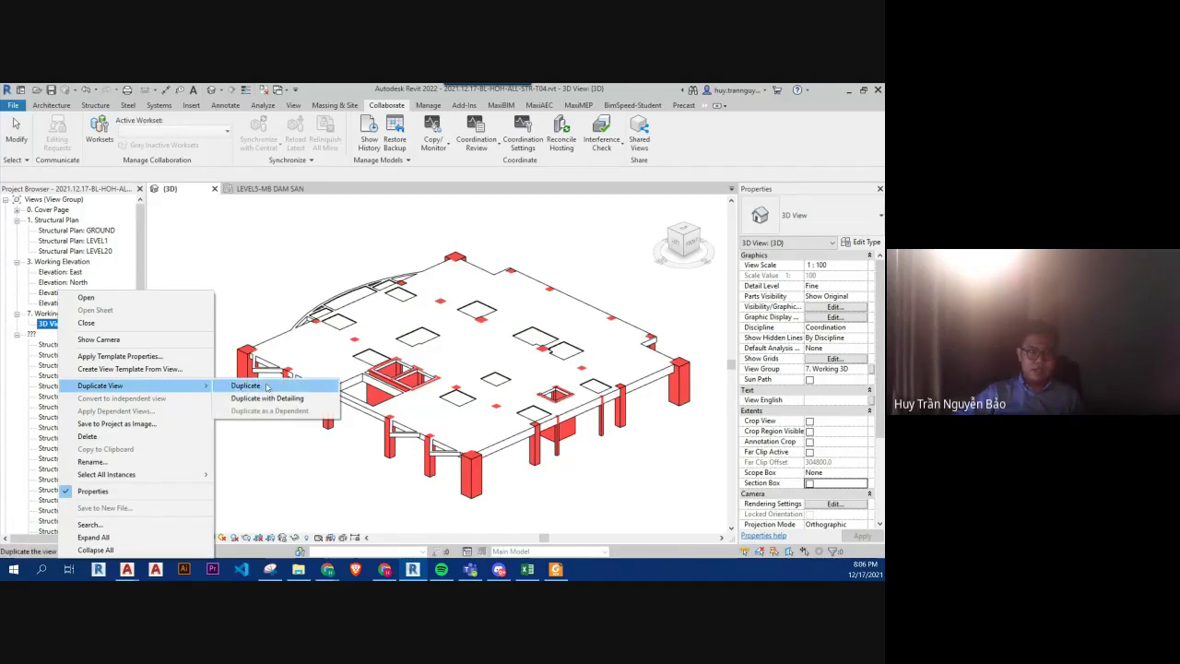
pyautogui.click(245, 385)
pyautogui.click(92, 338)
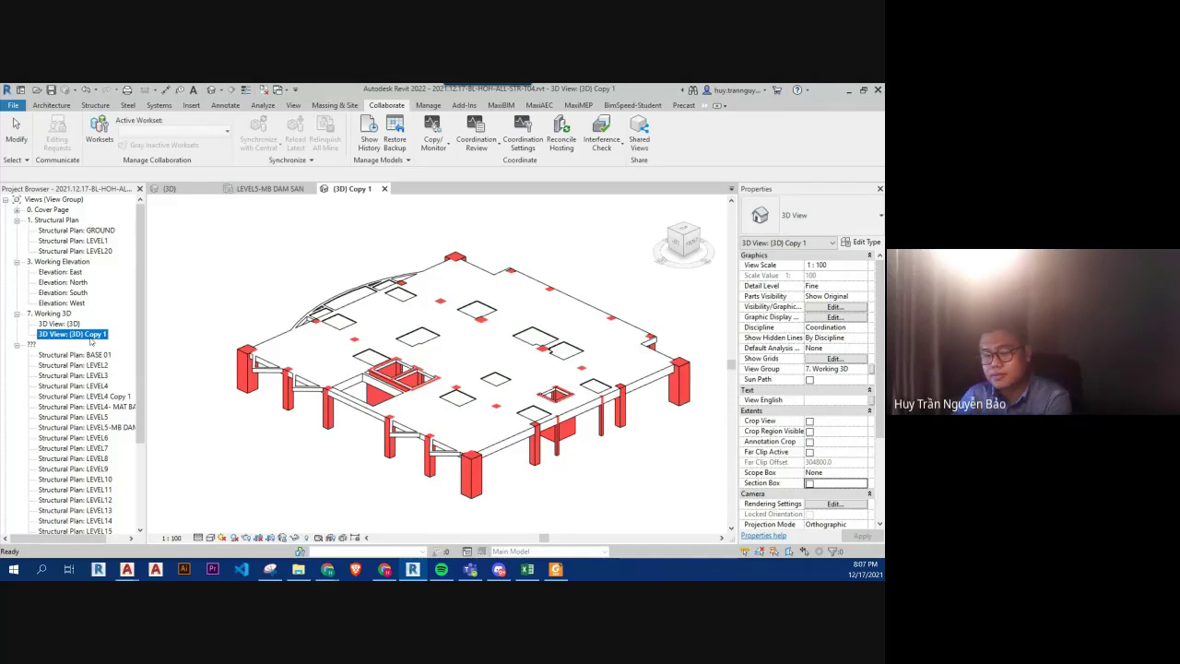
pyautogui.press('F2')
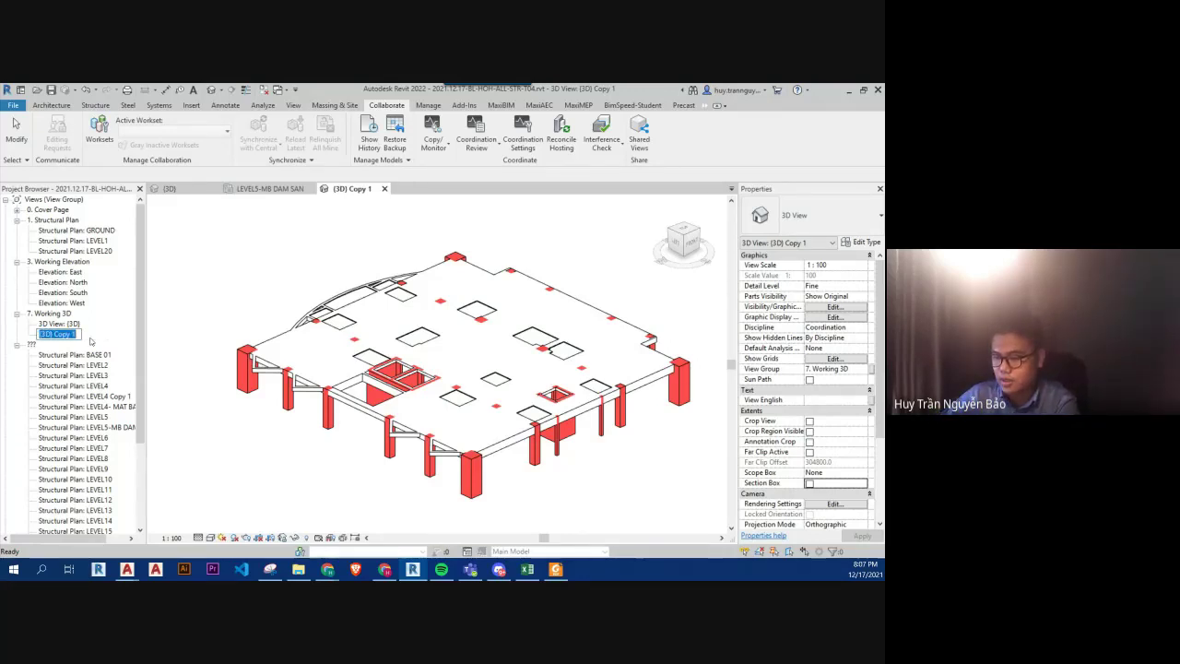
pyautogui.write('3')
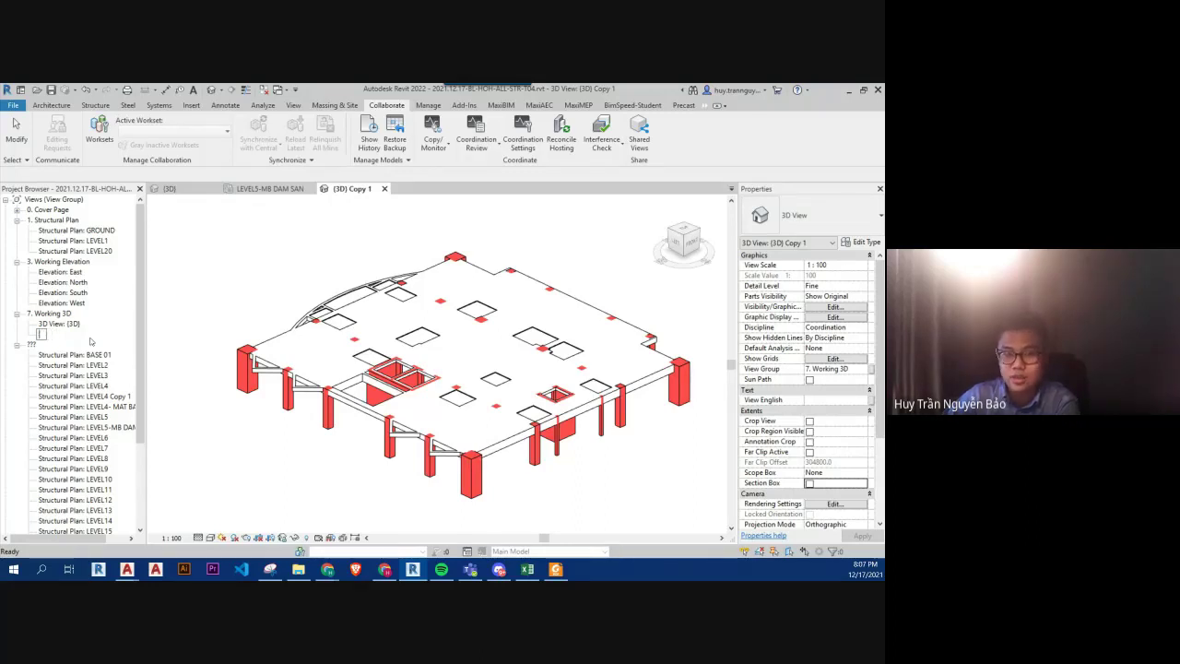
pyautogui.write('Ana')
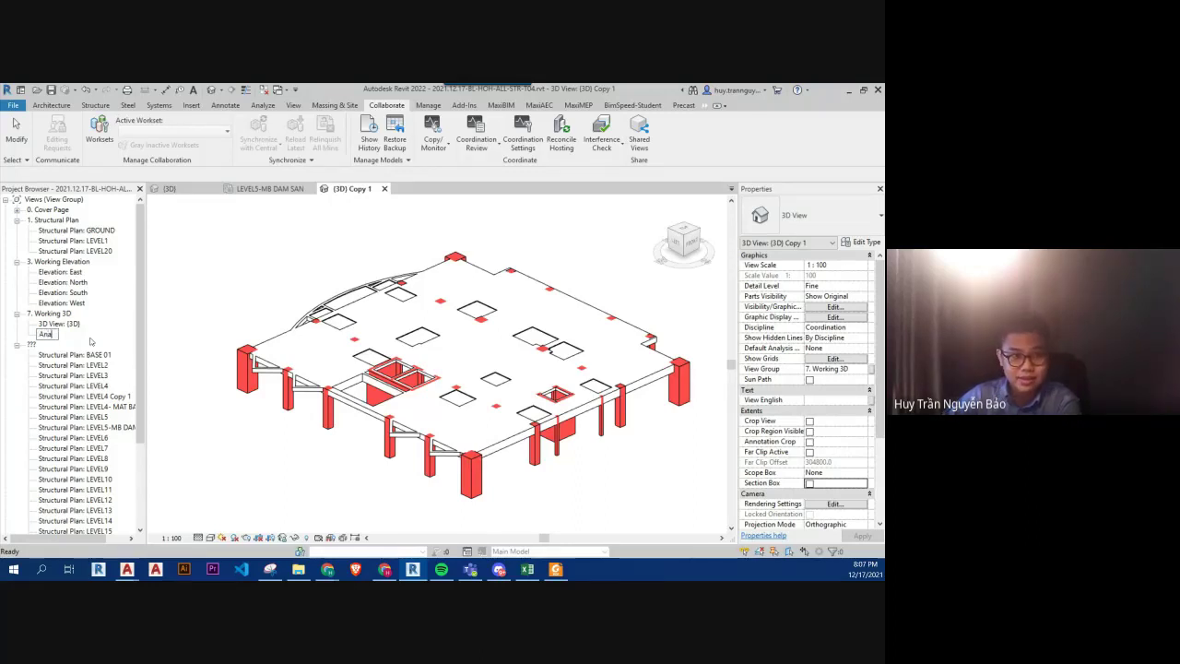
pyautogui.write('lytical')
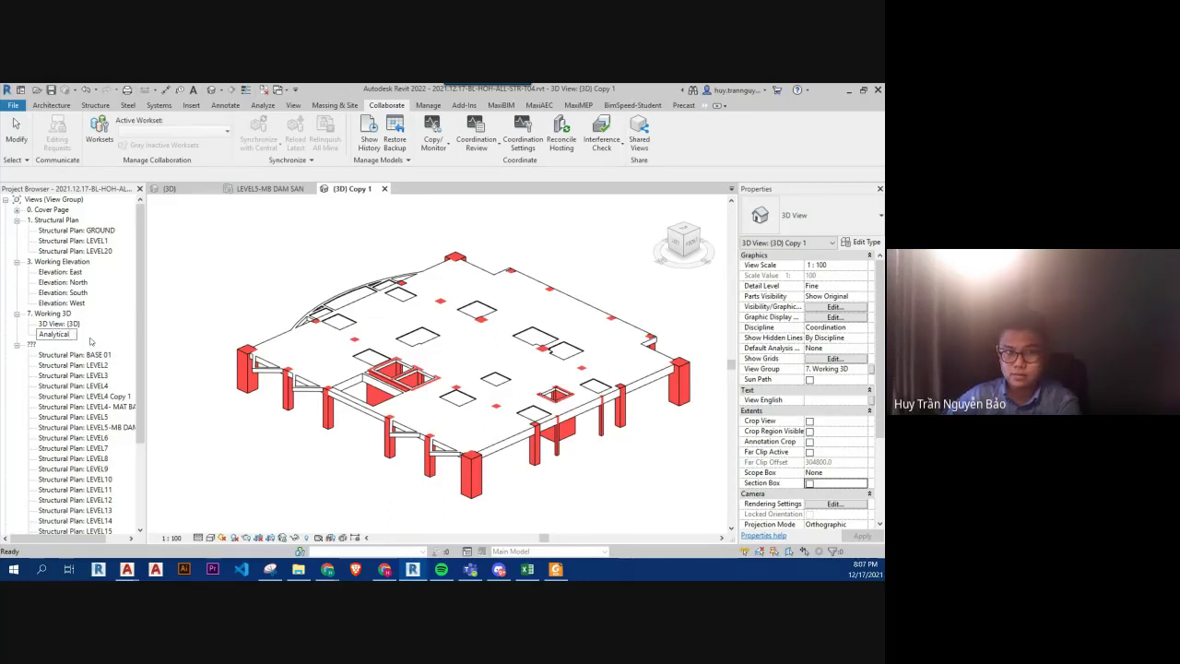
pyautogui.write('del')
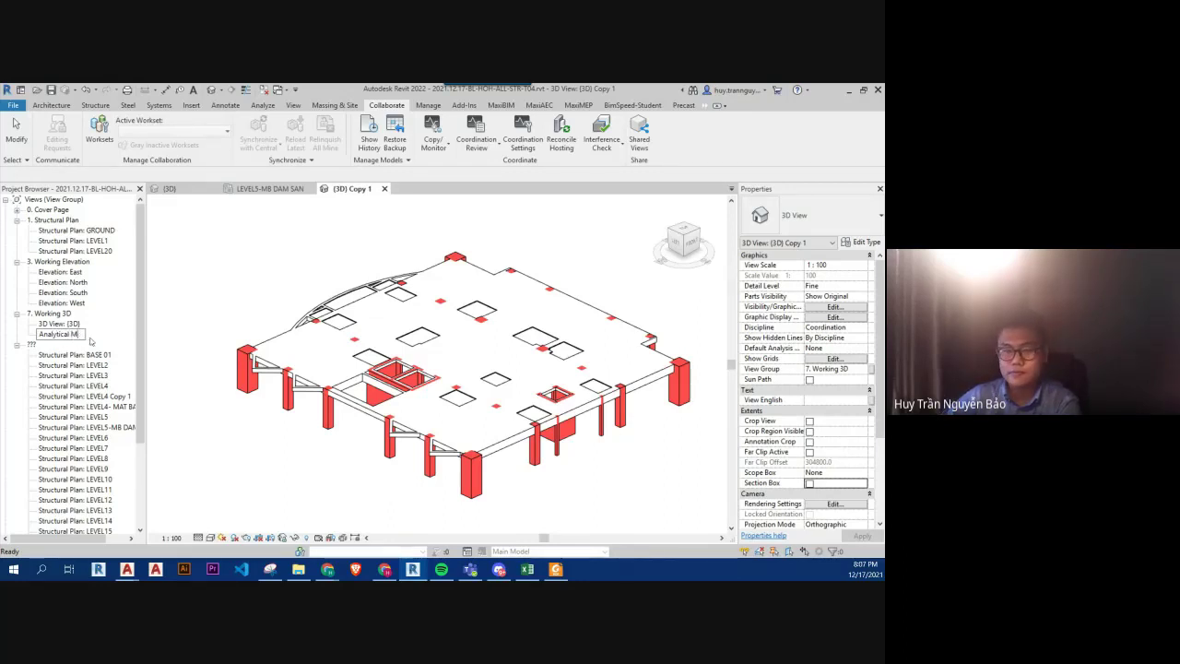
pyautogui.press('Return')
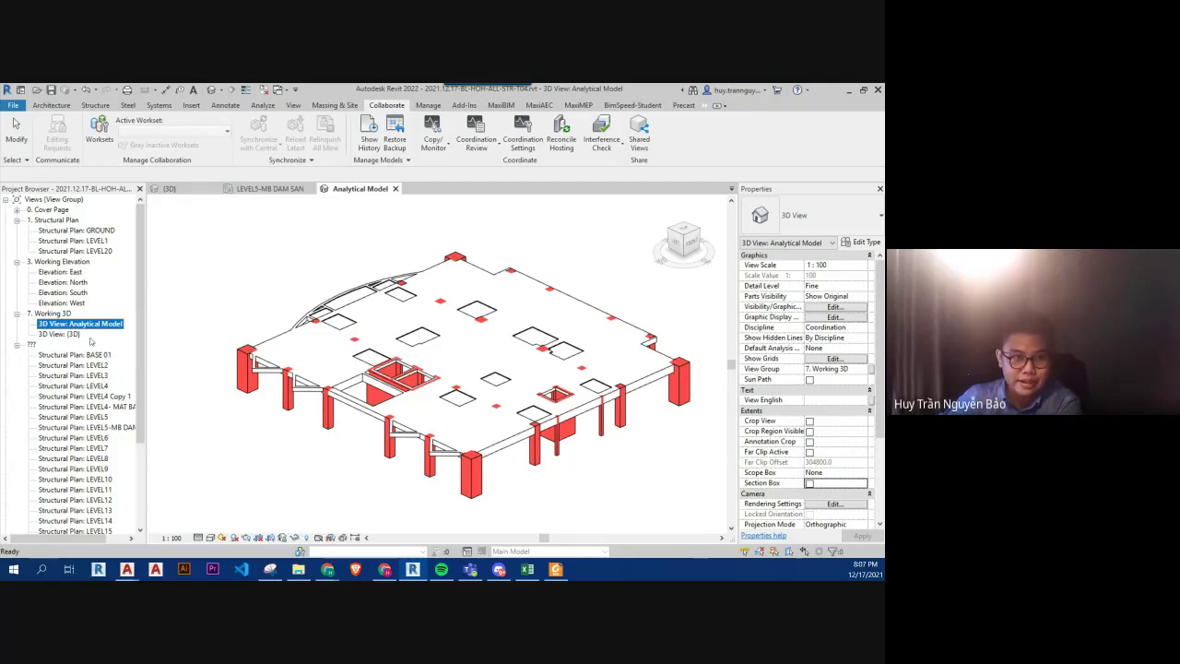
# - Correct the copied view's name to '3D - Analytical'
pyautogui.click(42, 326)
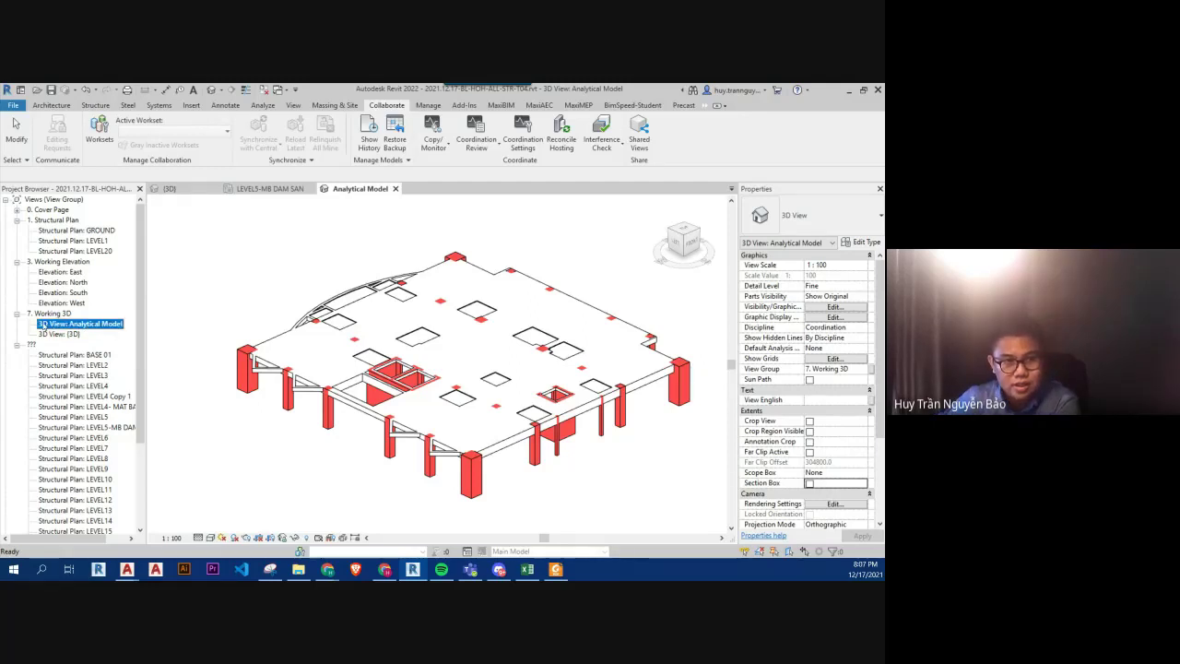
pyautogui.click(41, 323)
pyautogui.press('Delete')
pyautogui.press('Delete')
pyautogui.press('Delete')
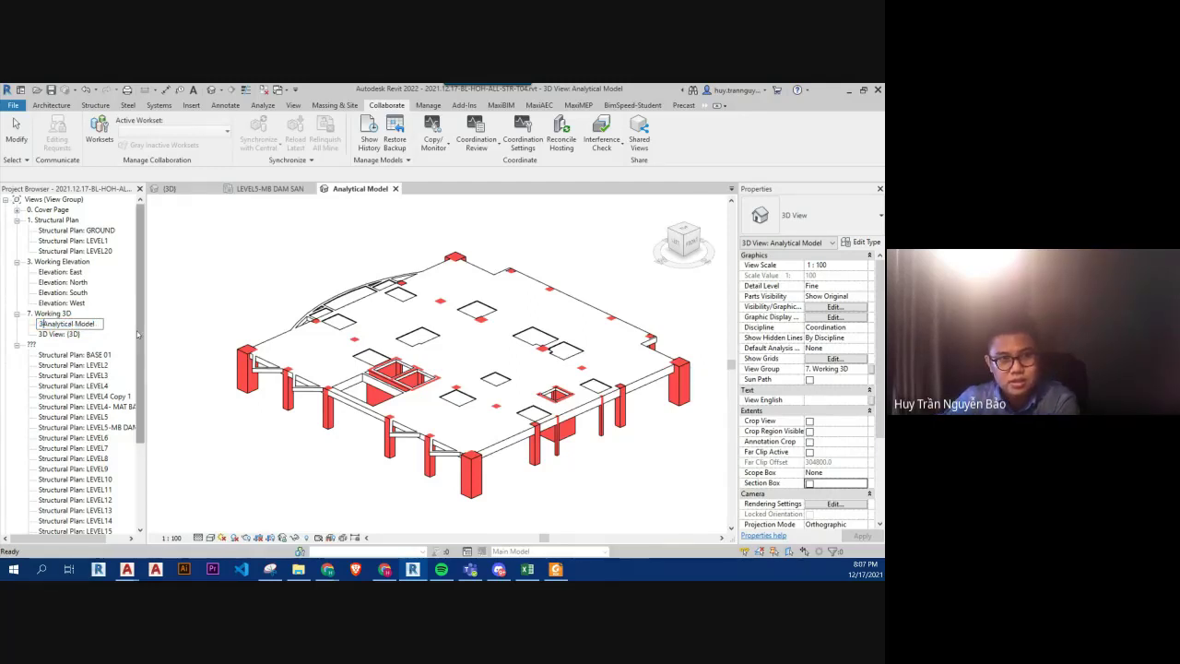
pyautogui.write('dD -')
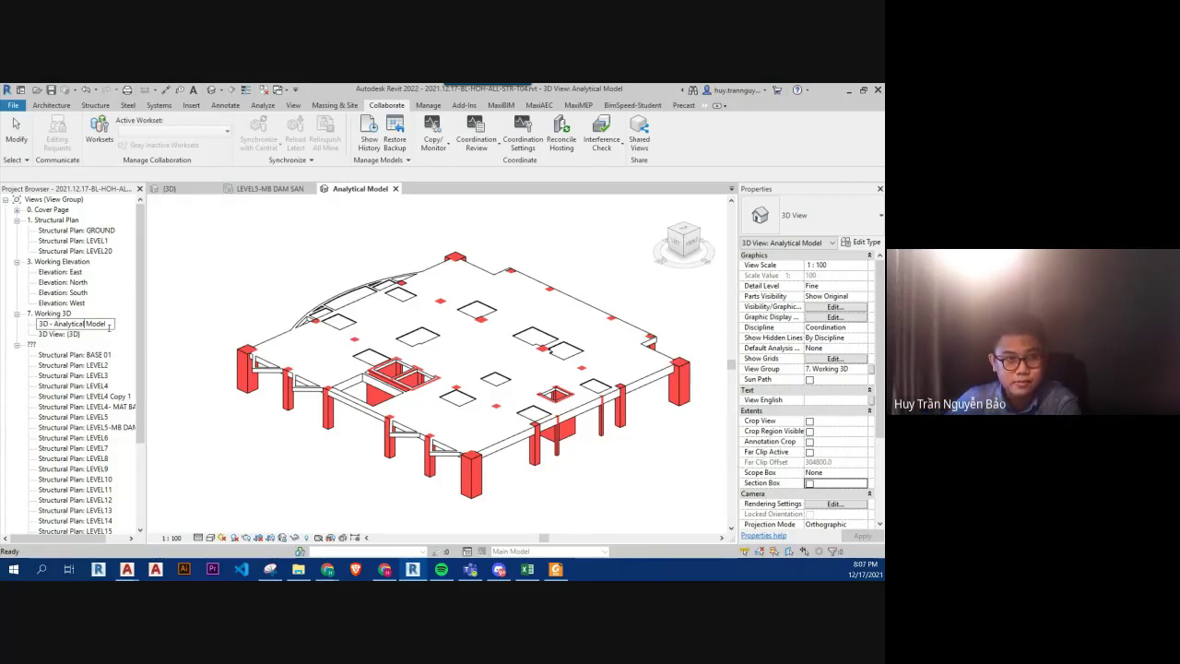
pyautogui.press('BackSpace')
pyautogui.press('Delete')
pyautogui.press('Delete')
pyautogui.press('Delete')
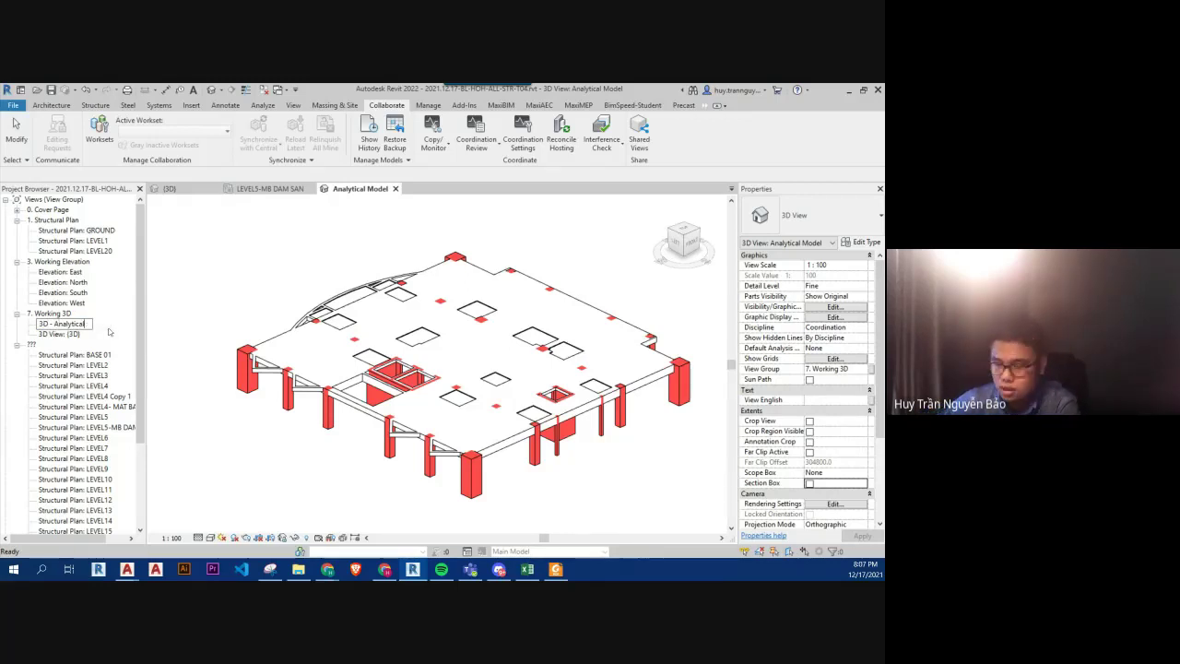
pyautogui.press('Return')
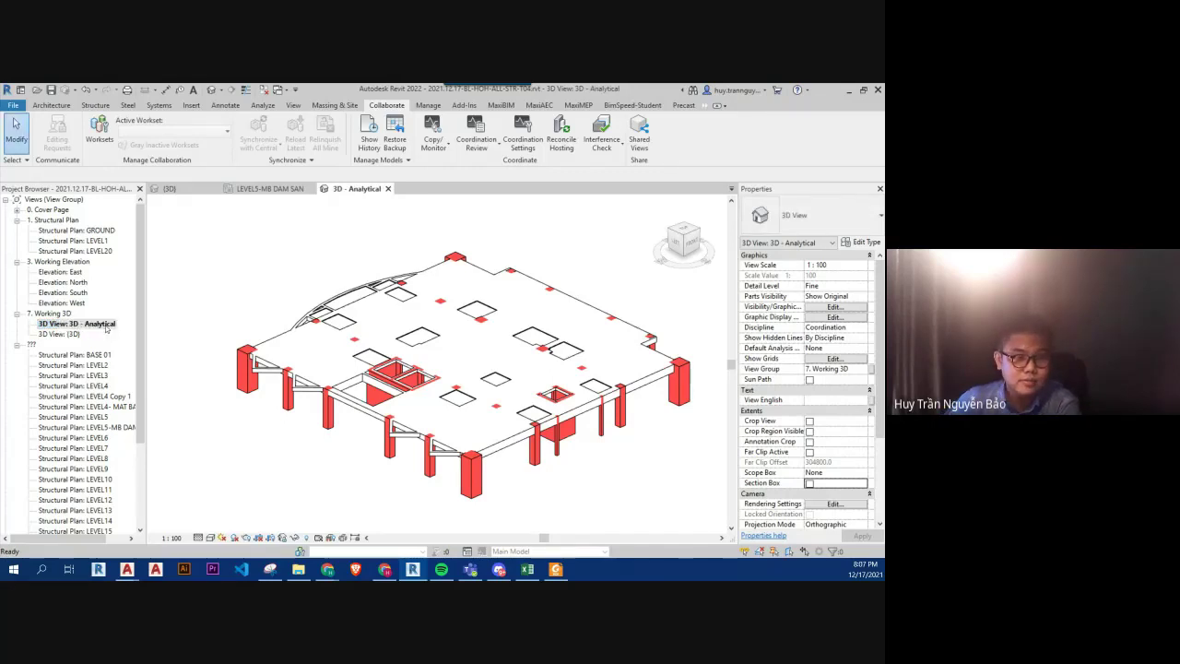
# - In VG, turn off Show model categories and turn on Show analytical model categories
pyautogui.keyDown('shift'); pyautogui.moveTo(323, 457); pyautogui.dragTo(349, 459, button='middle'); pyautogui.keyUp('shift')
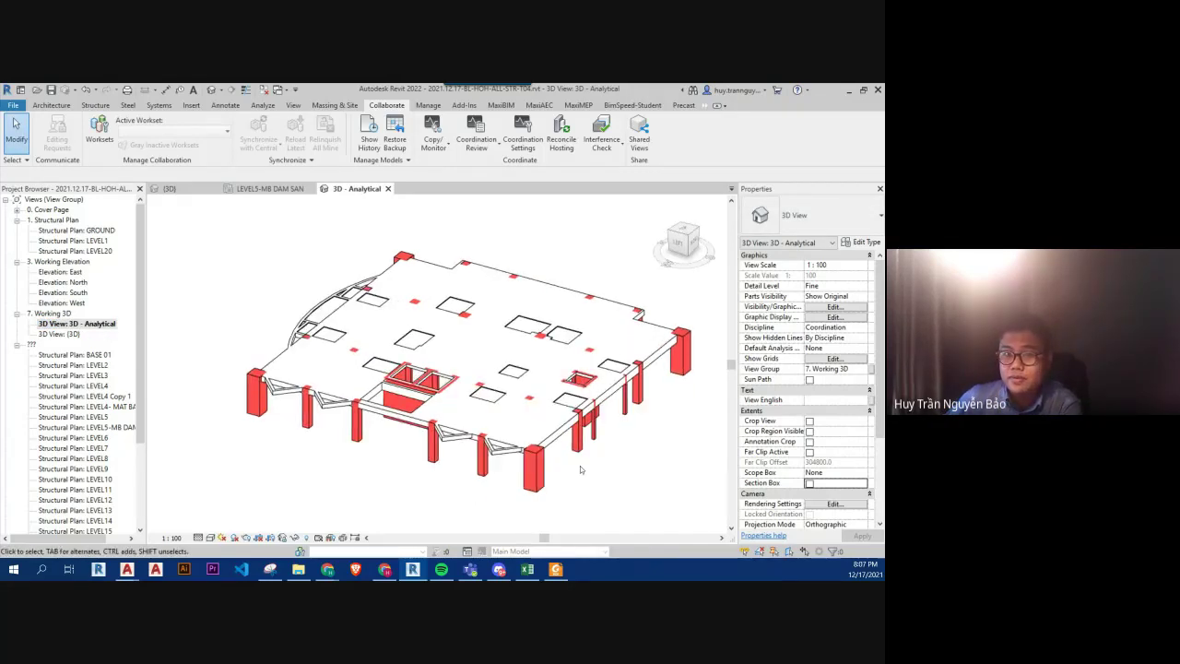
pyautogui.moveTo(579, 470); pyautogui.dragTo(530, 457, button='middle')
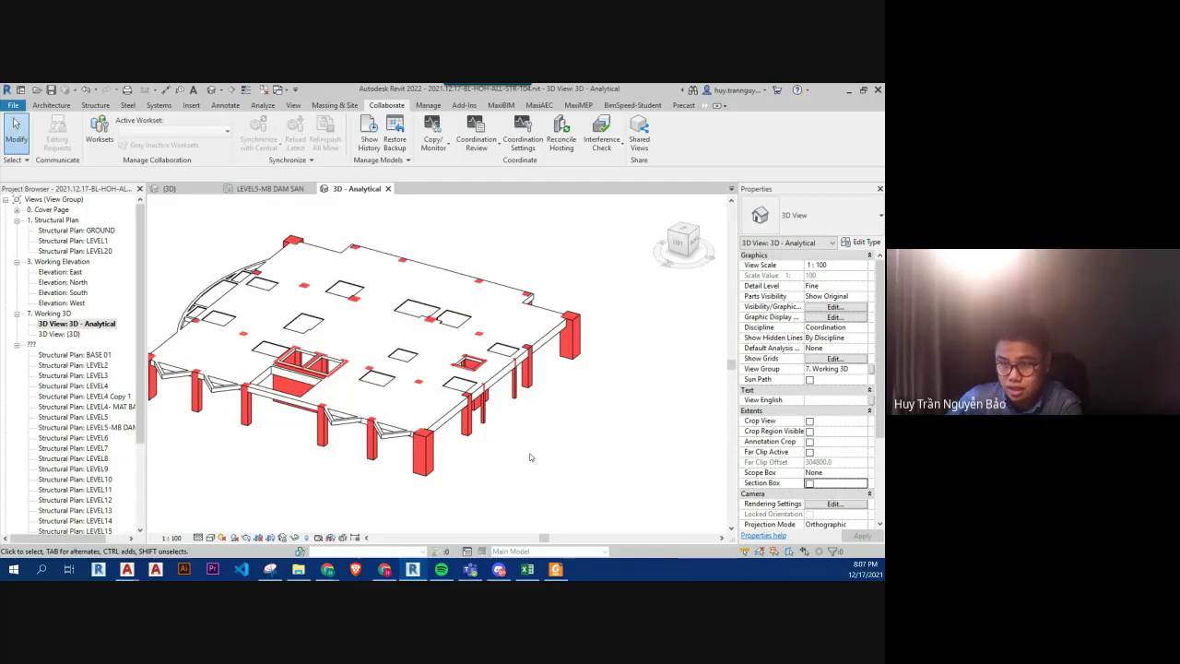
pyautogui.press('v')
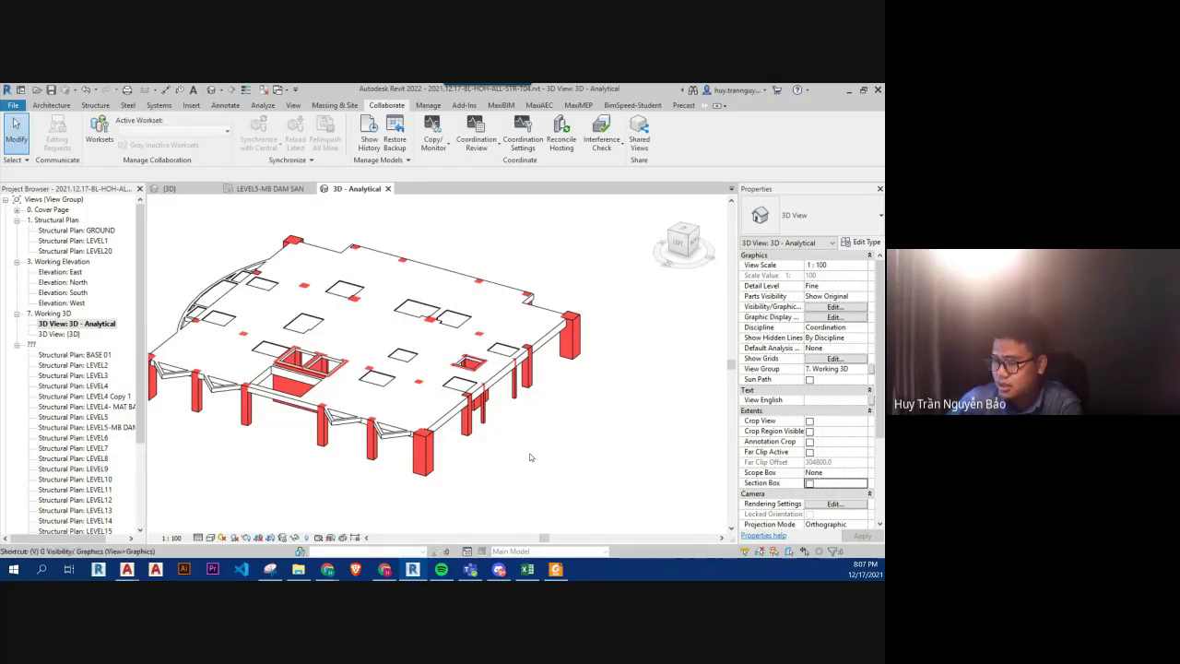
pyautogui.press('g')
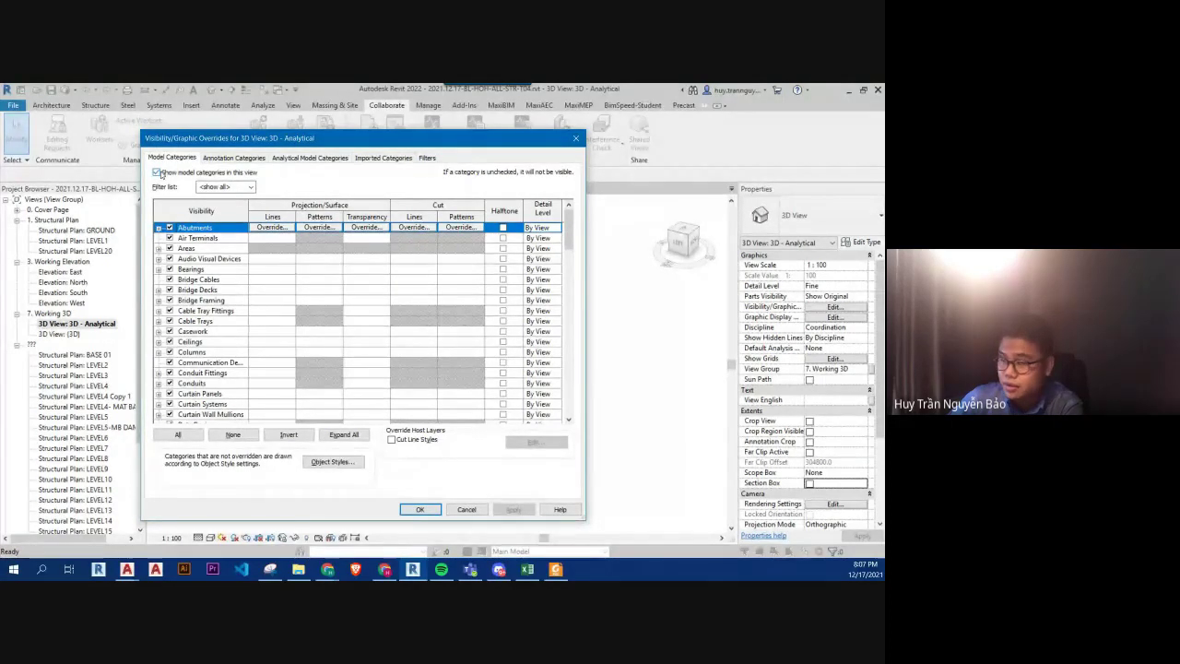
pyautogui.click(158, 172)
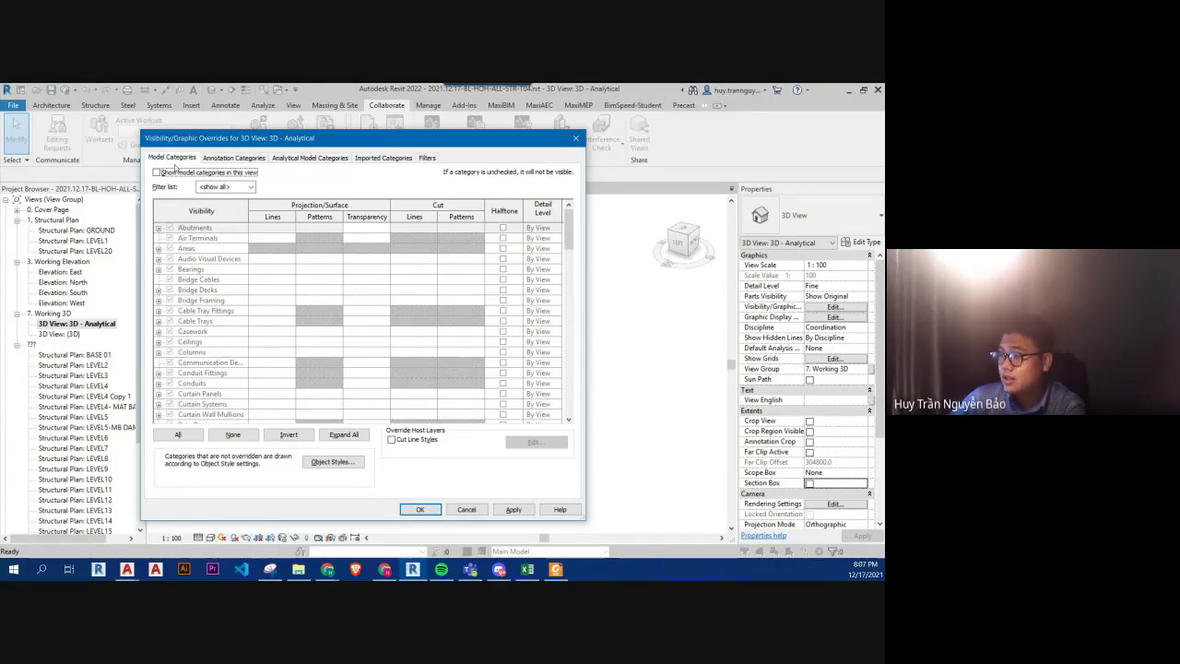
pyautogui.click(297, 159)
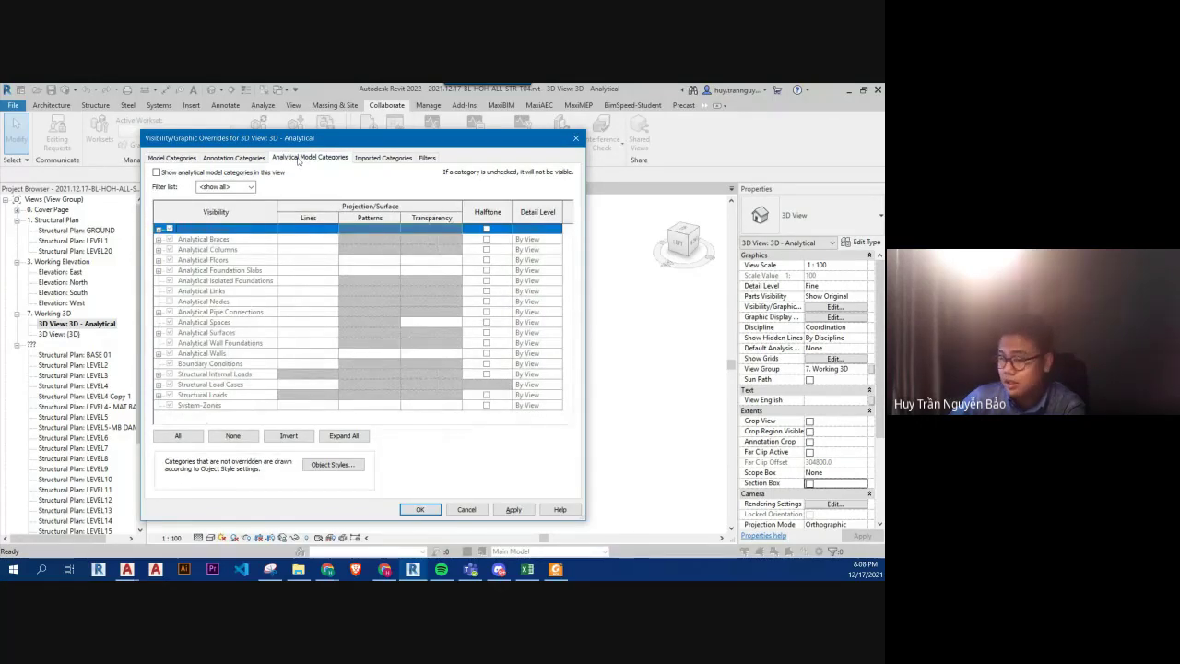
pyautogui.click(171, 172)
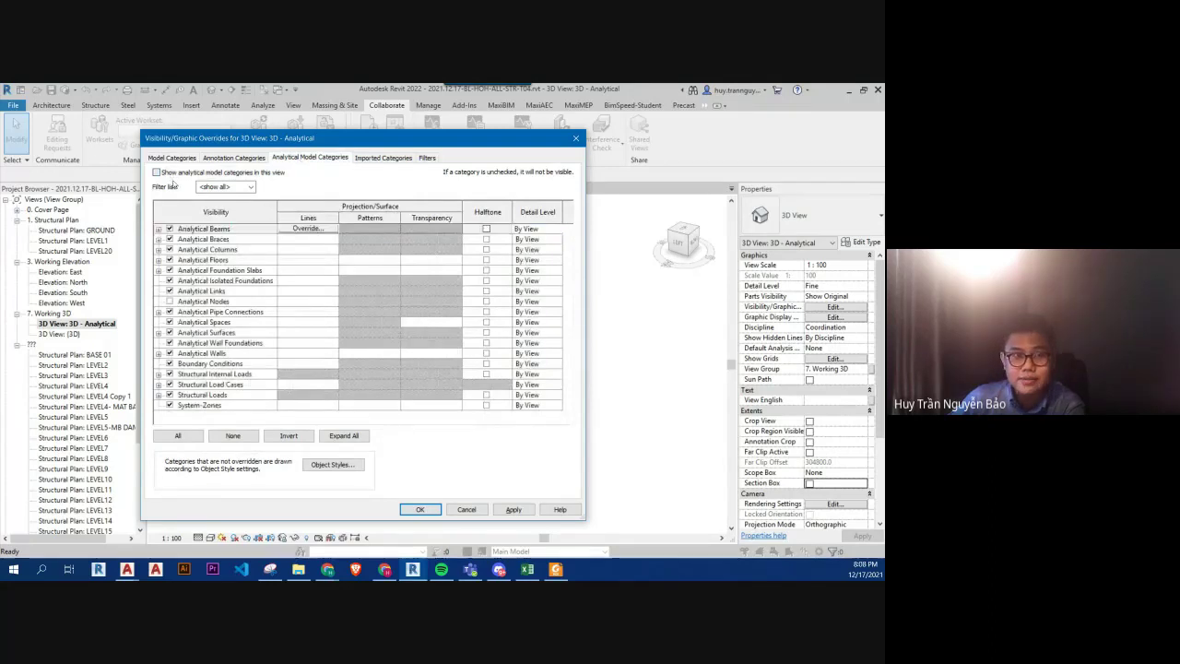
pyautogui.click(417, 508)
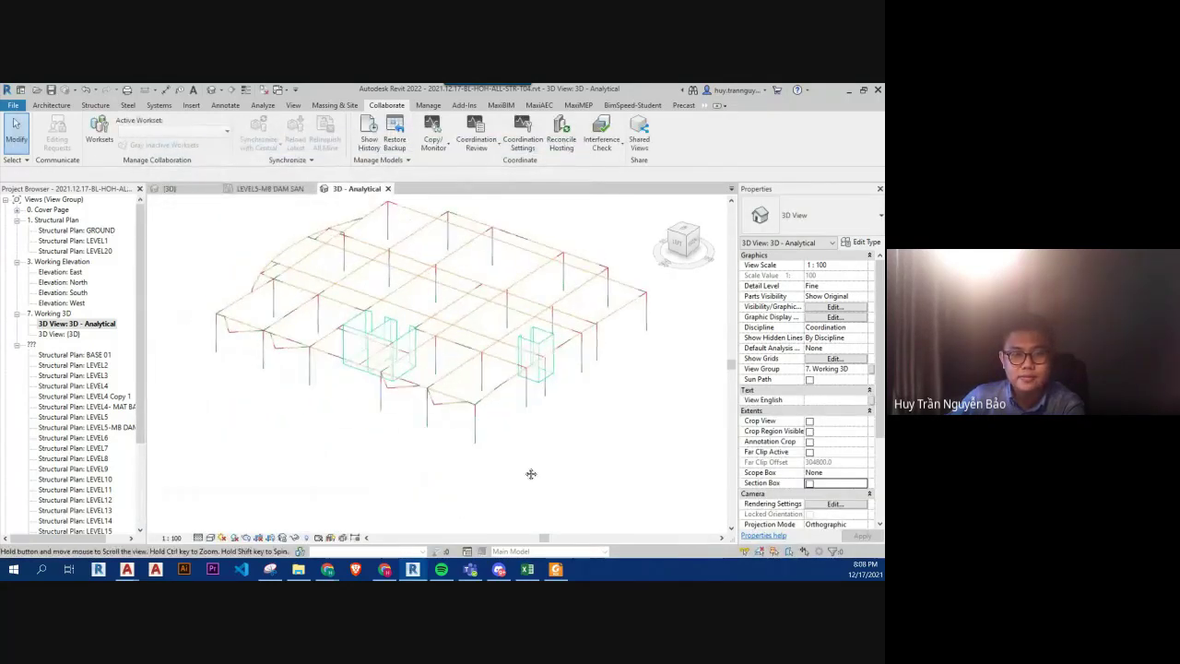
pyautogui.moveTo(531, 474); pyautogui.dragTo(536, 470, button='middle')
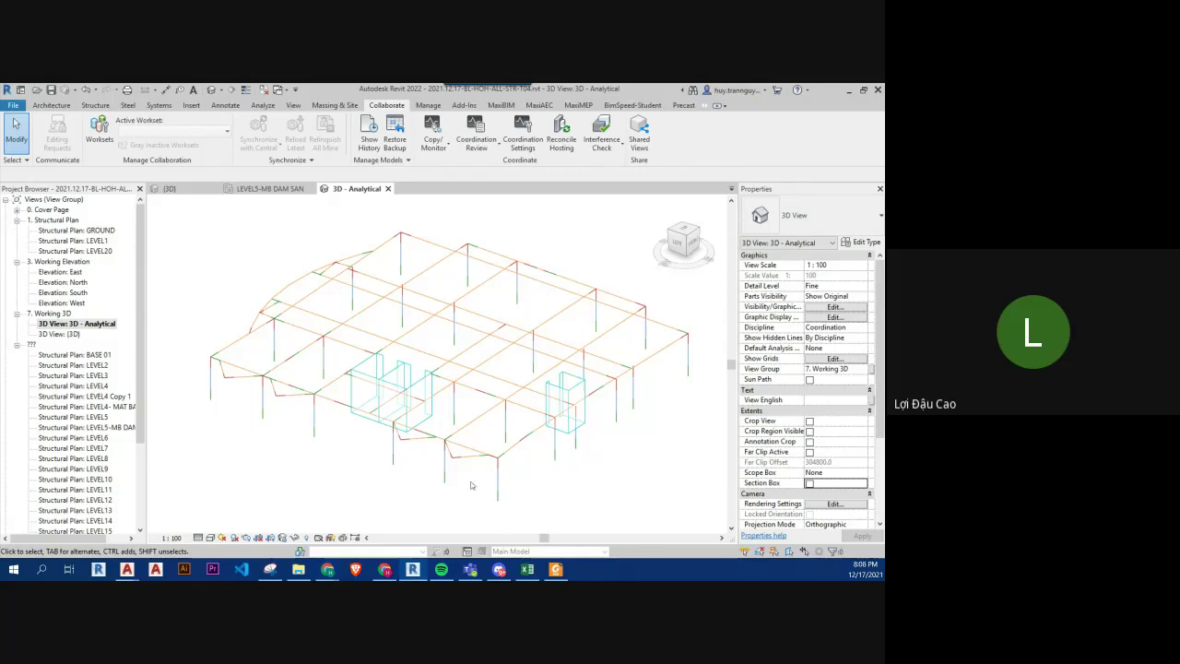
pyautogui.press('v')
pyautogui.press('v')
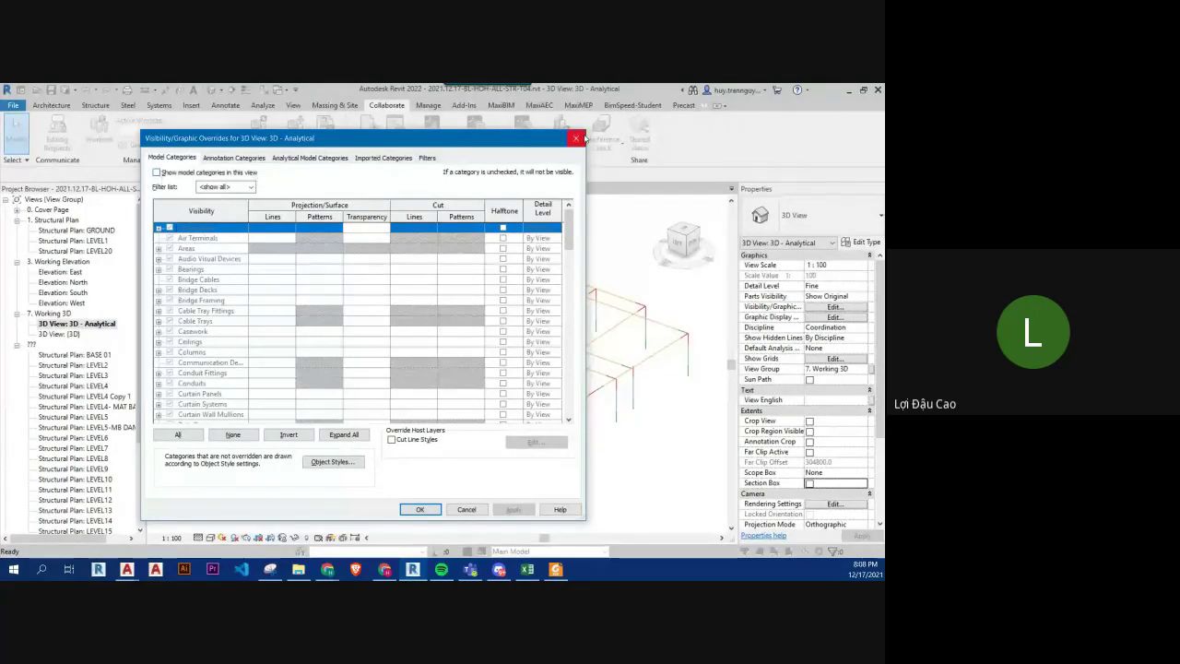
pyautogui.click(581, 139)
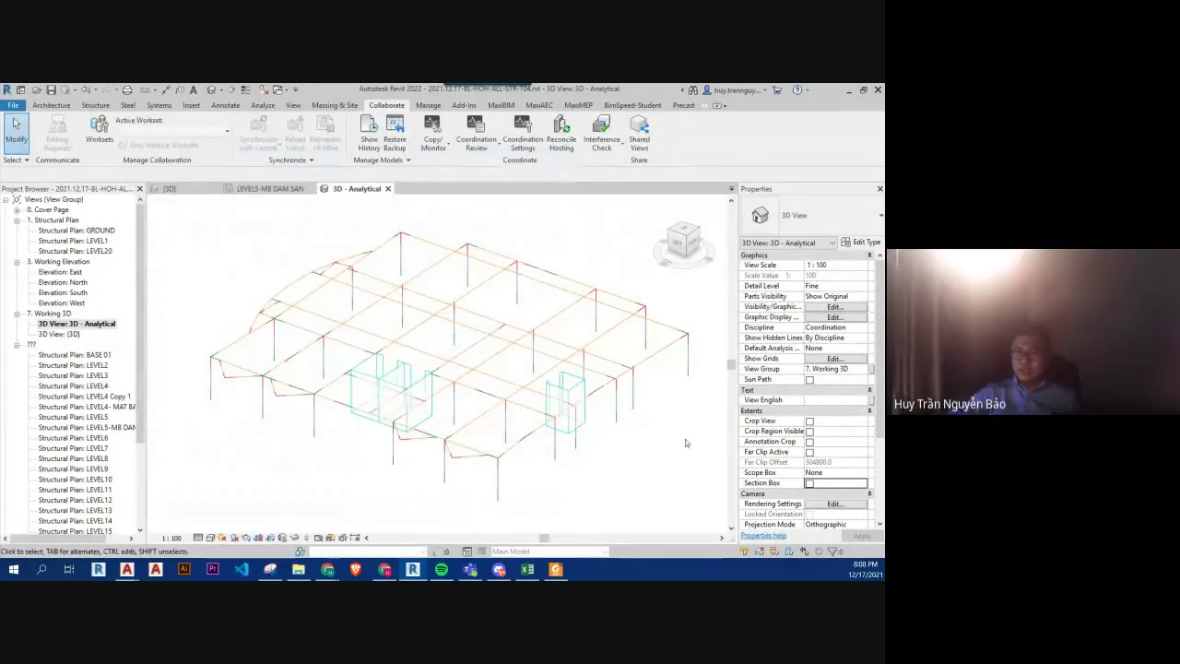
pyautogui.scroll(5, 560, 356)
pyautogui.scroll(-5, 559, 357)
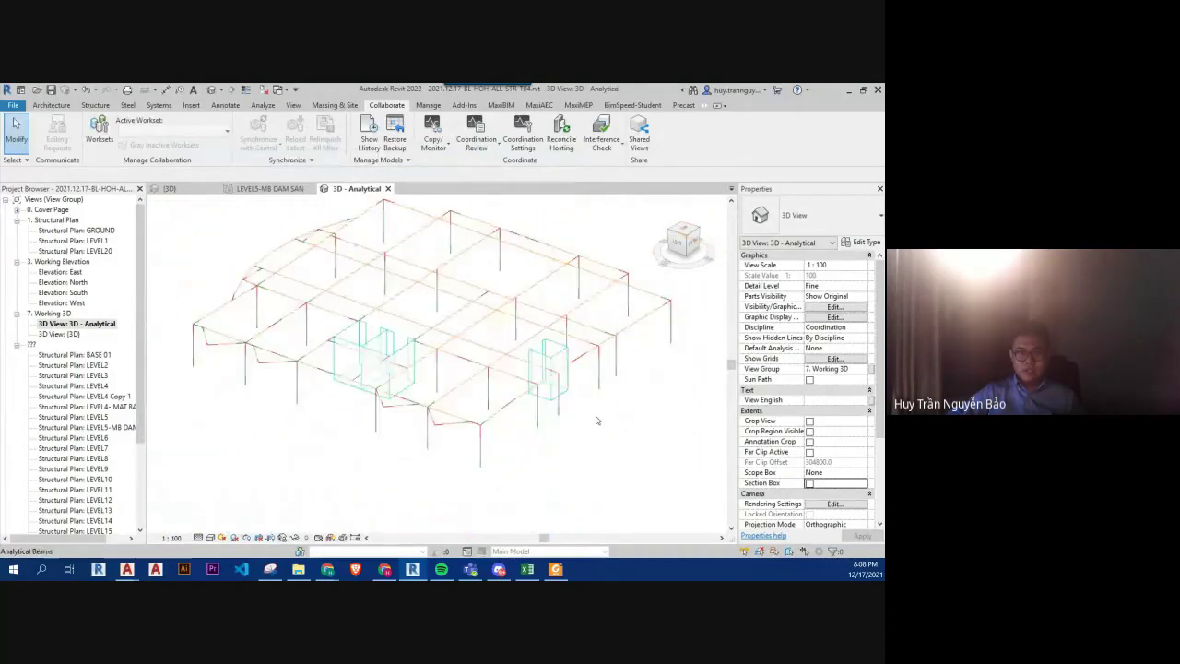
pyautogui.scroll(3, 402, 344)
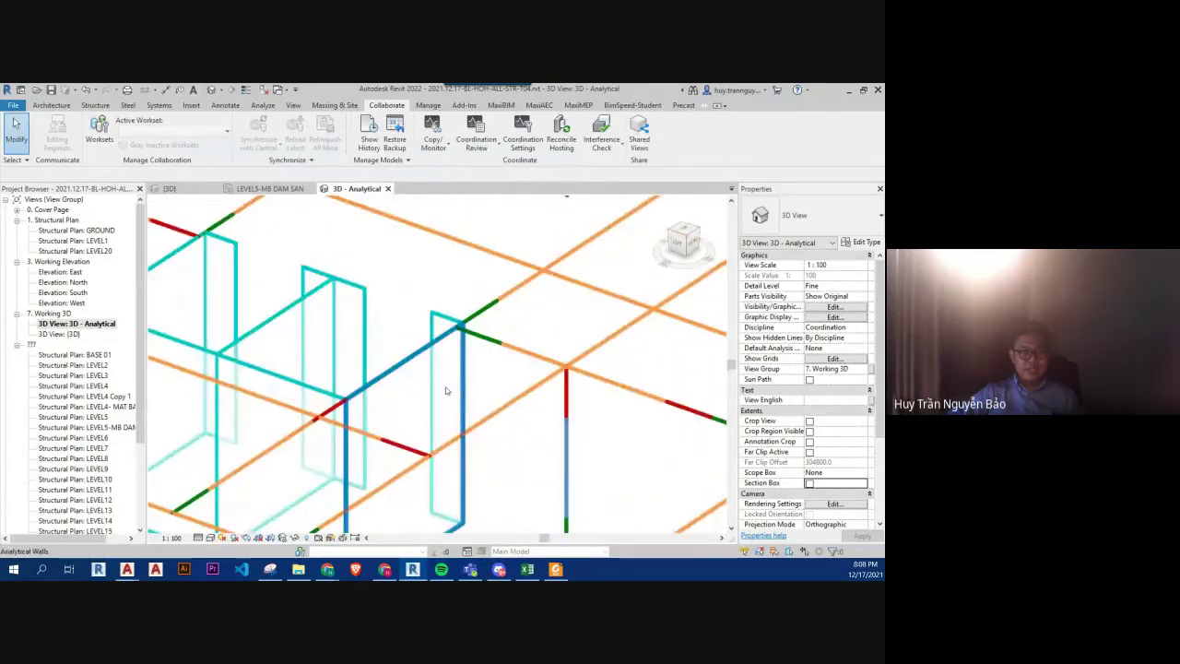
pyautogui.click(448, 390)
pyautogui.scroll(-3, 448, 390)
pyautogui.scroll(-5, 448, 390)
pyautogui.press('Escape')
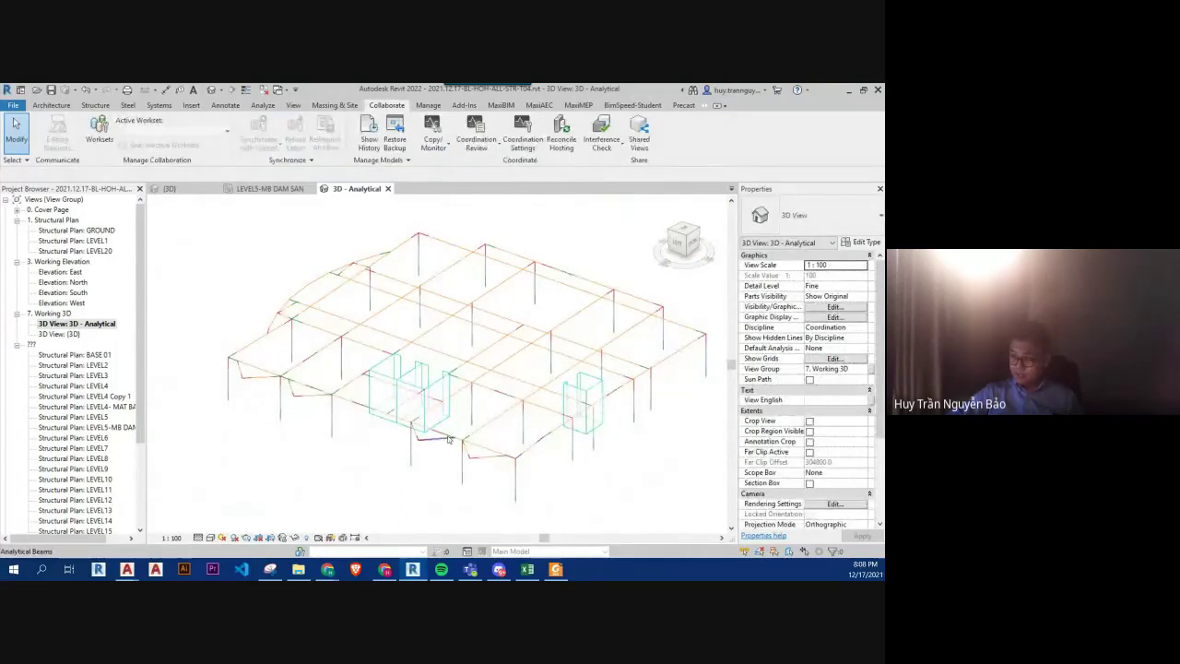
# - Open the {3D} view and pick the two Level 5 floor slabs
pyautogui.doubleClick(73, 336)
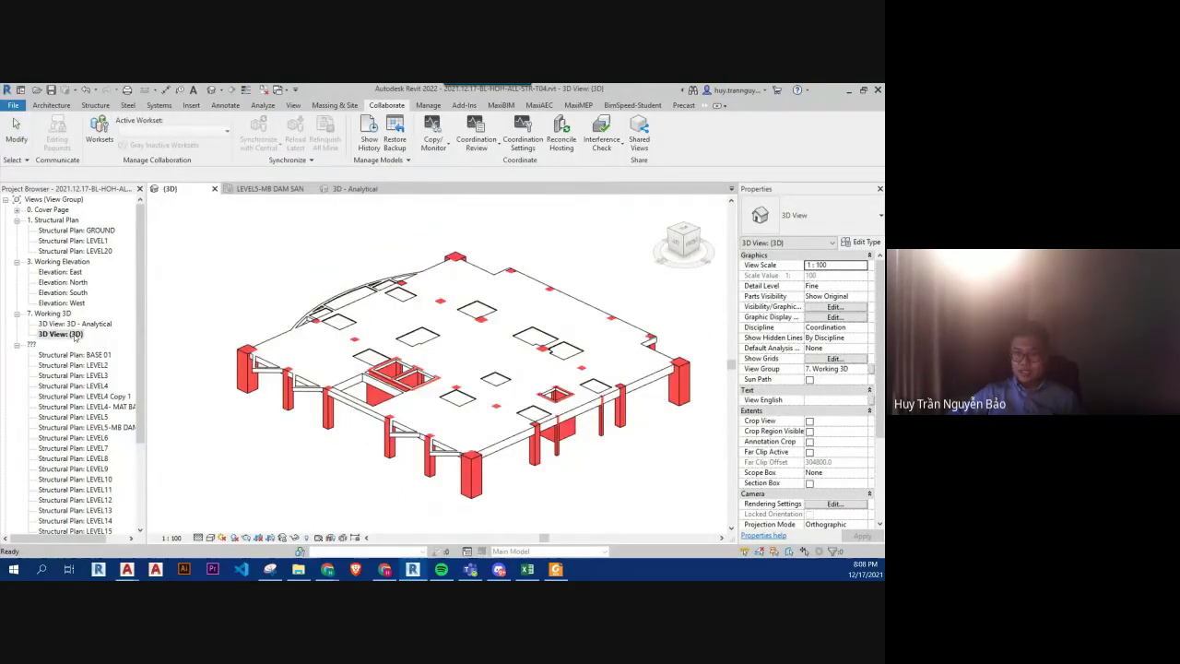
pyautogui.click(469, 346)
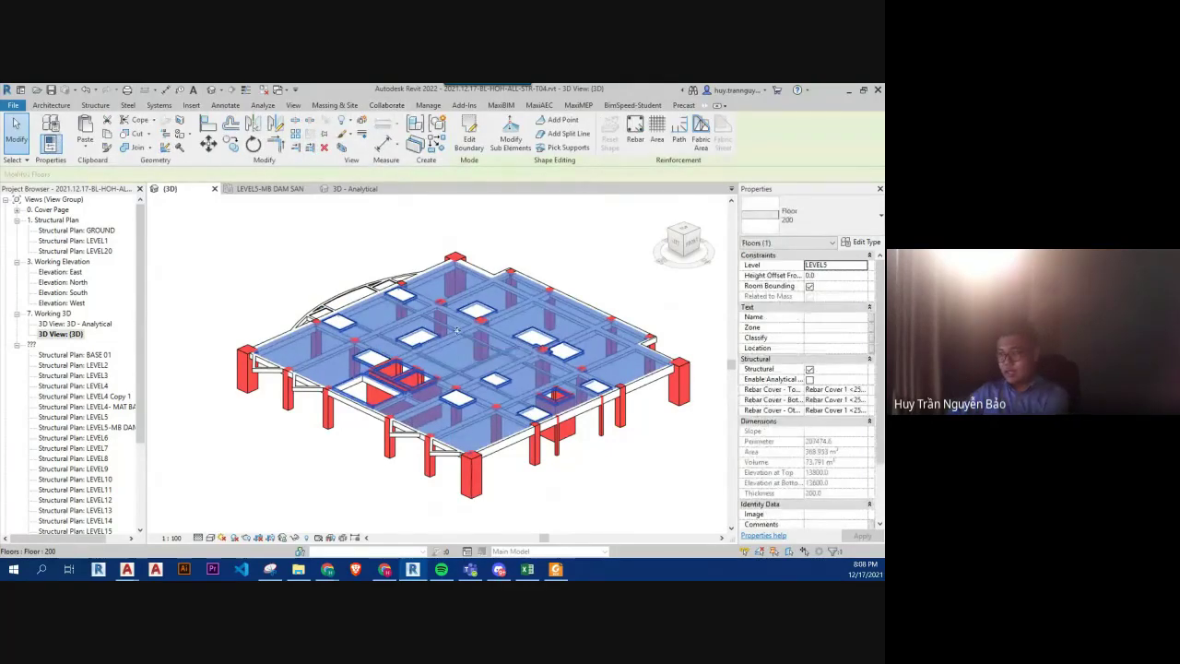
pyautogui.scroll(2, 457, 330)
pyautogui.scroll(2, 466, 343)
pyautogui.scroll(2, 475, 358)
pyautogui.keyDown('ctrl'); pyautogui.click(482, 365); pyautogui.keyUp('ctrl')
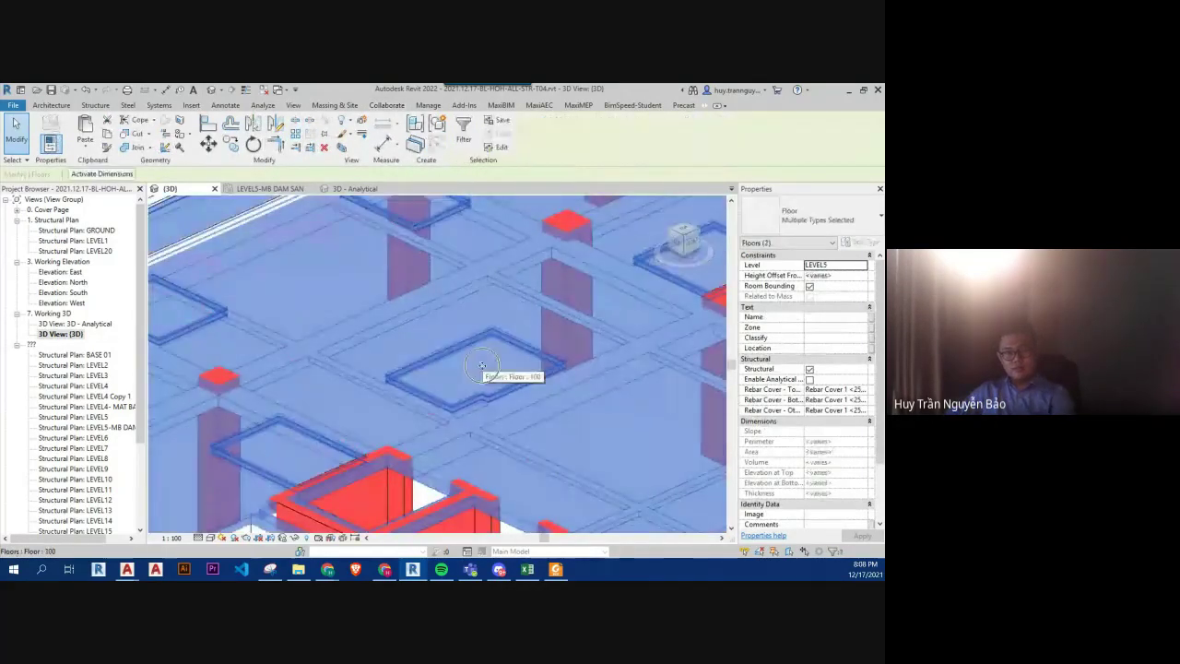
pyautogui.scroll(-4, 470, 368)
pyautogui.scroll(-1, 443, 373)
pyautogui.scroll(-1, 419, 375)
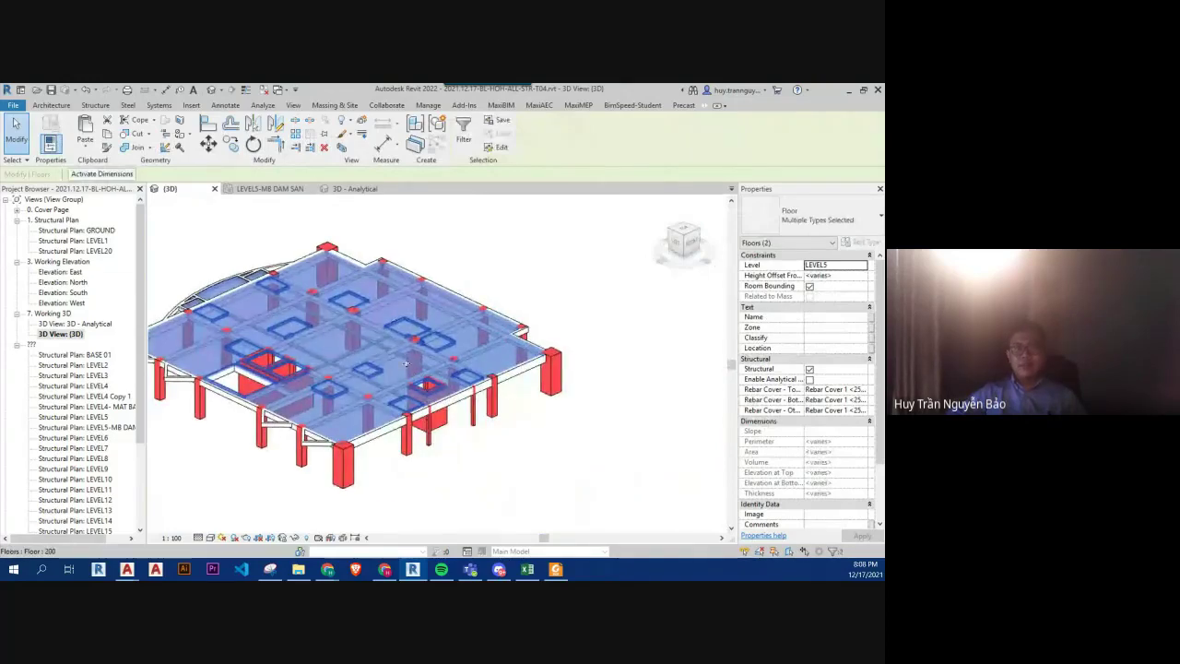
# - Reselect both Level 5 floors and check Enable Analytical Model in Properties
pyautogui.press('Escape')
pyautogui.scroll(3, 374, 370)
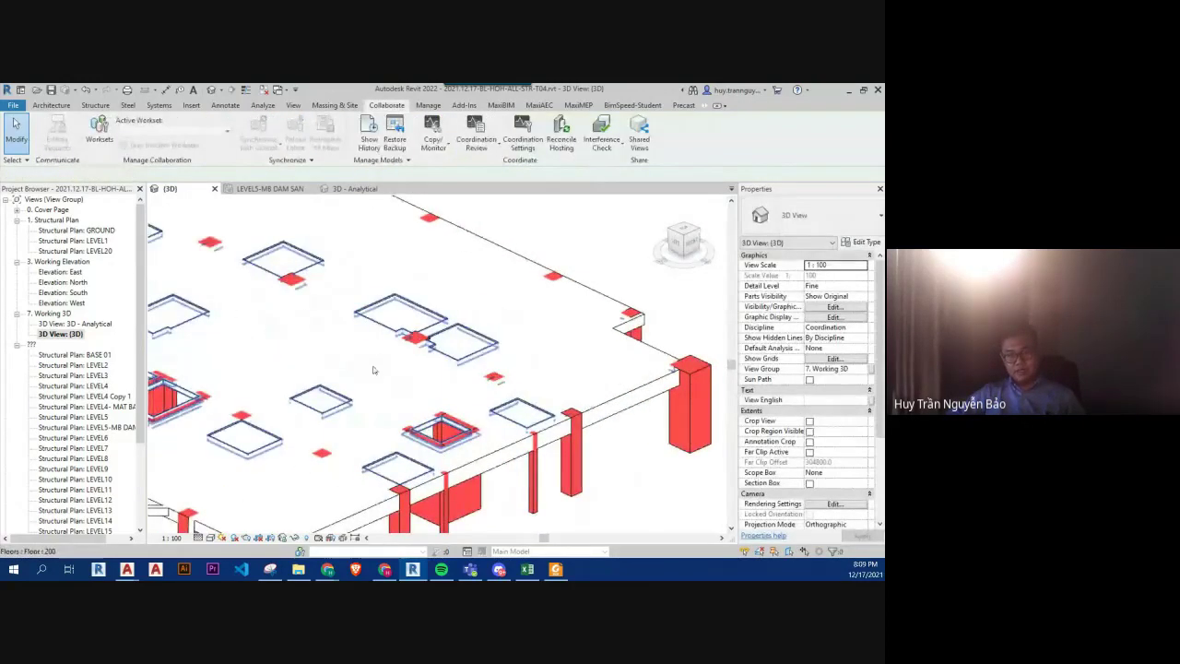
pyautogui.click(373, 370)
pyautogui.scroll(2, 403, 317)
pyautogui.scroll(2, 382, 306)
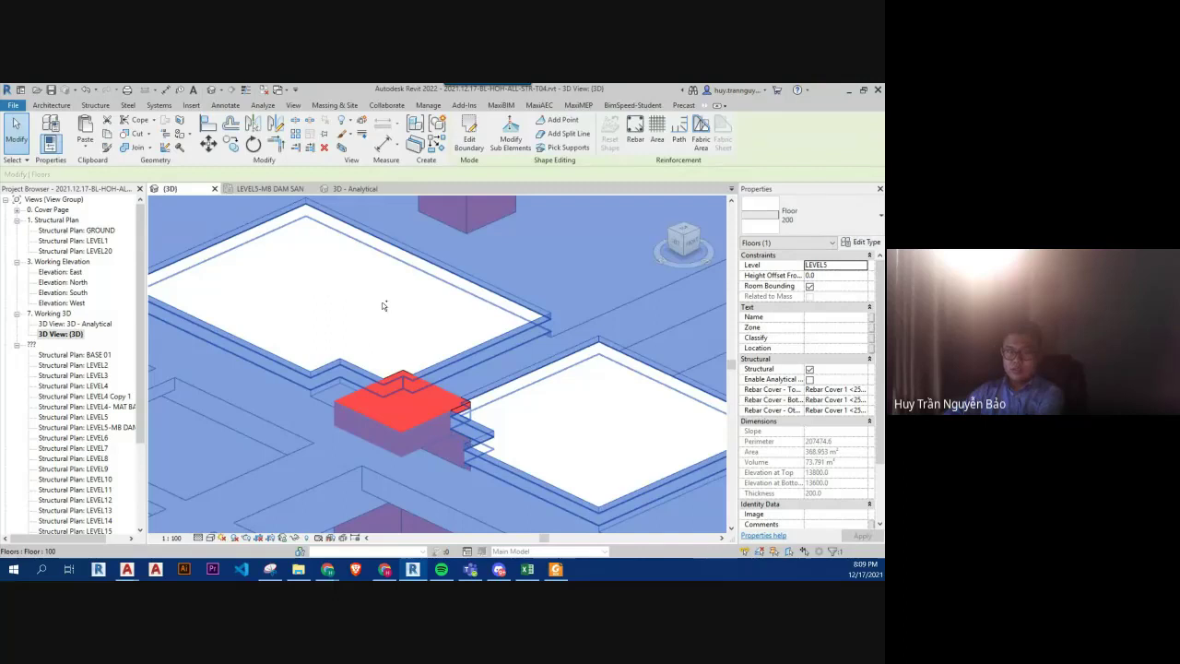
pyautogui.keyDown('ctrl'); pyautogui.click(384, 305); pyautogui.keyUp('ctrl')
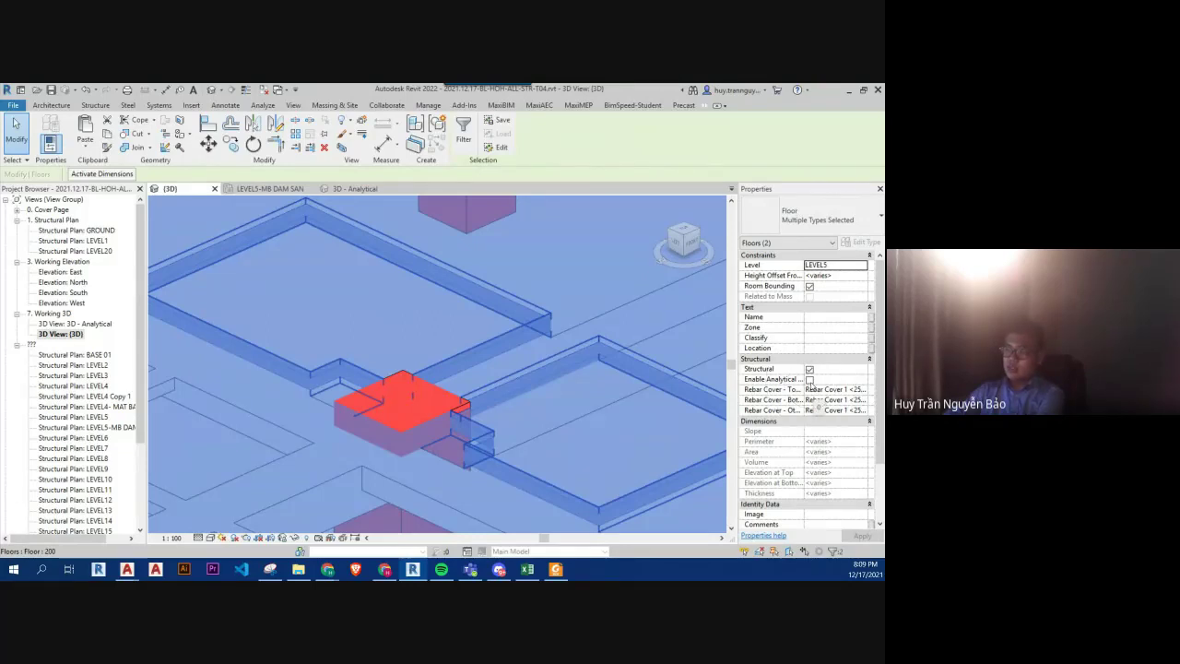
pyautogui.click(810, 378)
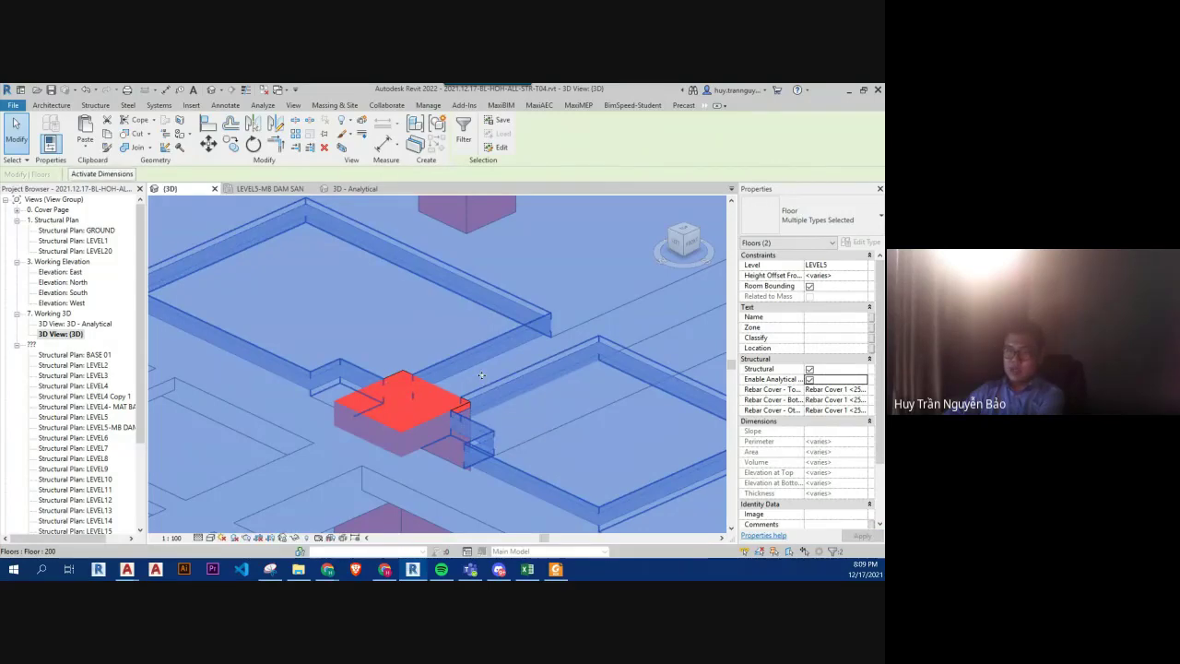
pyautogui.scroll(-3, 480, 372)
pyautogui.scroll(-3, 480, 372)
pyautogui.scroll(-3, 480, 373)
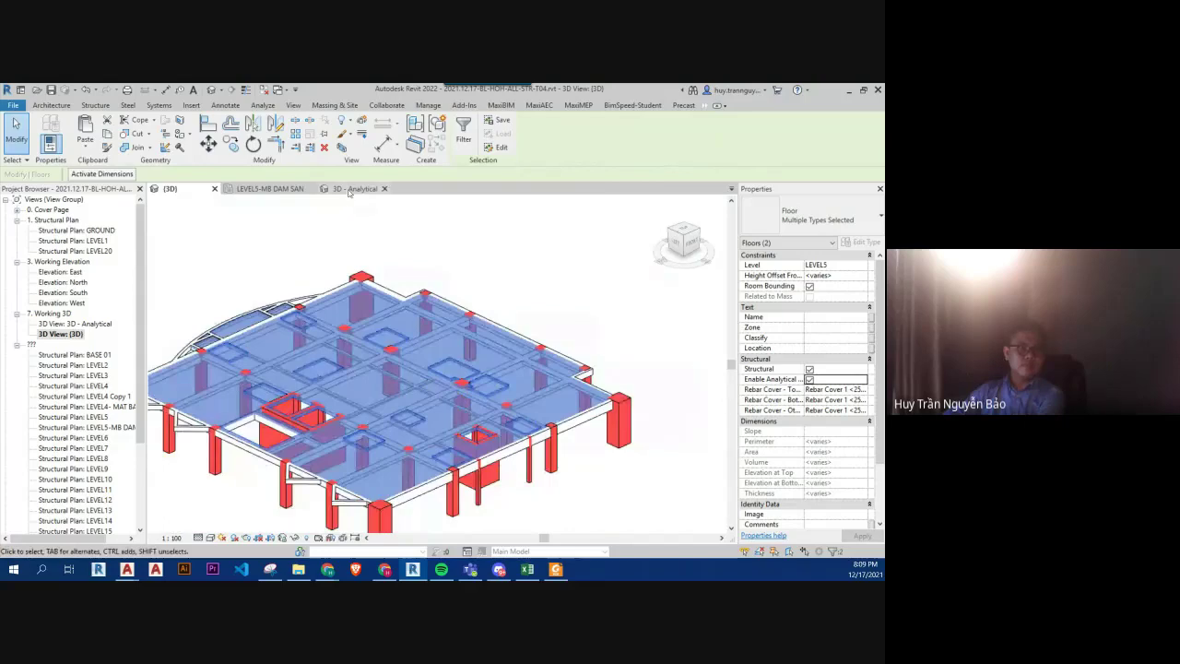
# - Set the 3D - Analytical view's visual style to Shaded and orbit the model
pyautogui.click(349, 189)
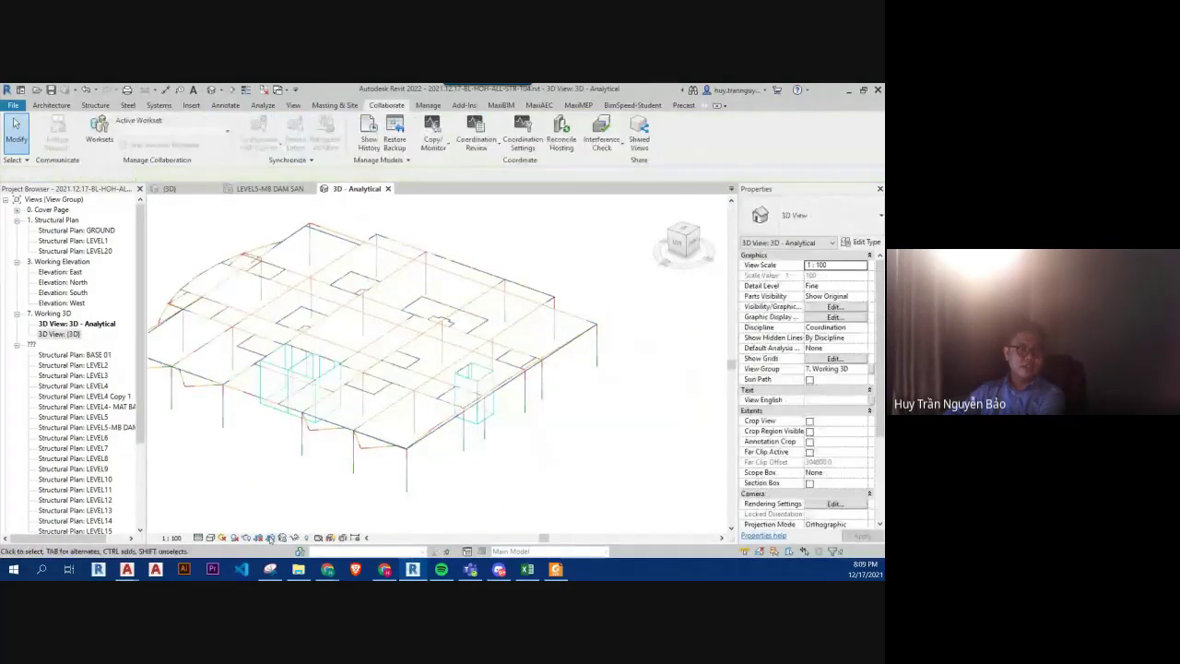
pyautogui.click(211, 537)
pyautogui.click(230, 502)
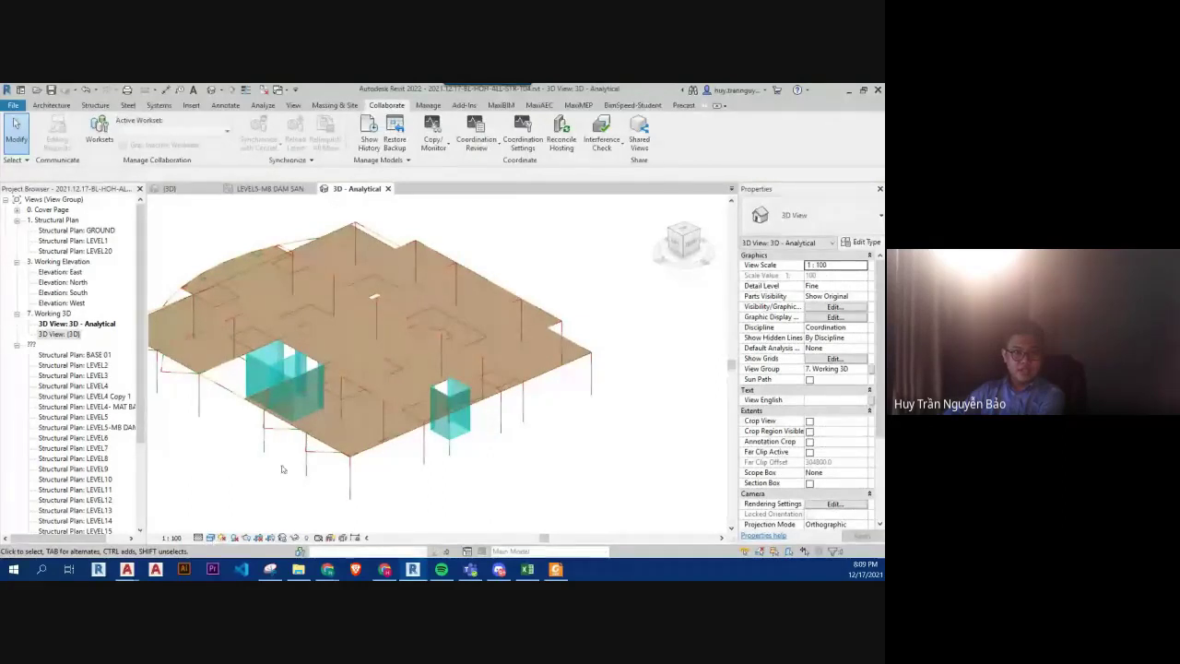
pyautogui.click(210, 538)
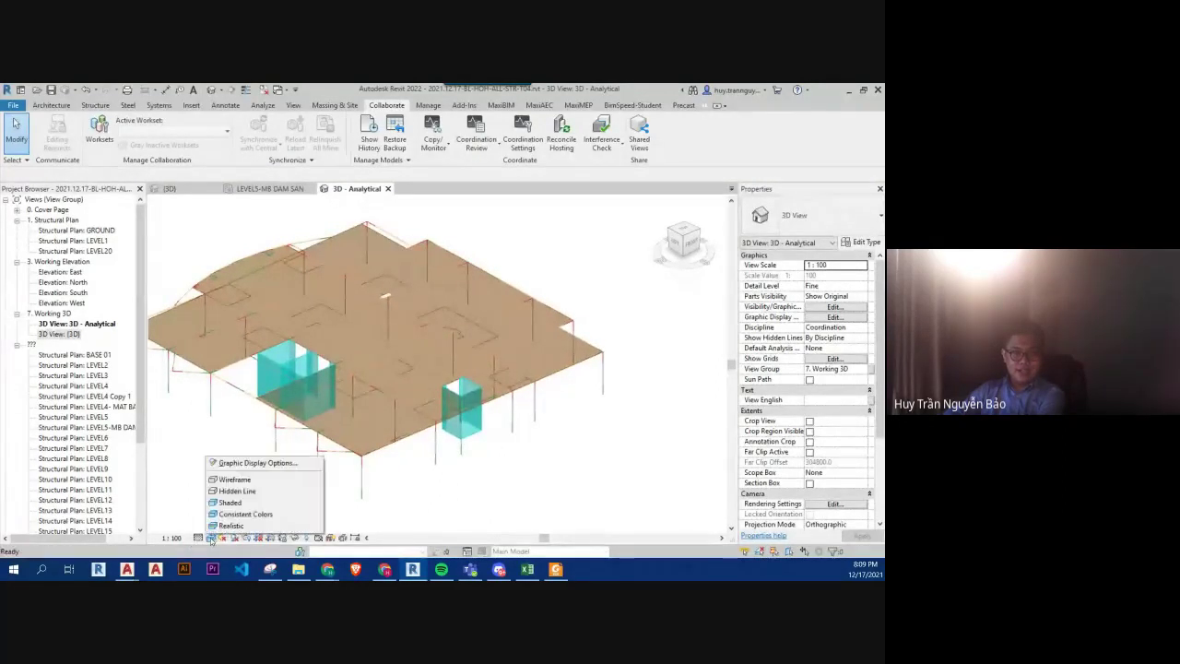
pyautogui.click(230, 503)
pyautogui.moveTo(434, 513)
pyautogui.keyDown('shift'); pyautogui.mouseDown(button='middle')
pyautogui.moveTo(473, 299)
pyautogui.moveTo(448, 455)
pyautogui.moveTo(452, 511)
pyautogui.moveTo(495, 427)
pyautogui.moveTo(507, 453)
pyautogui.mouseUp(button='middle'); pyautogui.keyUp('shift')
# - In {3D}, reselect the Level 5 floors and re-toggle Enable Analytical Model on
pyautogui.doubleClick(60, 333)
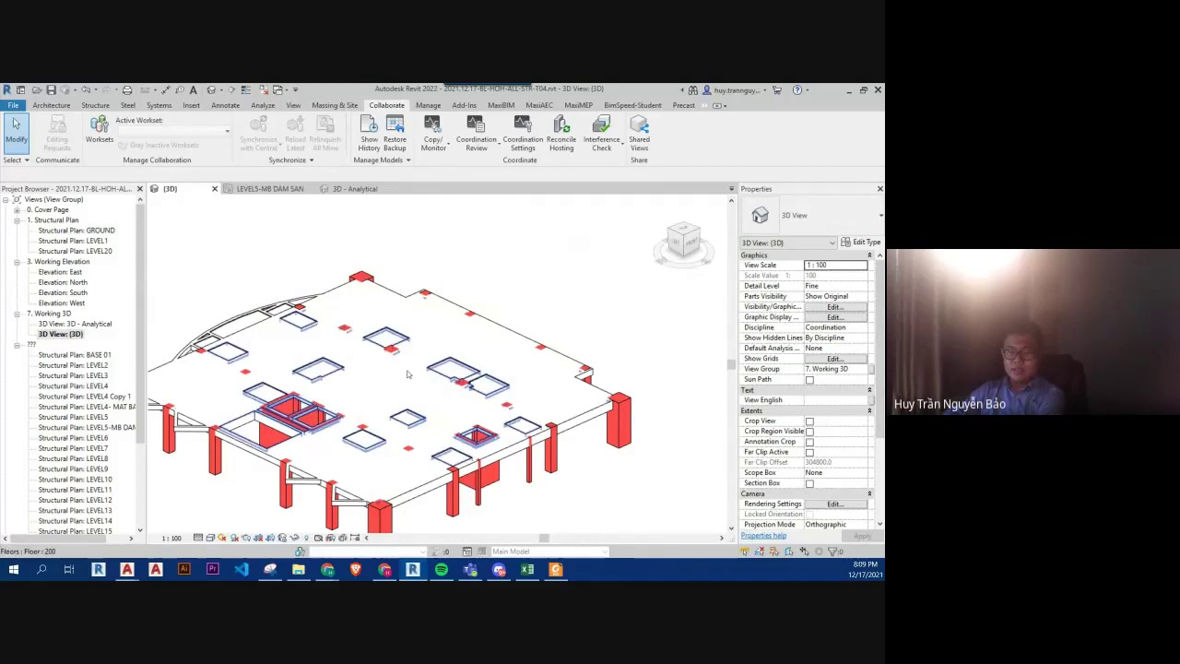
pyautogui.click(455, 374)
pyautogui.keyDown('ctrl'); pyautogui.click(455, 374); pyautogui.keyUp('ctrl')
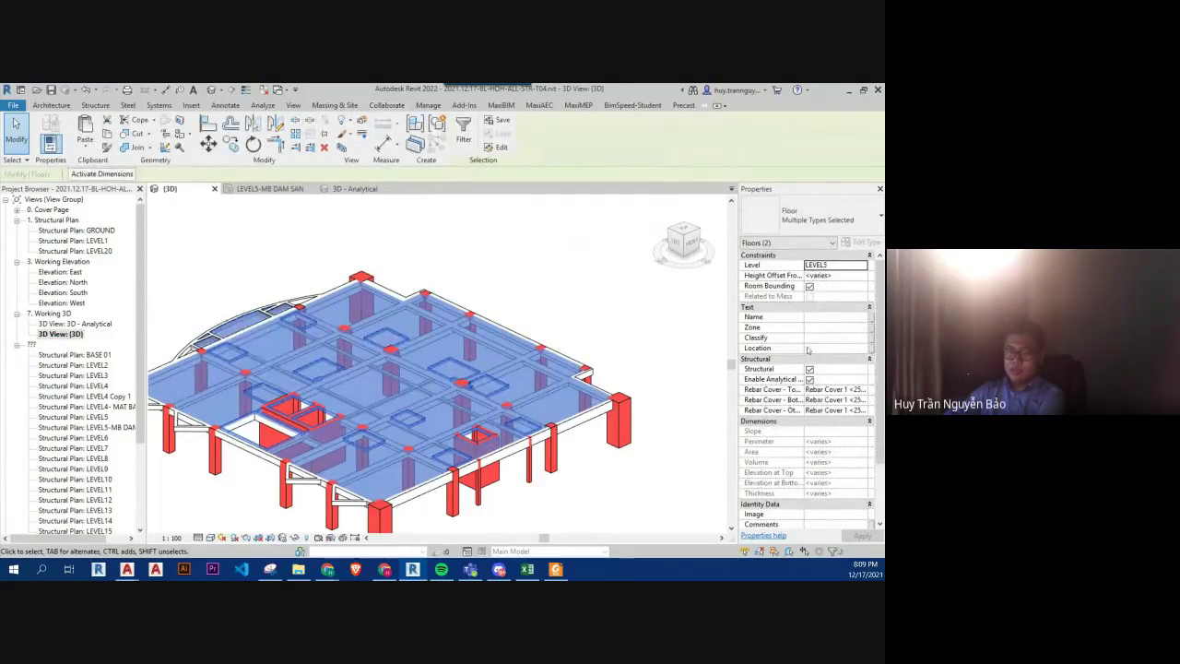
pyautogui.click(811, 379)
pyautogui.click(810, 379)
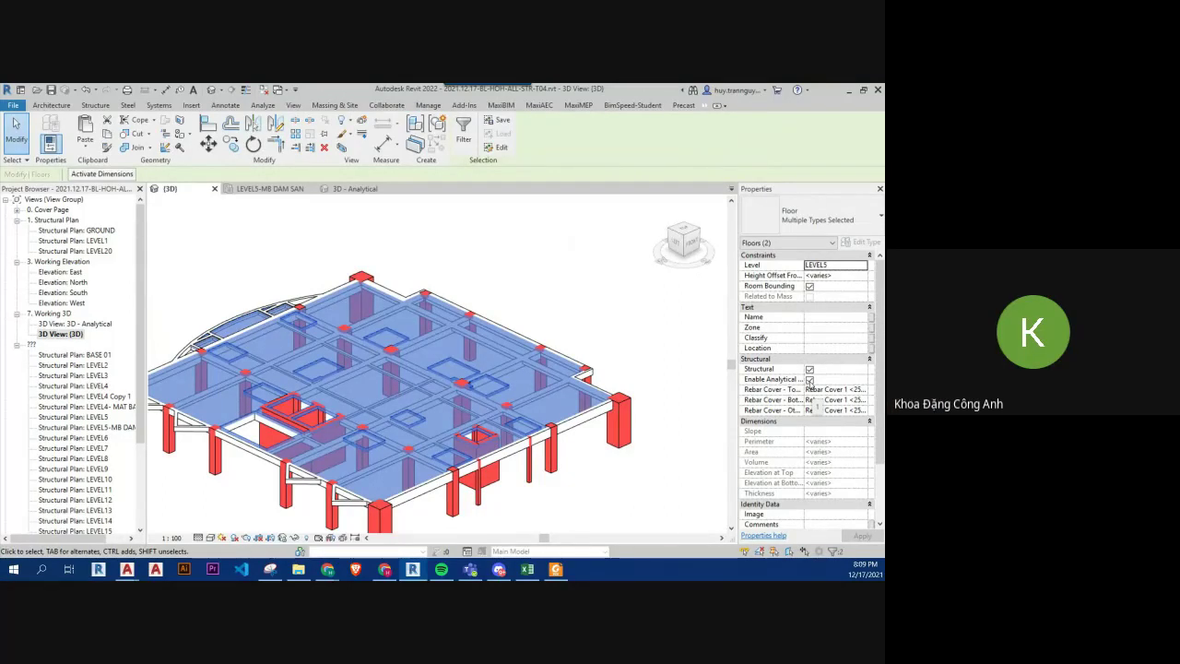
# - Orbit the 3D - Analytical view, then return to {3D} and window-select the whole model
pyautogui.doubleClick(53, 324)
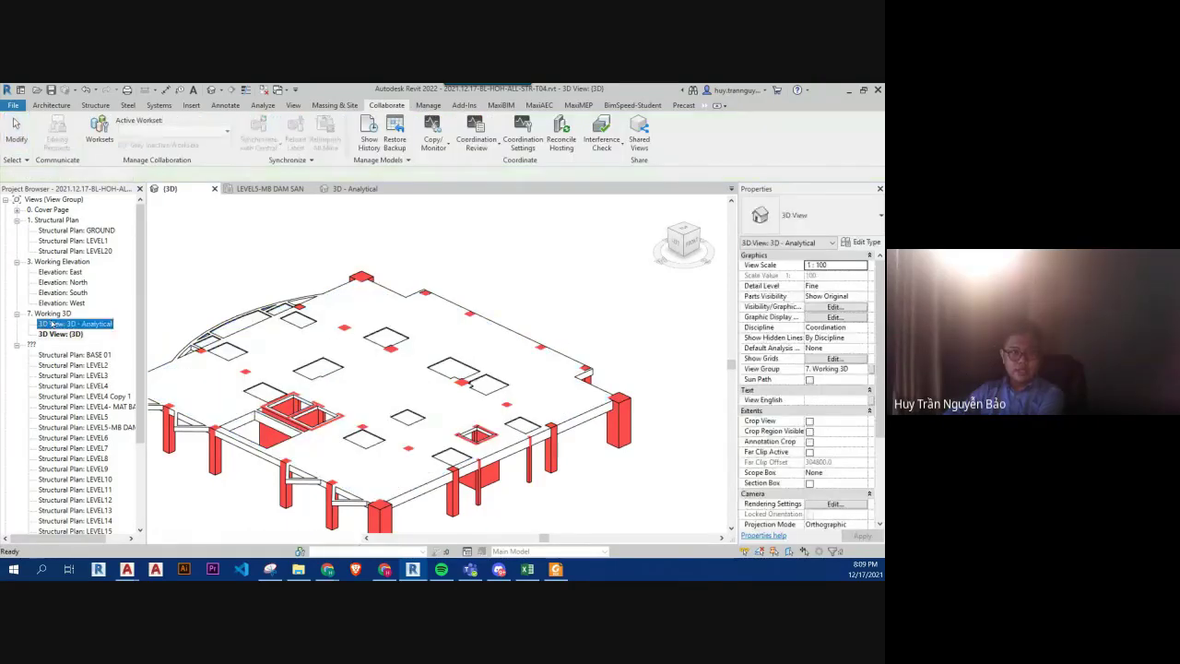
pyautogui.moveTo(636, 406)
pyautogui.keyDown('shift'); pyautogui.mouseDown(button='middle')
pyautogui.moveTo(658, 390)
pyautogui.moveTo(643, 360)
pyautogui.mouseUp(button='middle'); pyautogui.keyUp('shift')
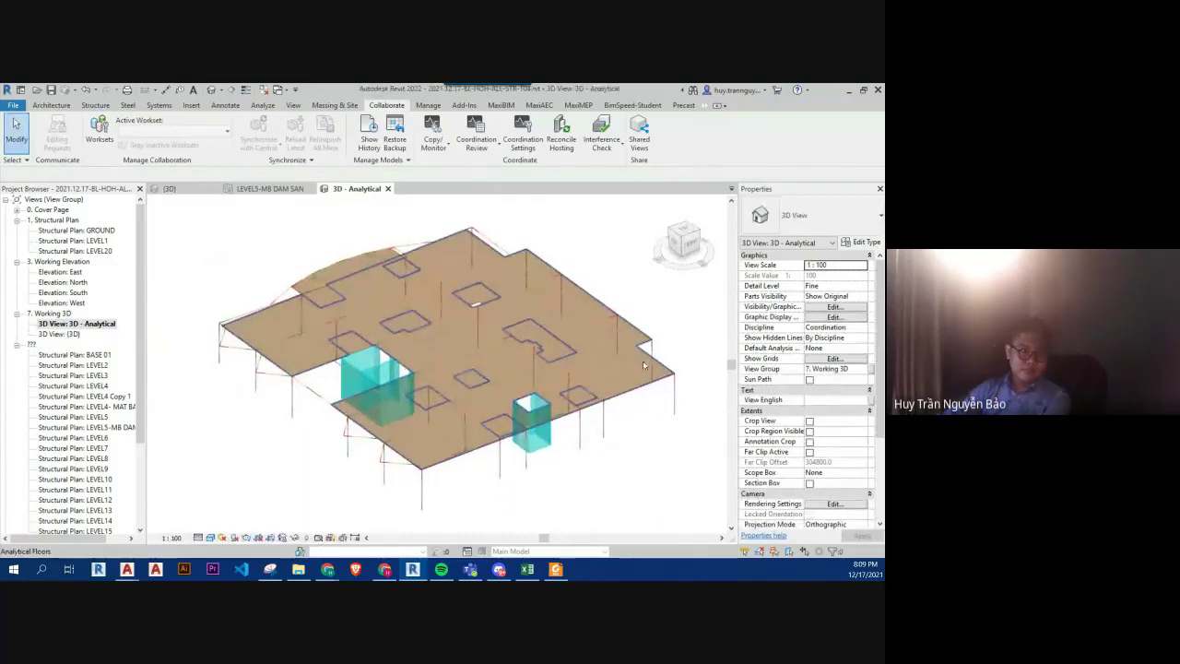
pyautogui.doubleClick(59, 333)
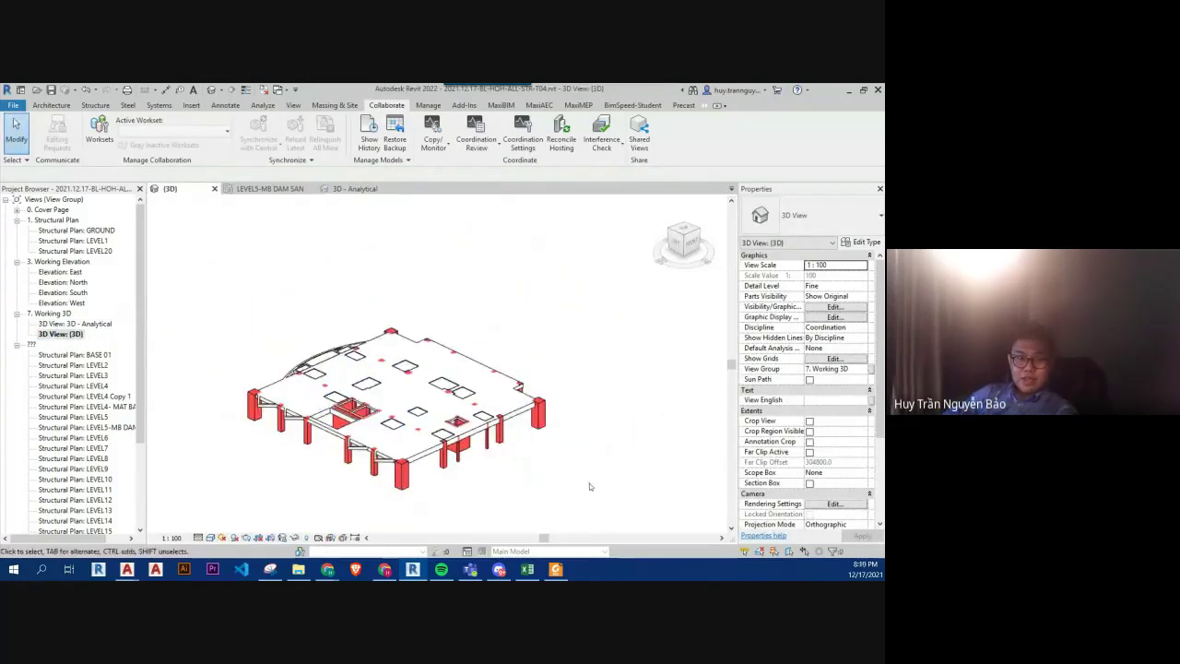
pyautogui.moveTo(595, 489); pyautogui.dragTo(182, 276)
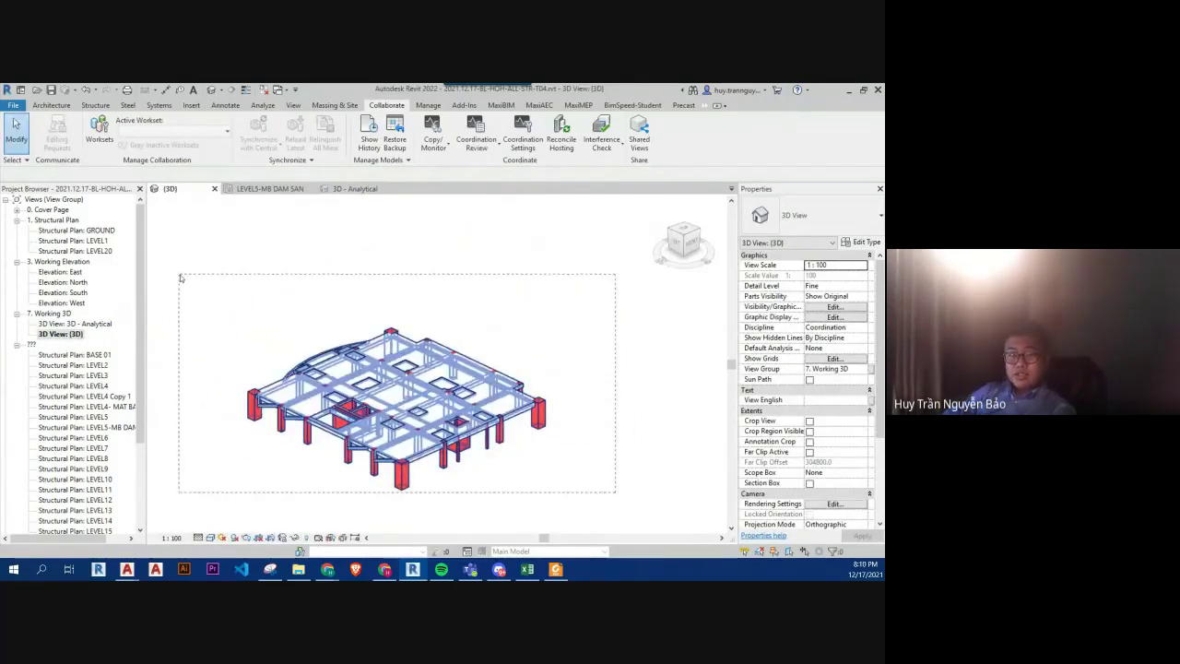
pyautogui.click(386, 106)
pyautogui.click(600, 134)
pyautogui.click(635, 164)
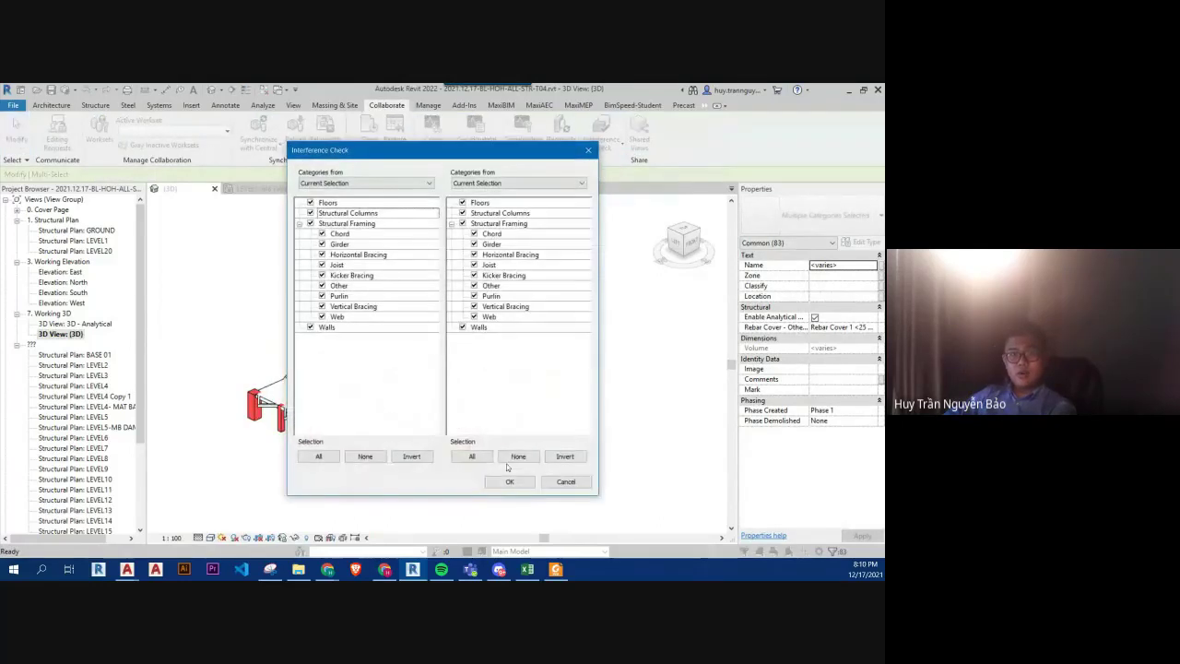
pyautogui.click(508, 481)
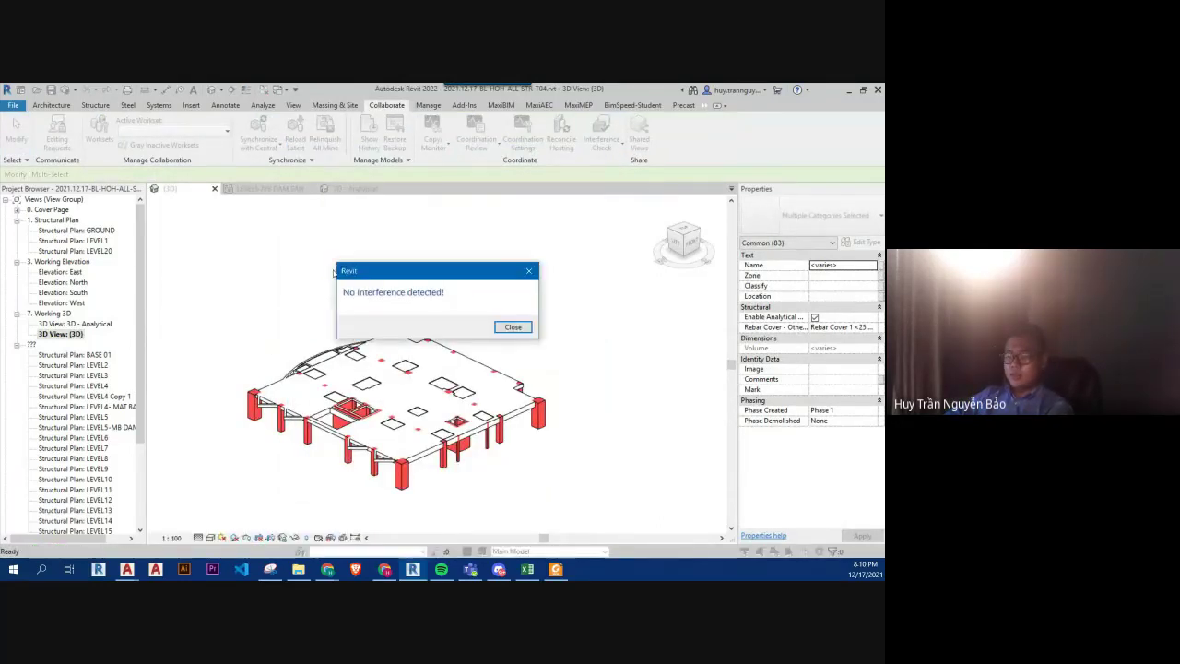
pyautogui.moveTo(334, 273); pyautogui.dragTo(318, 305)
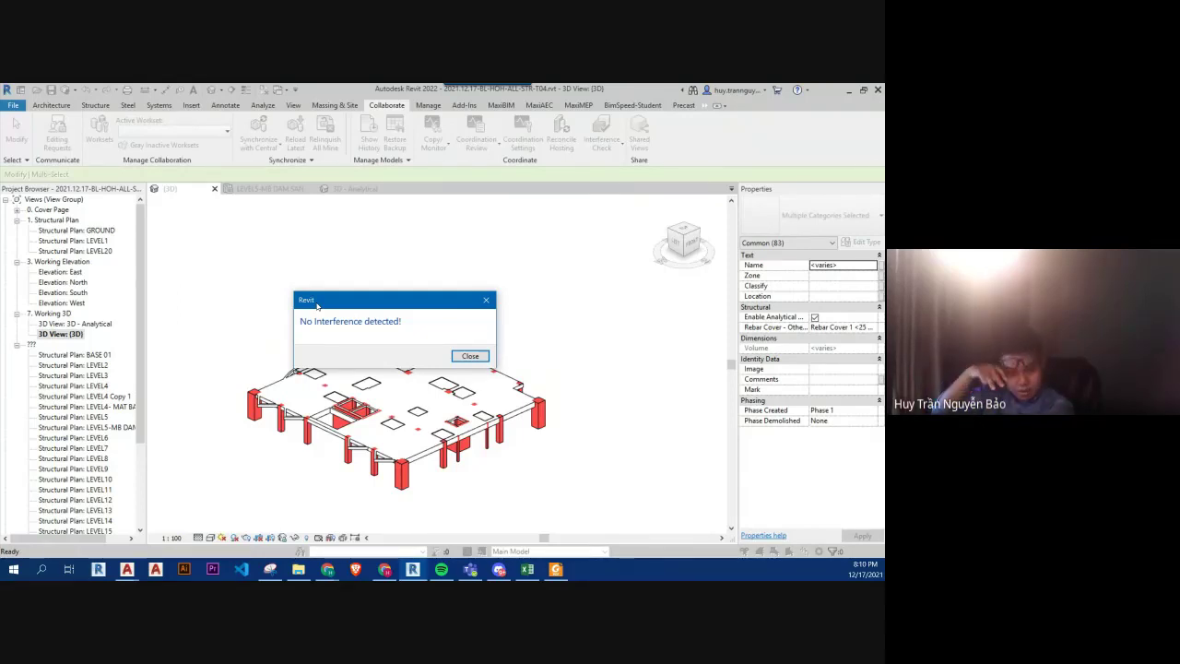
pyautogui.press('Return')
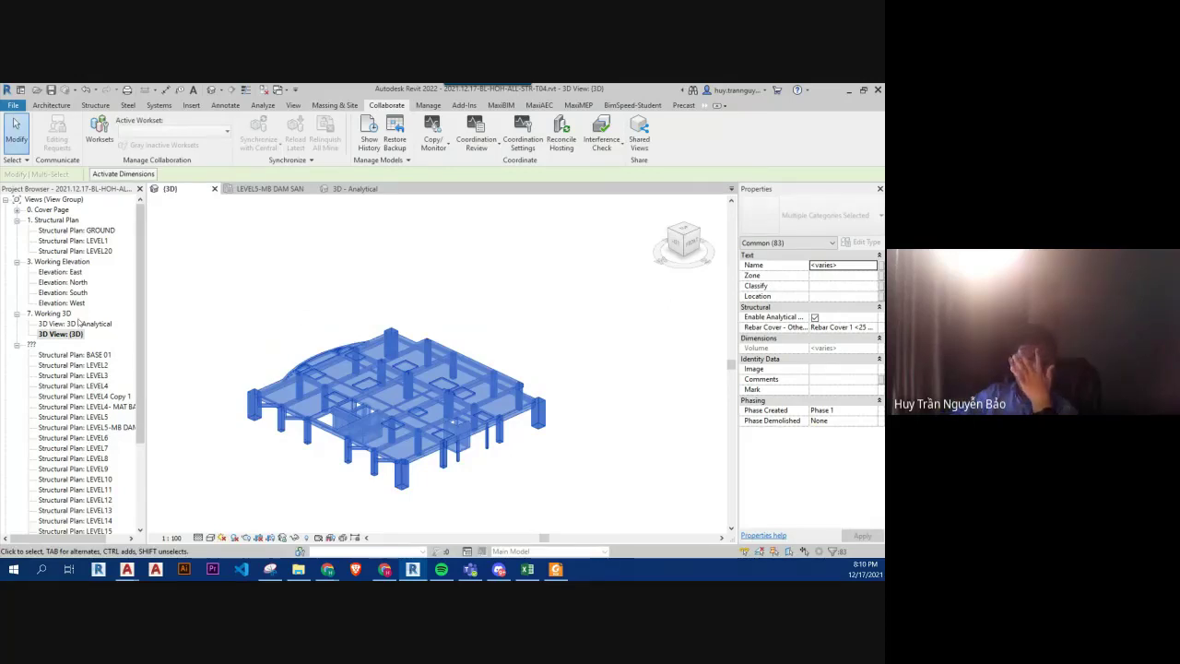
# - Open '3D View: 3D - Analytical', zoom around the model, and clear the selection
pyautogui.click(81, 323)
pyautogui.doubleClick(82, 327)
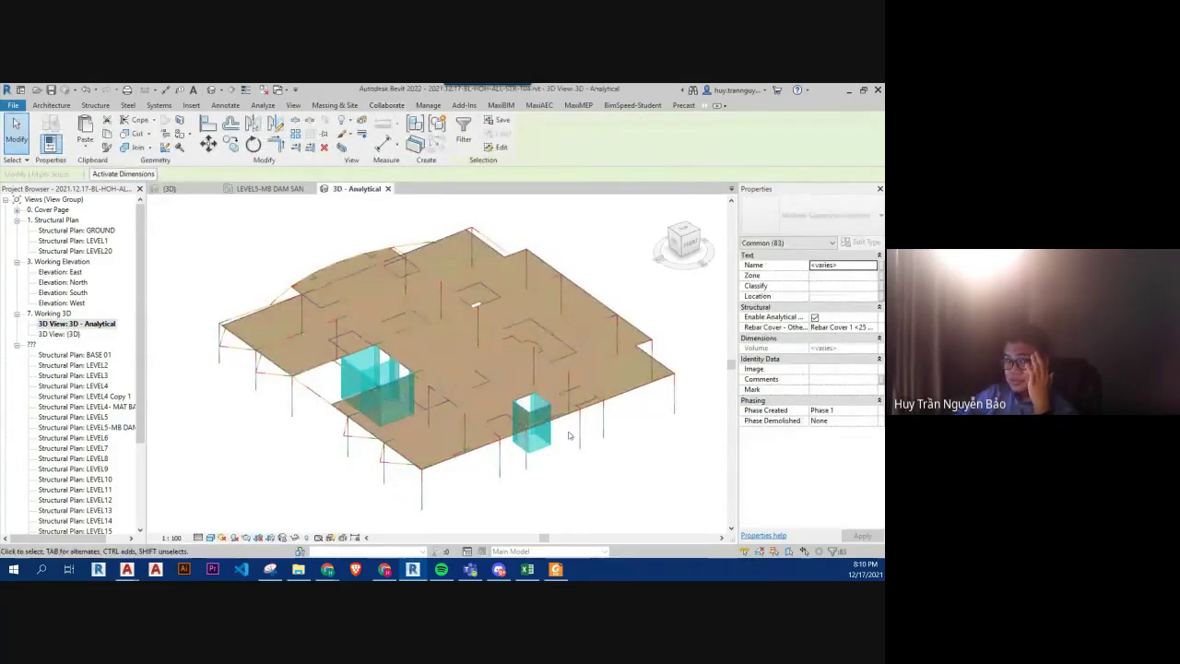
pyautogui.scroll(-3, 598, 426)
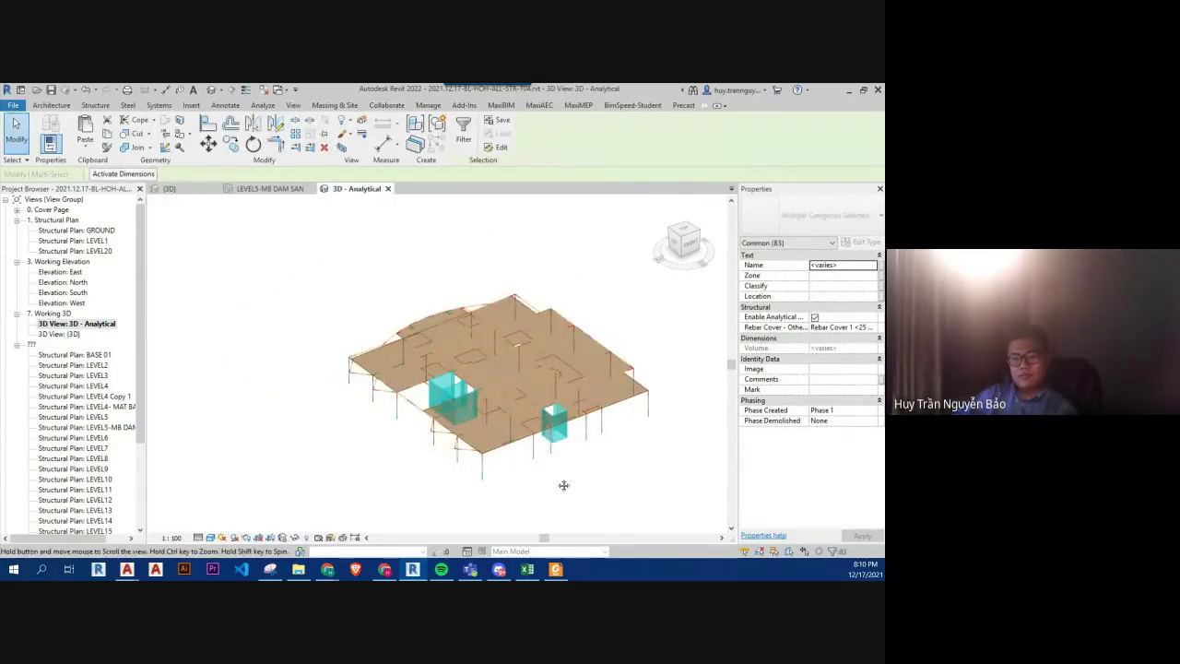
pyautogui.scroll(3, 551, 463)
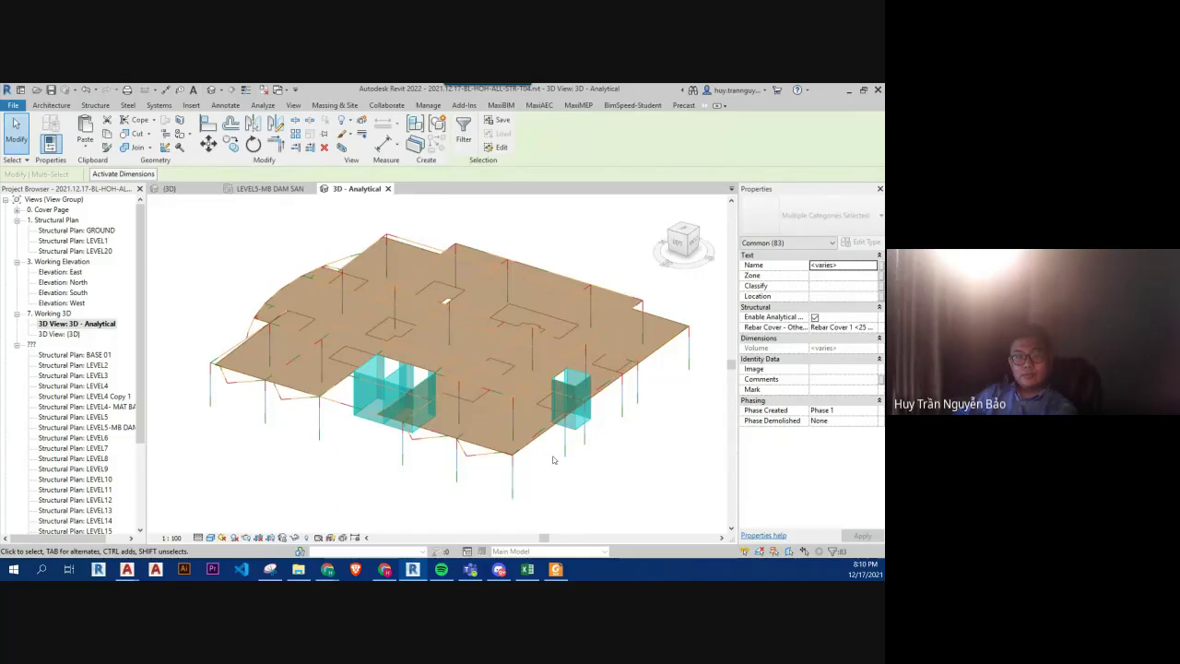
pyautogui.press('Escape')
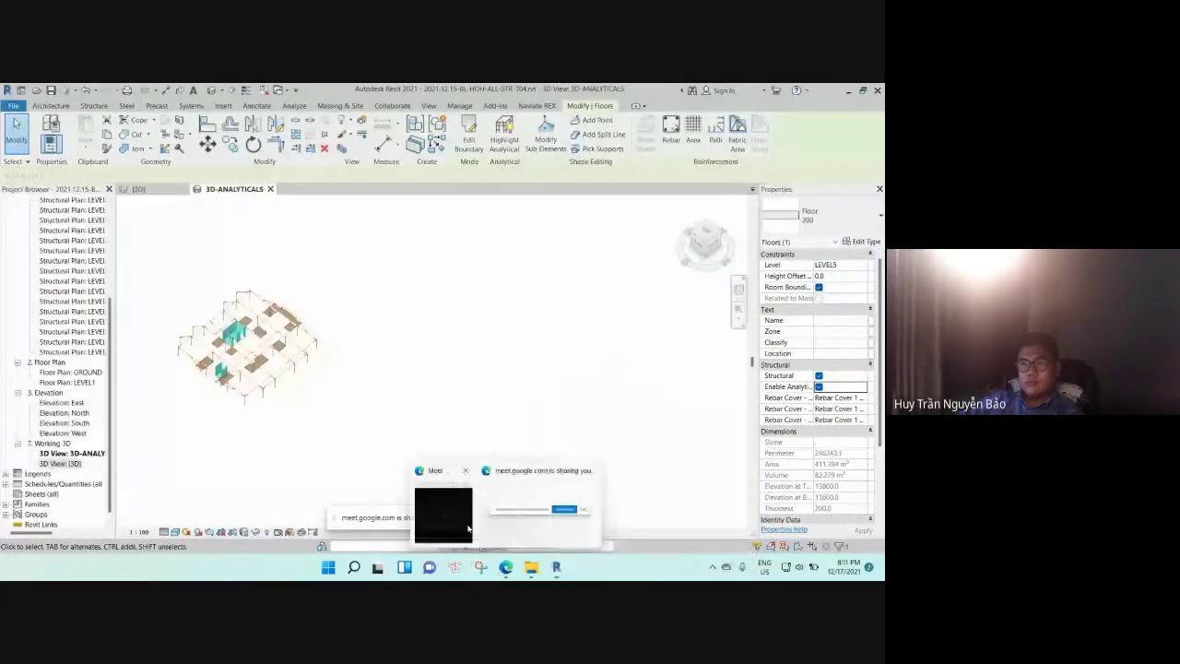
# - Dismiss the Google Meet window and orbit the analytical model to a lower front angle
pyautogui.click(505, 566)
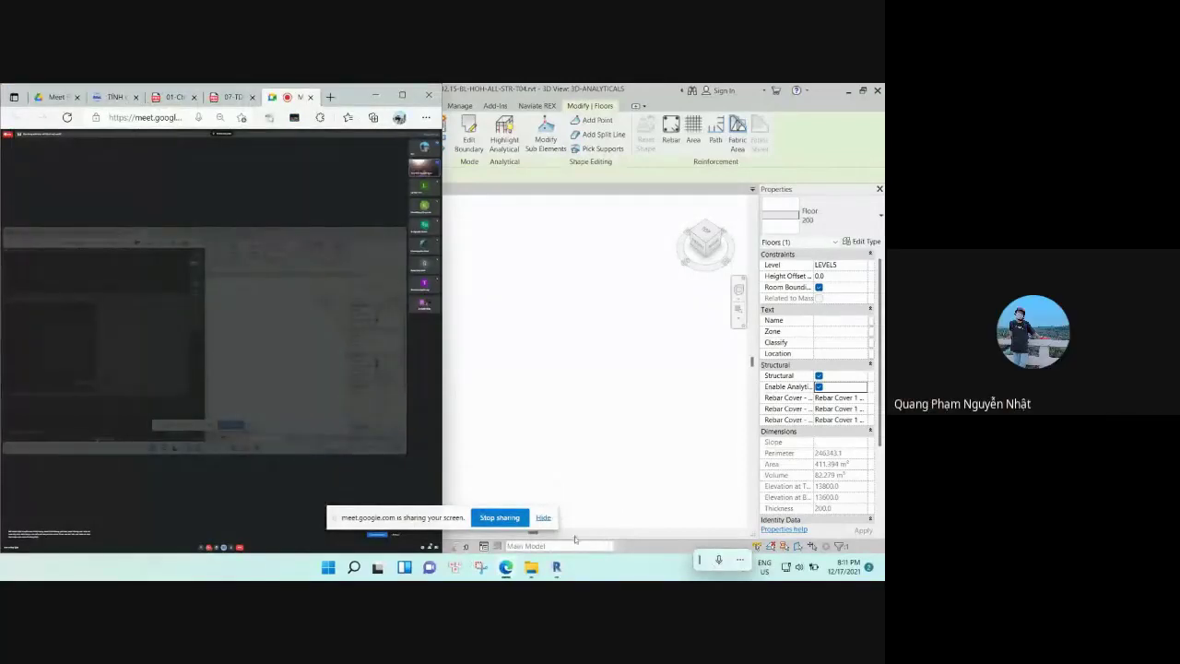
pyautogui.click(505, 566)
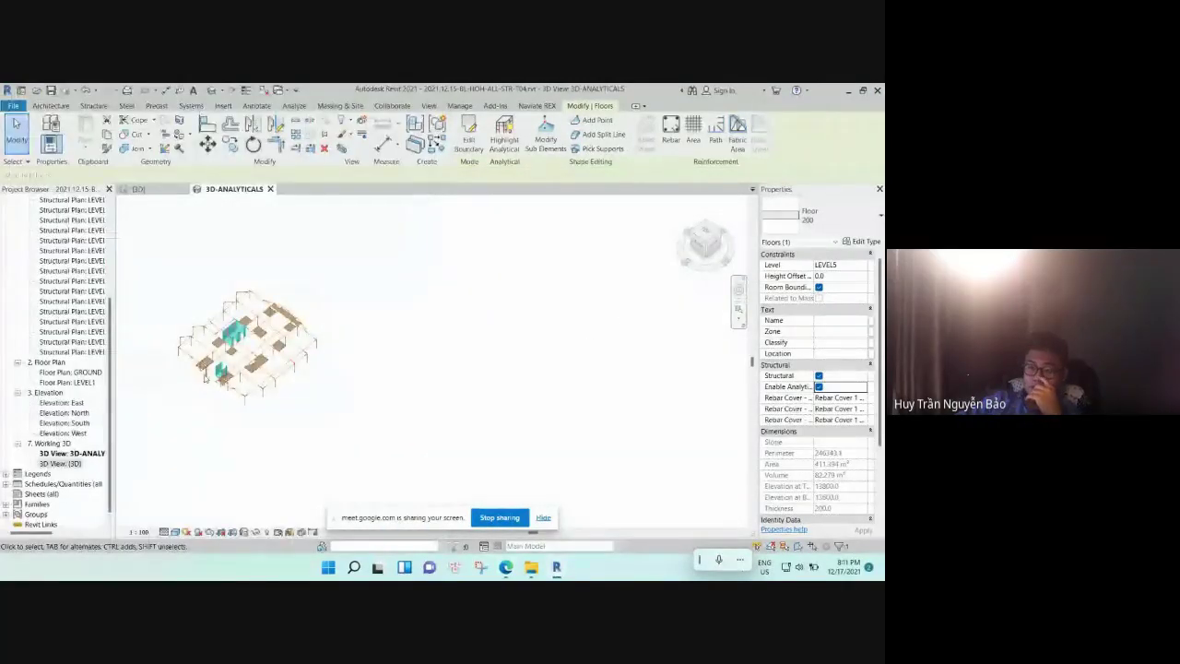
pyautogui.scroll(2, 572, 360)
pyautogui.scroll(2, 525, 403)
pyautogui.scroll(-1, 521, 403)
pyautogui.moveTo(522, 403)
pyautogui.keyDown('shift'); pyautogui.mouseDown(button='middle')
pyautogui.moveTo(550, 334)
pyautogui.moveTo(541, 322)
pyautogui.mouseUp(button='middle'); pyautogui.keyUp('shift')
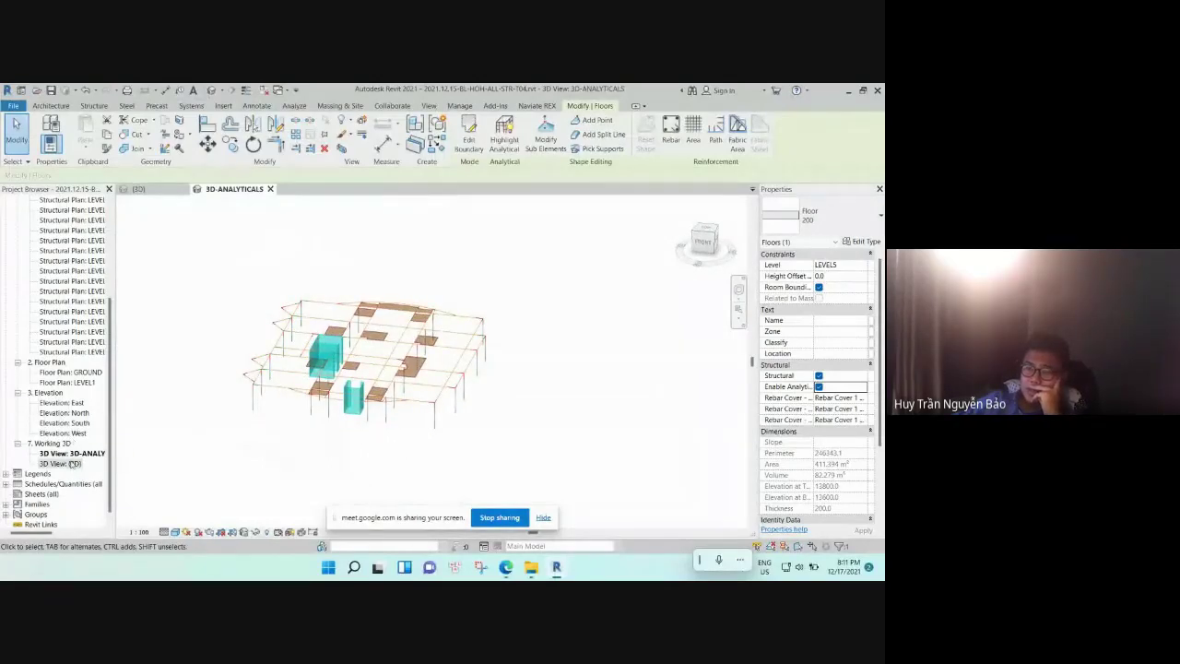
# - In {3D}, select the Level 5 floor, view it from TOP, and start Move (MV)
pyautogui.click(176, 189)
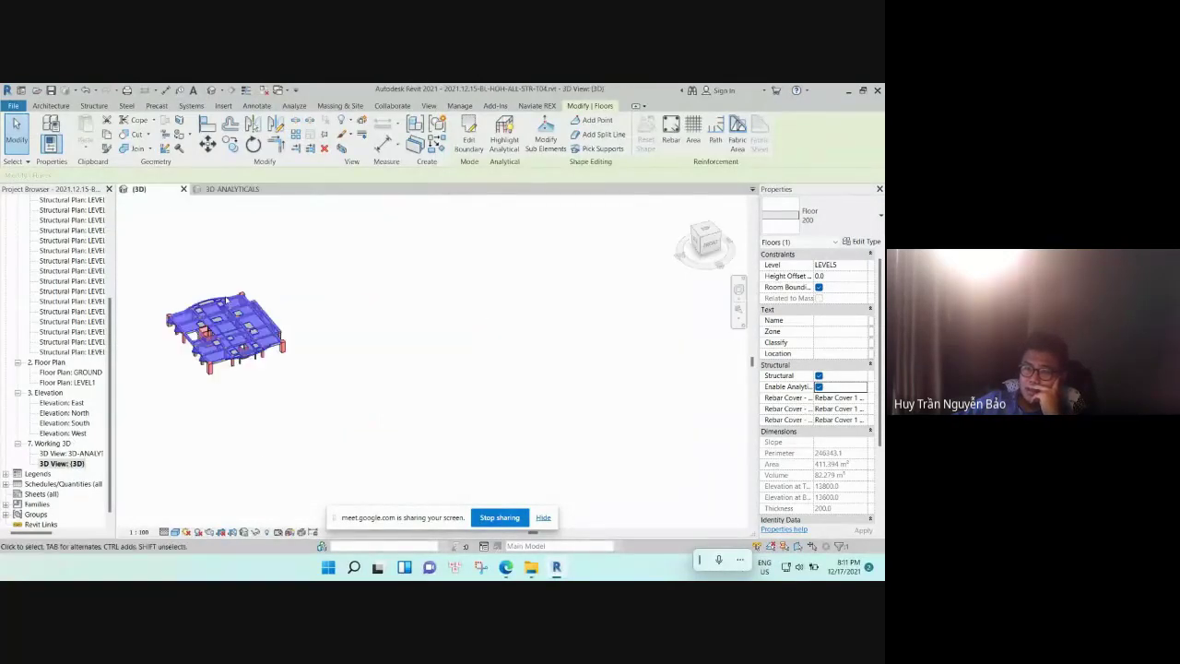
pyautogui.moveTo(153, 304); pyautogui.dragTo(430, 354, button='middle')
pyautogui.click(590, 398)
pyautogui.scroll(3, 480, 371)
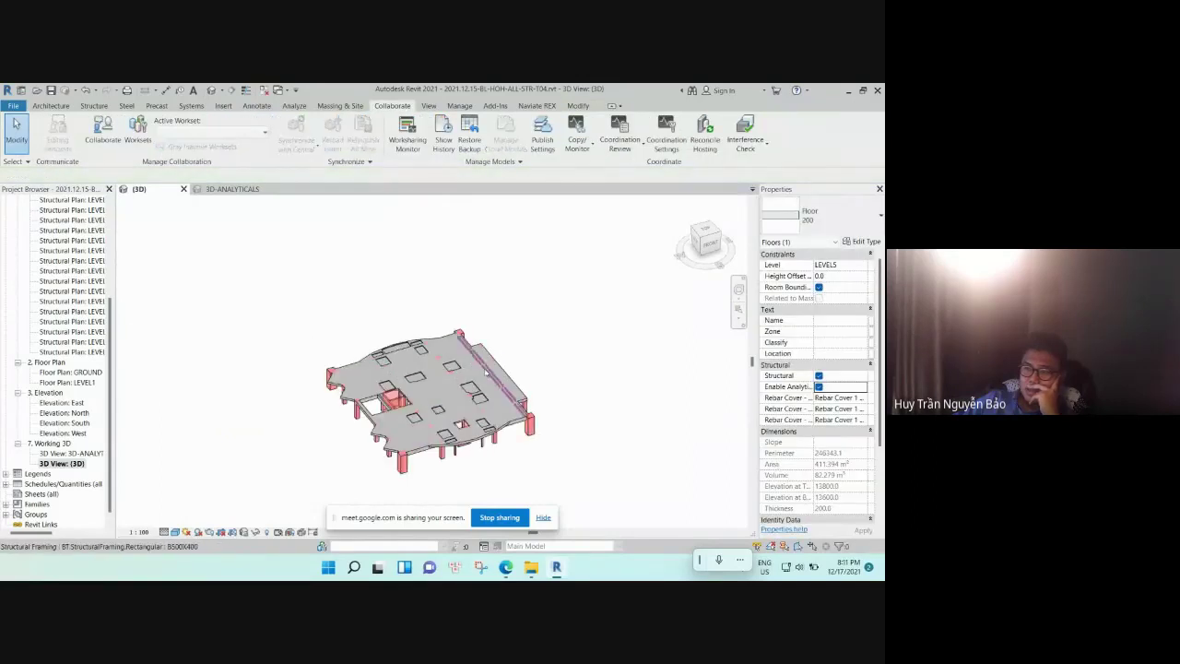
pyautogui.click(491, 368)
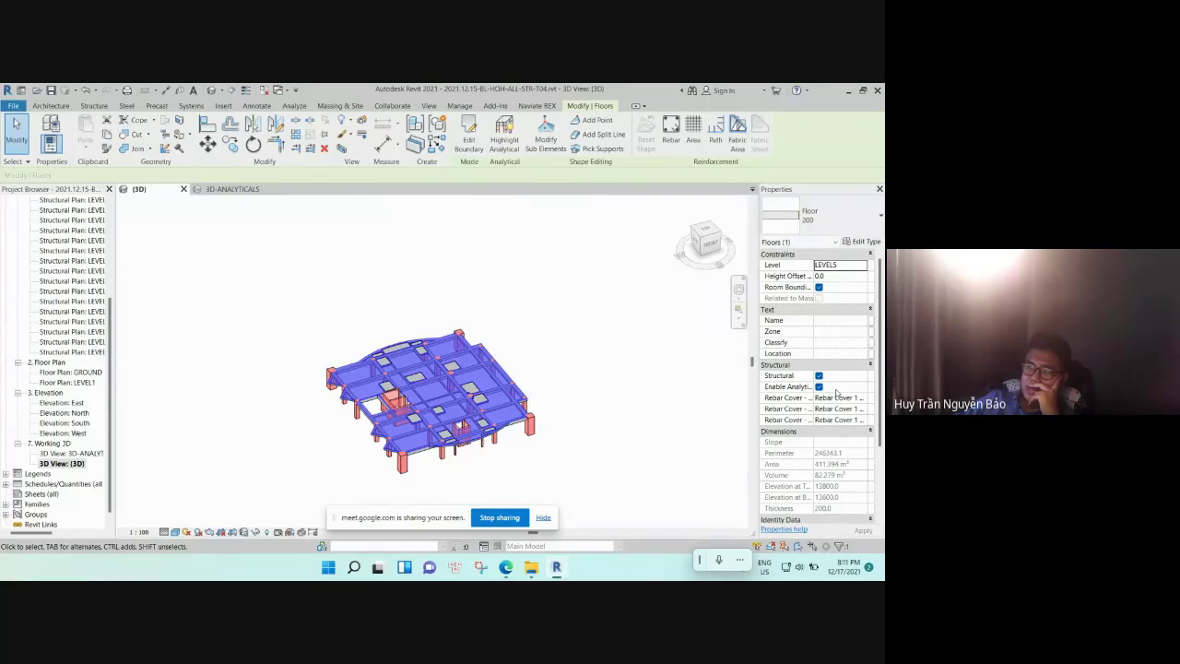
pyautogui.click(704, 230)
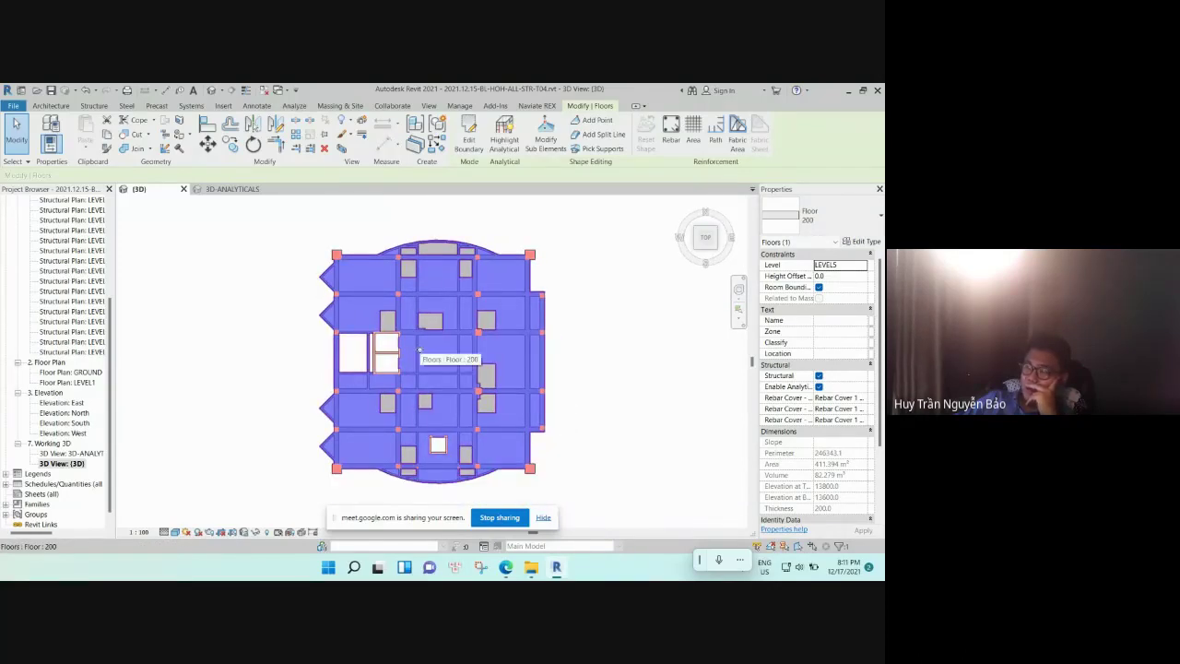
pyautogui.scroll(2, 433, 350)
pyautogui.scroll(1, 432, 349)
pyautogui.scroll(-1, 432, 350)
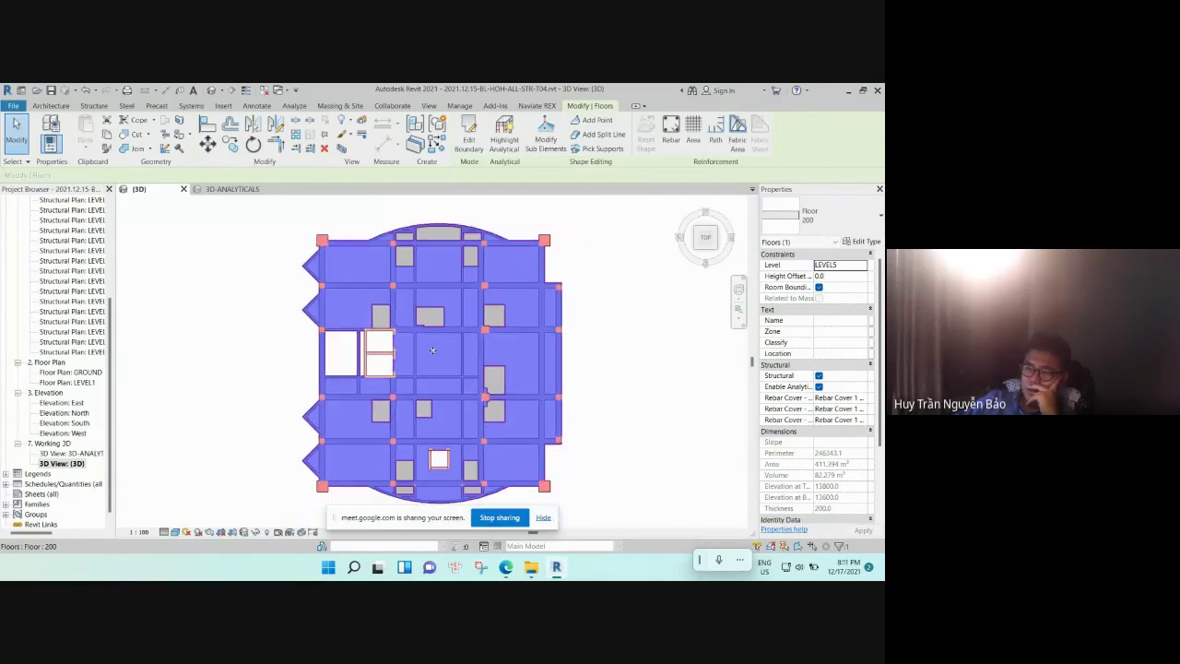
pyautogui.press('m')
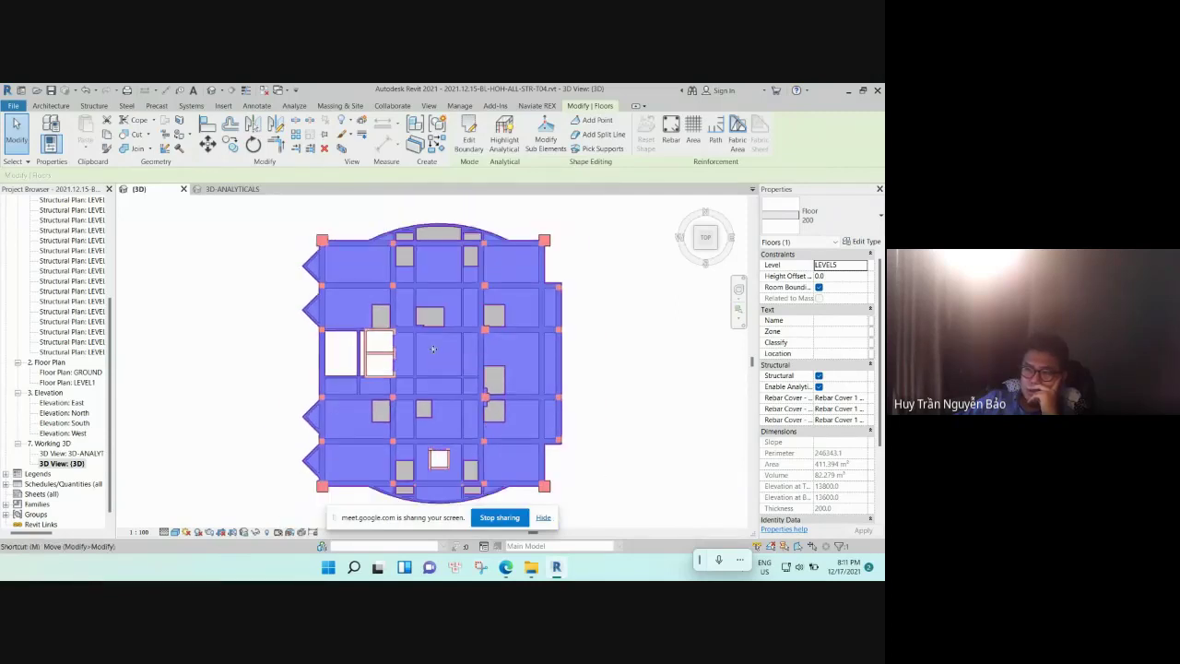
pyautogui.press('v')
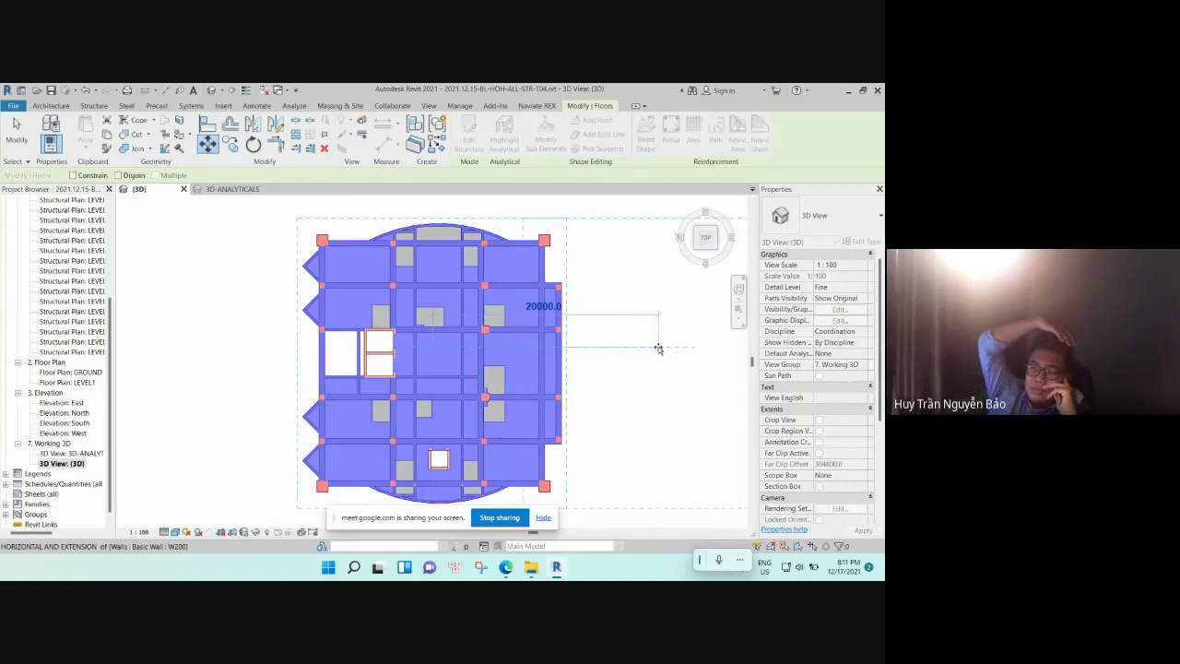
# - Drop the Floor 200 slab to the right, unjoin it, and view it in 3D-ANALYTICALS
pyautogui.click(598, 371)
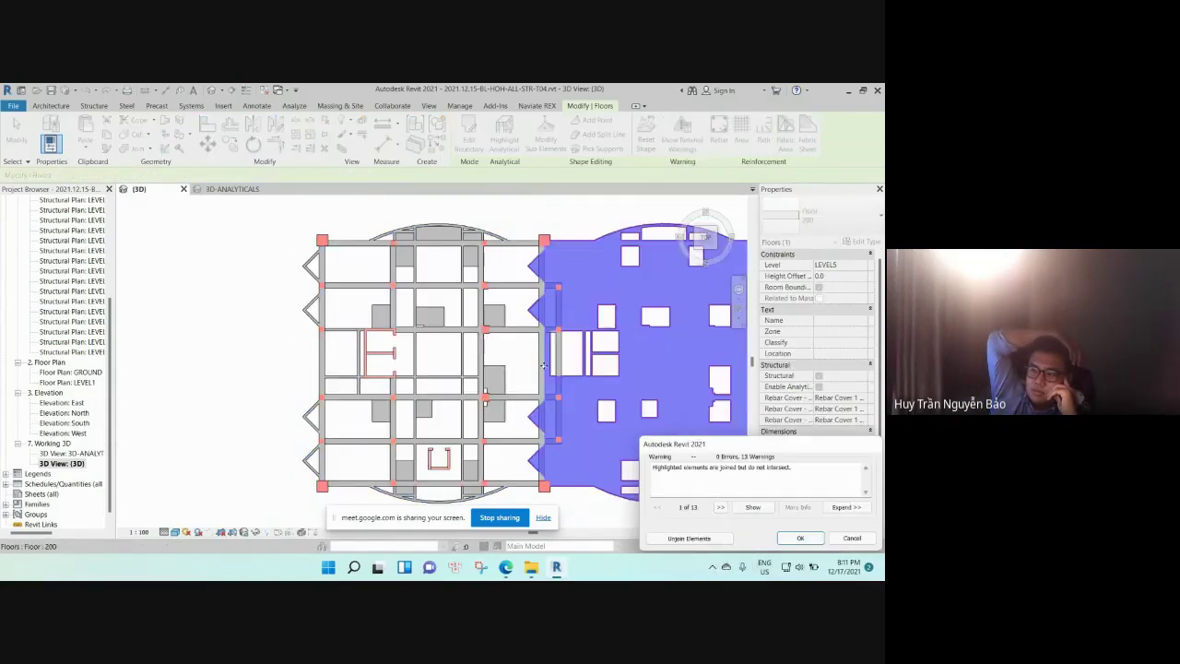
pyautogui.scroll(-1, 369, 343)
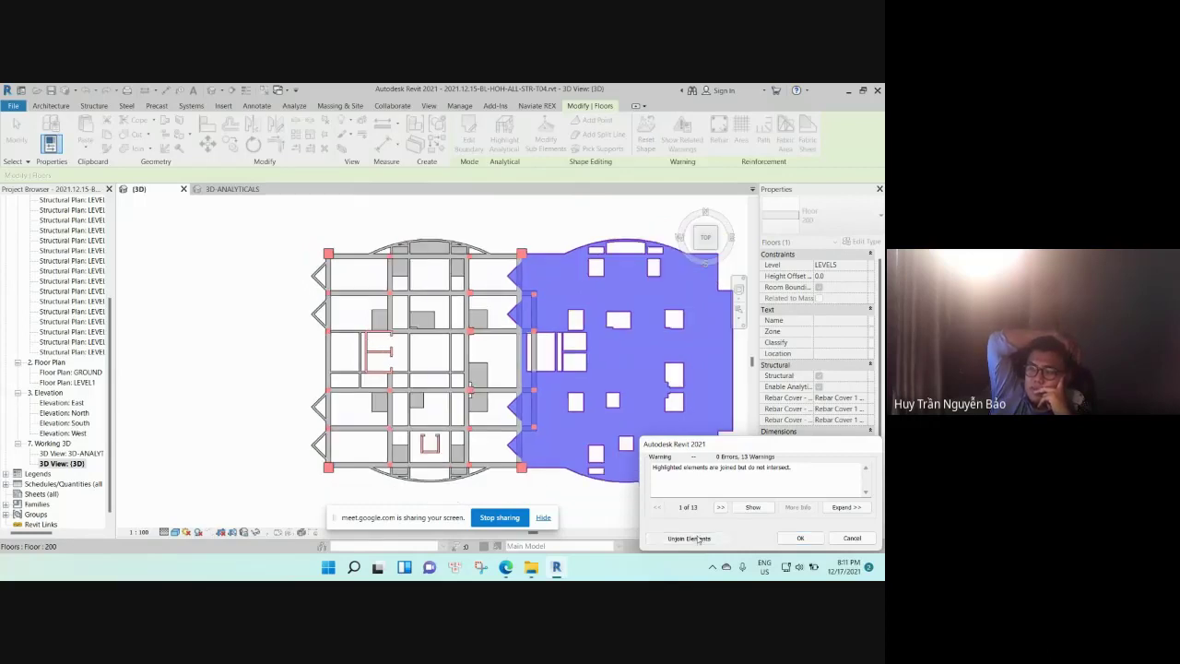
pyautogui.click(800, 537)
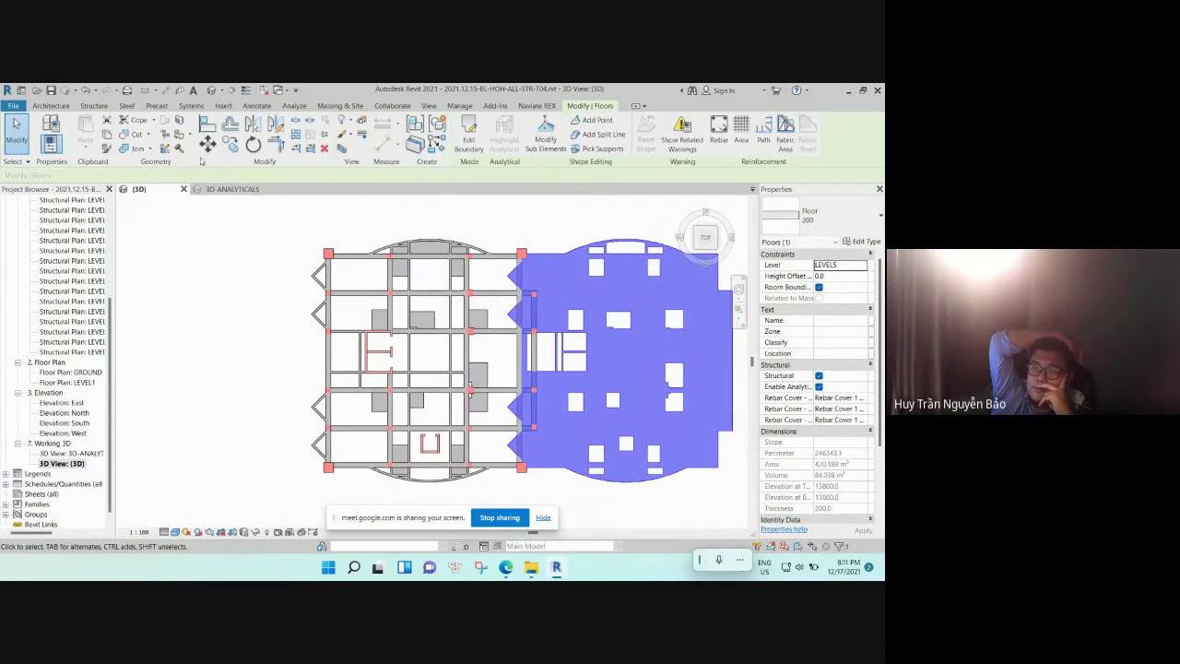
pyautogui.click(231, 189)
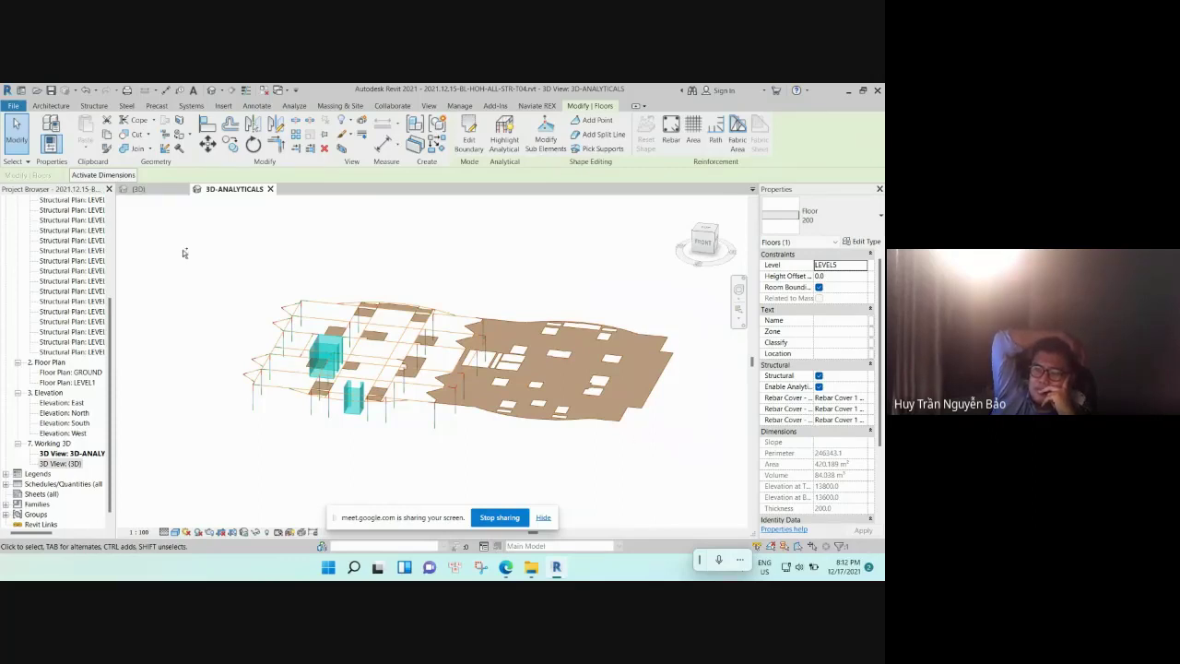
# - Delete the moved slab and window-select the whole model in {3D}
pyautogui.press('Delete')
pyautogui.click(138, 188)
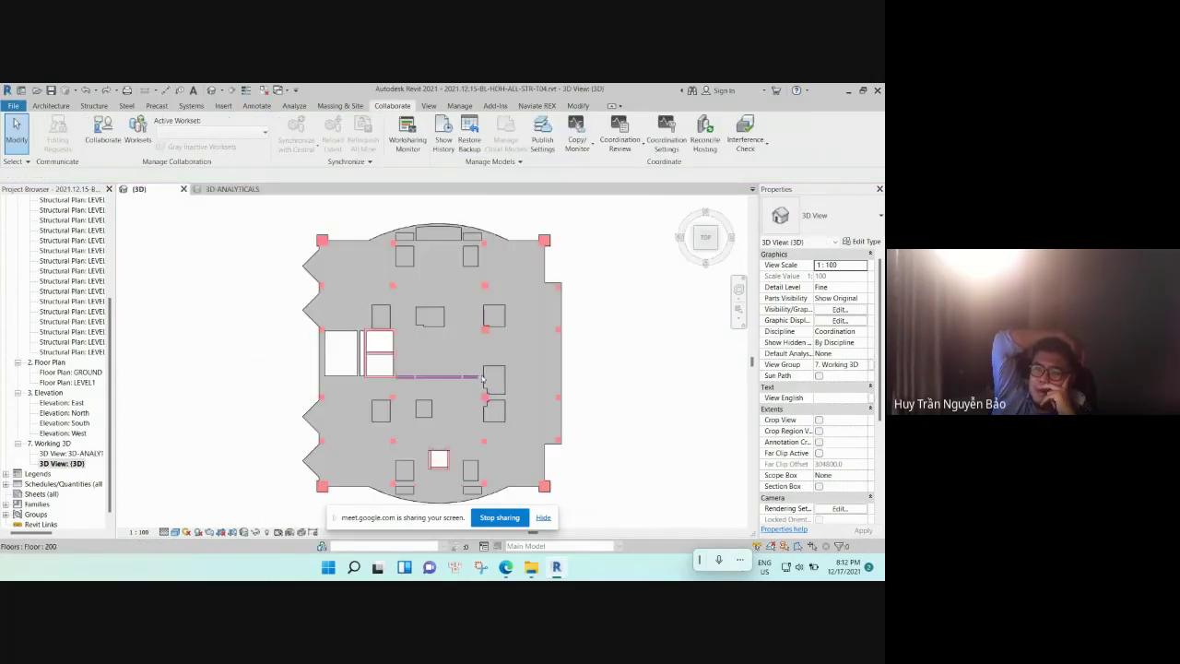
pyautogui.scroll(-3, 343, 245)
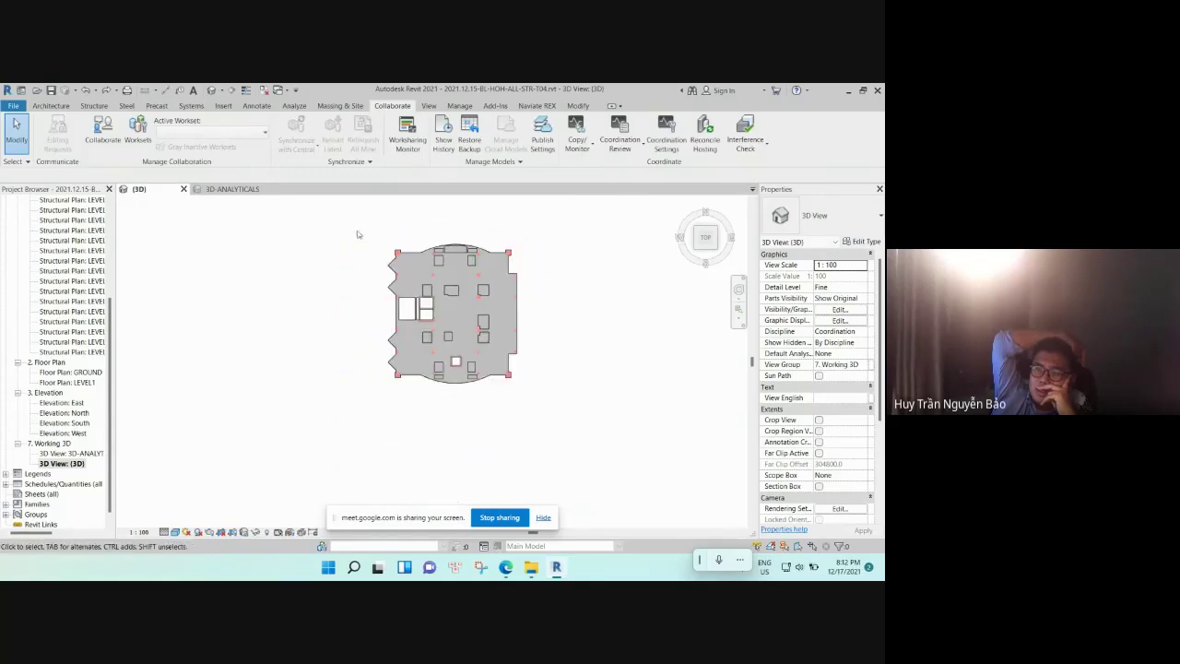
pyautogui.moveTo(291, 214); pyautogui.dragTo(568, 387)
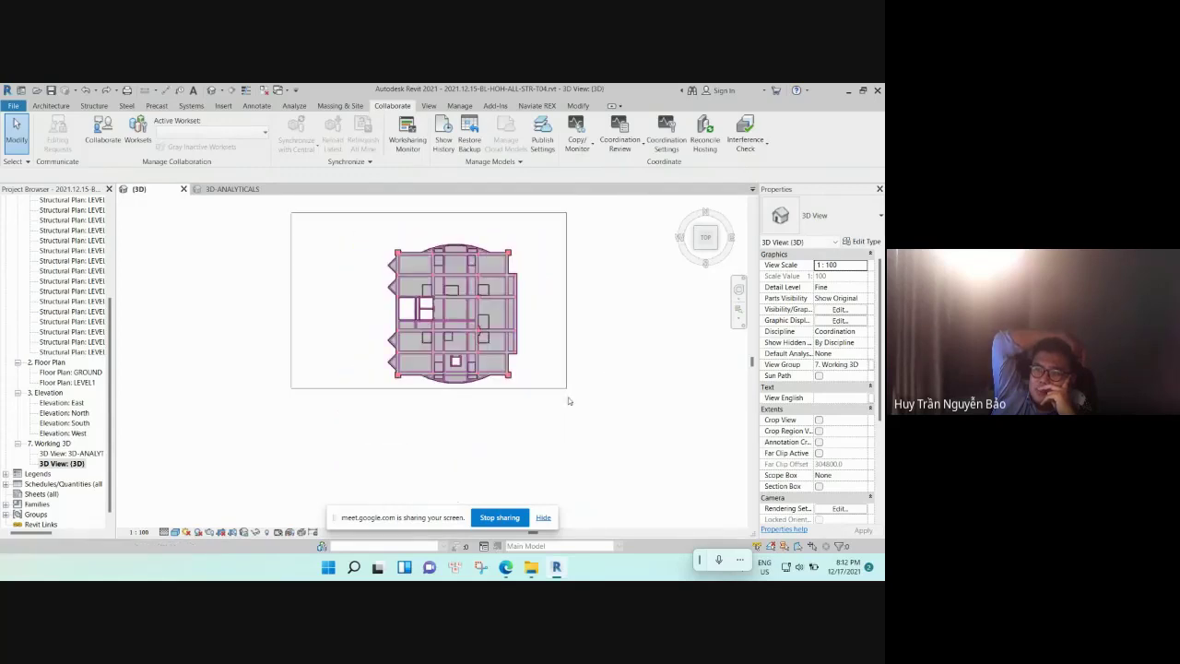
# - Run an Interference Check on the selection with all categories and dismiss the no-interference result
pyautogui.click(392, 105)
pyautogui.click(745, 138)
pyautogui.click(757, 167)
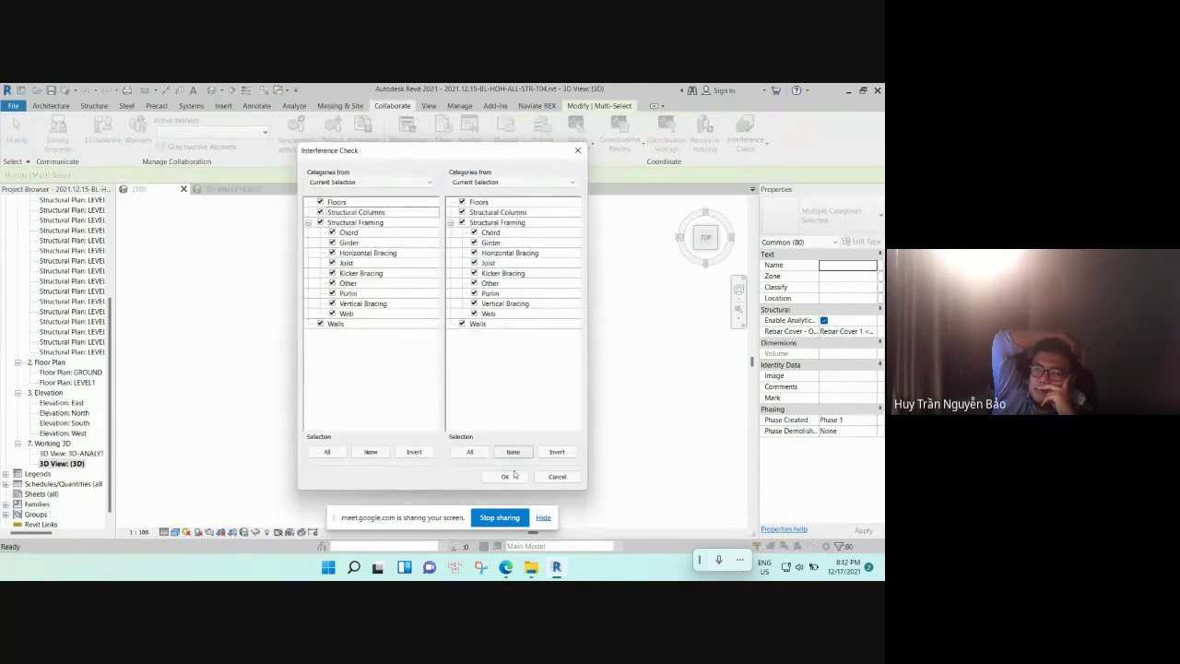
pyautogui.click(505, 481)
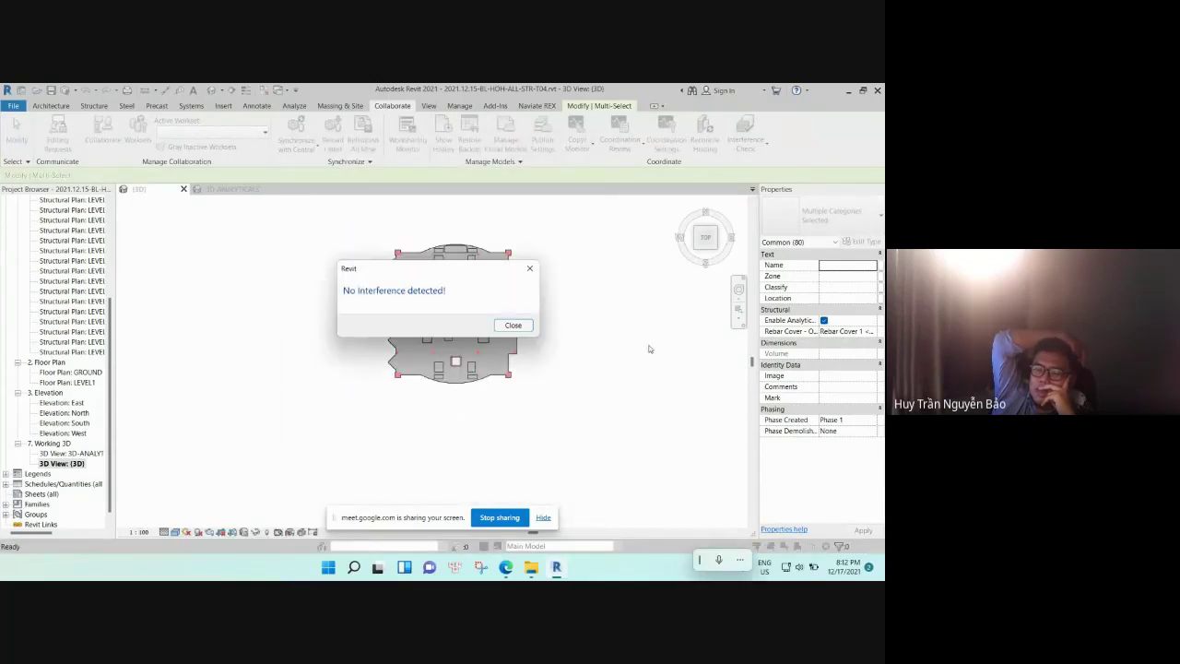
pyautogui.click(520, 328)
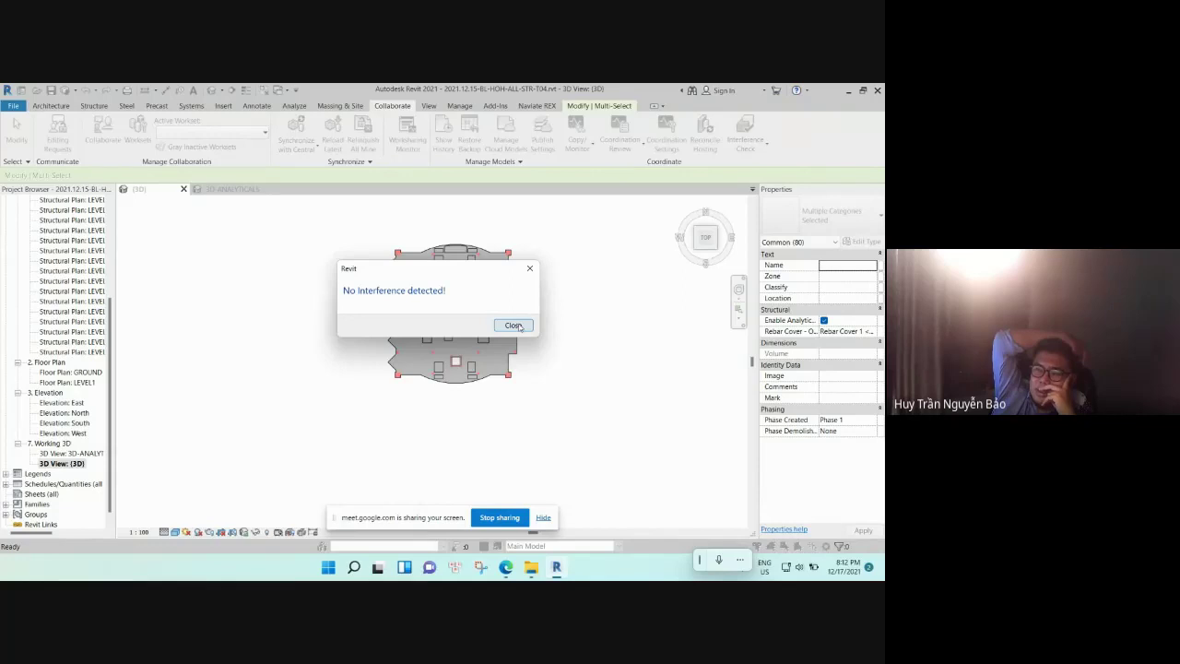
pyautogui.click(520, 327)
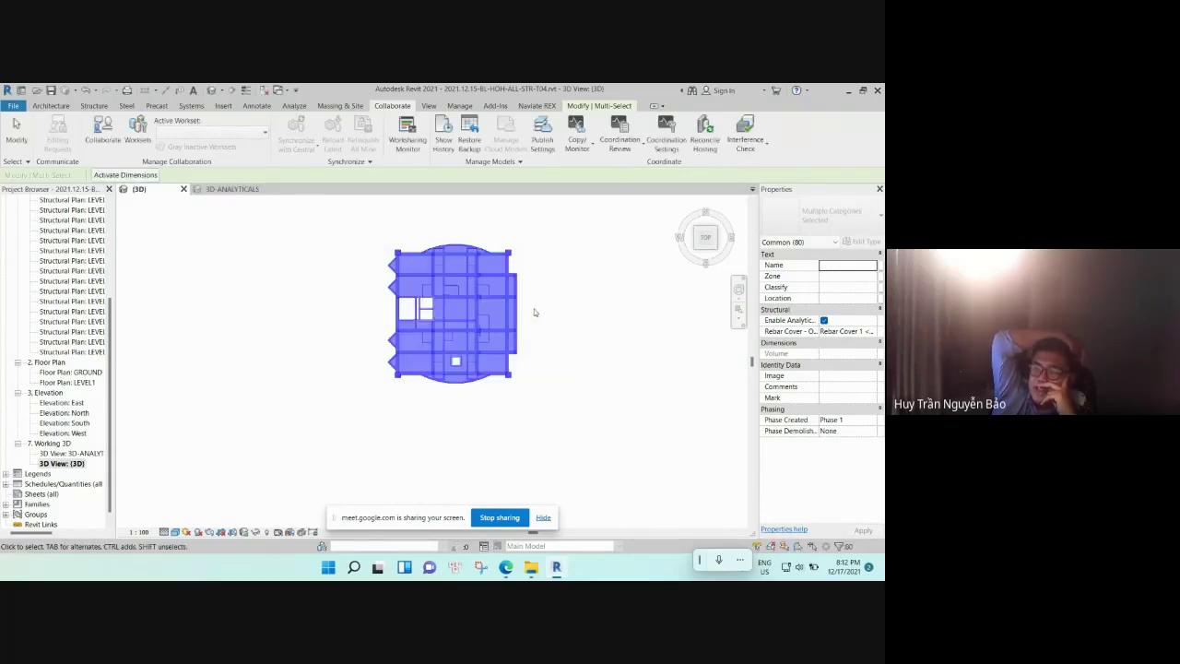
pyautogui.scroll(1, 561, 300)
pyautogui.press('Escape')
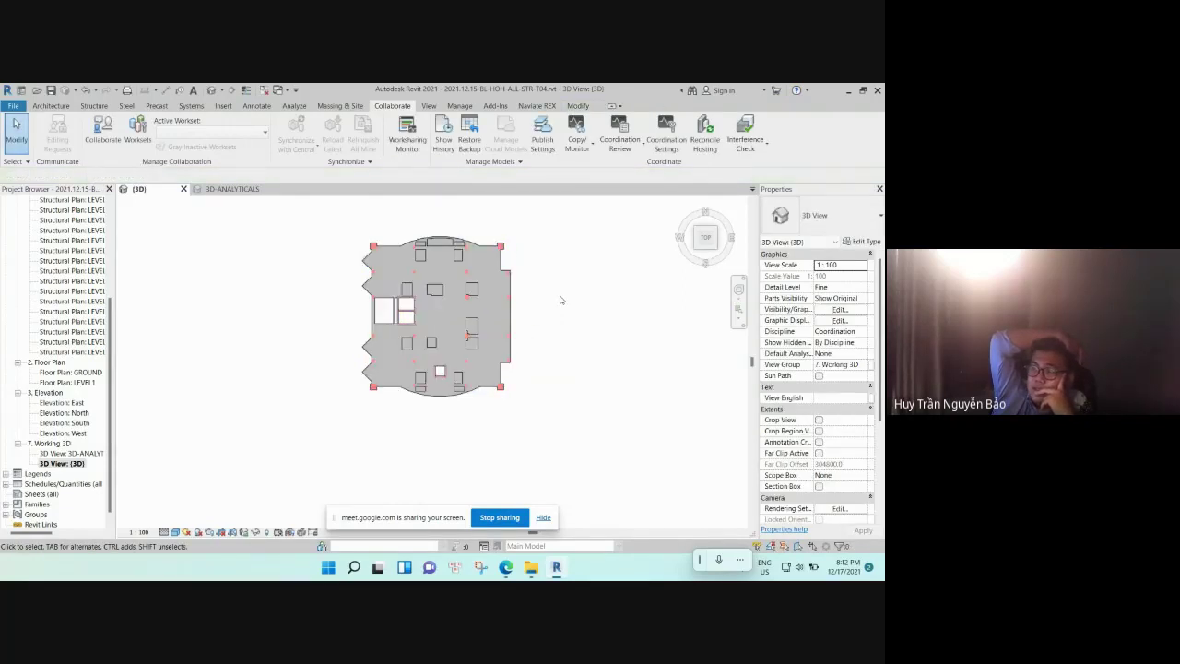
# - Locate the LEVEL5-MẶT BẰNG DẦM SÀN structural plan entry in the Project Browser
pyautogui.scroll(1, 561, 300)
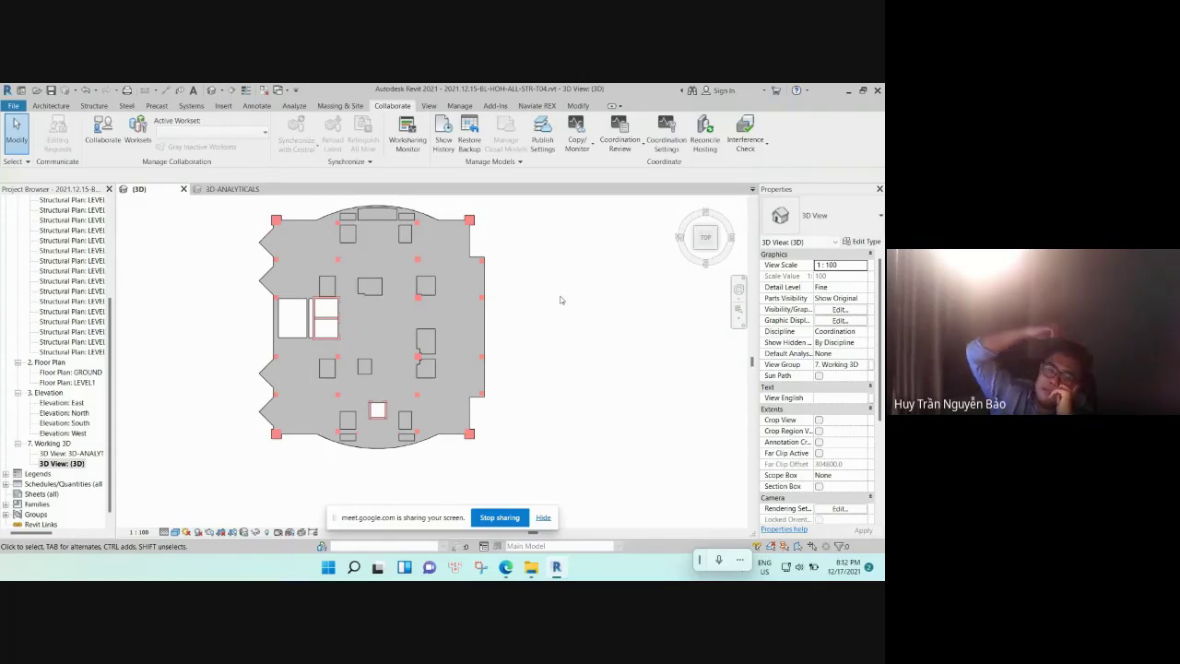
pyautogui.scroll(5, 64, 369)
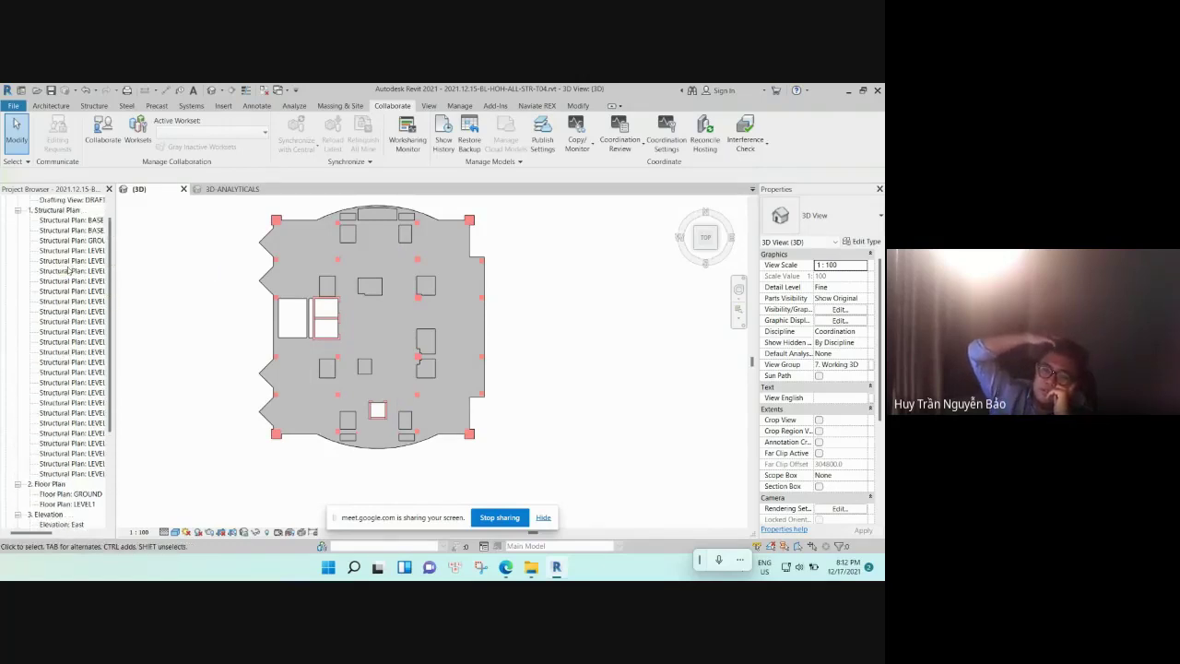
pyautogui.click(310, 266)
pyautogui.click(513, 297)
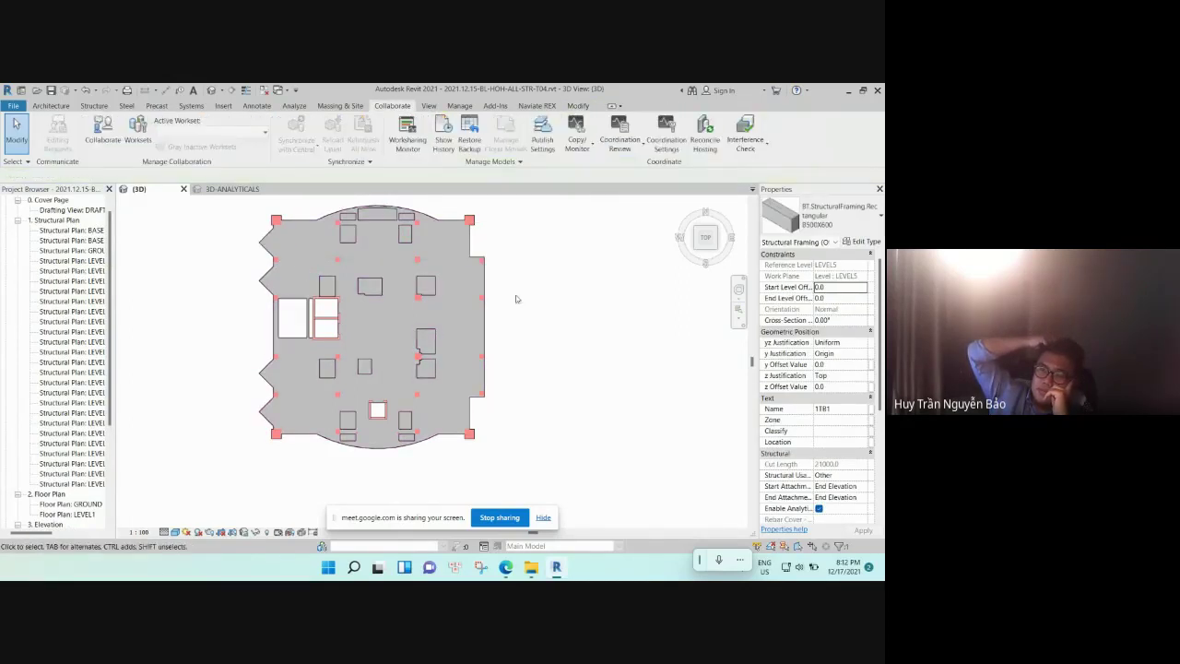
pyautogui.click(298, 278)
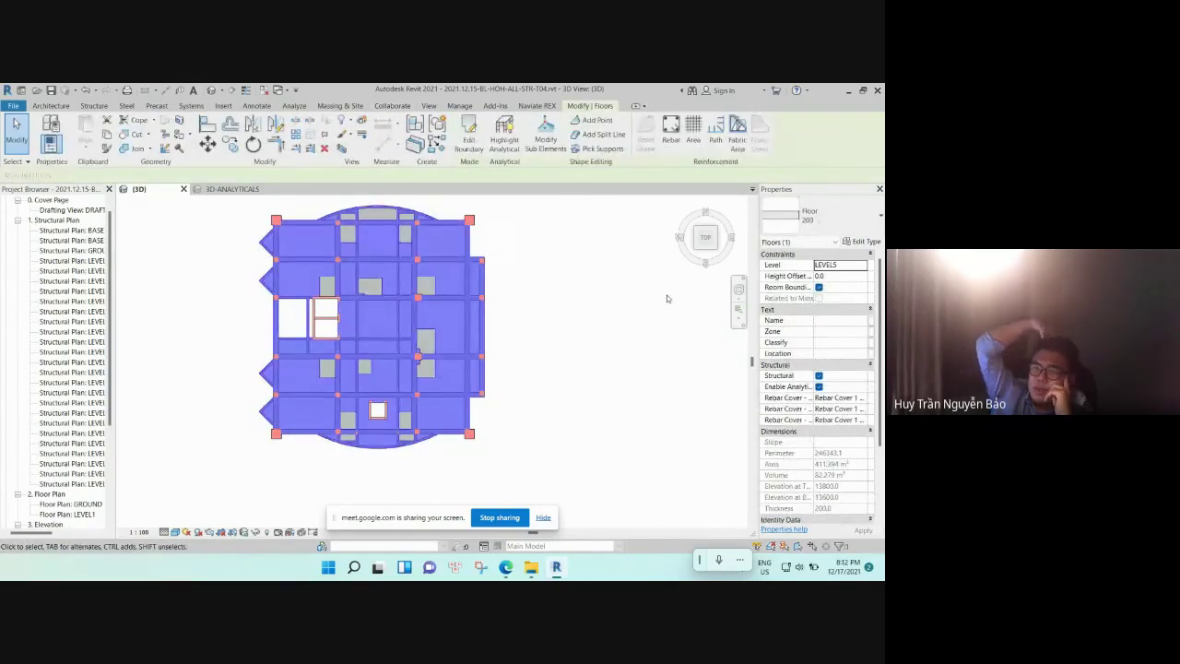
pyautogui.click(72, 333)
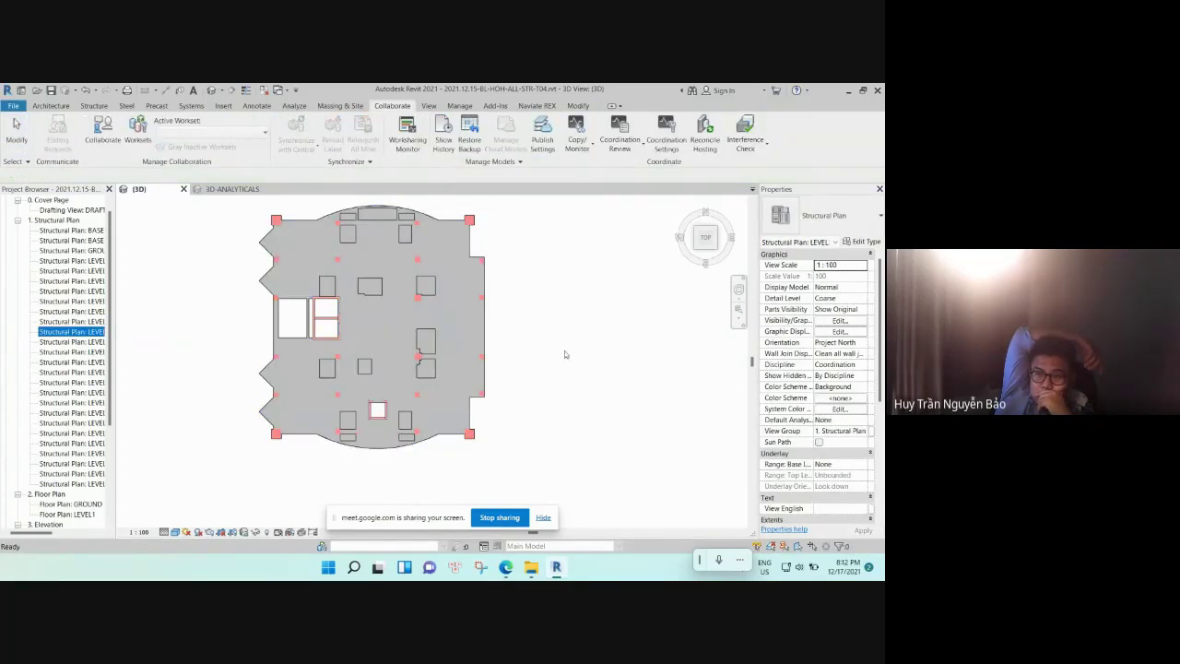
# - Open LEVEL5-MẶT BẰNG DẦM SÀN, zoom in, and select the Level 5 floor slab
pyautogui.doubleClick(72, 331)
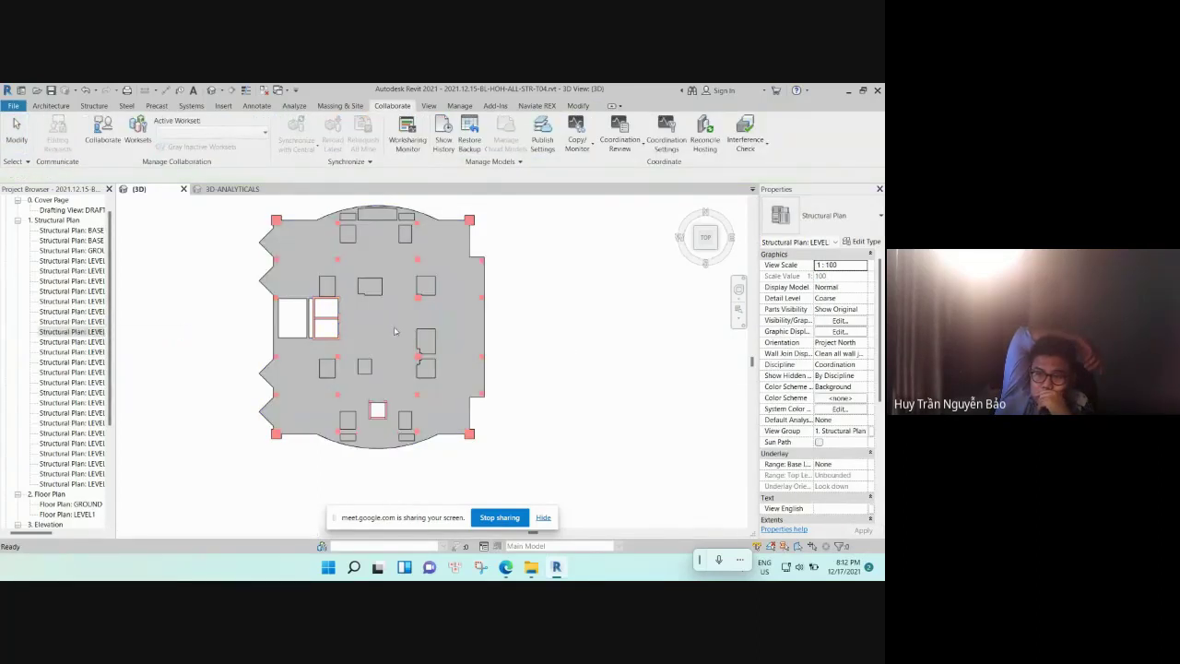
pyautogui.scroll(3, 556, 351)
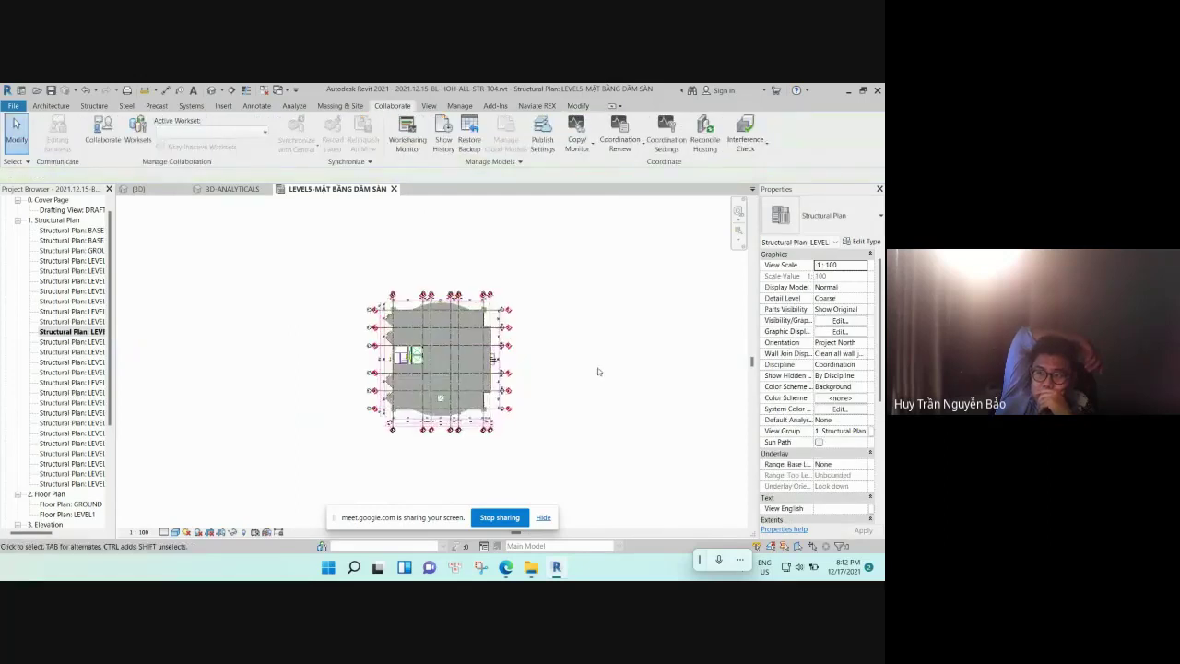
pyautogui.scroll(2, 433, 355)
pyautogui.click(385, 315)
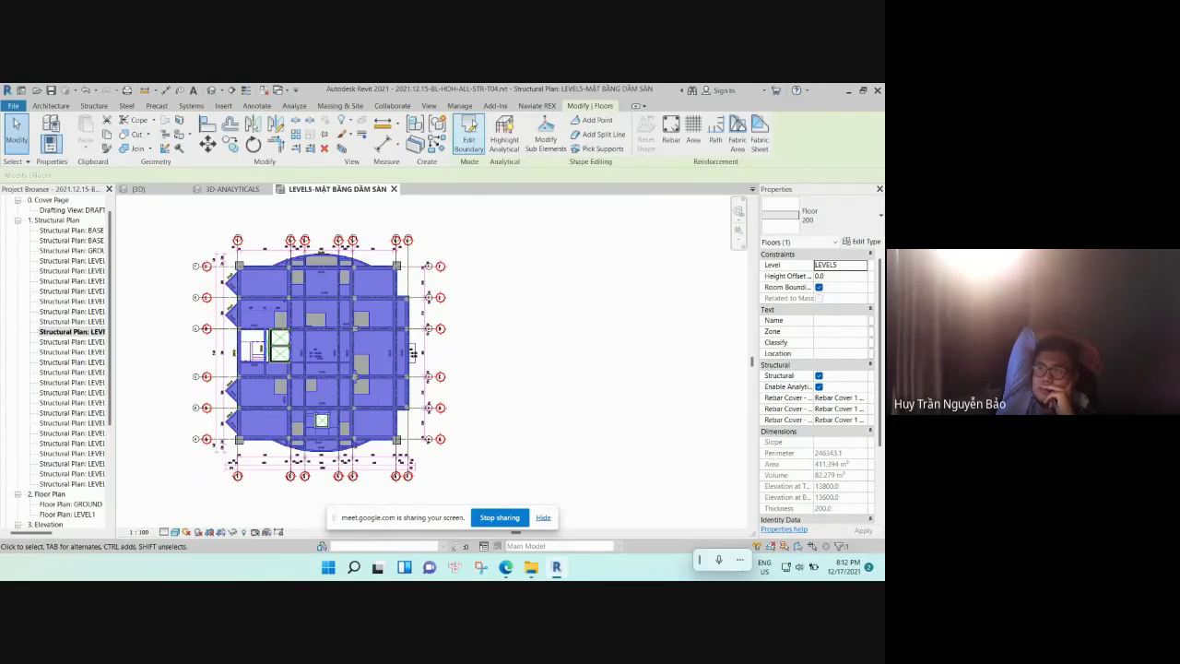
# - Edit the slab boundary and copy all its boundary sketch lines
pyautogui.click(470, 134)
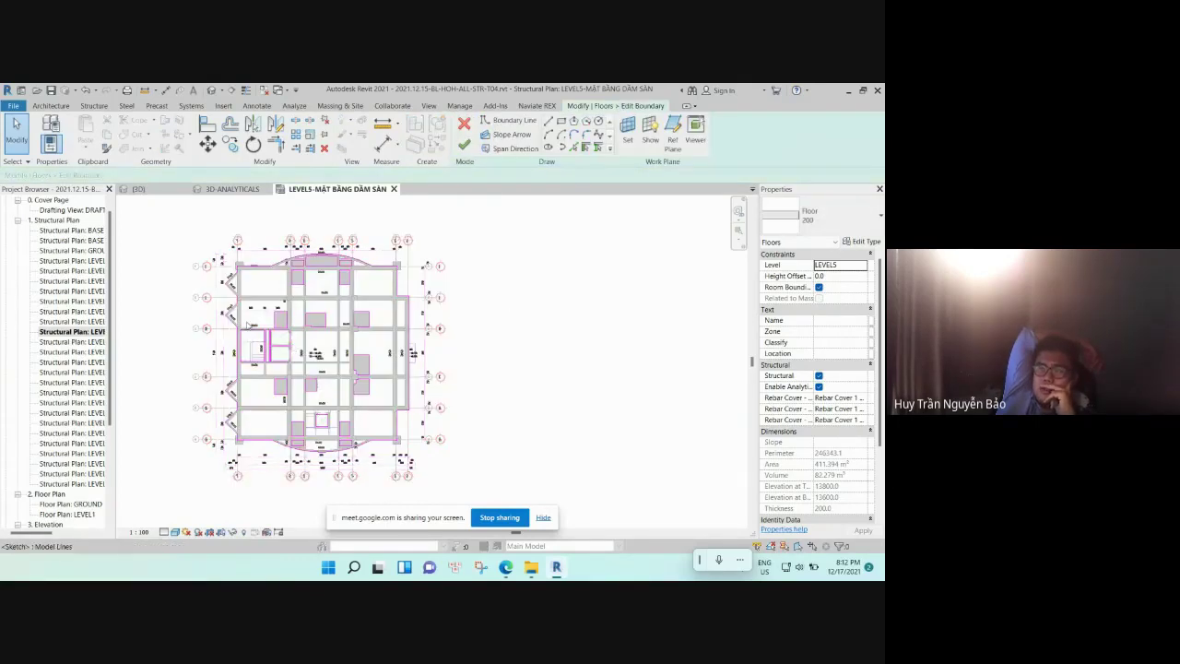
pyautogui.scroll(-2, 417, 283)
pyautogui.moveTo(246, 231); pyautogui.dragTo(546, 455)
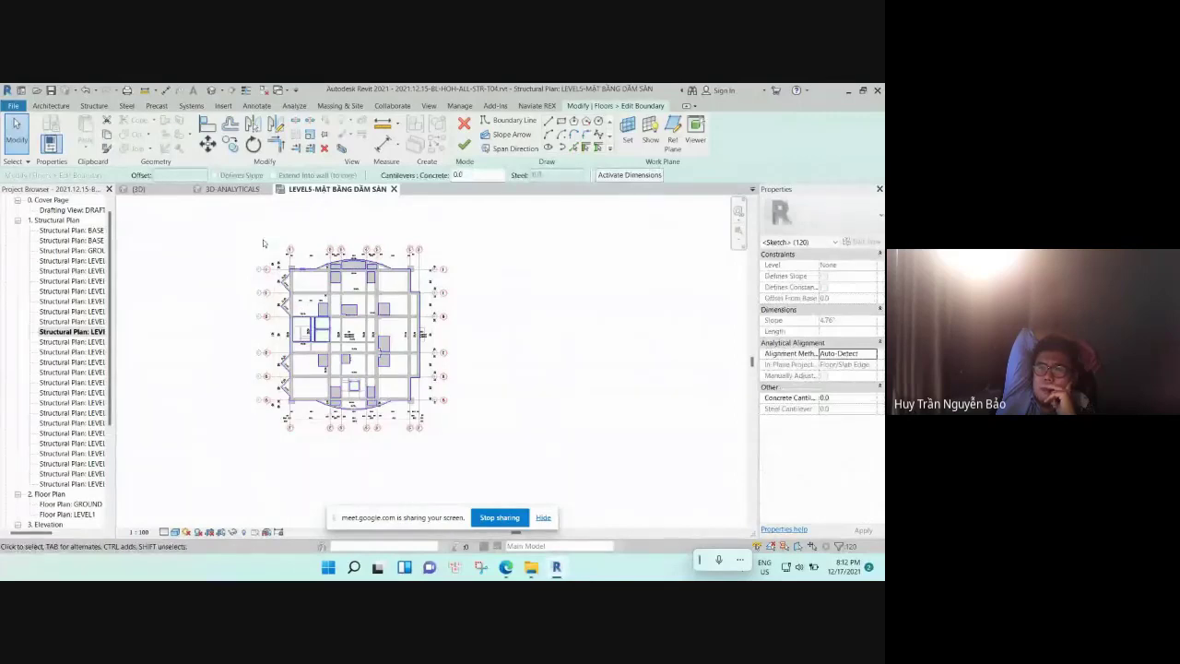
pyautogui.click(230, 143)
pyautogui.click(482, 329)
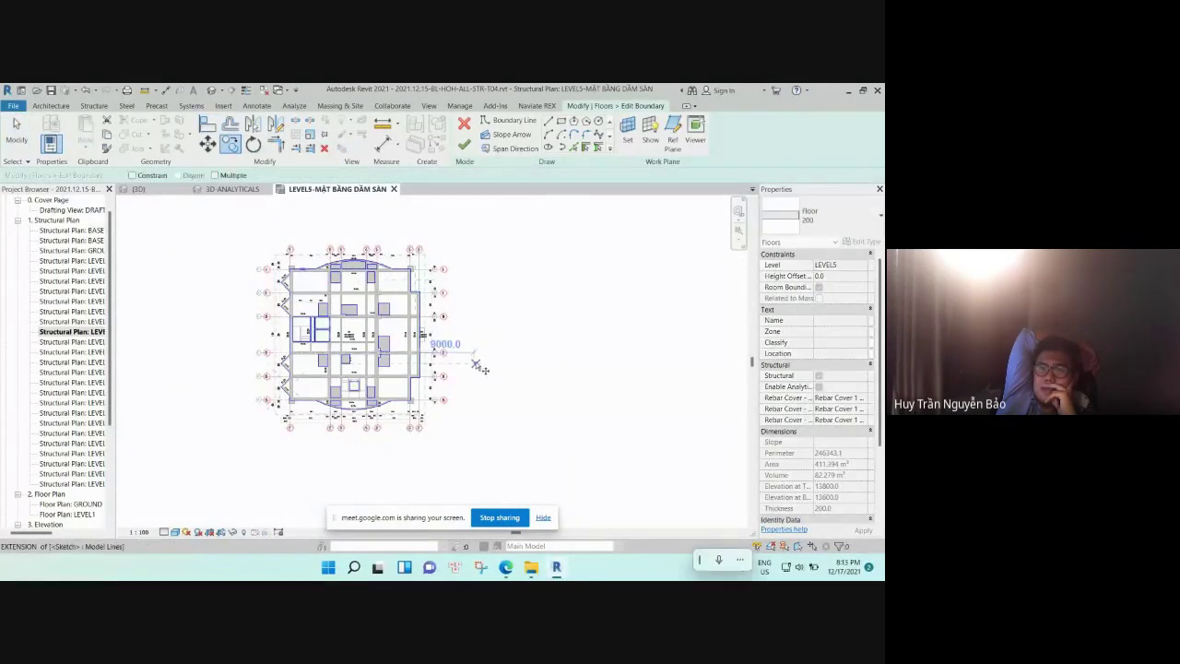
pyautogui.click(417, 339)
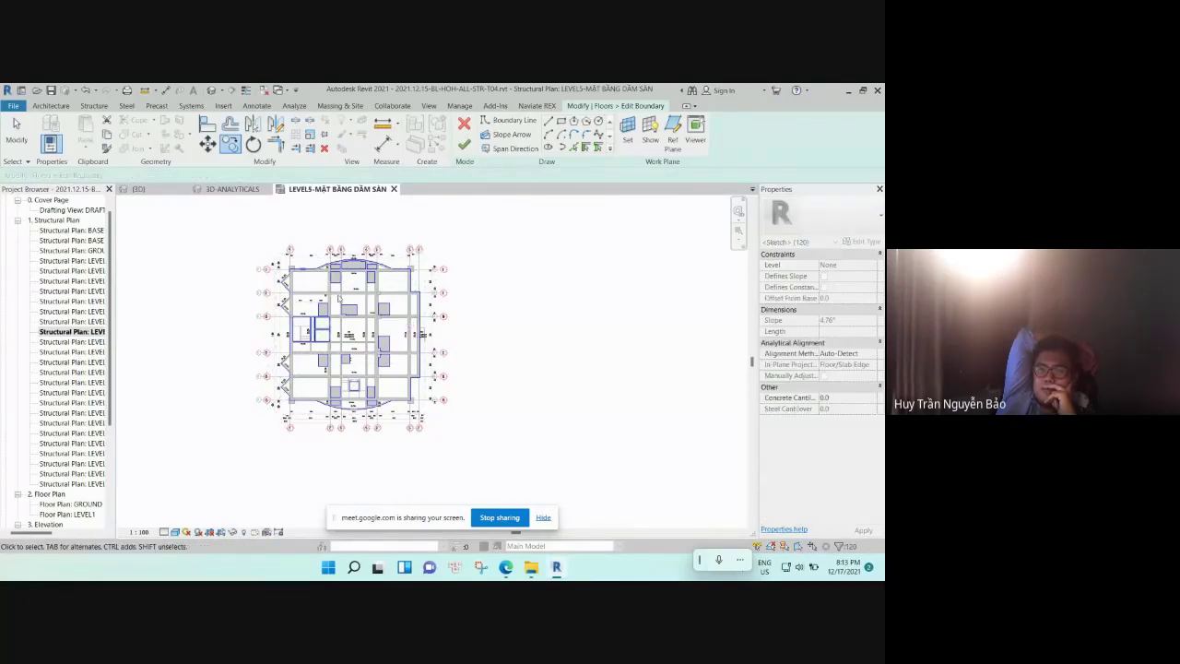
# - Reselect the boundary sketch lines and finish the slab boundary edit
pyautogui.moveTo(219, 231); pyautogui.dragTo(514, 434)
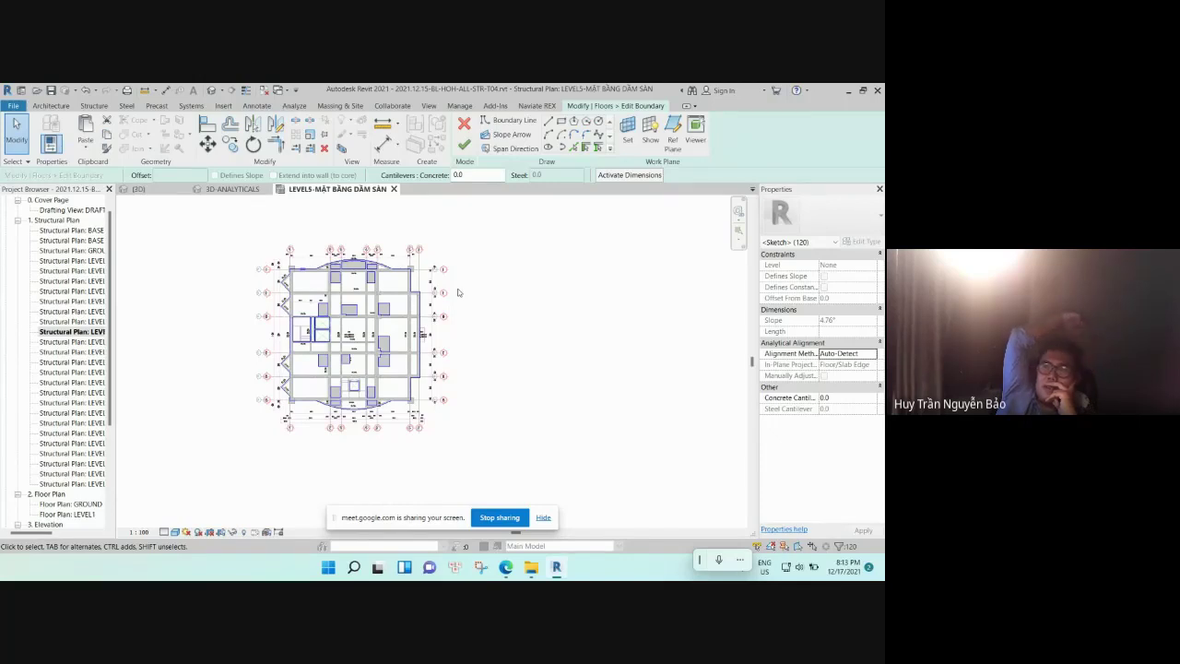
pyautogui.click(464, 123)
pyautogui.scroll(2, 477, 393)
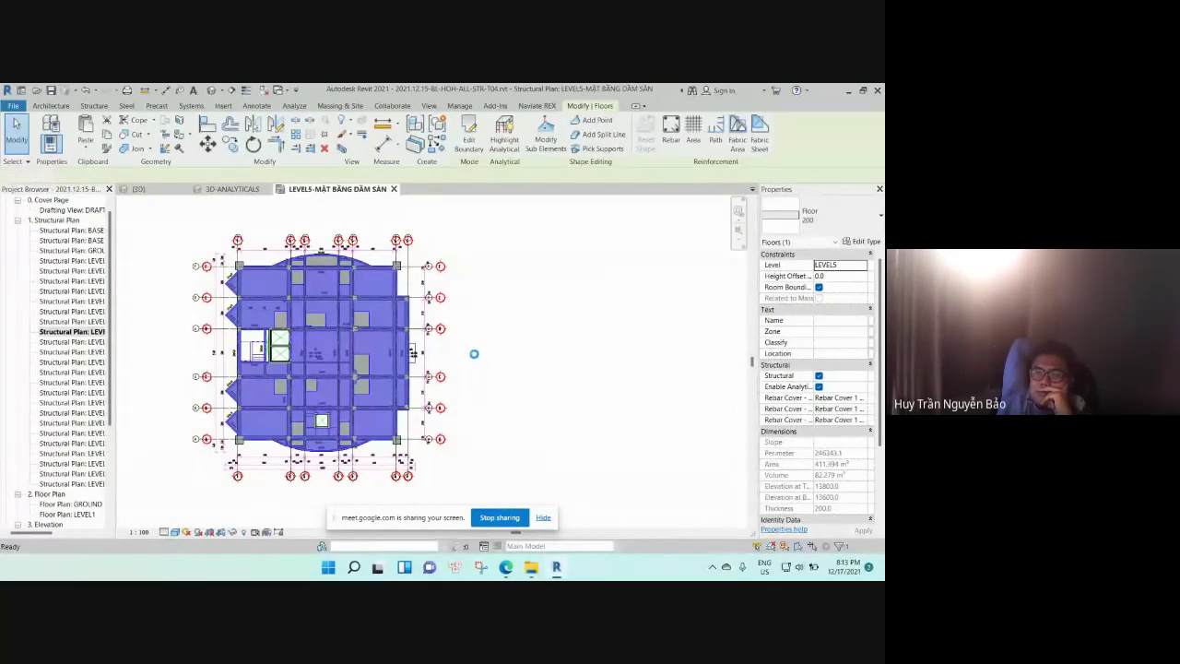
# - Start a new structural floor and paste the copied boundary lines aligned to the current view
pyautogui.click(475, 356)
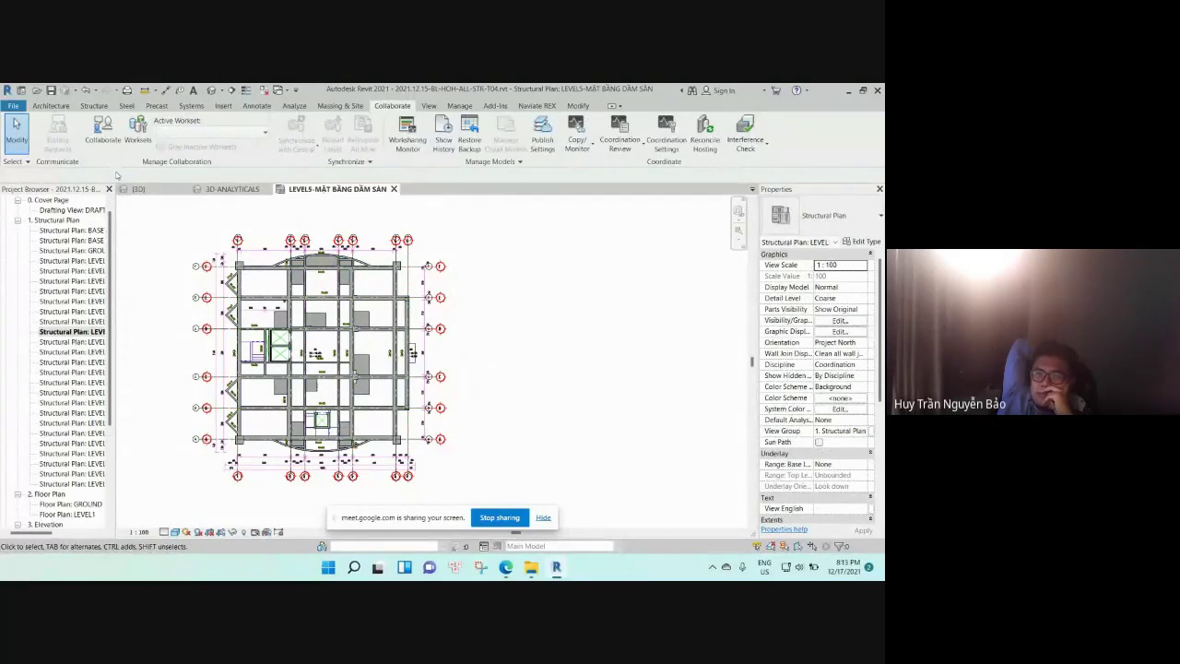
pyautogui.click(85, 106)
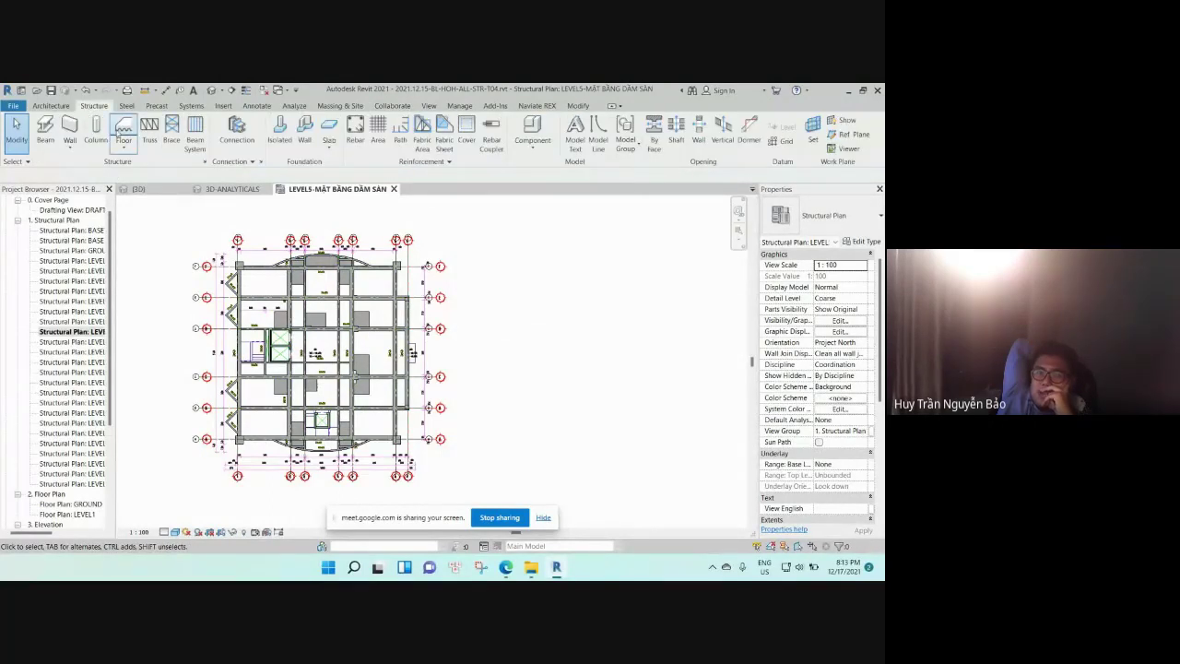
pyautogui.click(124, 130)
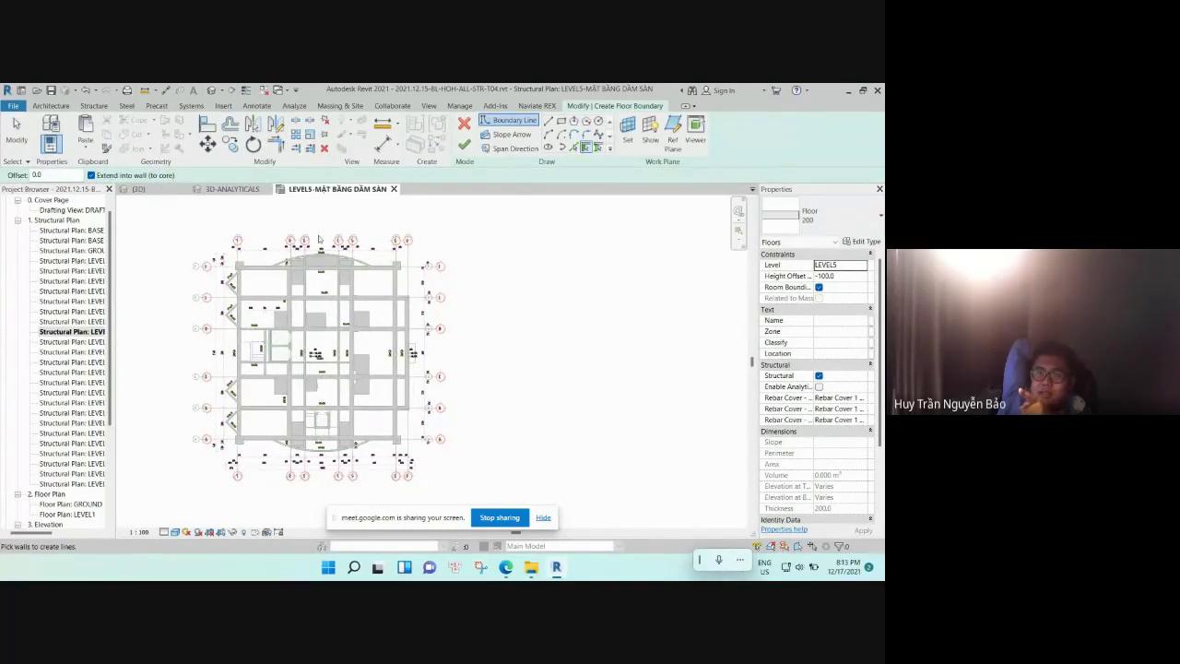
pyautogui.click(85, 148)
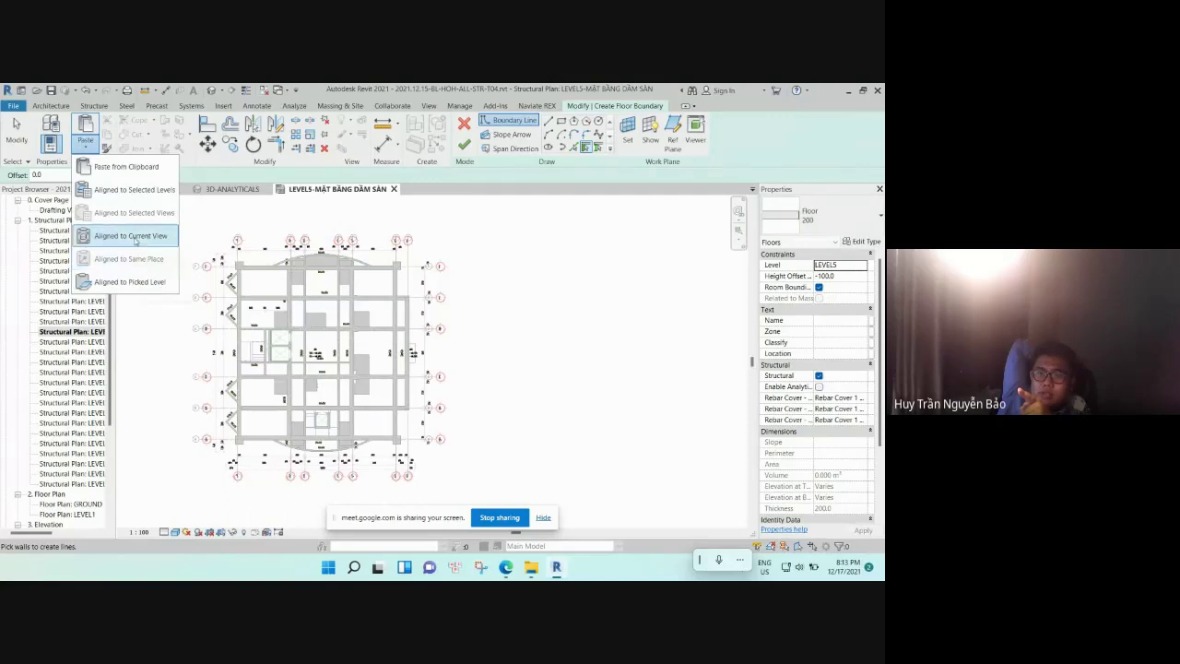
pyautogui.press('Escape')
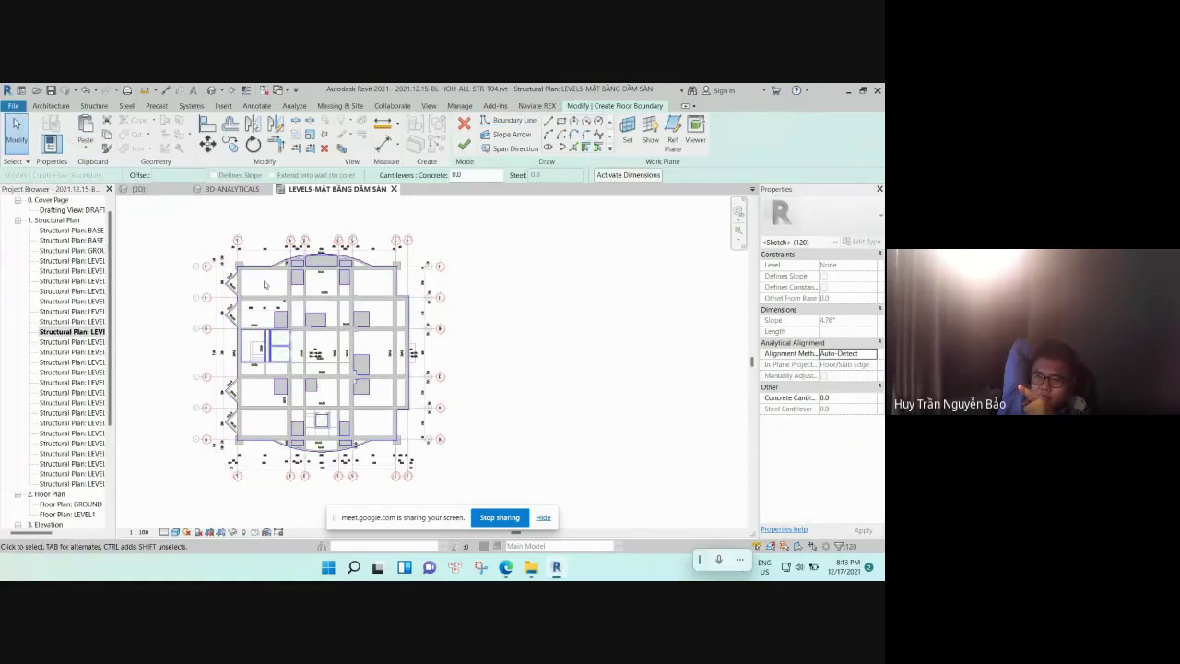
pyautogui.scroll(2, 205, 289)
pyautogui.scroll(1, 204, 289)
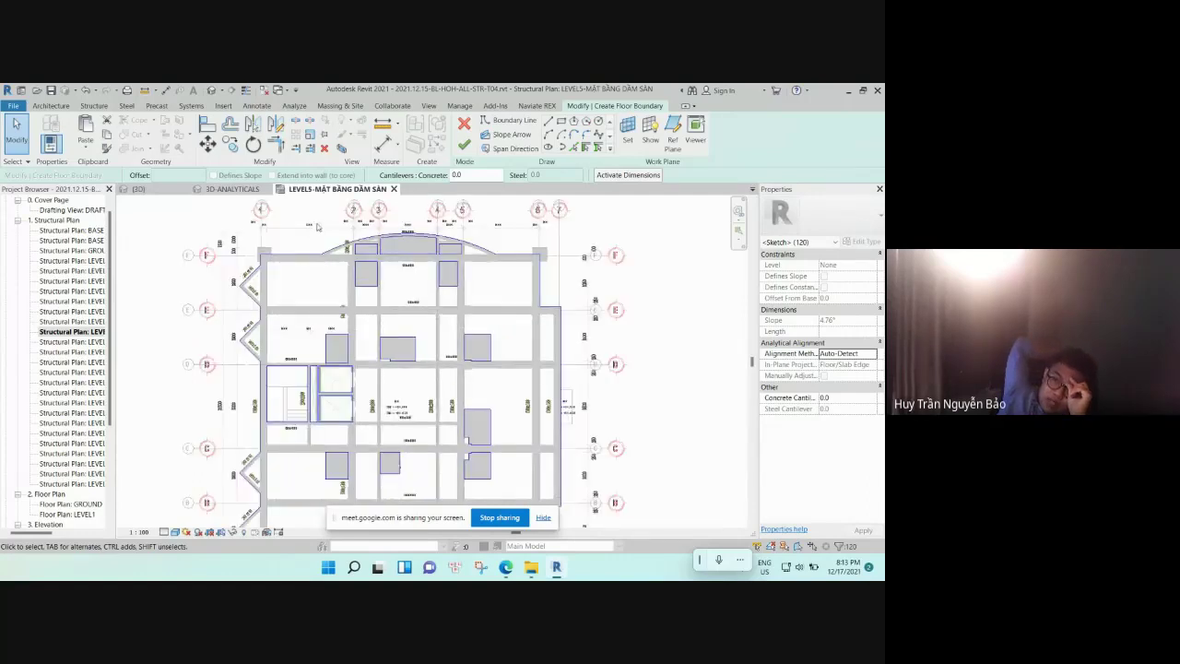
# - Try finishing the new floor, then continue past the span-direction error back to the sketch
pyautogui.click(465, 145)
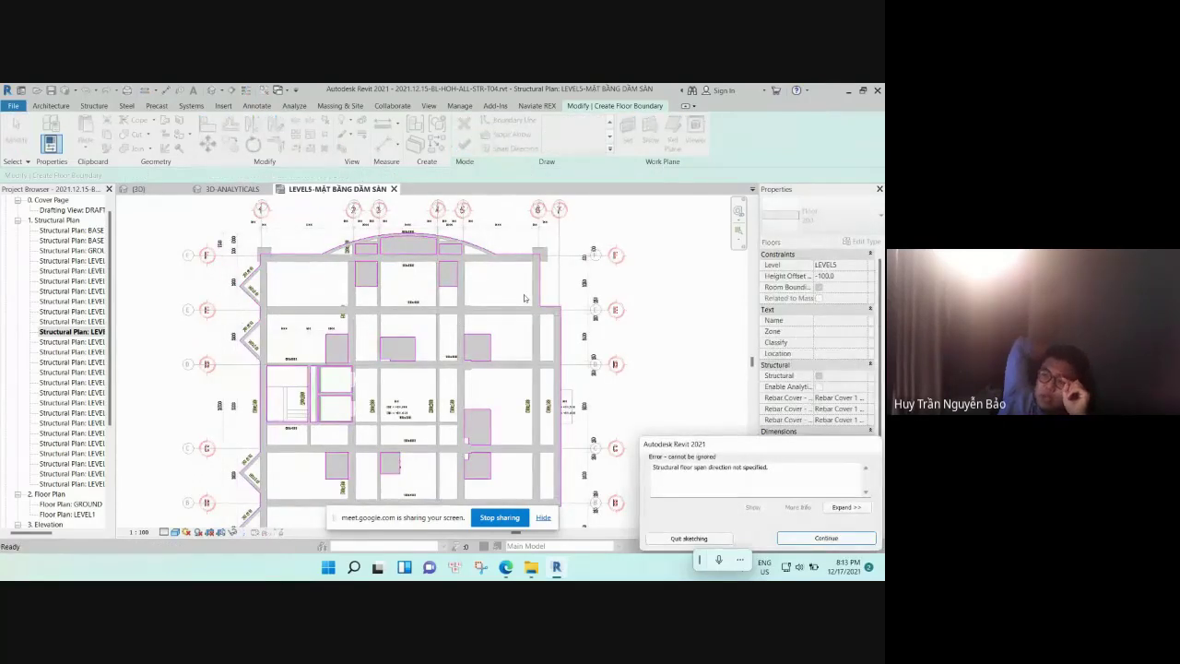
pyautogui.scroll(-1, 461, 271)
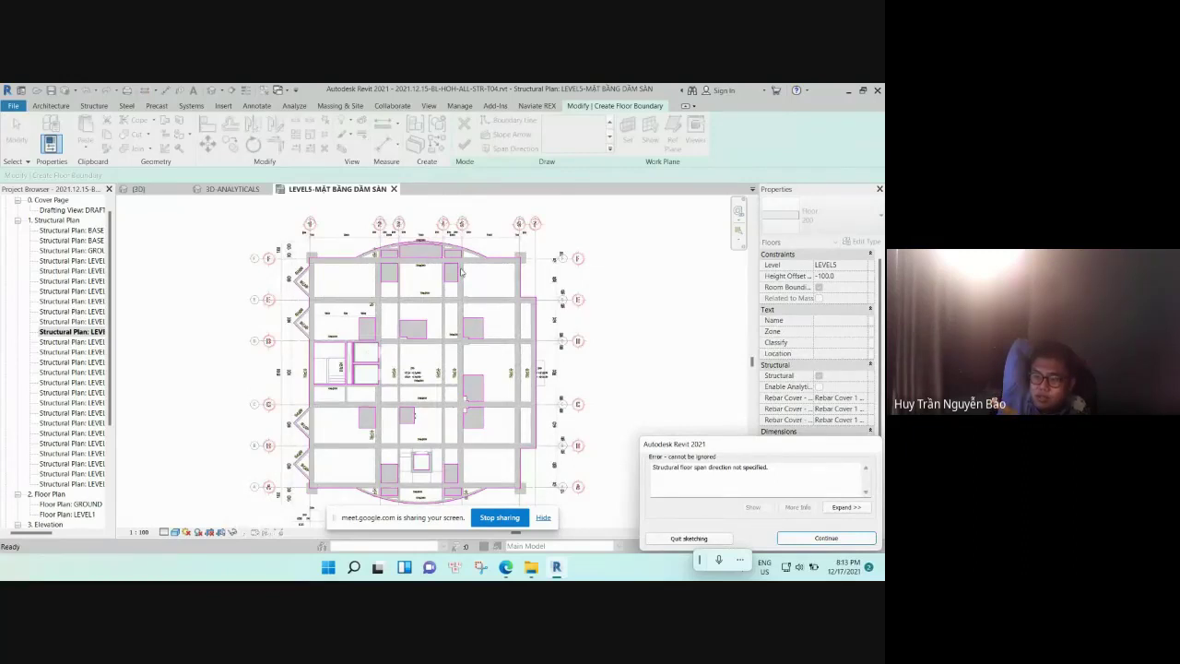
pyautogui.press('XF86AudioLowerVolume')
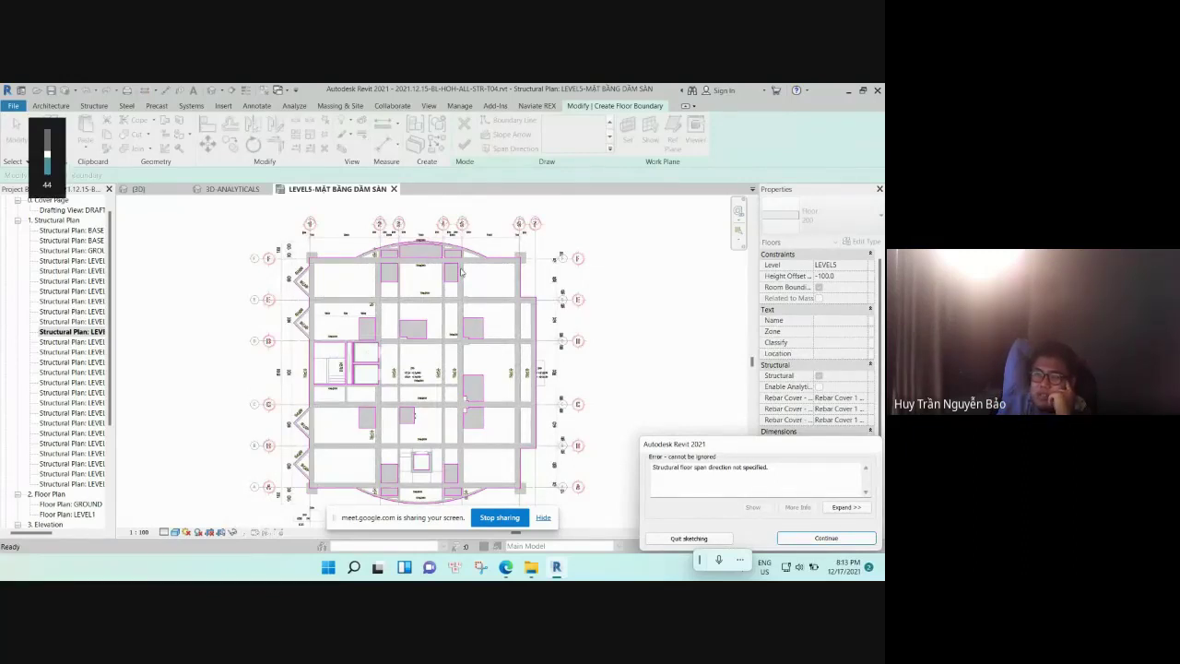
pyautogui.click(826, 537)
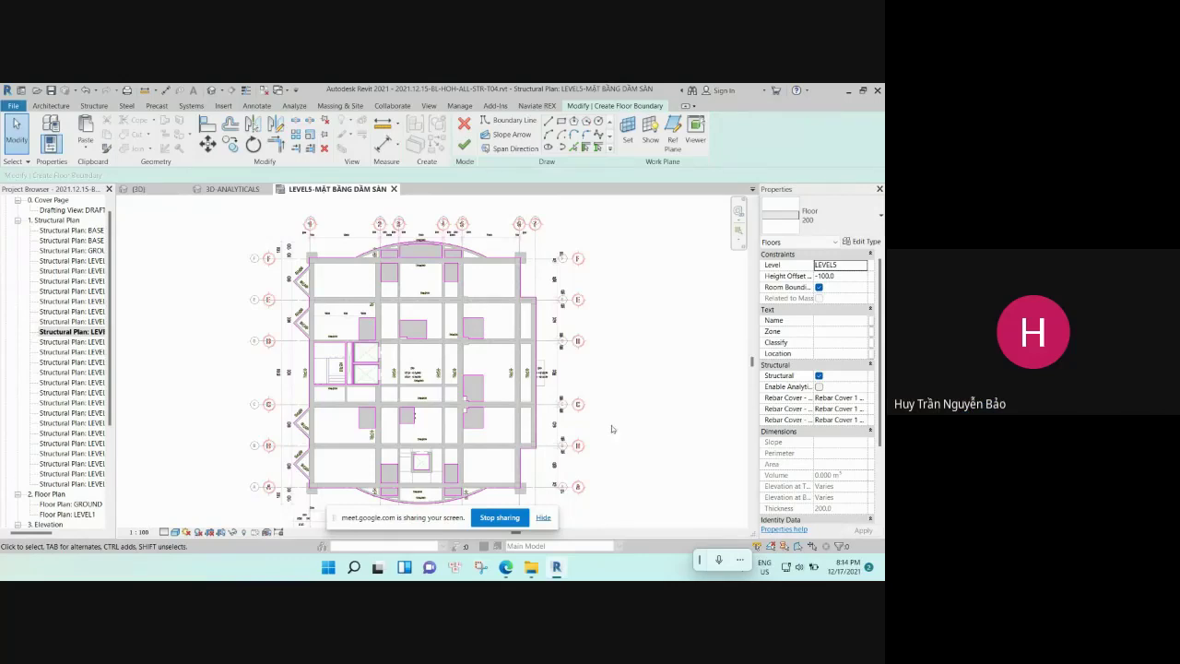
# - Draw a vertical boundary line ending at the beam corner
pyautogui.scroll(2, 536, 330)
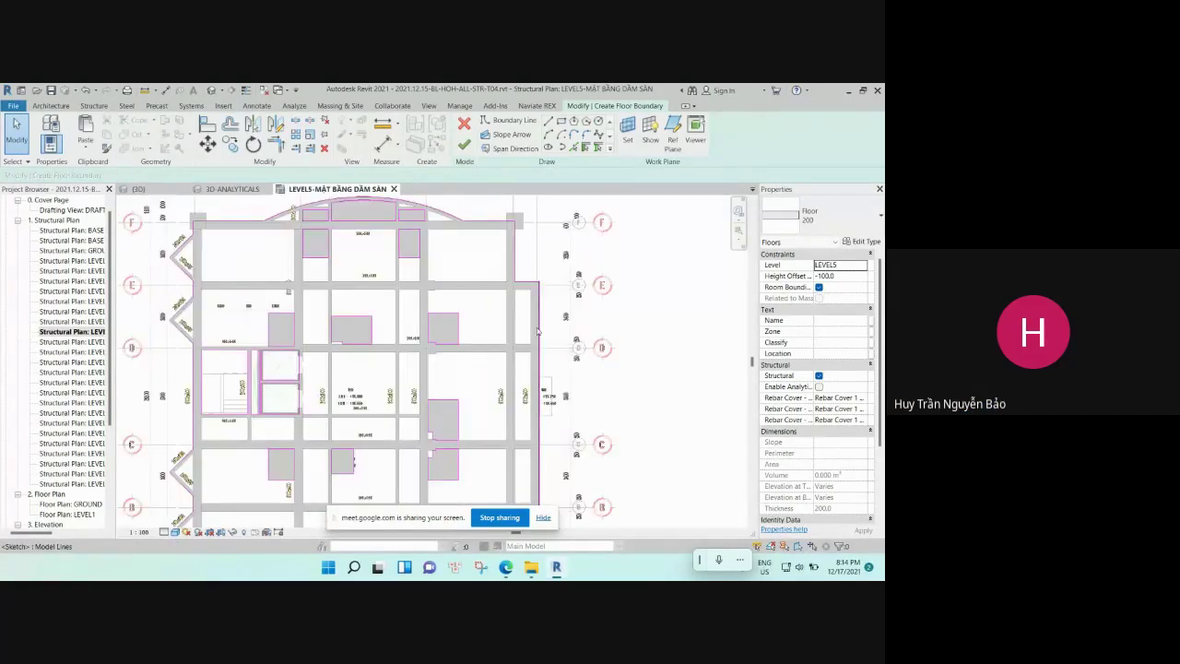
pyautogui.click(538, 331)
pyautogui.press('Escape')
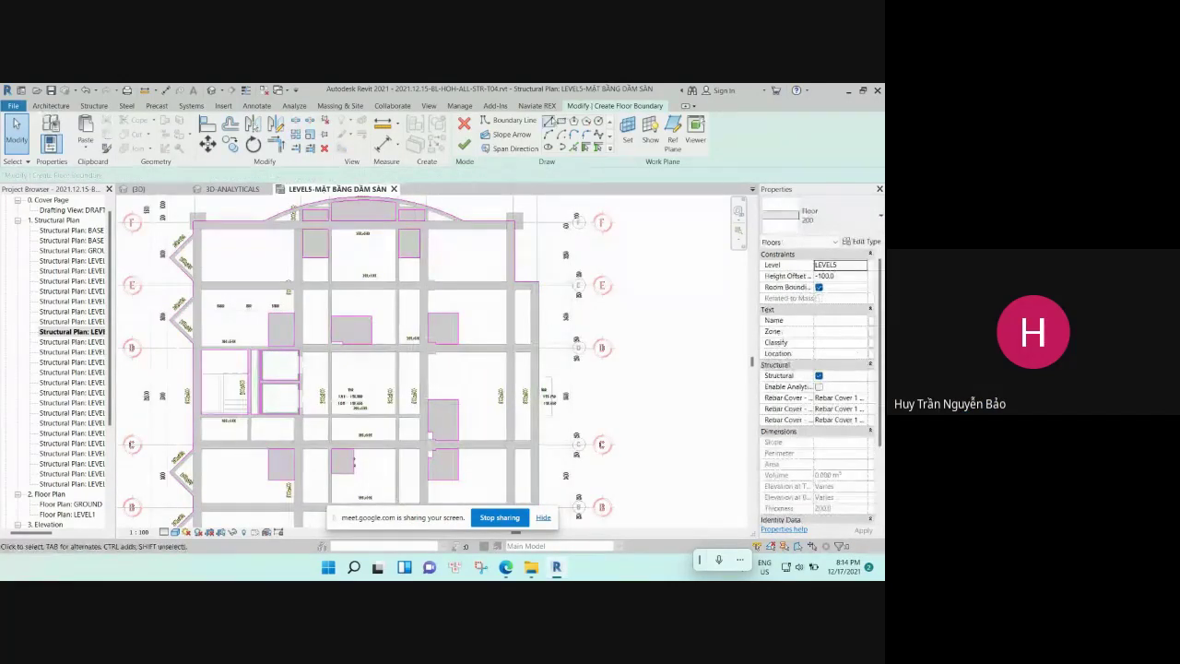
pyautogui.click(551, 121)
pyautogui.click(541, 282)
pyautogui.scroll(-1, 546, 446)
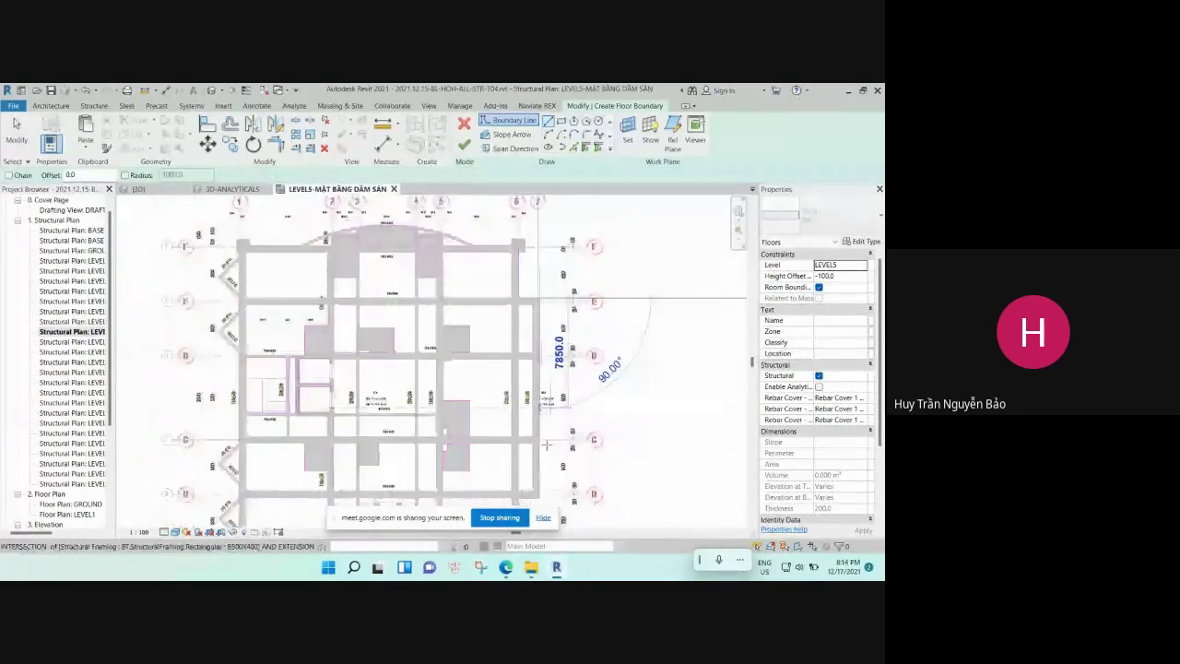
pyautogui.scroll(3, 546, 445)
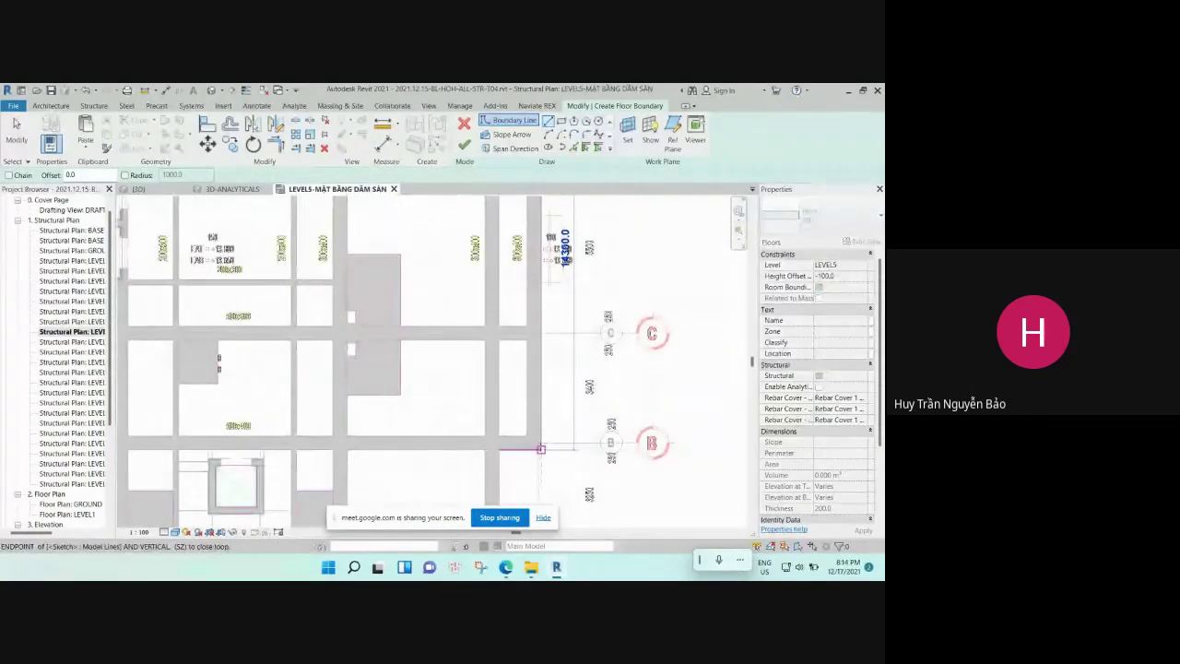
pyautogui.click(541, 449)
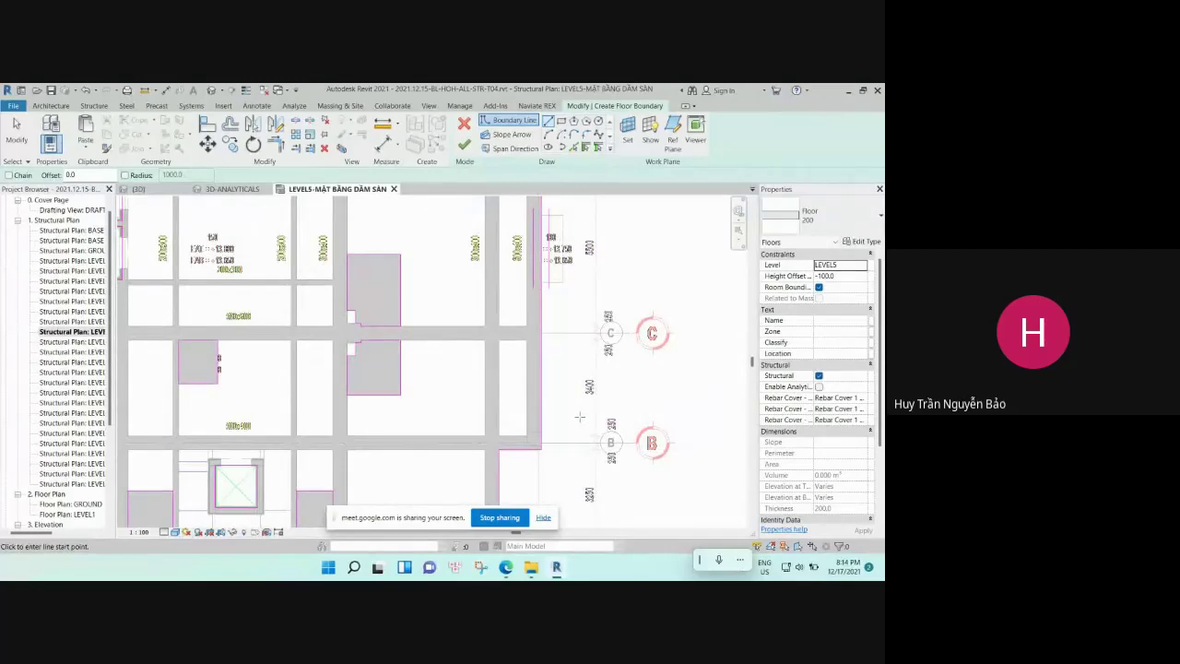
pyautogui.scroll(-4, 579, 426)
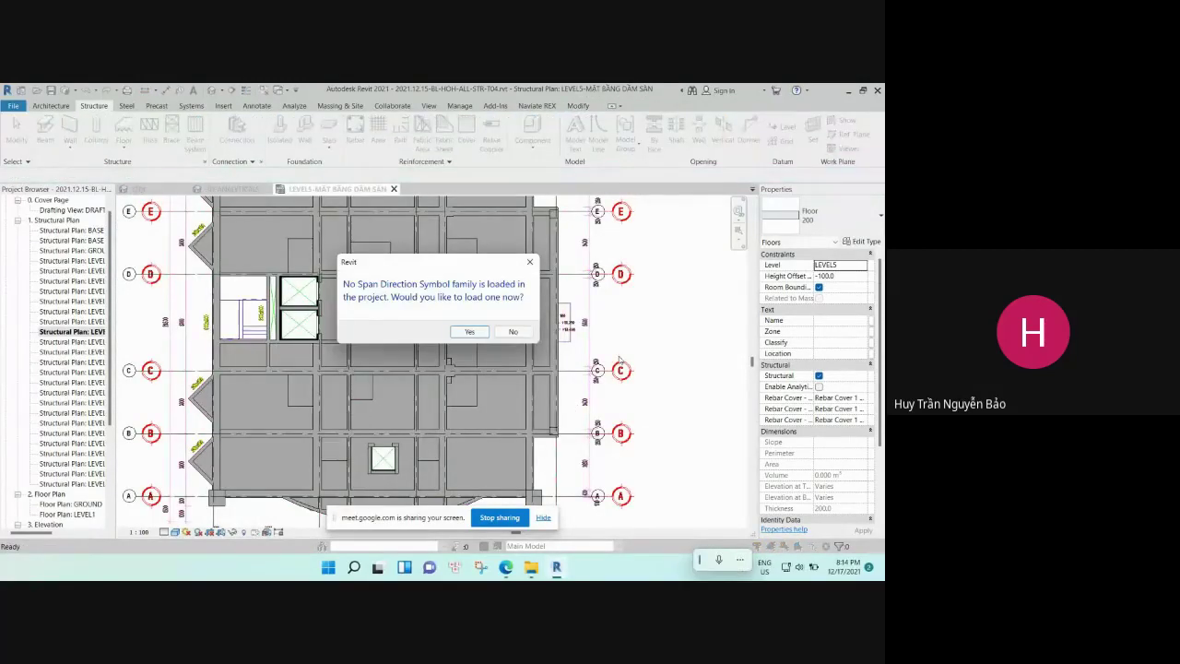
# - Decline loading the span direction symbol and dismiss the attach-to-floor prompt
pyautogui.click(513, 332)
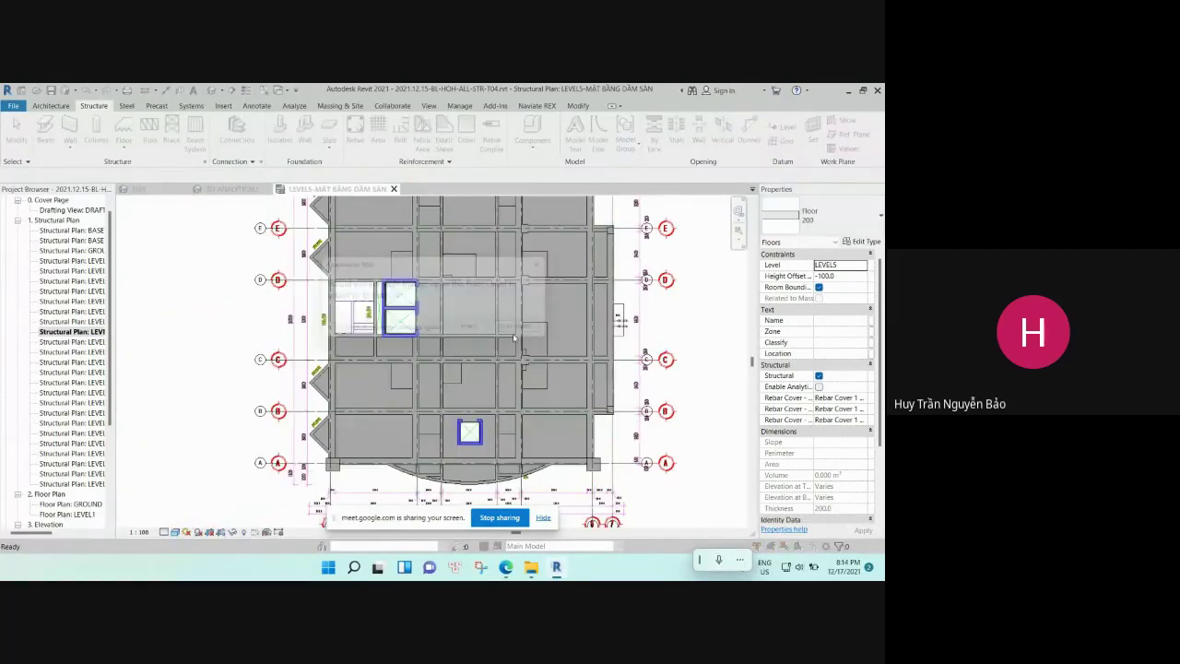
pyautogui.click(525, 332)
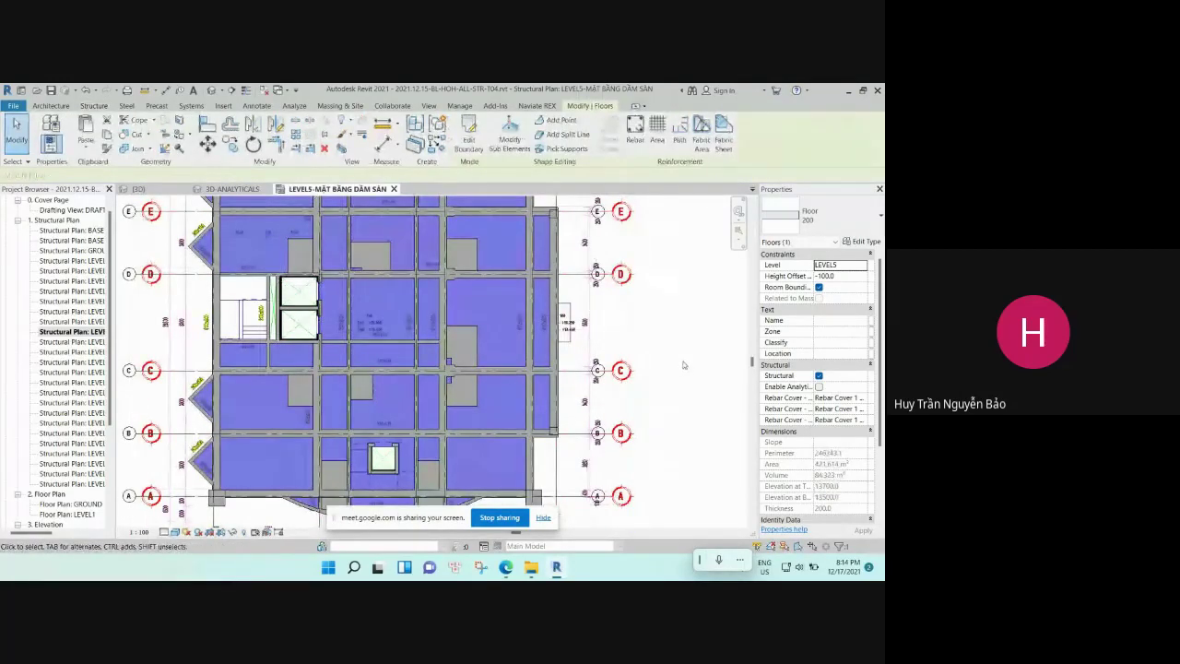
pyautogui.click(240, 190)
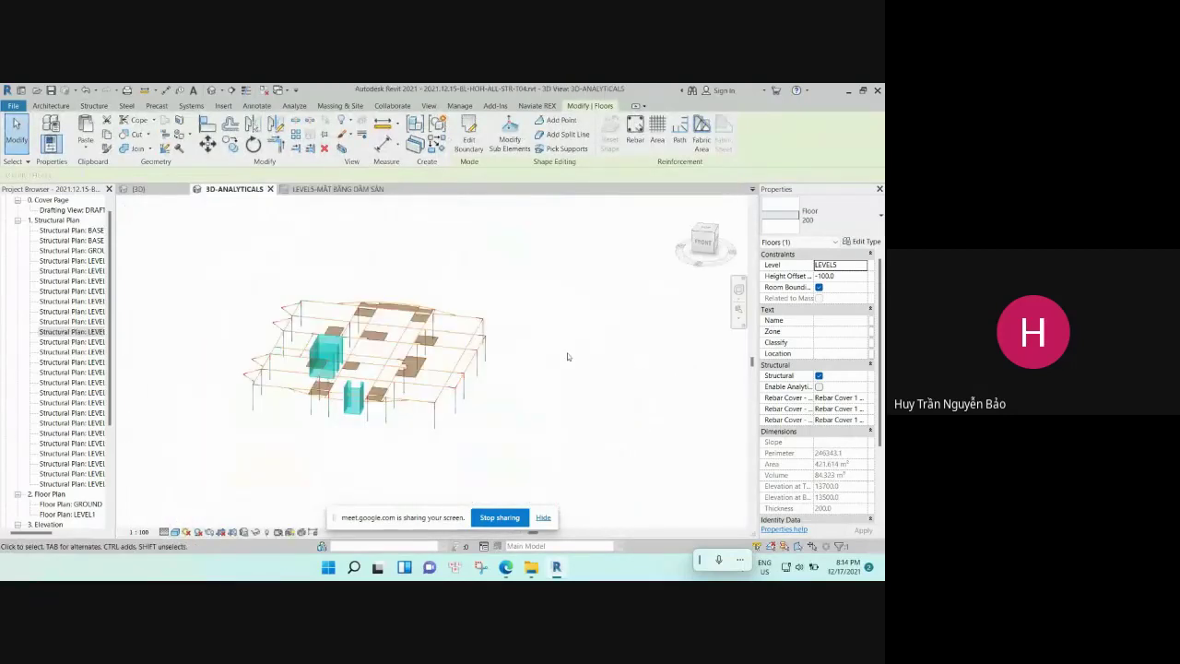
pyautogui.click(341, 191)
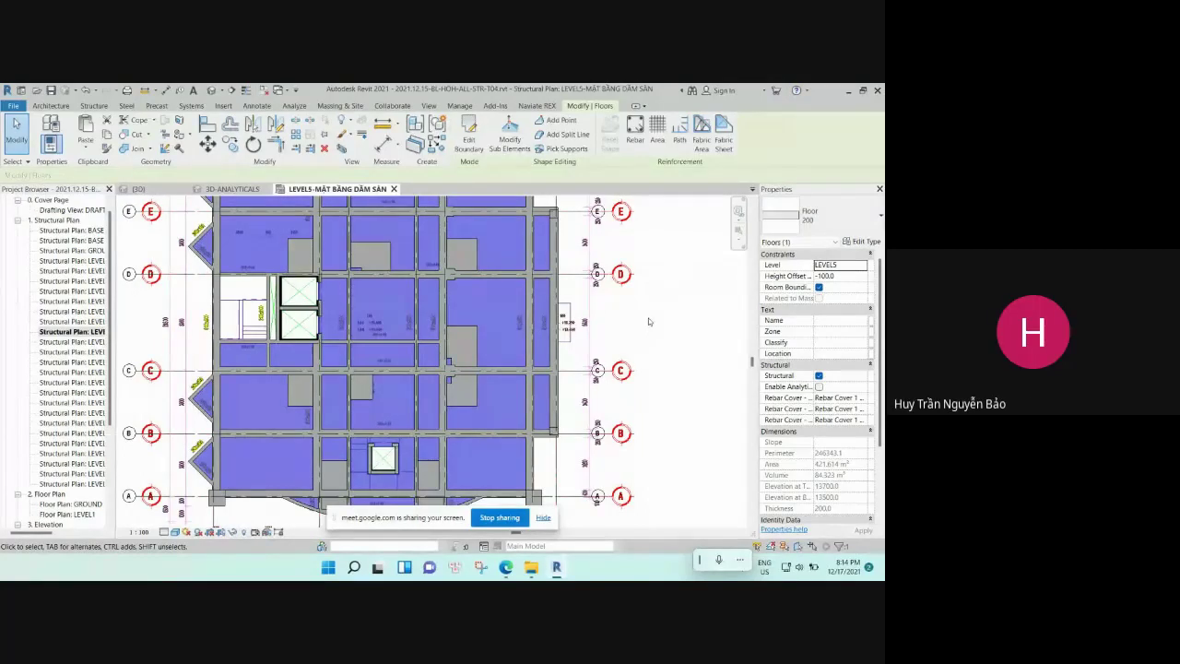
# - Enable the floor's analytical model and inspect it in the 3D-ANALYTICALS view
pyautogui.click(818, 386)
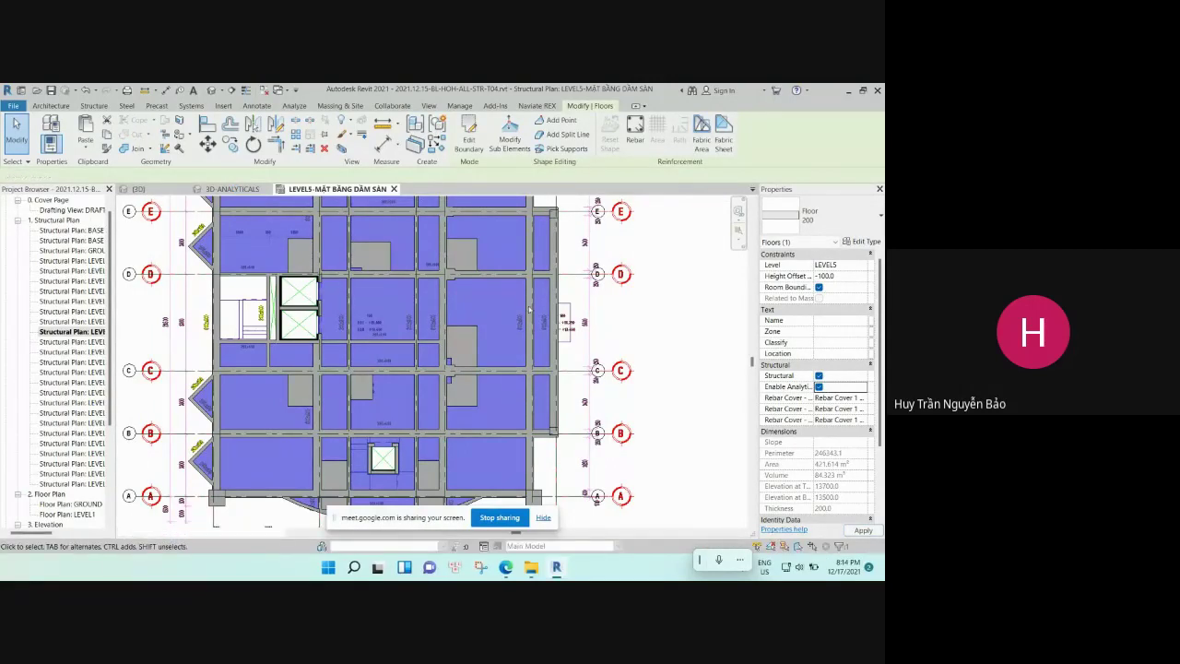
pyautogui.click(233, 188)
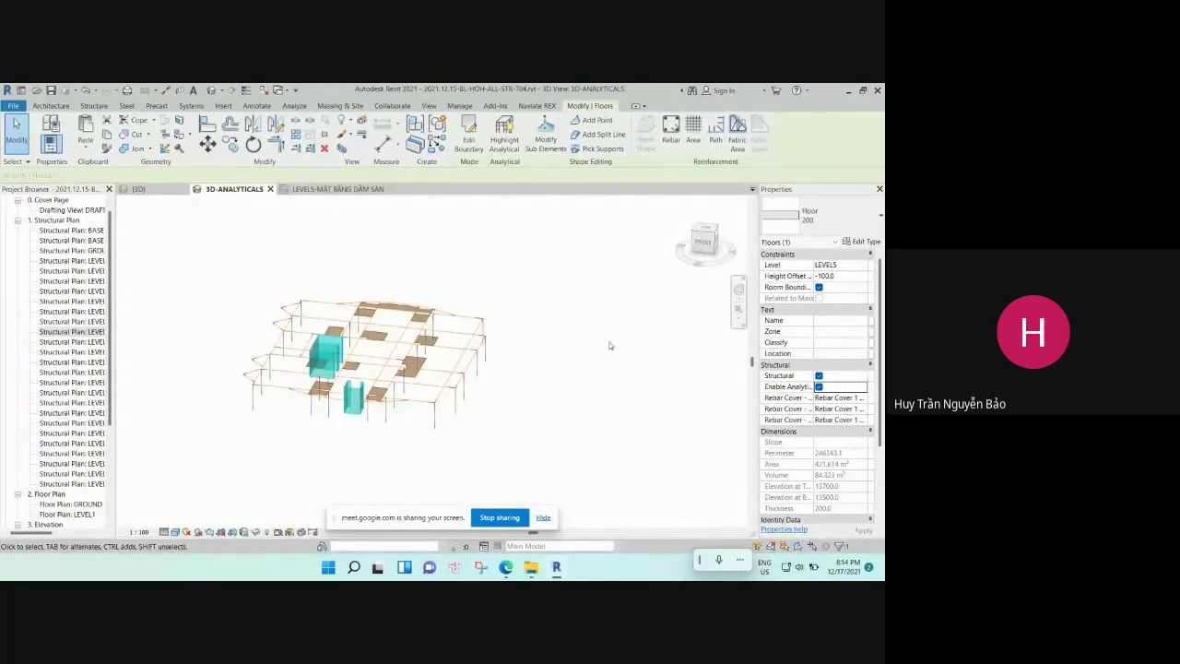
pyautogui.scroll(2, 591, 350)
pyautogui.click(582, 350)
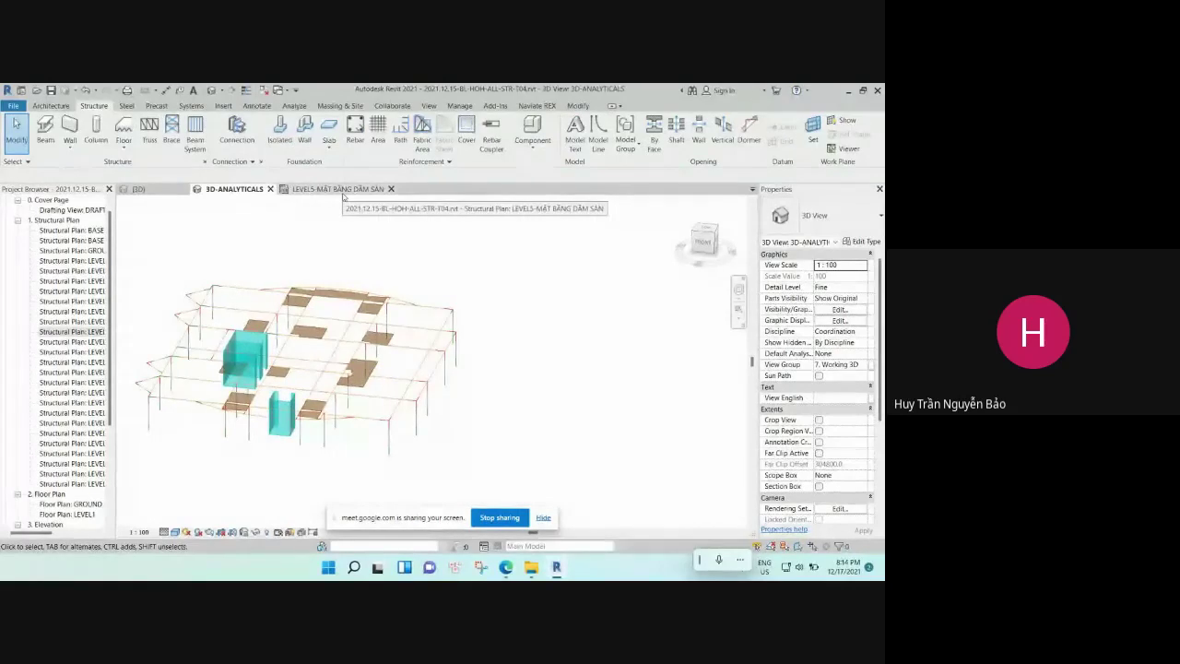
pyautogui.moveTo(337, 189)
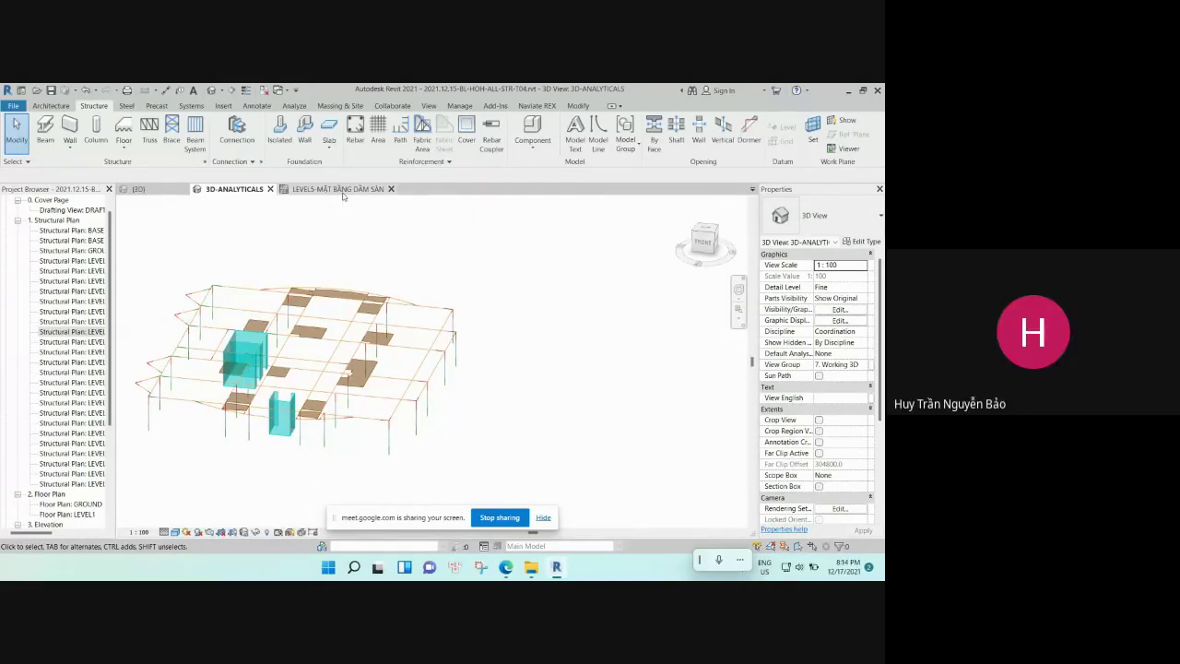
# - Review the Level 5 floor slabs in the beam and slab plan
pyautogui.click(343, 189)
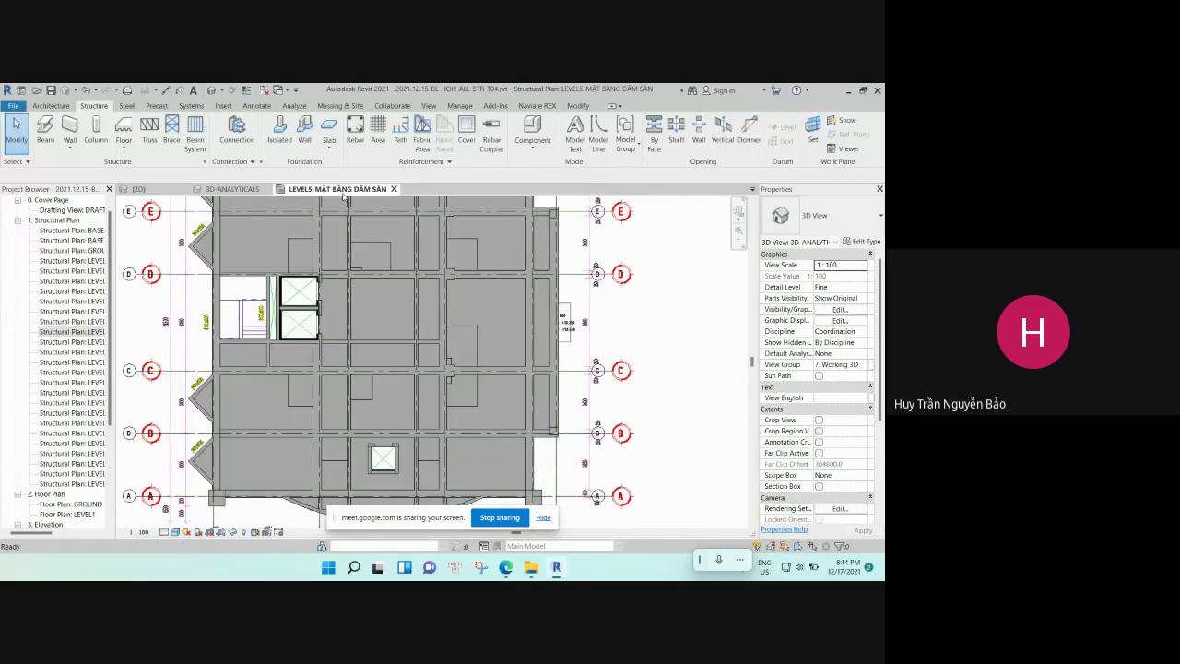
pyautogui.scroll(-1, 682, 397)
pyautogui.scroll(-1, 683, 397)
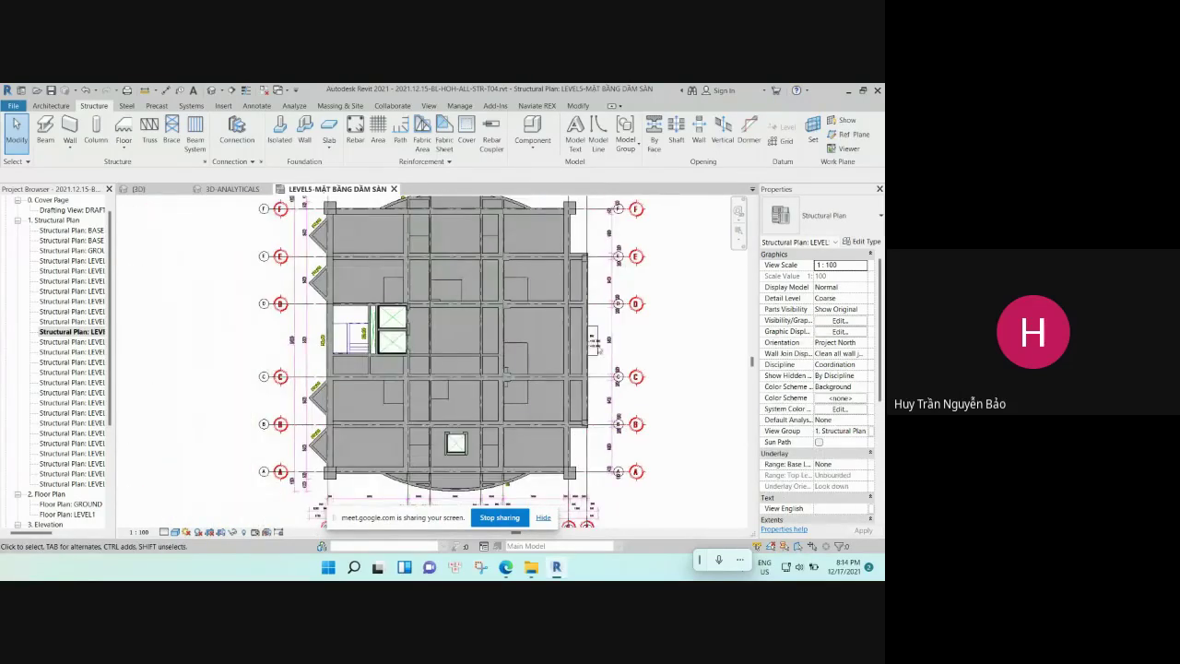
pyautogui.click(597, 349)
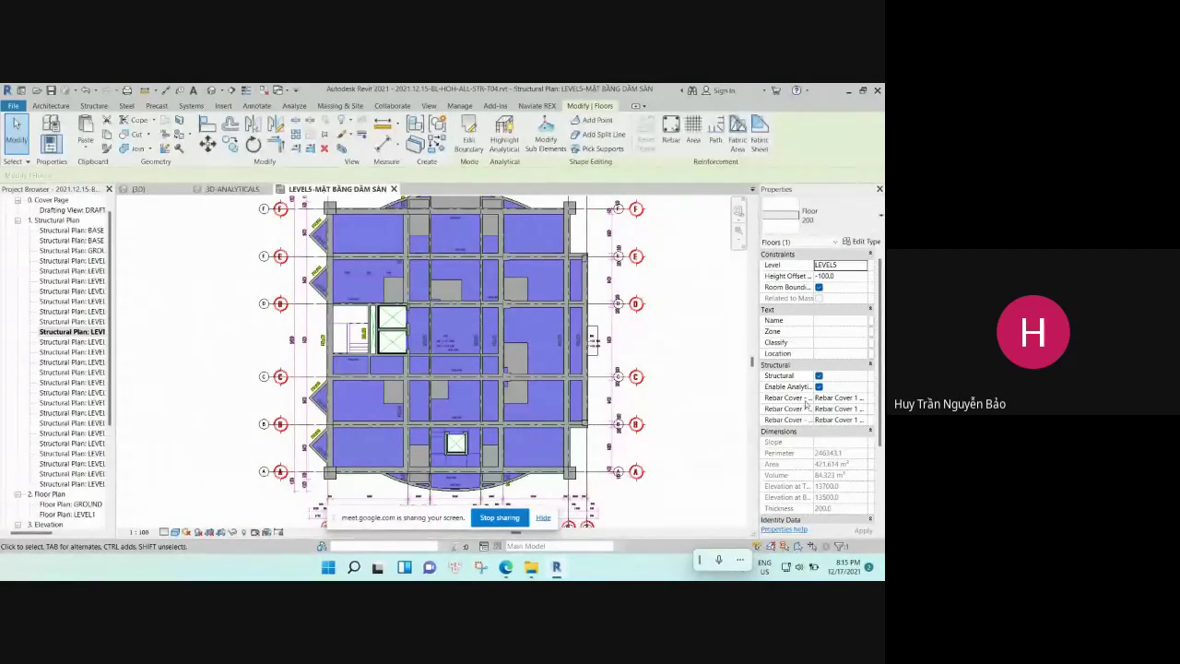
pyautogui.press('Escape')
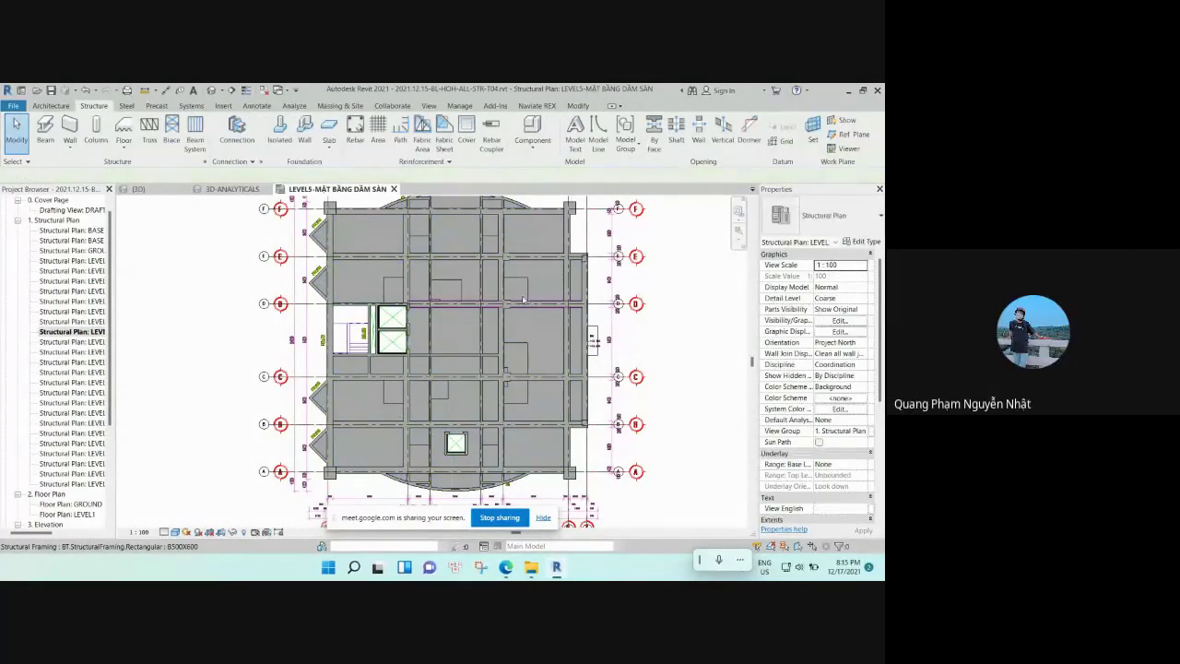
pyautogui.click(521, 292)
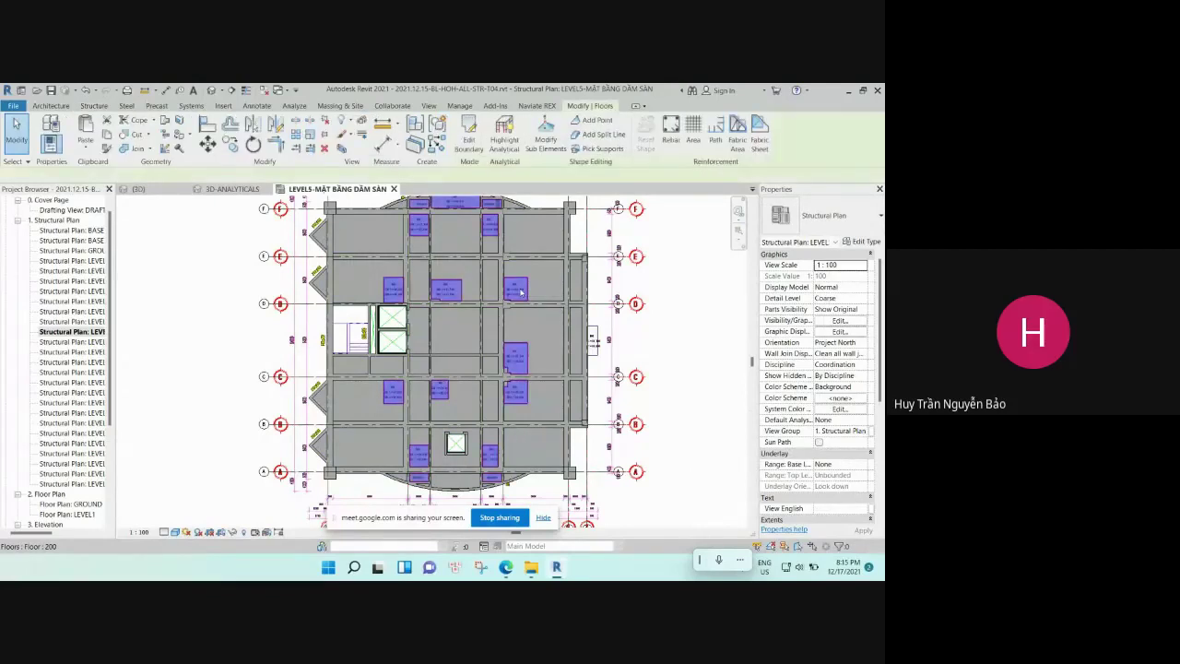
pyautogui.press('Escape')
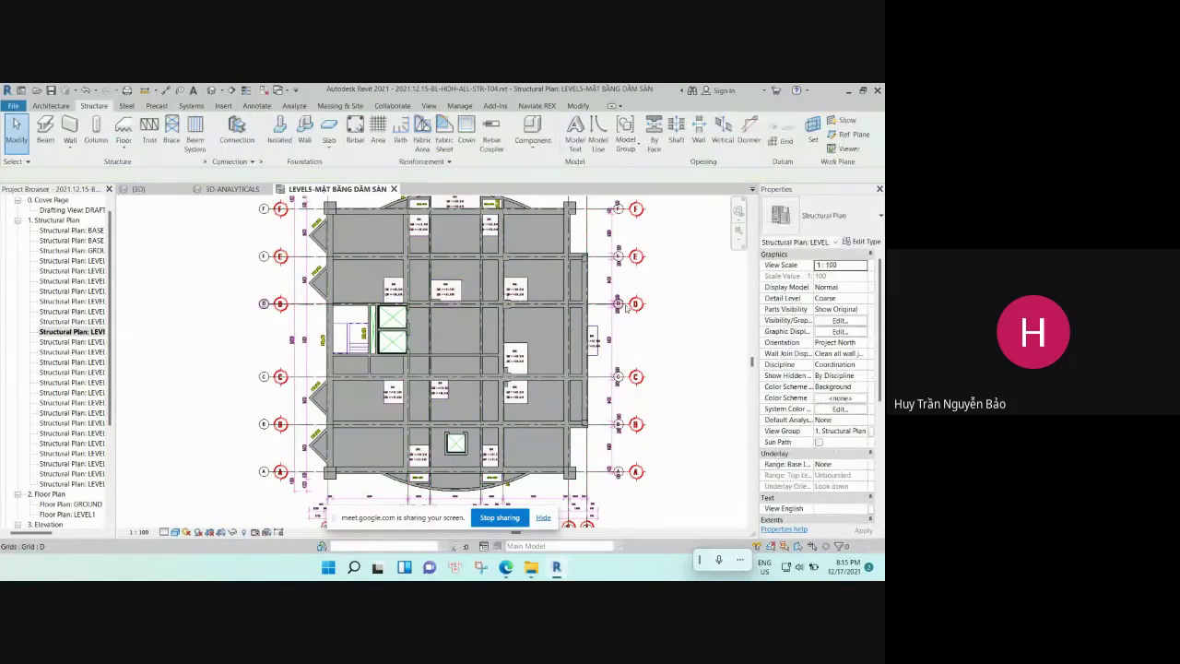
# - Return to the 3D-ANALYTICALS view and save the project
pyautogui.click(232, 189)
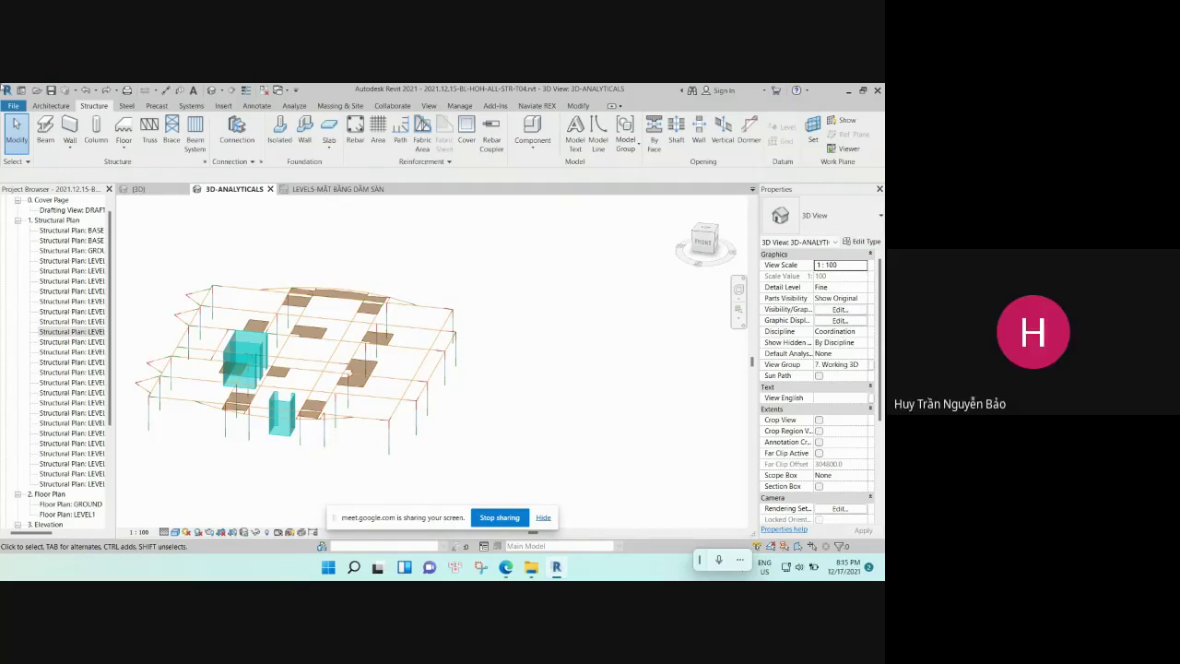
pyautogui.hotkey('ctrl', 's')
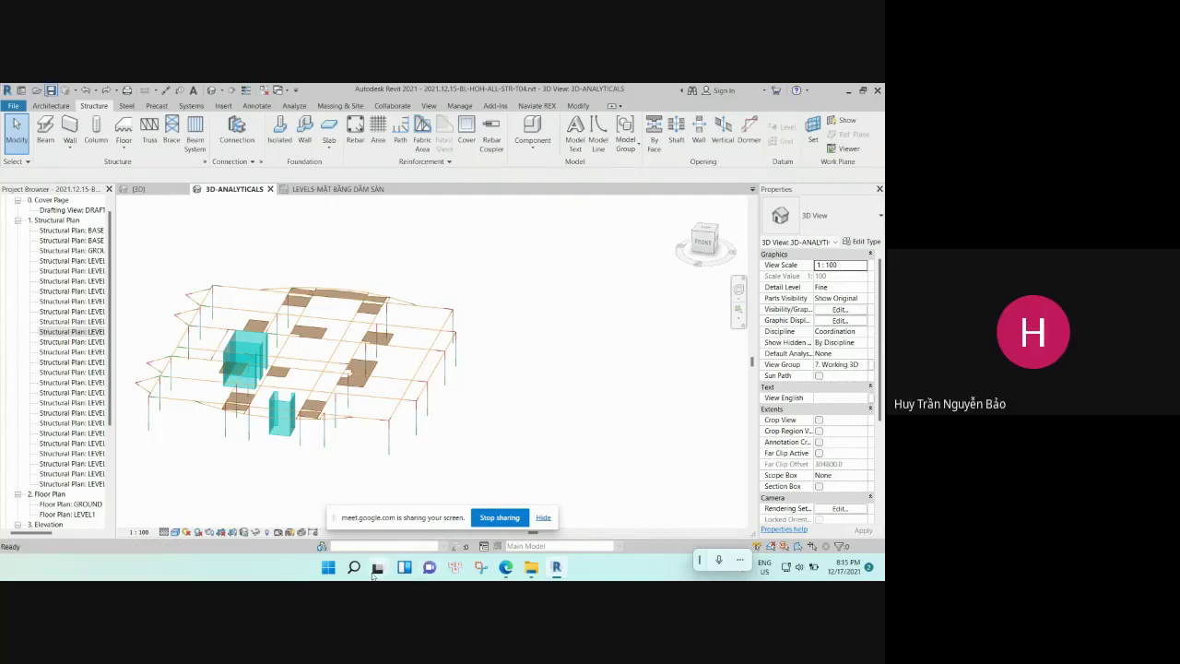
pyautogui.click(354, 568)
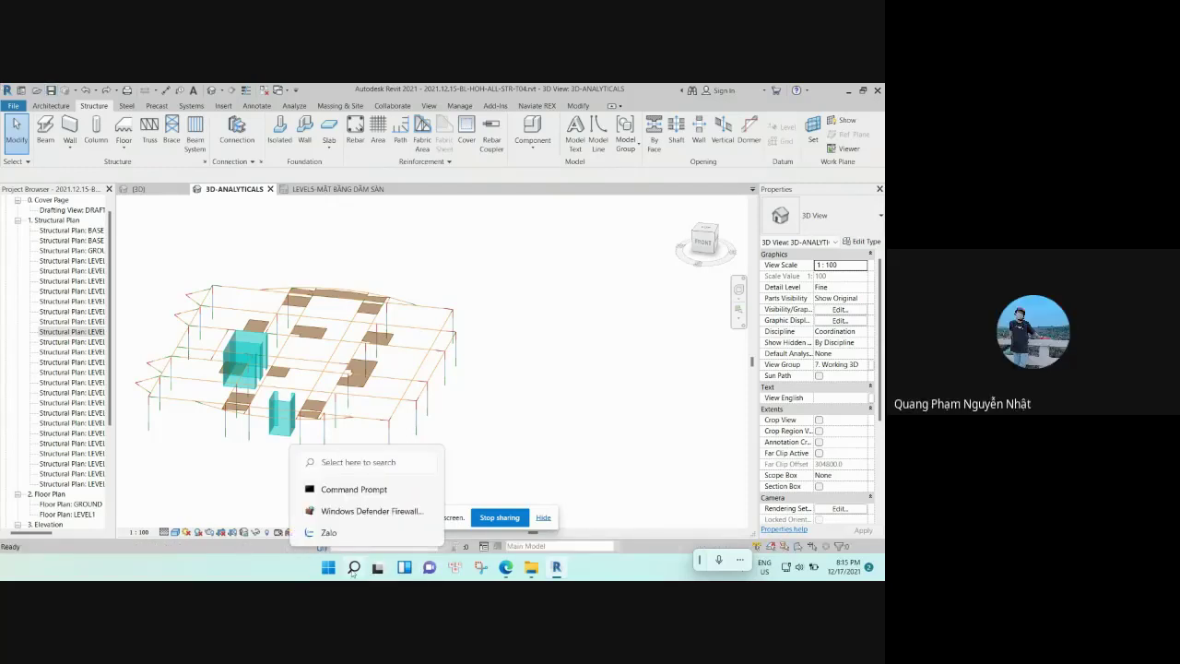
# - Attach 2021.12.15-BL-HOH-ALL-STR-T04.rvt (30.27 MB) to the Zalo group chat, then return to Revit
pyautogui.click(353, 568)
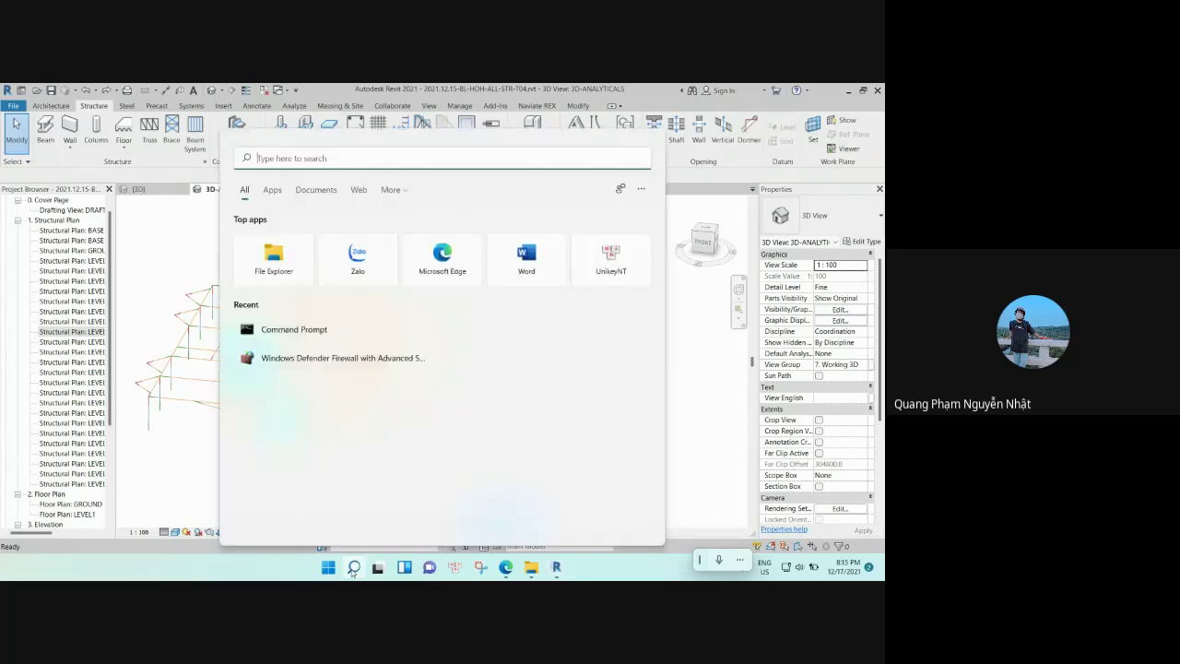
pyautogui.click(357, 258)
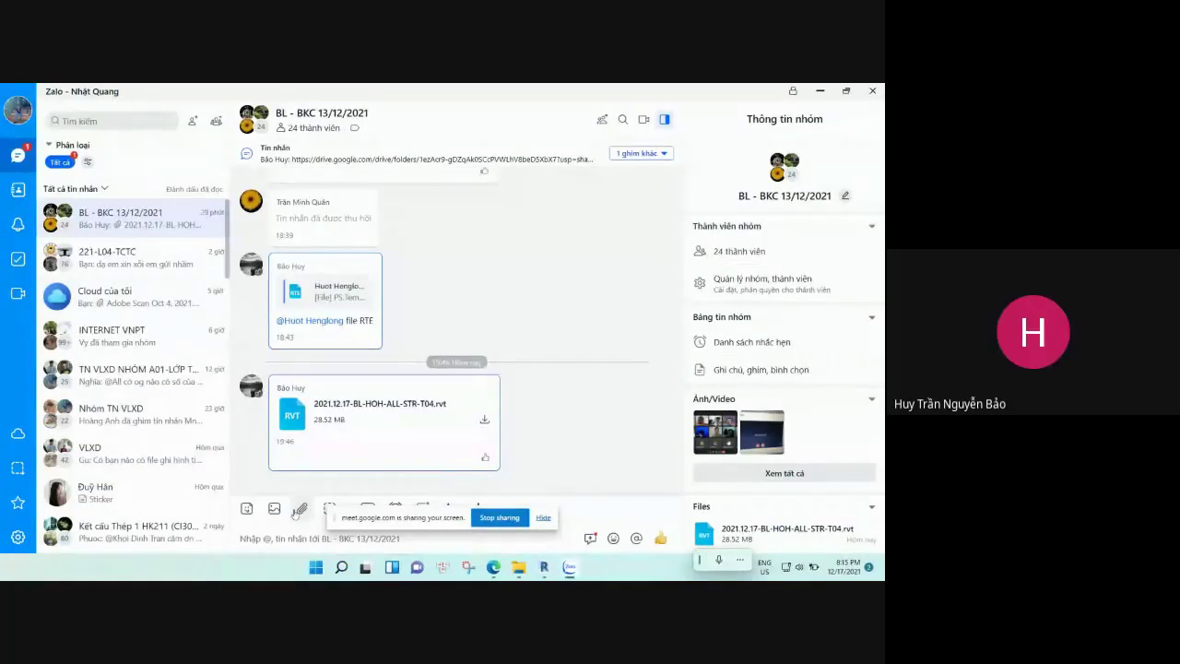
pyautogui.click(302, 508)
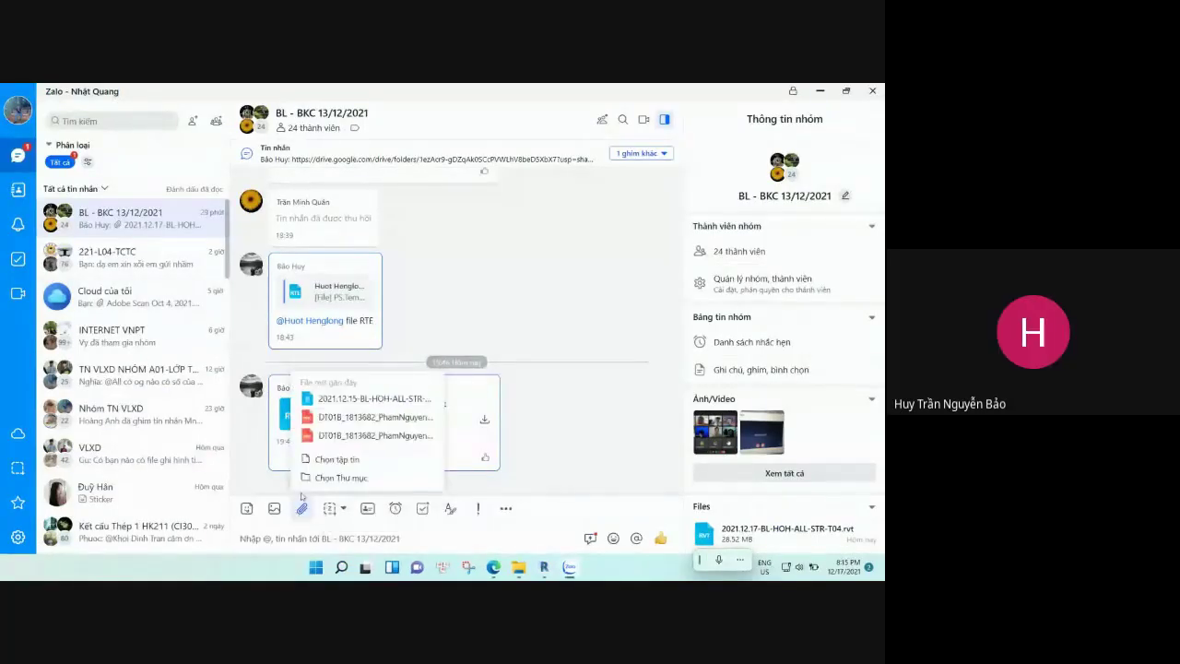
pyautogui.click(364, 398)
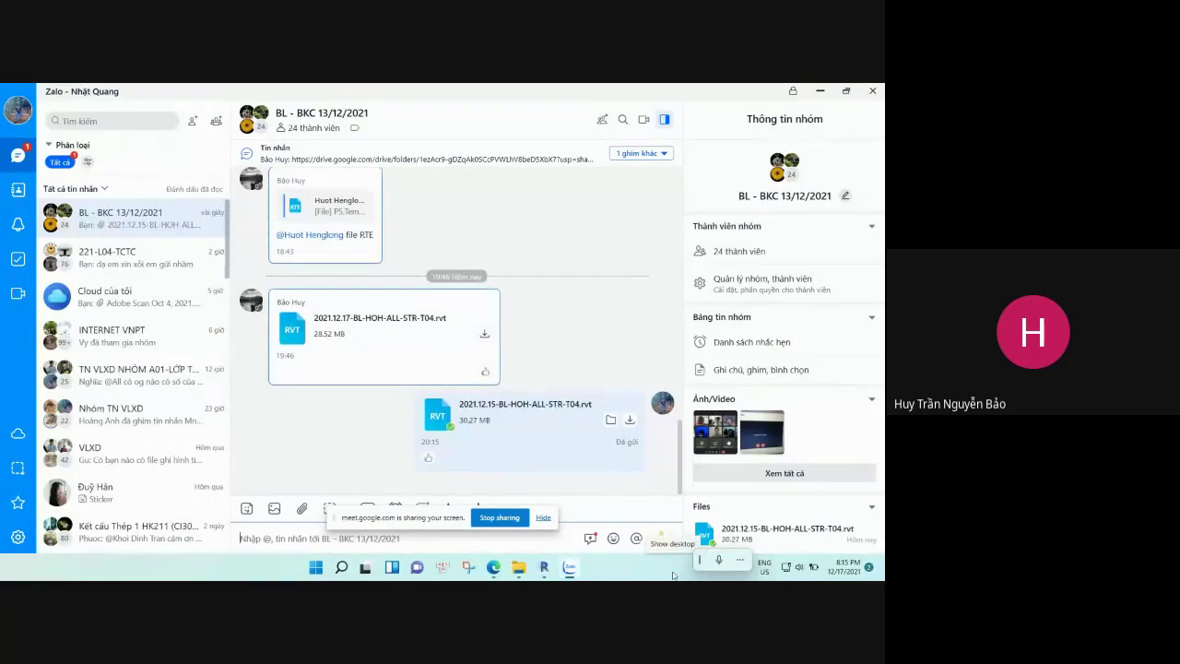
pyautogui.click(820, 90)
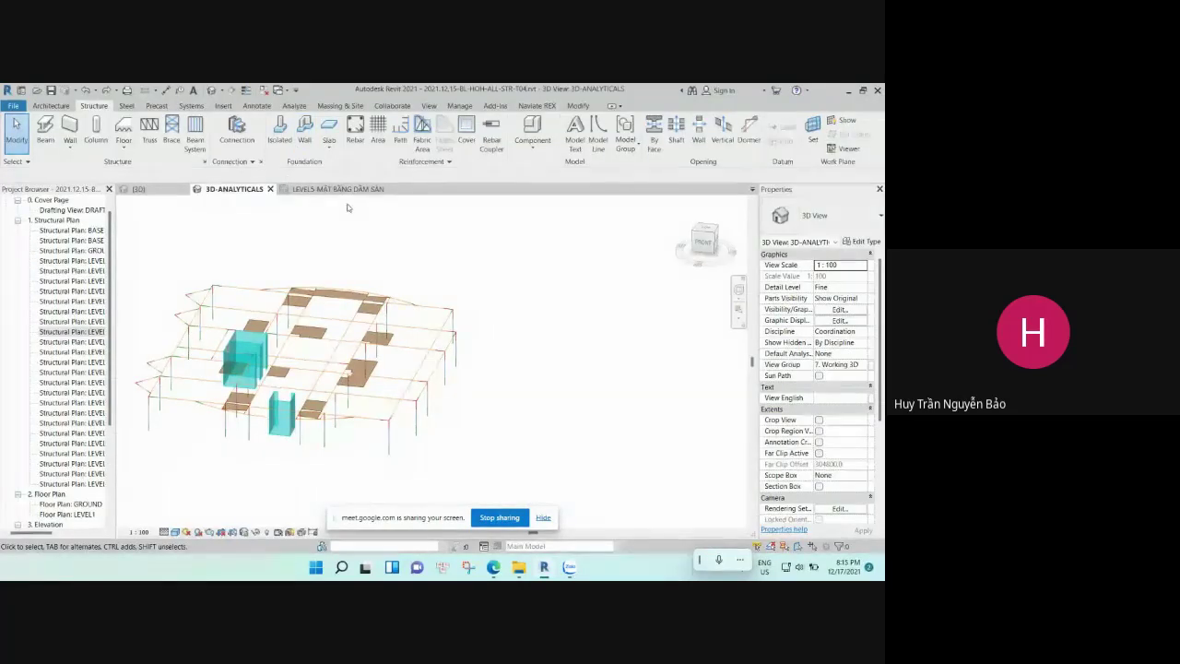
# - Hide the sharing bar and stop presenting from the Google Meet tab
pyautogui.click(543, 517)
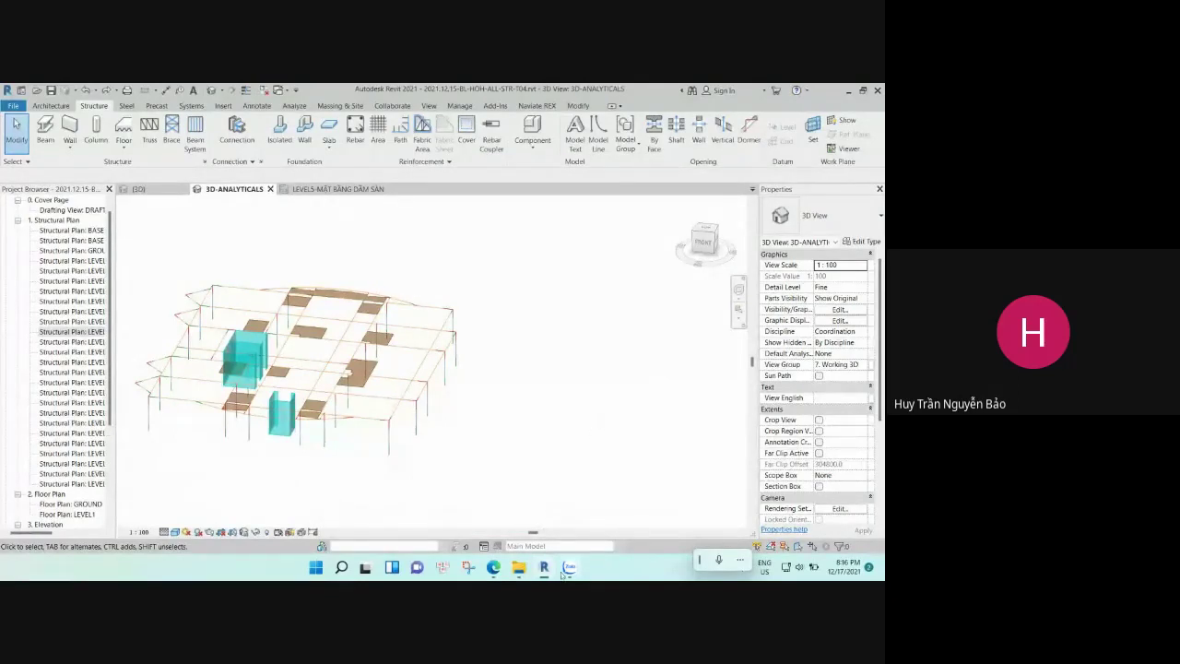
pyautogui.moveTo(493, 567)
pyautogui.click(436, 508)
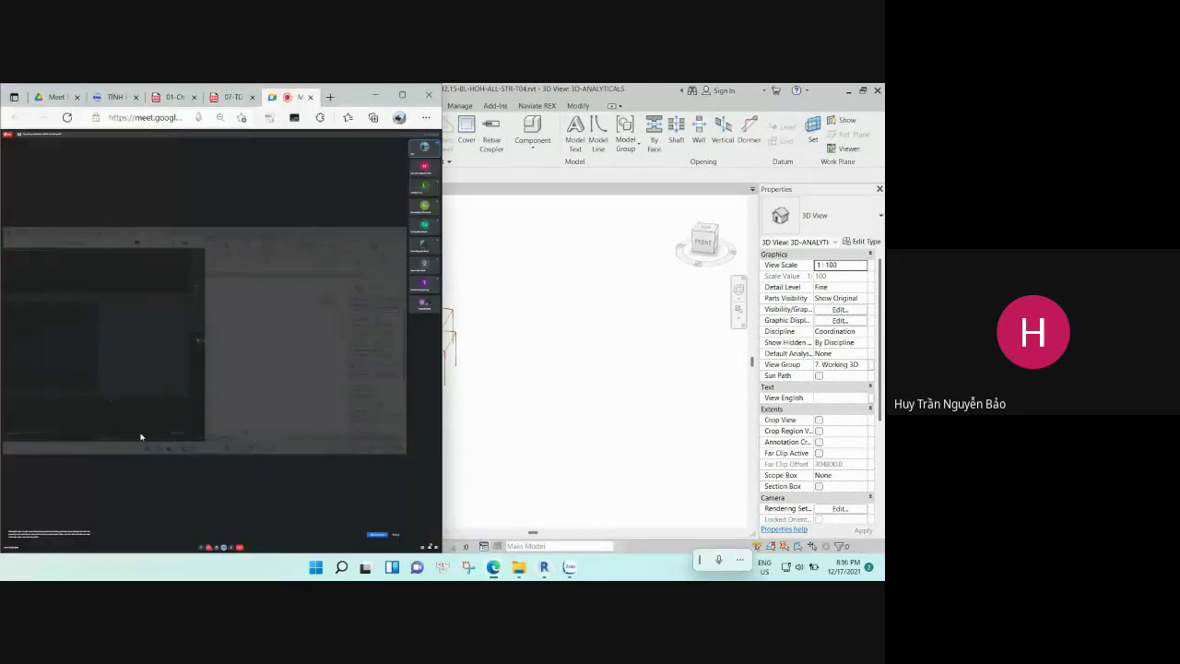
pyautogui.click(237, 542)
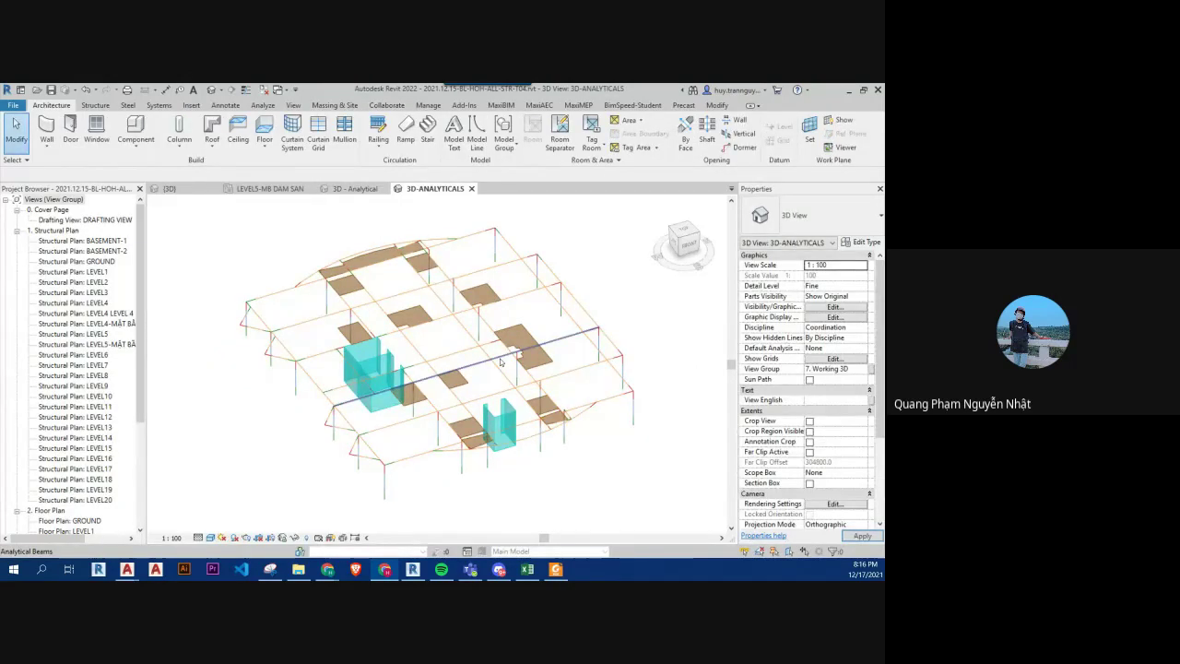
# - Open the {3D} view, select the Level 5 floor slab and set a Top view
pyautogui.scroll(3, 501, 362)
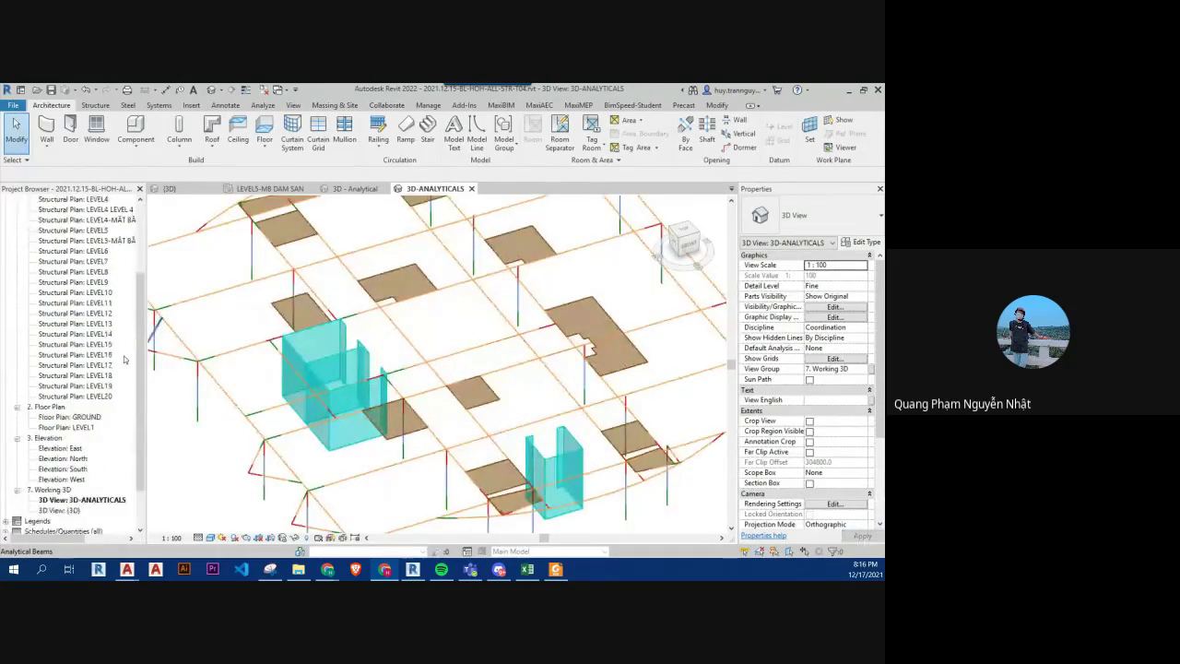
pyautogui.click(169, 188)
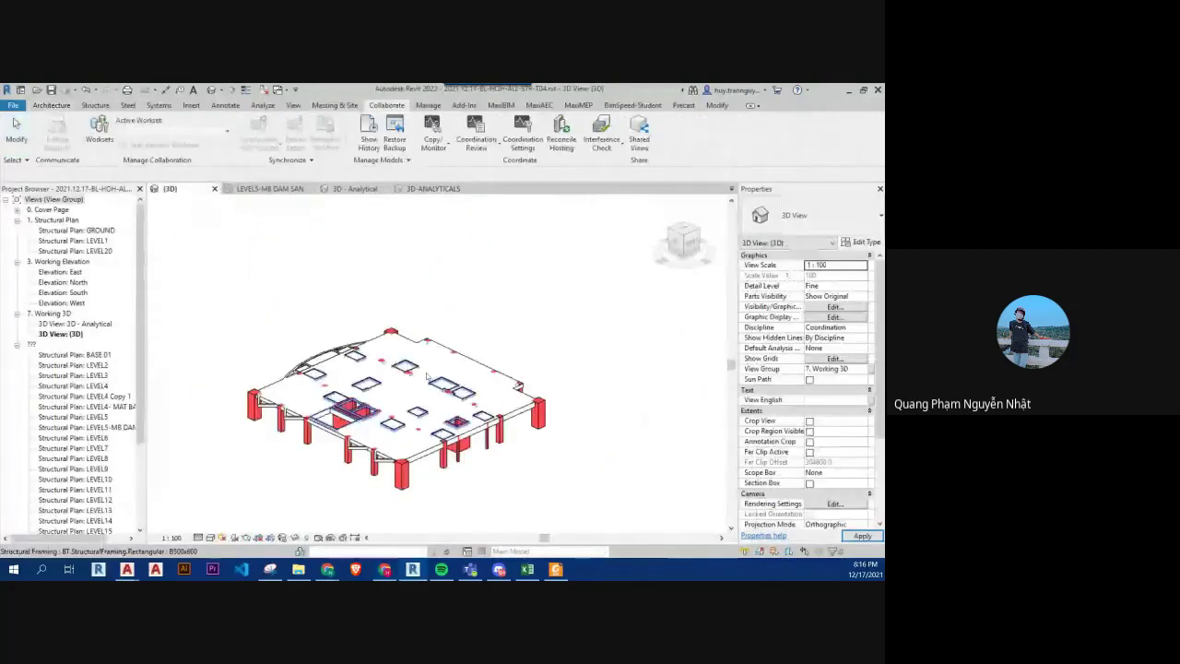
pyautogui.click(484, 386)
pyautogui.keyDown('shift'); pyautogui.moveTo(484, 385); pyautogui.dragTo(553, 425, button='middle'); pyautogui.keyUp('shift')
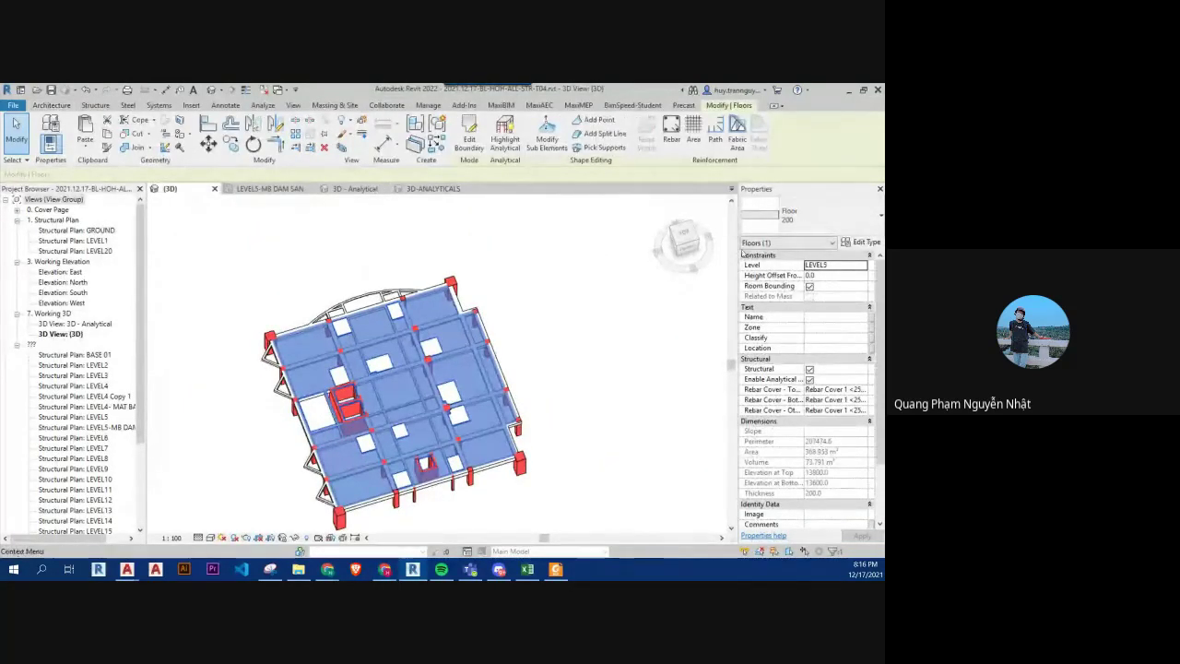
pyautogui.click(683, 237)
pyautogui.moveTo(603, 342)
pyautogui.mouseDown(button='middle')
pyautogui.moveTo(567, 408)
pyautogui.moveTo(637, 408)
pyautogui.moveTo(585, 412)
pyautogui.mouseUp(button='middle')
# - Switch the 3D view to Shaded style and reselect the floor slab
pyautogui.press('m')
pyautogui.press('v')
pyautogui.press('Escape')
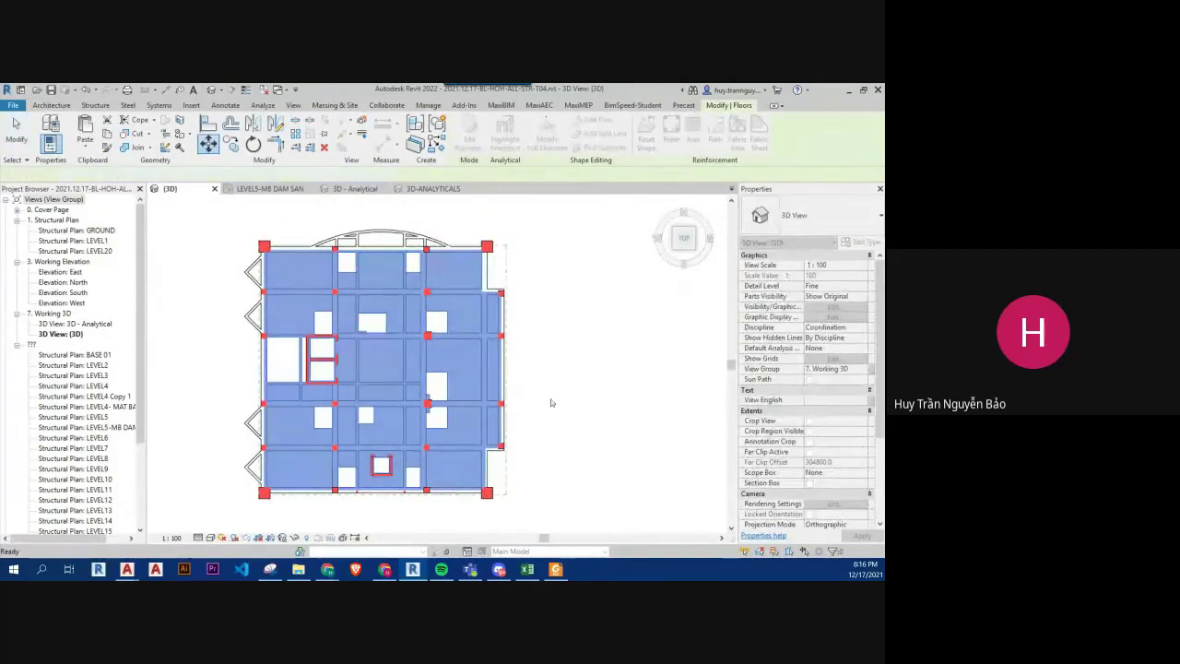
pyautogui.press('Escape')
pyautogui.click(210, 538)
pyautogui.click(240, 502)
pyautogui.click(313, 470)
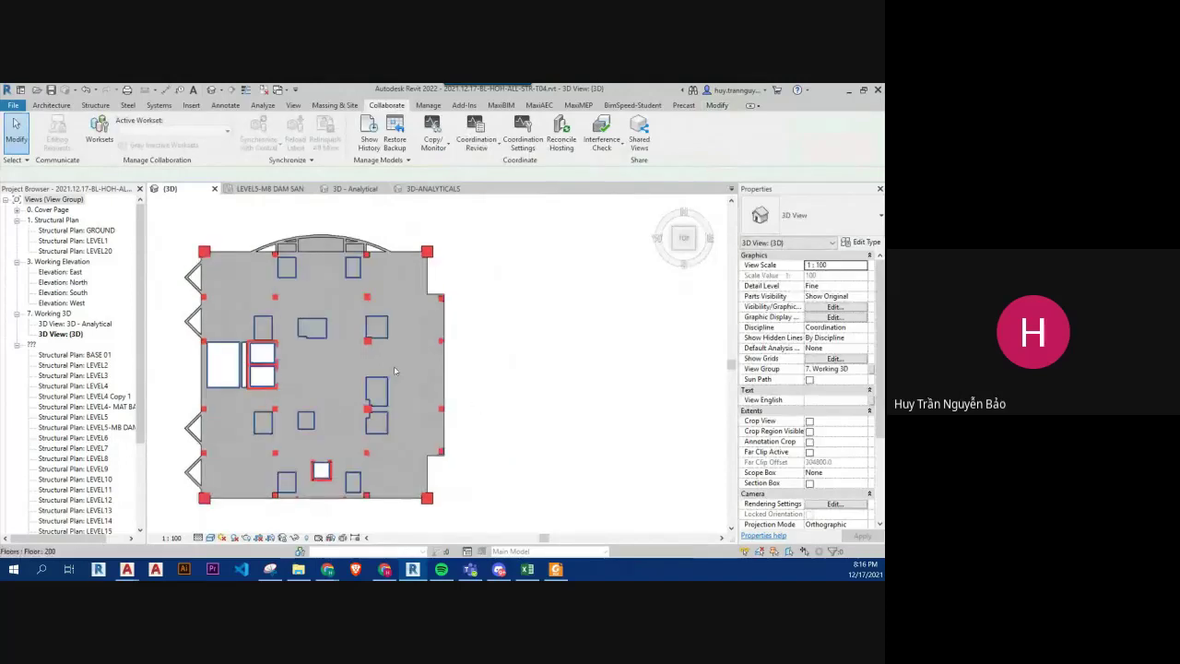
pyautogui.moveTo(534, 381); pyautogui.dragTo(378, 391, button='middle')
# - Move the Level 5 floor slab 20000 to the right, then view 3D-ANALYTICALS
pyautogui.press('m')
pyautogui.press('v')
pyautogui.click(419, 429)
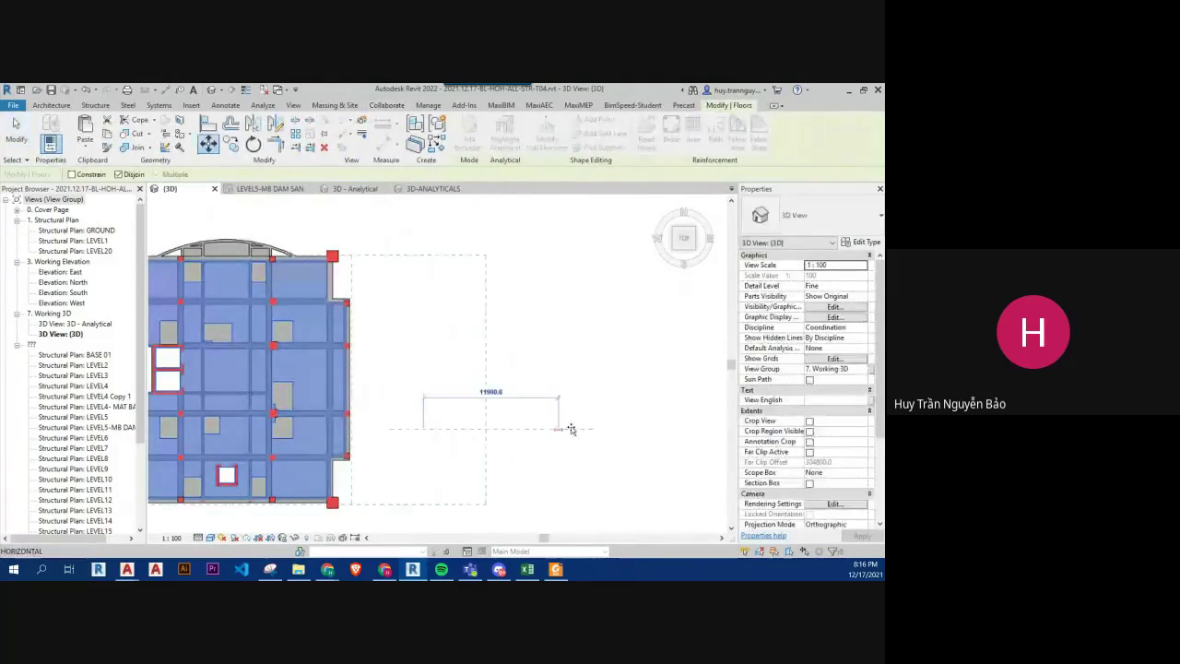
pyautogui.moveTo(566, 421); pyautogui.dragTo(522, 435, button='middle')
pyautogui.write('20000')
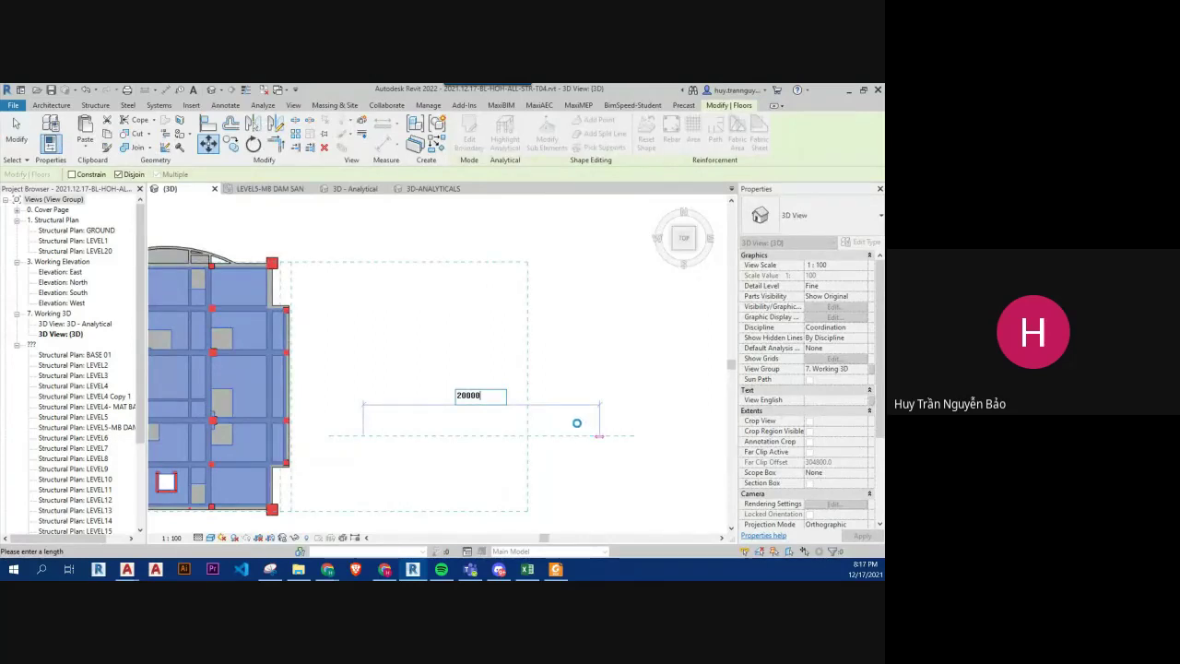
pyautogui.press('Return')
pyautogui.moveTo(577, 423); pyautogui.dragTo(679, 424, button='middle')
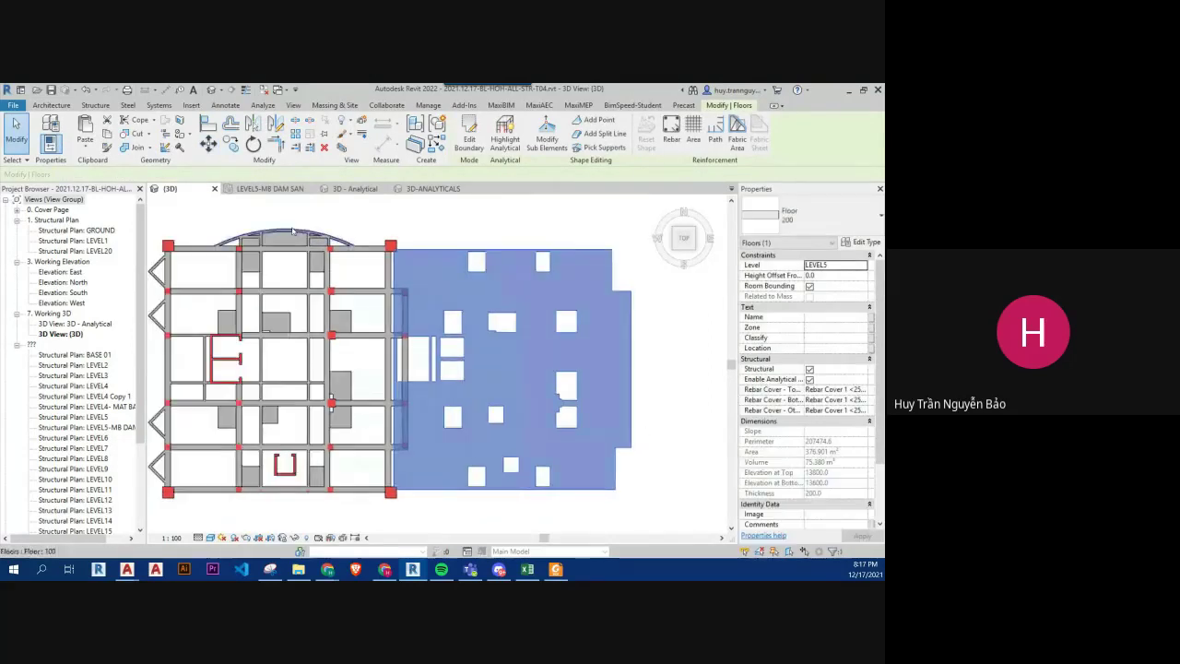
pyautogui.click(425, 189)
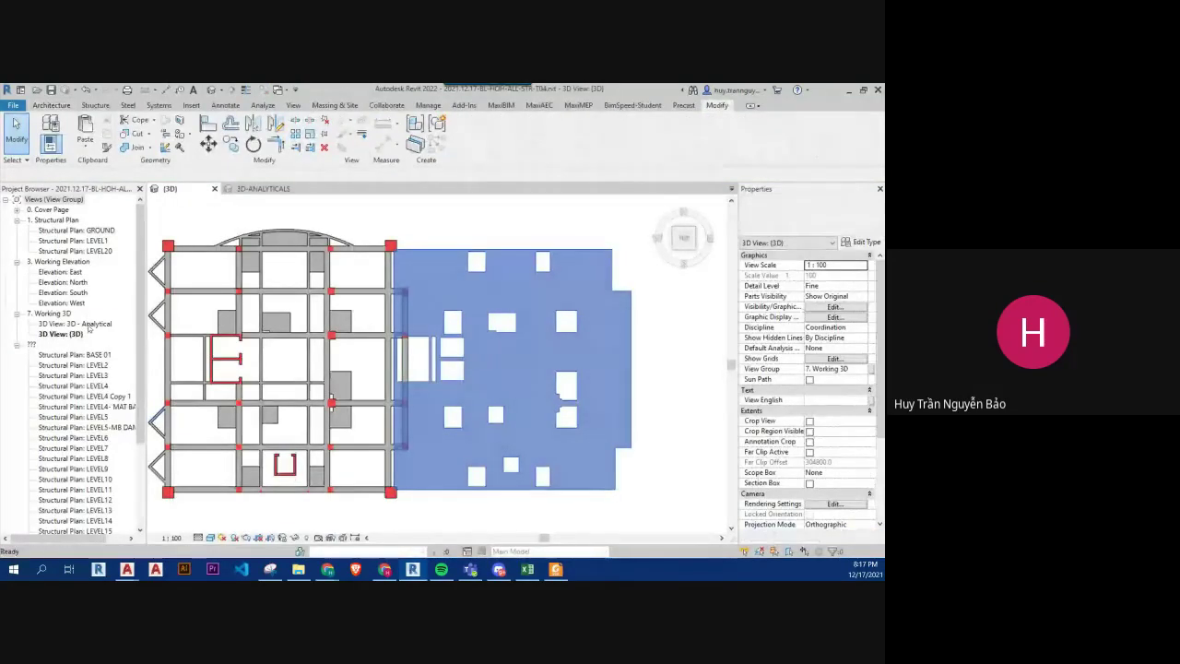
# - In 3D - Analytical, move the blue Level 5 analytical floor 20000 back over the building frame
pyautogui.doubleClick(88, 326)
pyautogui.moveTo(342, 398)
pyautogui.keyDown('shift'); pyautogui.mouseDown(button='middle')
pyautogui.moveTo(521, 479)
pyautogui.moveTo(485, 510)
pyautogui.moveTo(553, 479)
pyautogui.mouseUp(button='middle'); pyautogui.keyUp('shift')
pyautogui.click(646, 313)
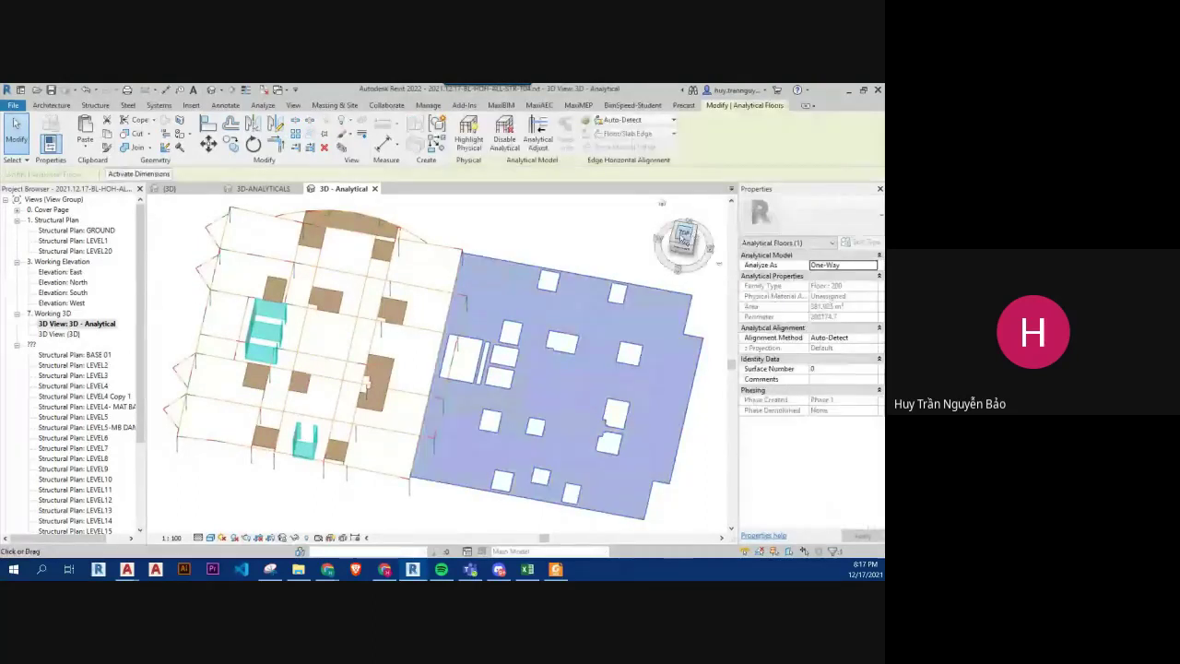
pyautogui.click(682, 236)
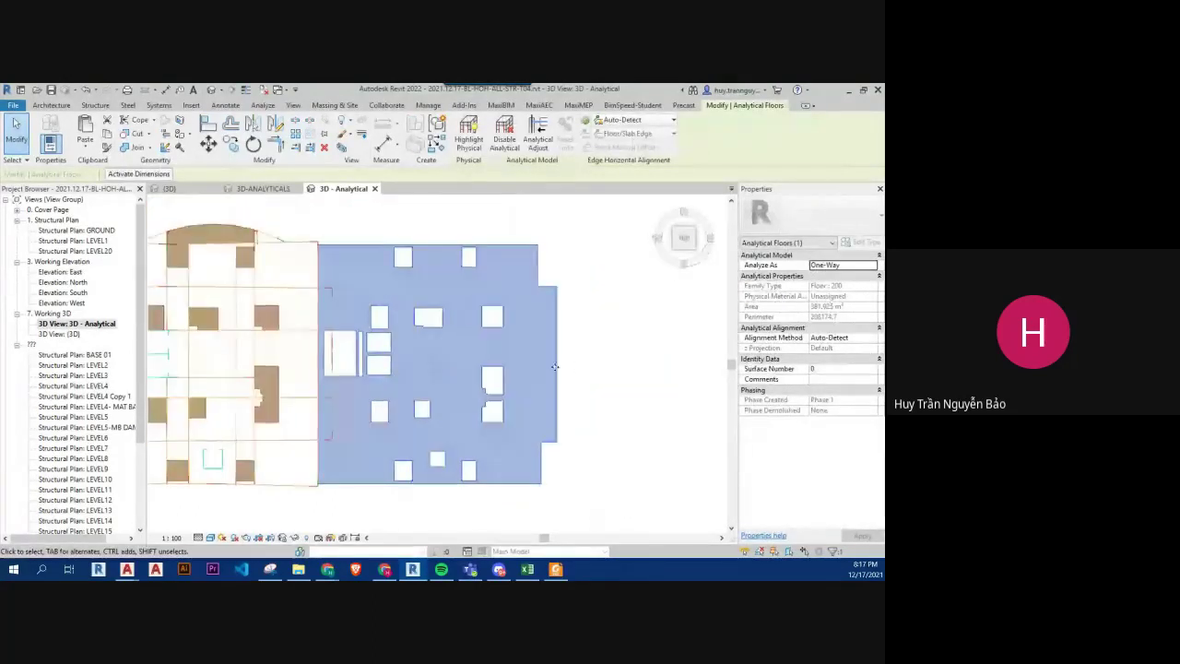
pyautogui.press('m')
pyautogui.press('v')
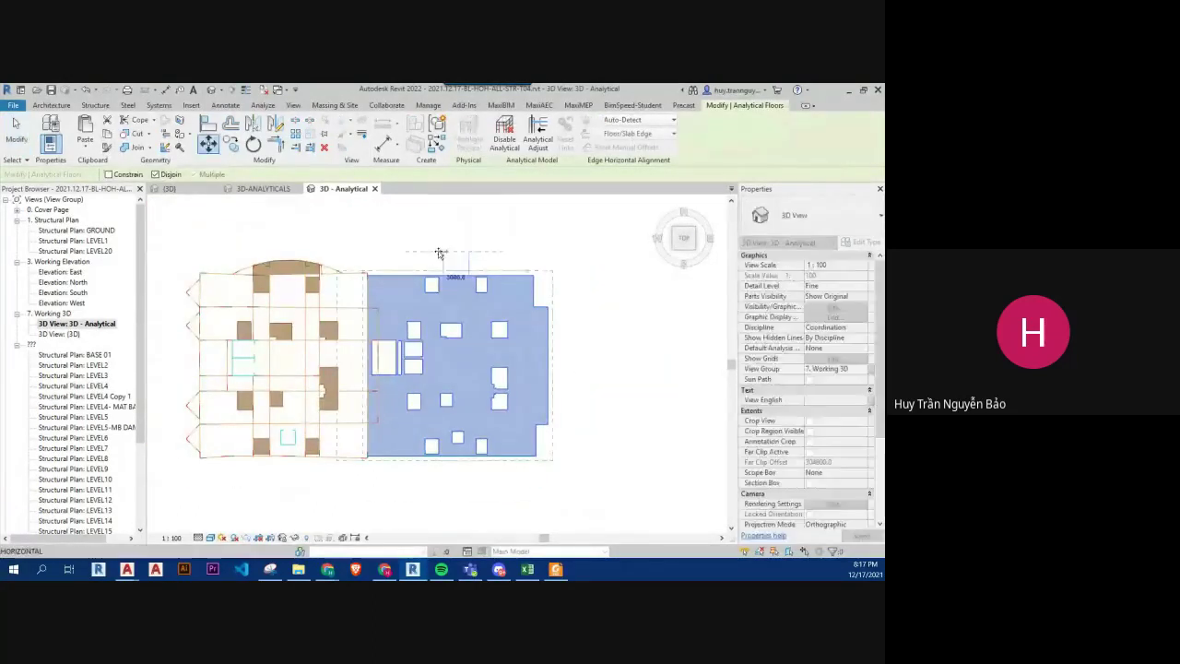
pyautogui.write('20')
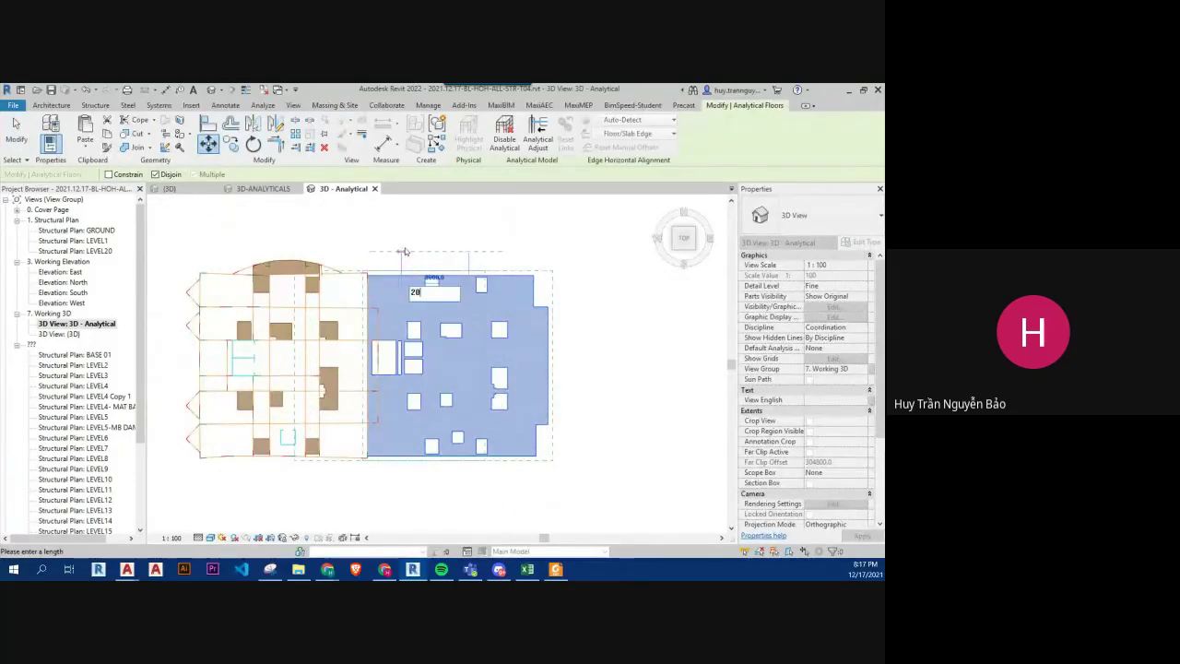
pyautogui.write('000')
pyautogui.press('Return')
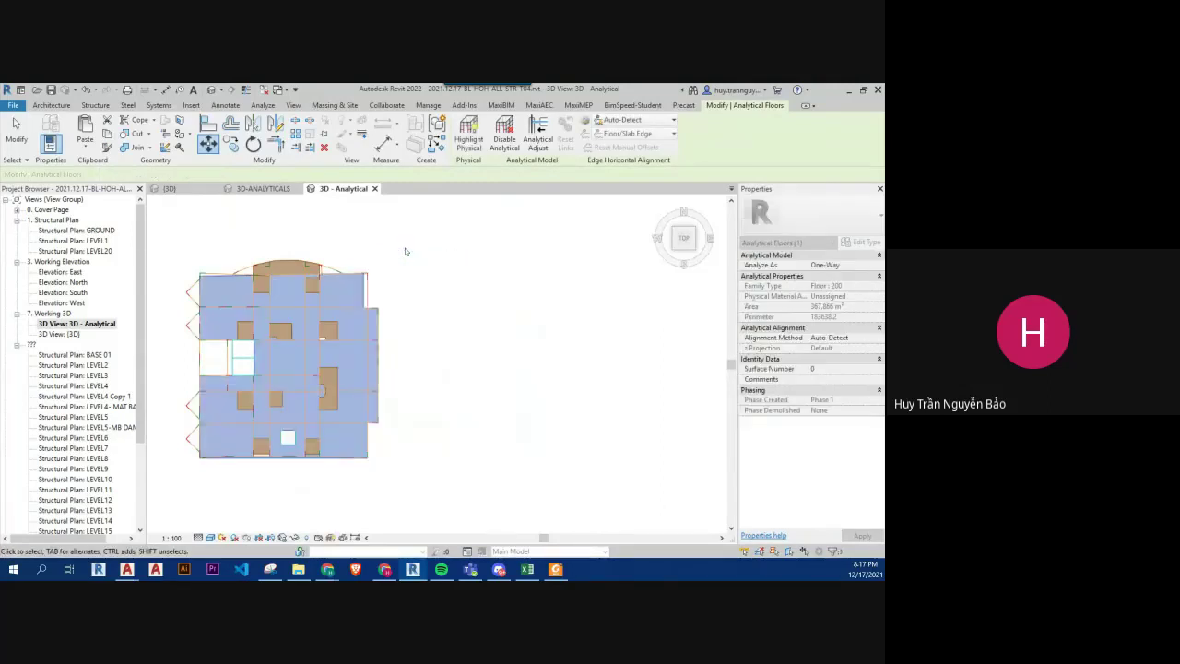
pyautogui.press('Escape')
pyautogui.moveTo(444, 352)
pyautogui.keyDown('shift'); pyautogui.mouseDown(button='middle')
pyautogui.moveTo(487, 358)
pyautogui.moveTo(528, 307)
pyautogui.mouseUp(button='middle'); pyautogui.keyUp('shift')
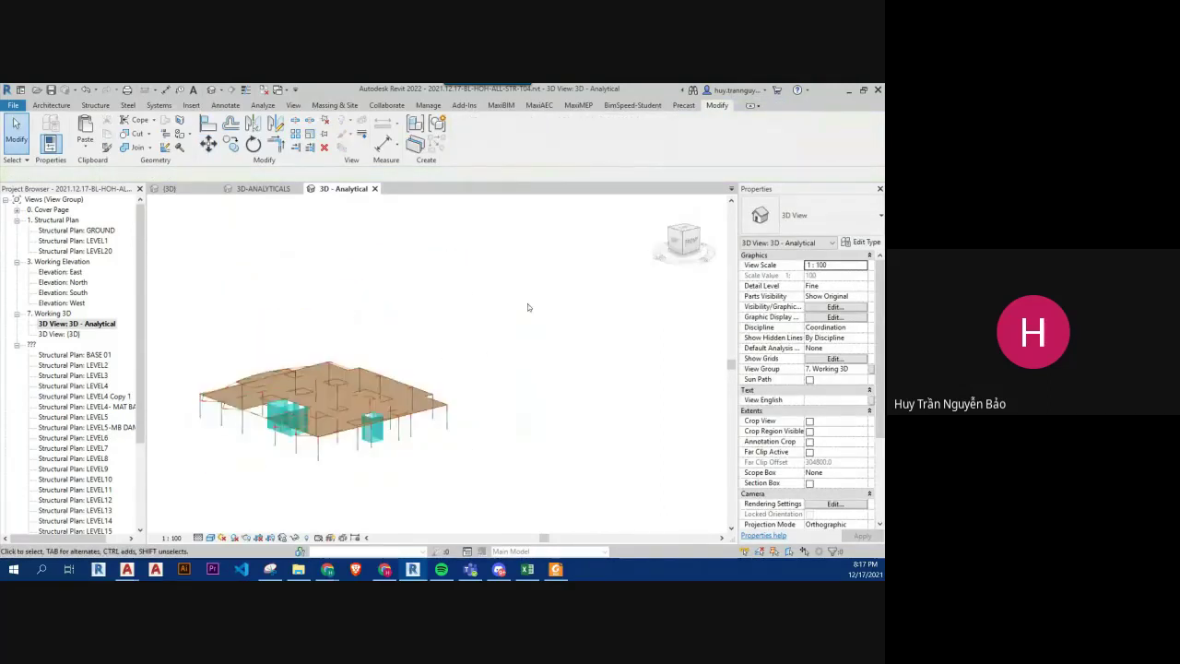
# - Open the {3D} view and briefly select the LEVEL5 floor slab
pyautogui.doubleClick(60, 333)
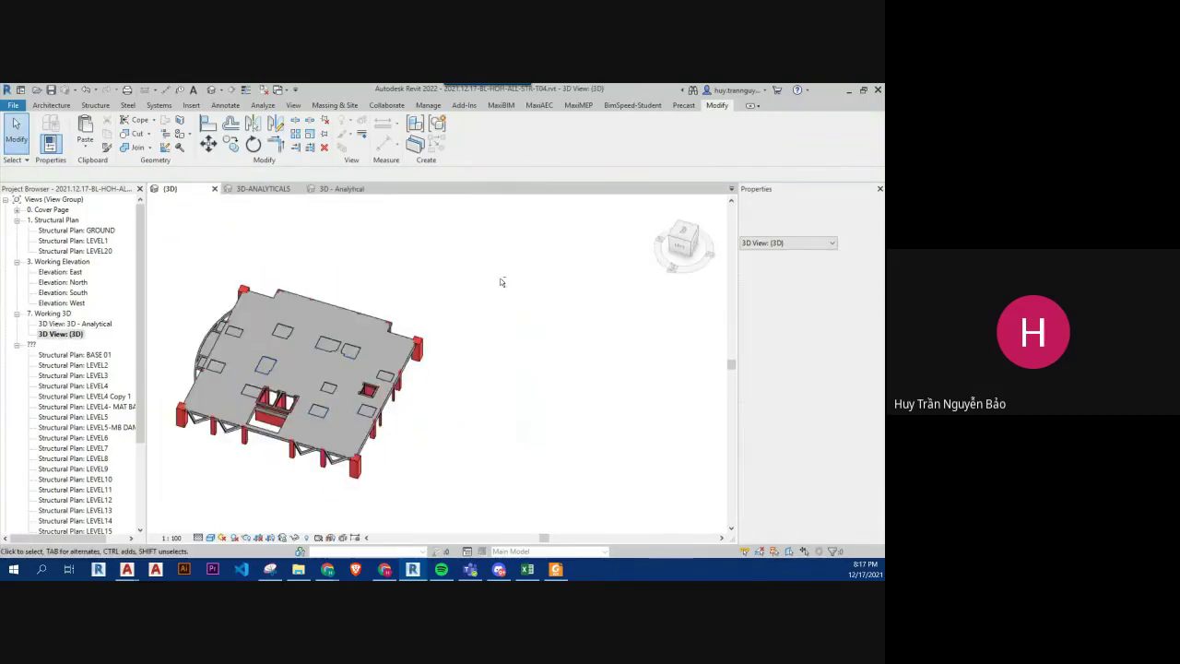
pyautogui.click(542, 371)
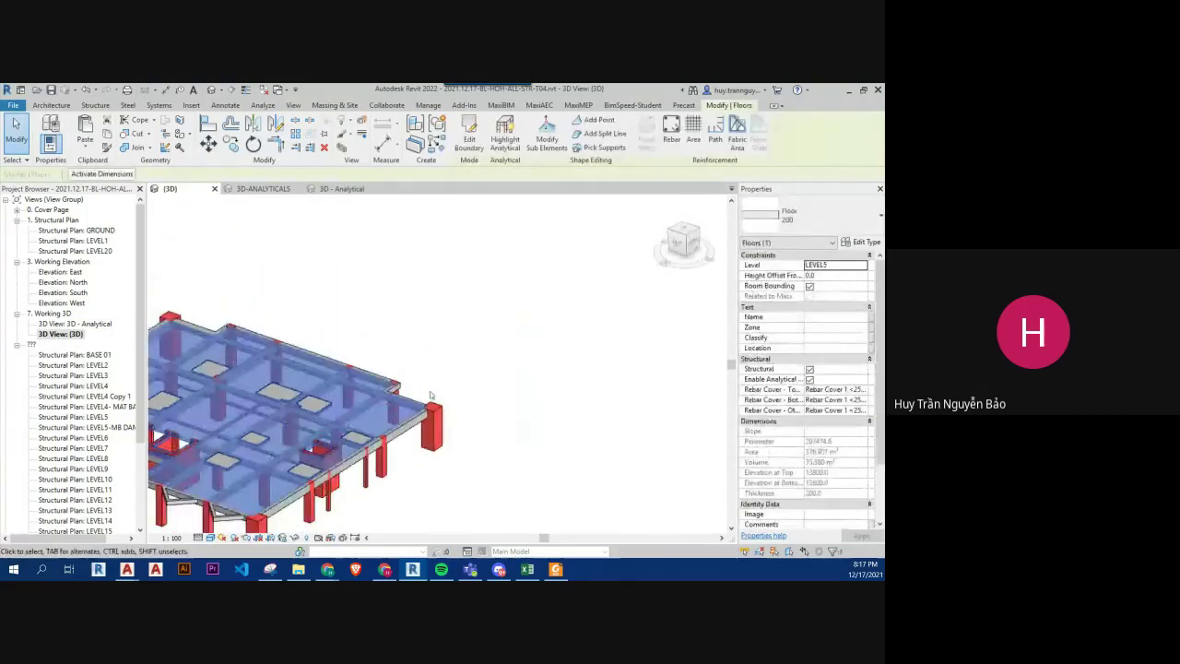
pyautogui.click(542, 369)
pyautogui.scroll(-3, 542, 369)
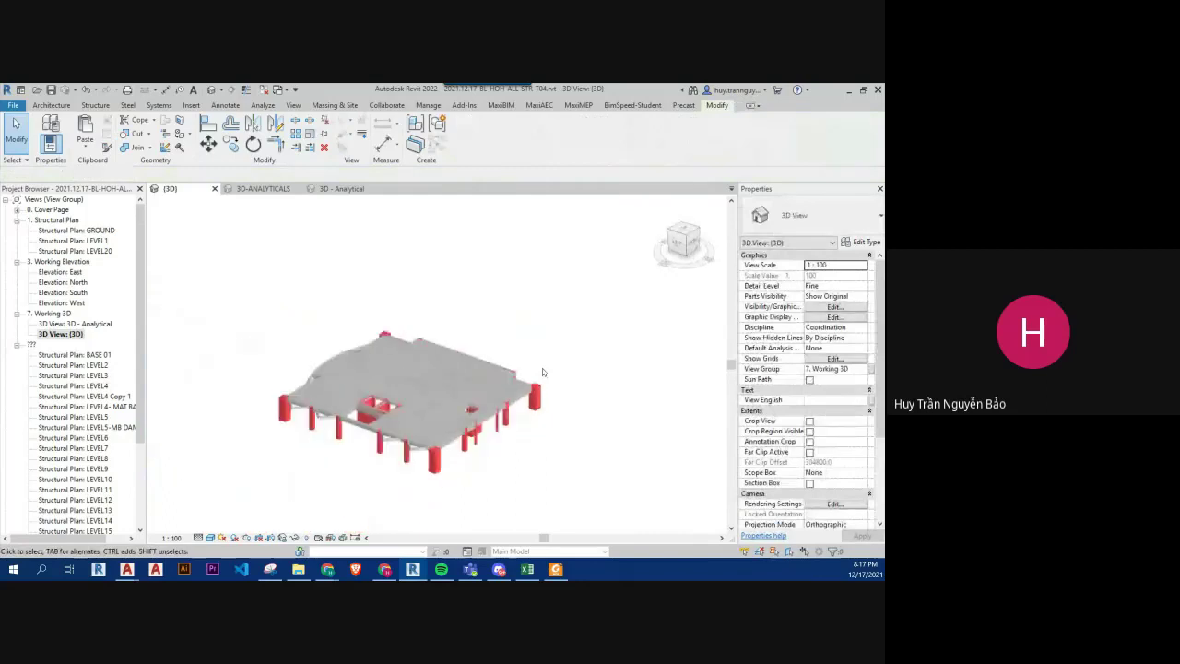
# - Close the 3D - Analytical and {3D} view tabs, keeping 3D-ANALYTICALS open
pyautogui.click(278, 92)
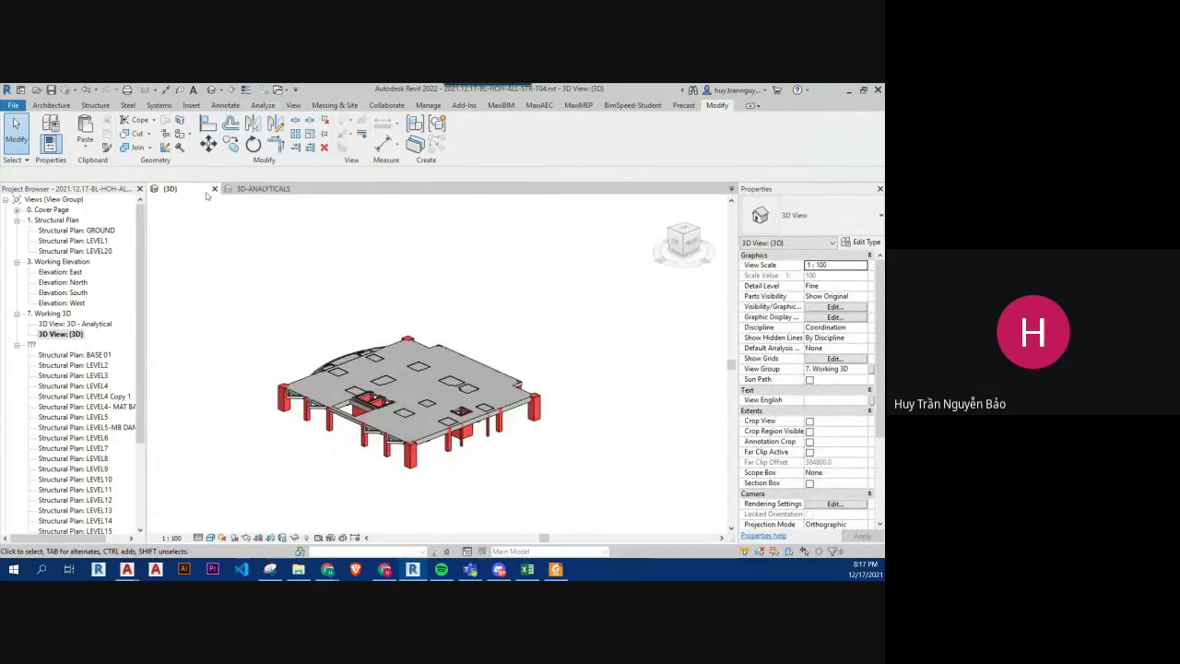
pyautogui.moveTo(262, 189)
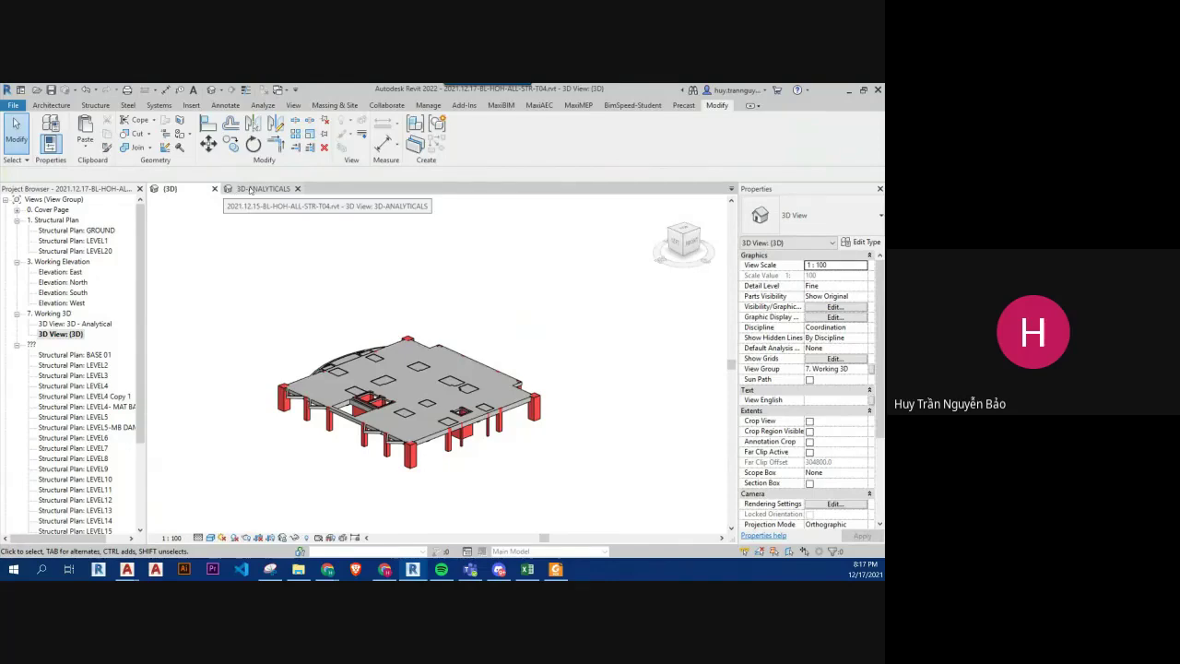
pyautogui.click(250, 189)
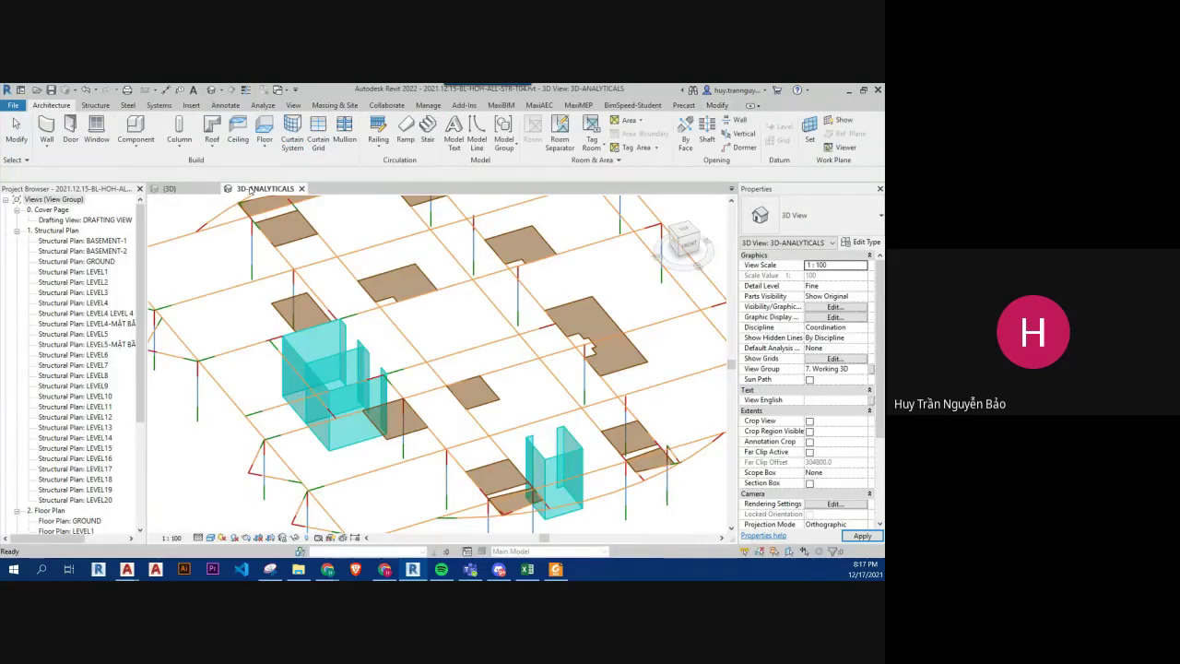
pyautogui.scroll(-5, 377, 369)
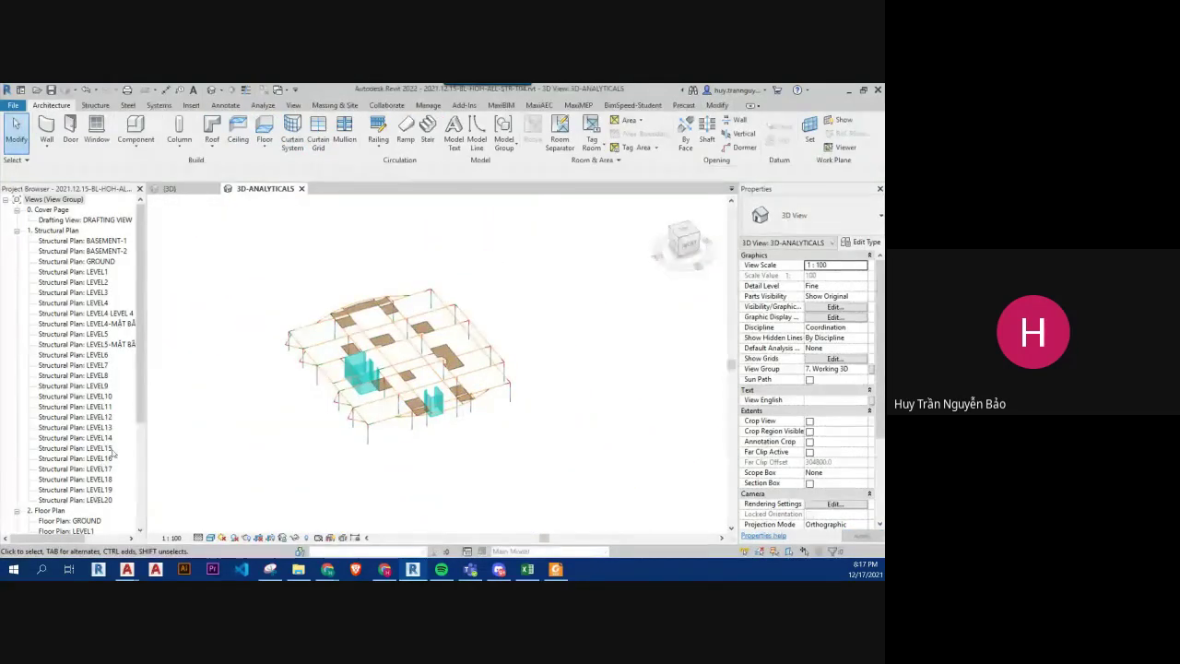
pyautogui.scroll(-3, 81, 394)
pyautogui.click(170, 189)
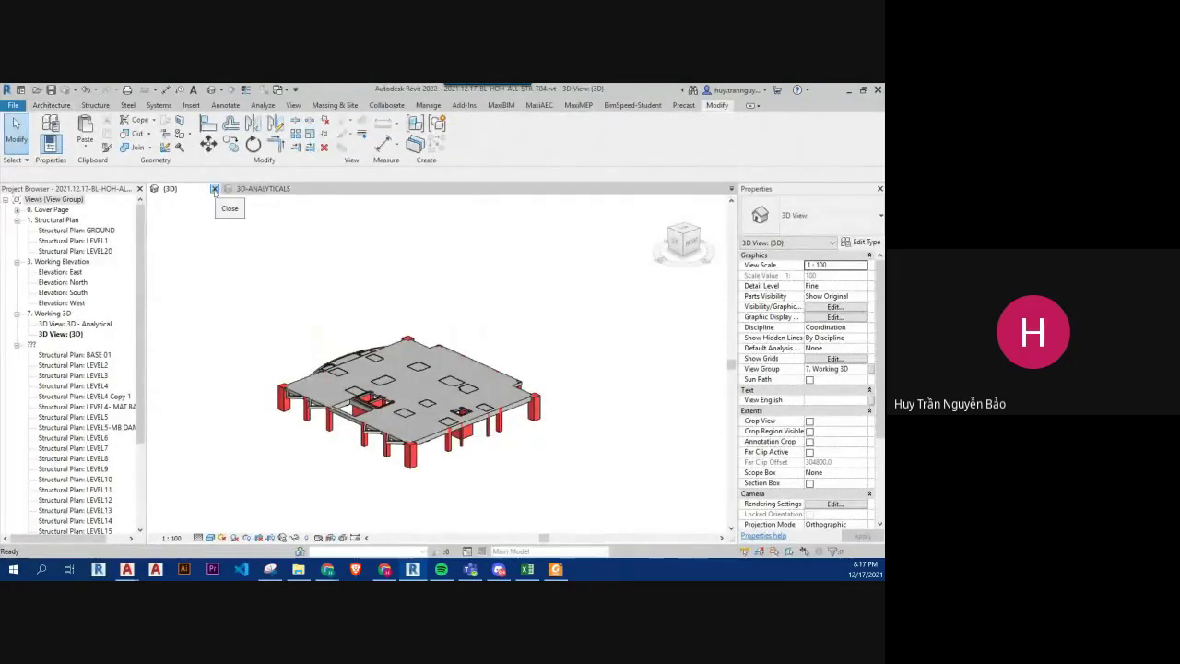
pyautogui.click(214, 189)
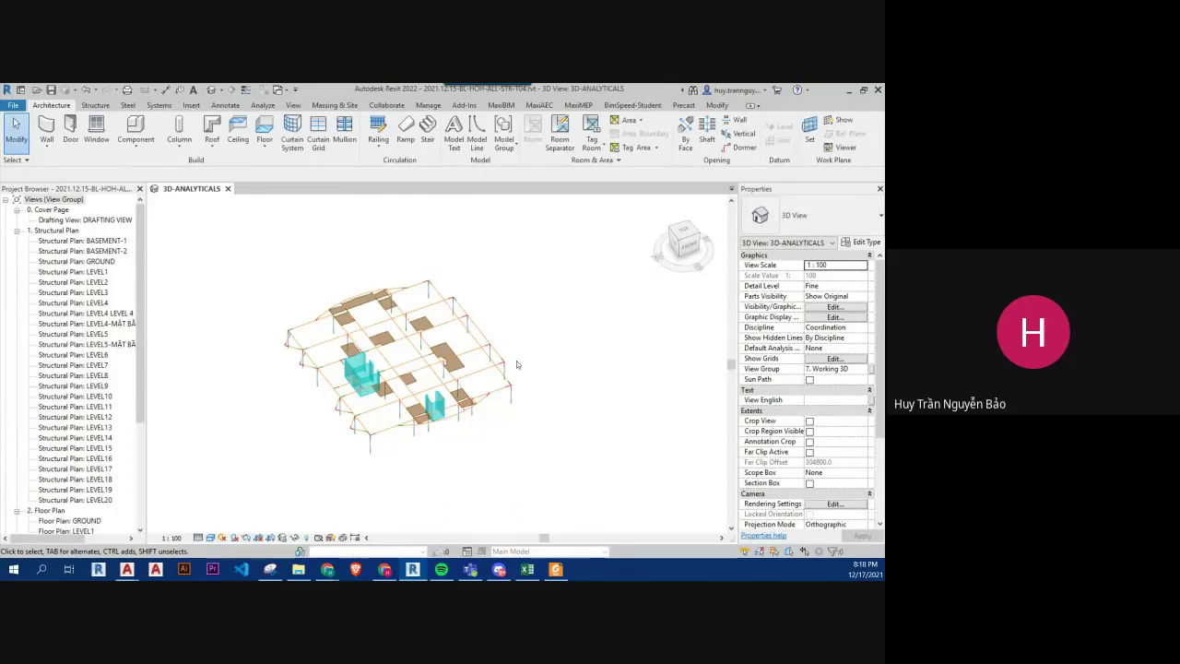
pyautogui.scroll(-1, 157, 447)
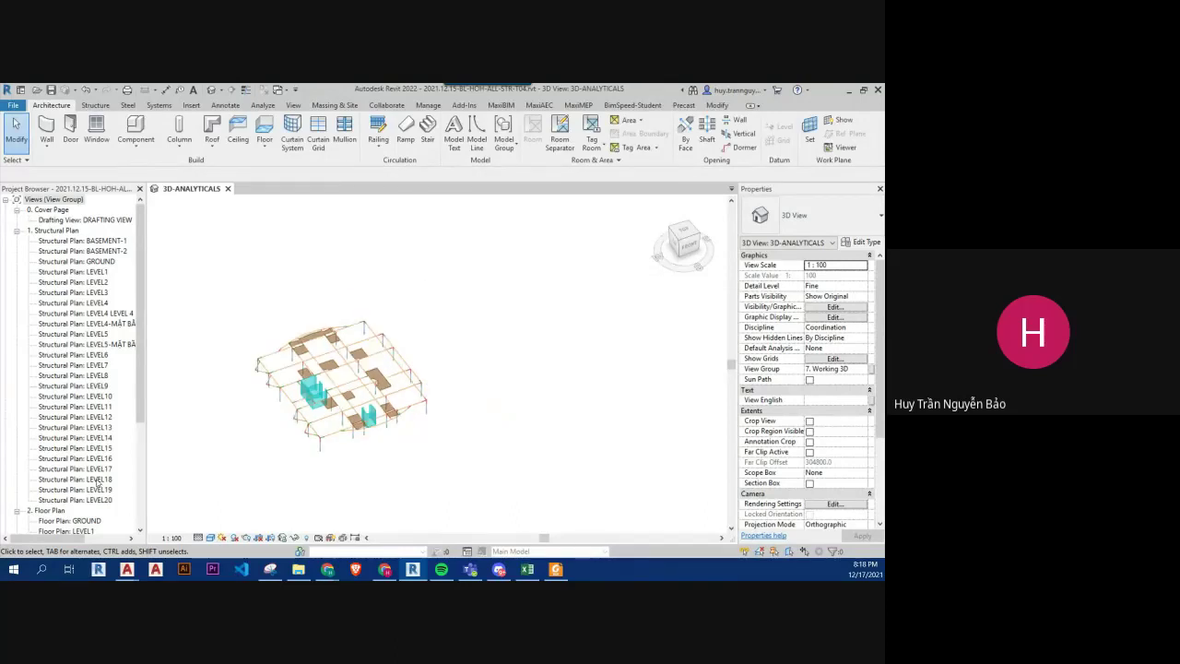
pyautogui.scroll(-2, 79, 501)
pyautogui.scroll(-2, 79, 489)
# - Open the full {3D} view, orbit and zoom in, inspecting a floor slab and a beam
pyautogui.doubleClick(59, 531)
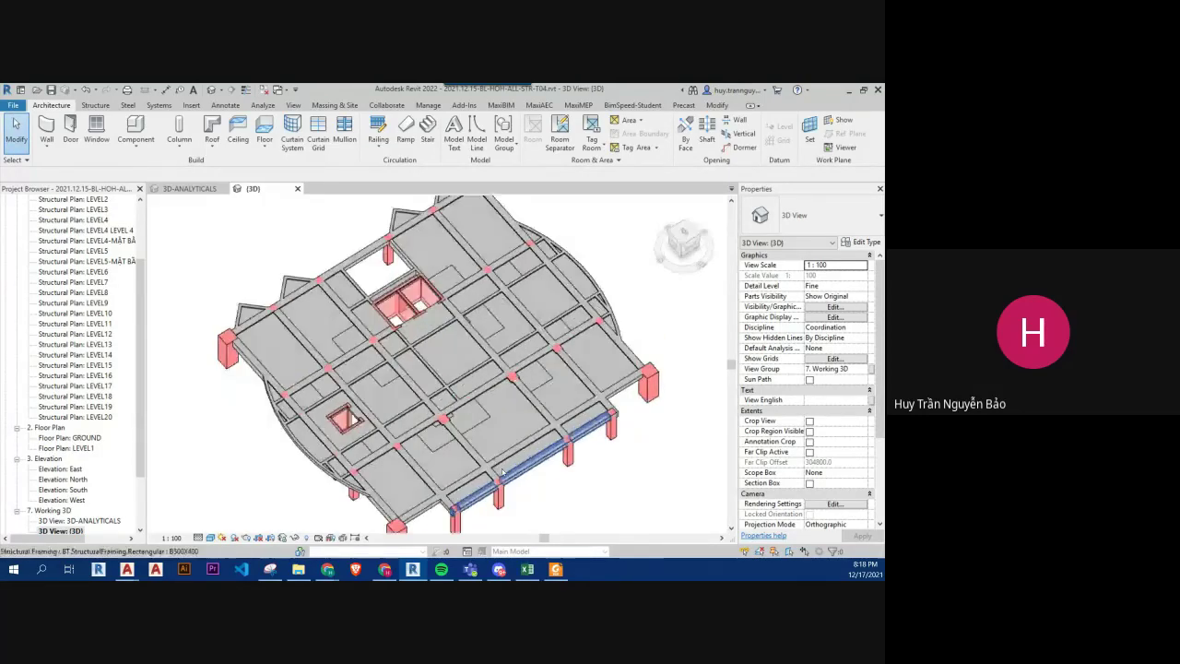
pyautogui.moveTo(519, 486)
pyautogui.keyDown('shift'); pyautogui.mouseDown(button='middle')
pyautogui.moveTo(553, 368)
pyautogui.moveTo(543, 306)
pyautogui.mouseUp(button='middle'); pyautogui.keyUp('shift')
pyautogui.click(553, 368)
pyautogui.scroll(2, 543, 306)
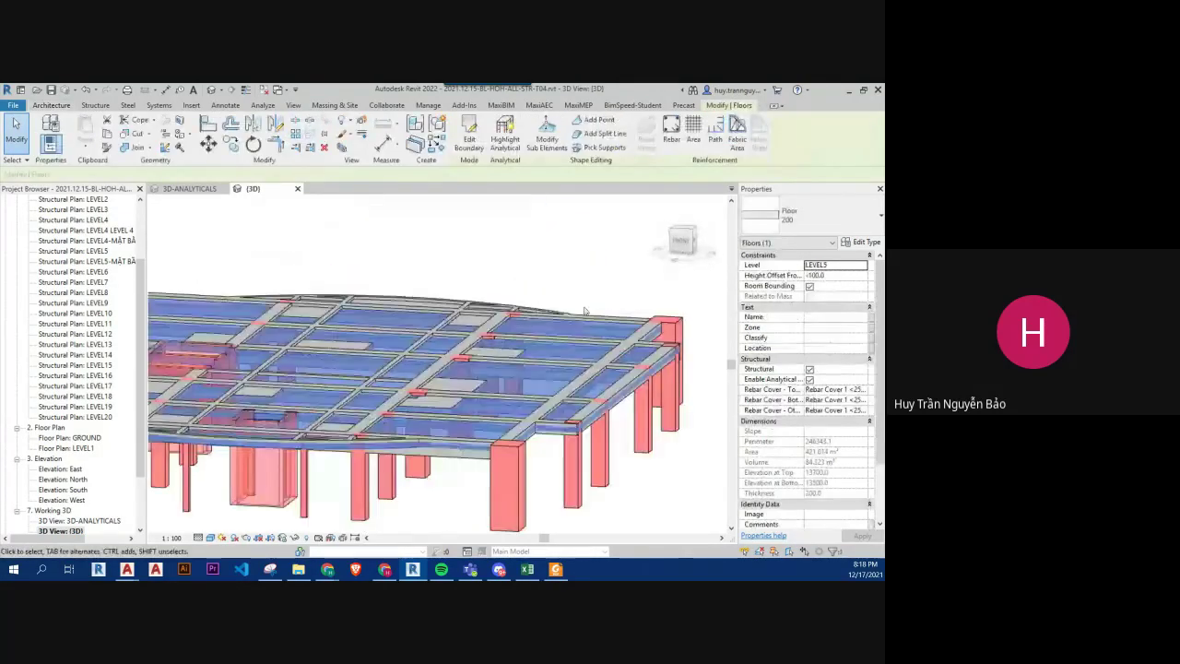
pyautogui.scroll(2, 543, 307)
pyautogui.scroll(2, 543, 306)
pyautogui.scroll(2, 543, 306)
pyautogui.scroll(2, 526, 310)
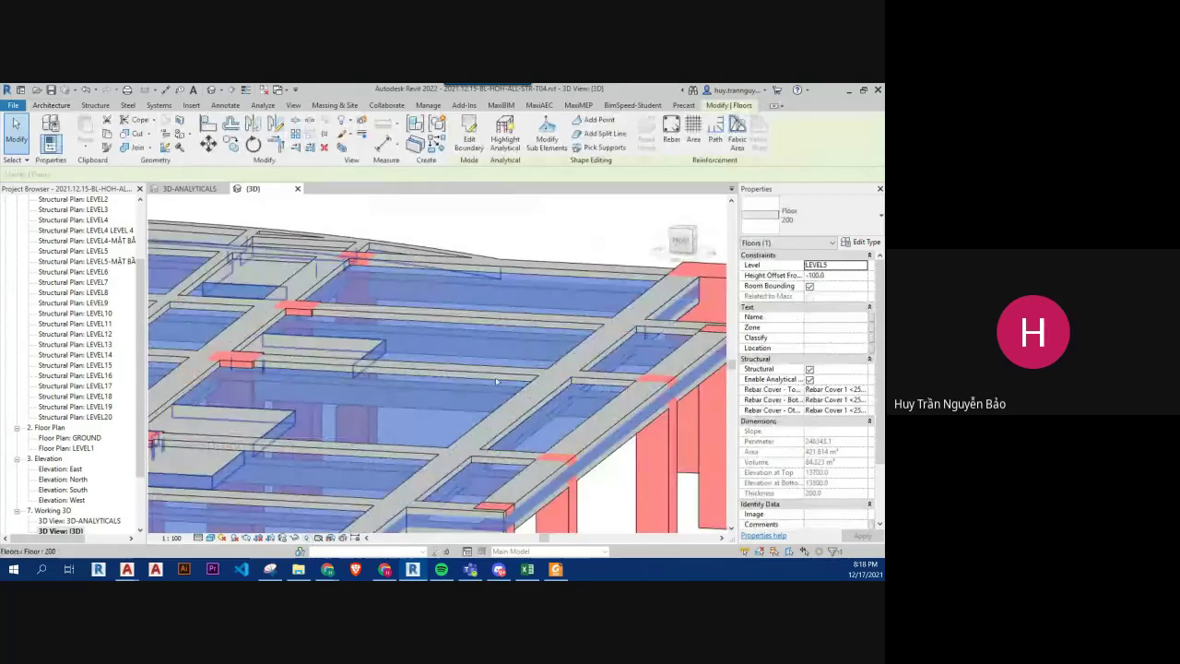
pyautogui.scroll(2, 527, 310)
pyautogui.press('Escape')
pyautogui.click(518, 375)
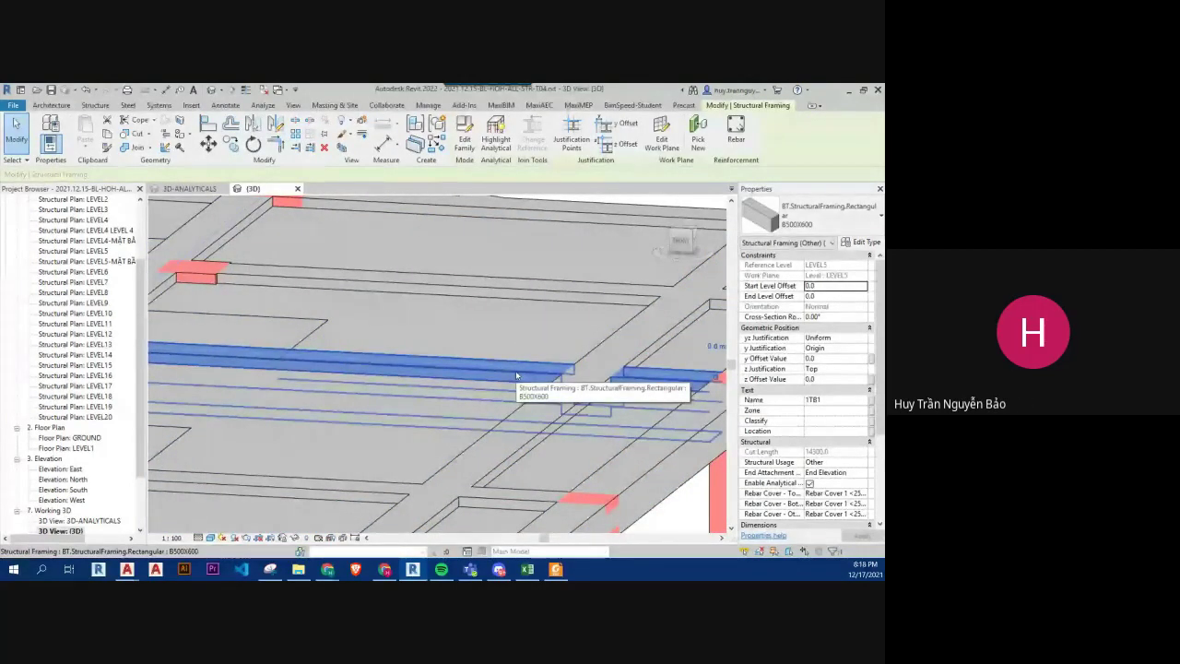
pyautogui.scroll(-2, 488, 392)
# - Set the large LEVEL5 slab's Height Offset From Level to 0, raising its top to 13800
pyautogui.click(456, 411)
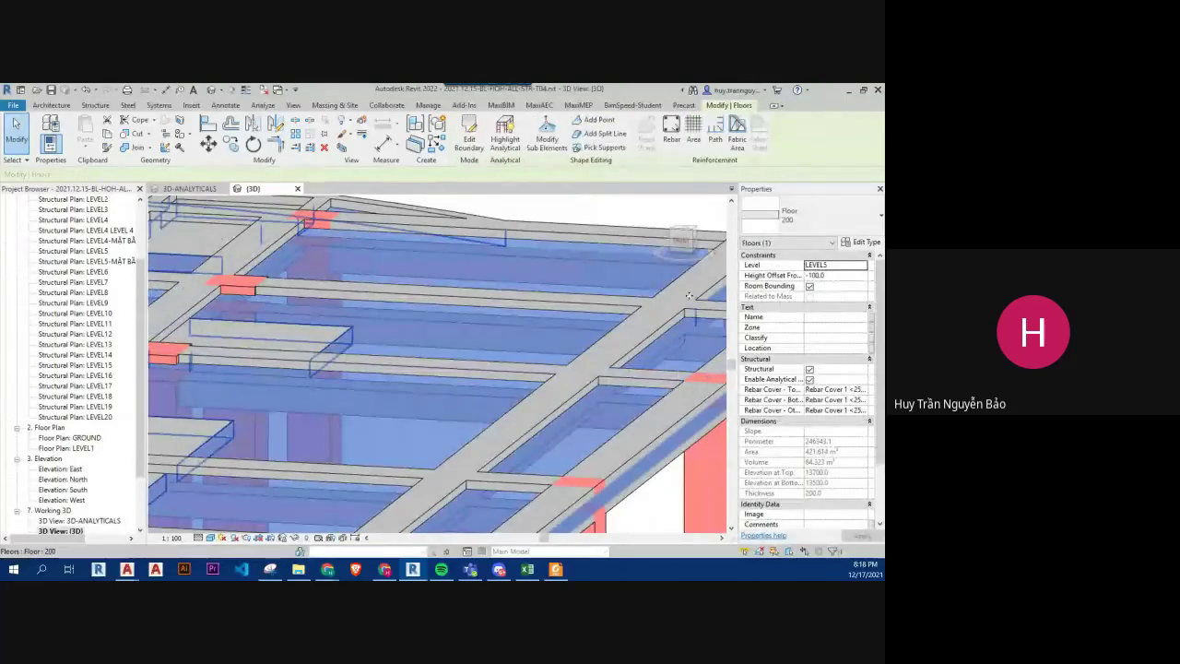
pyautogui.scroll(-3, 689, 295)
pyautogui.scroll(-1, 689, 295)
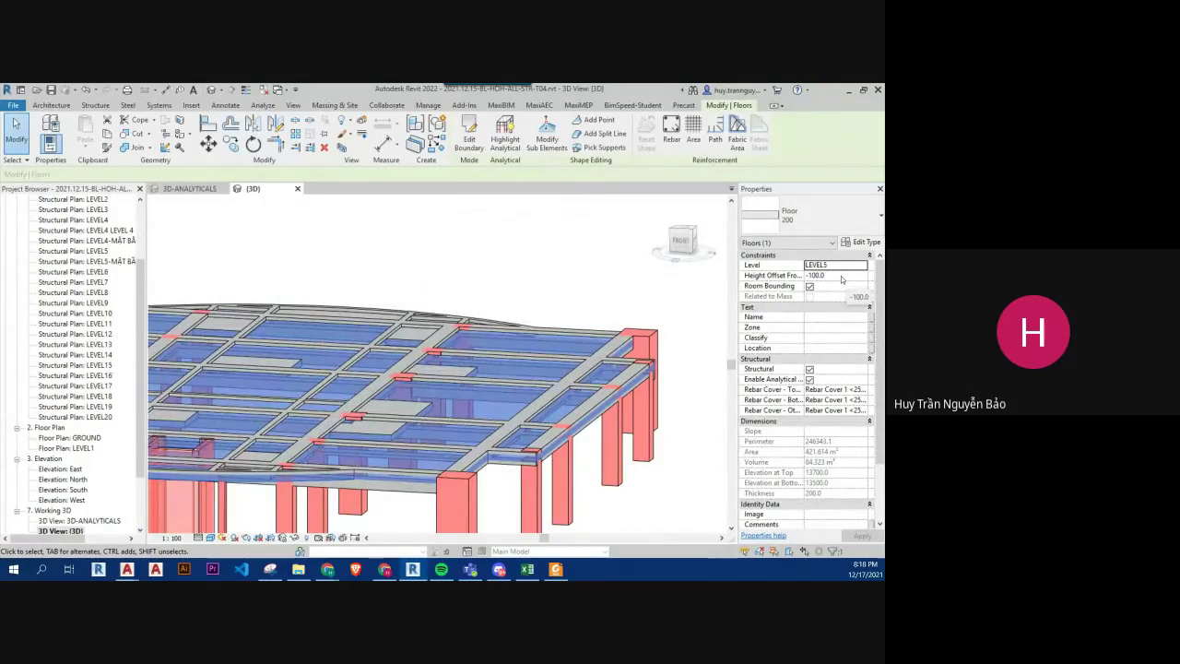
pyautogui.click(835, 275)
pyautogui.write('0')
pyautogui.press('Return')
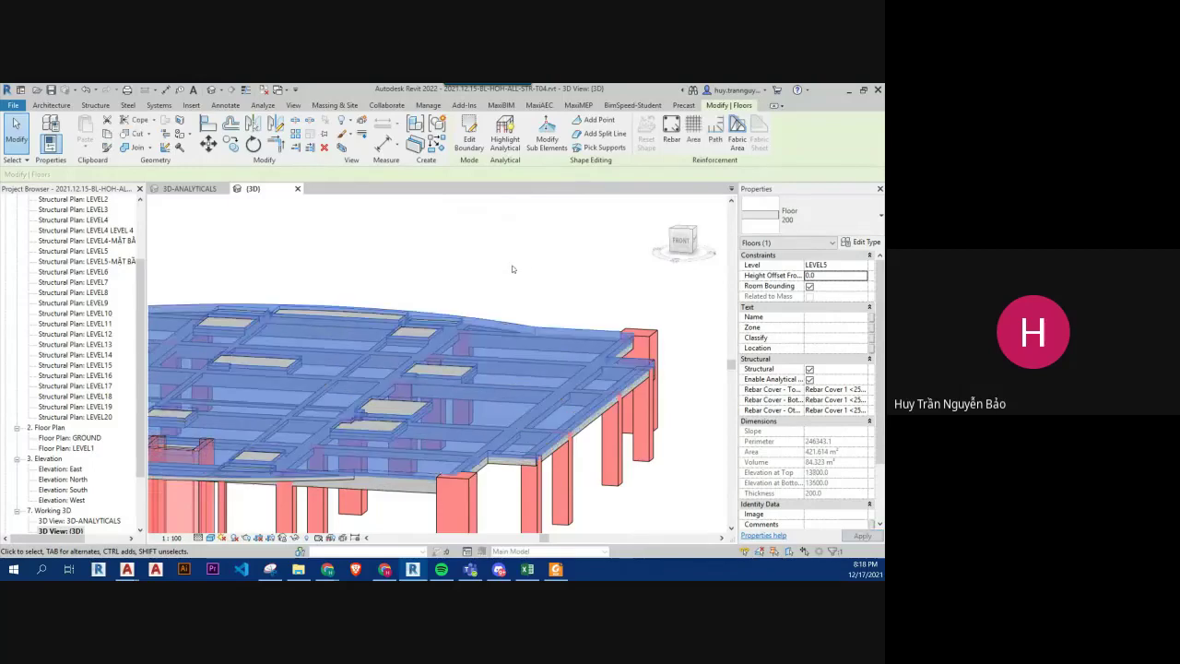
pyautogui.scroll(3, 446, 356)
pyautogui.press('Escape')
pyautogui.click(436, 402)
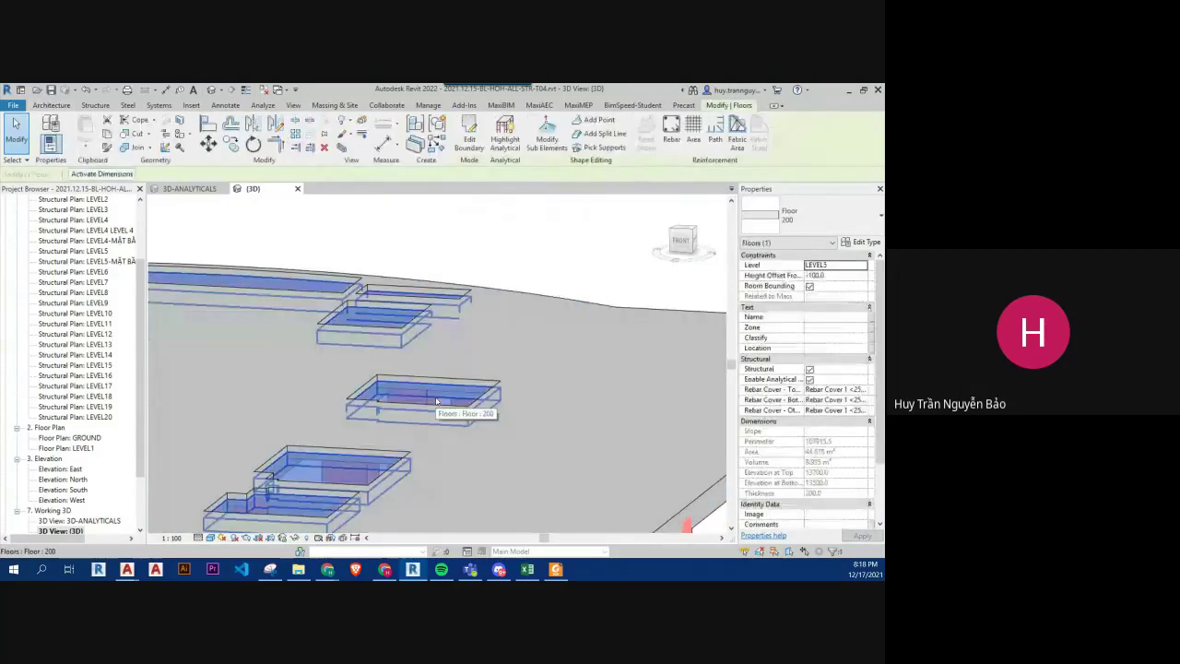
pyautogui.scroll(-4, 436, 402)
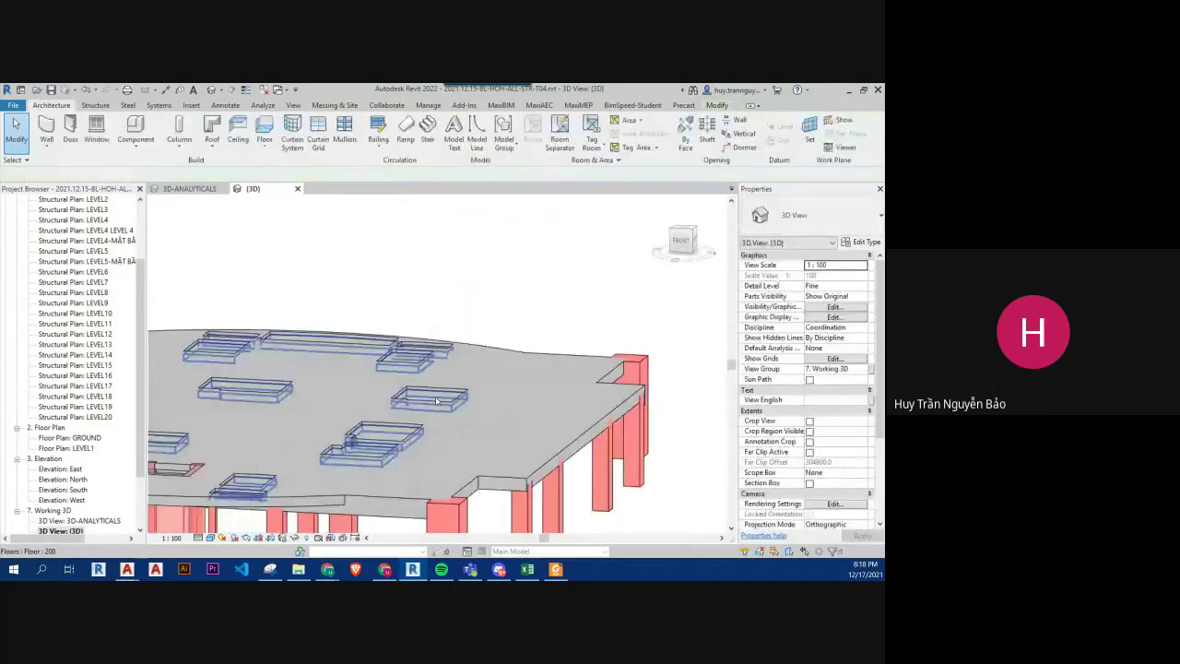
# - Open the LEVEL5-MẶT BẰNG DẦM SÀN plan and select the recessed floor marked EAT +13.750
pyautogui.doubleClick(101, 263)
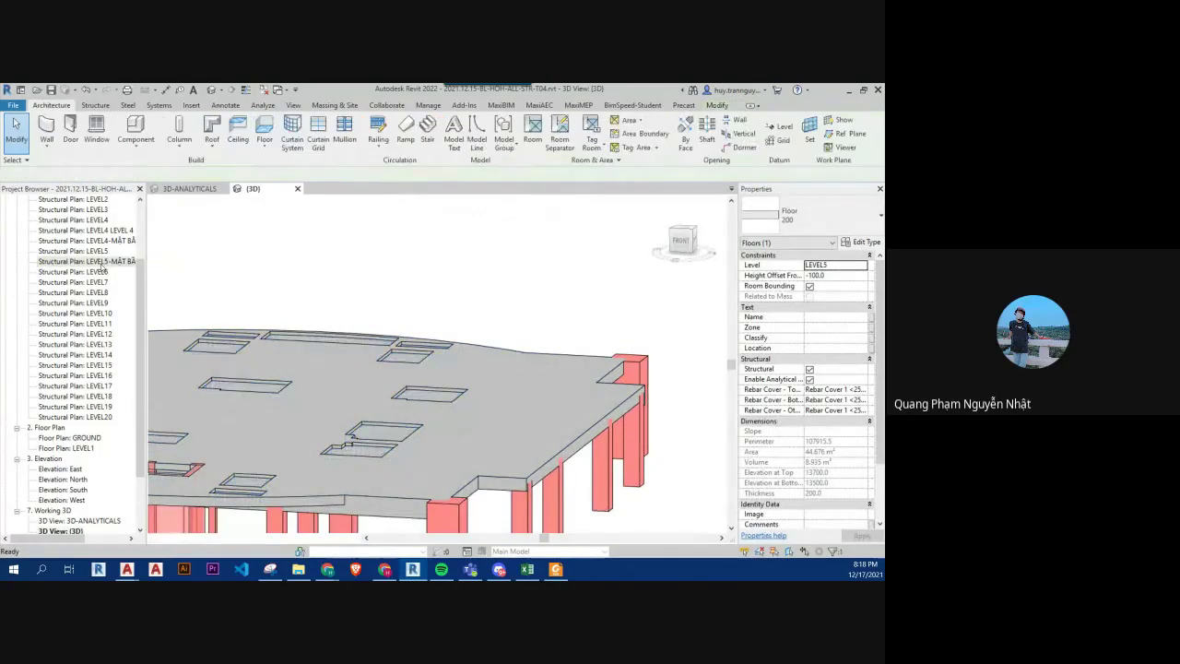
pyautogui.scroll(5, 450, 358)
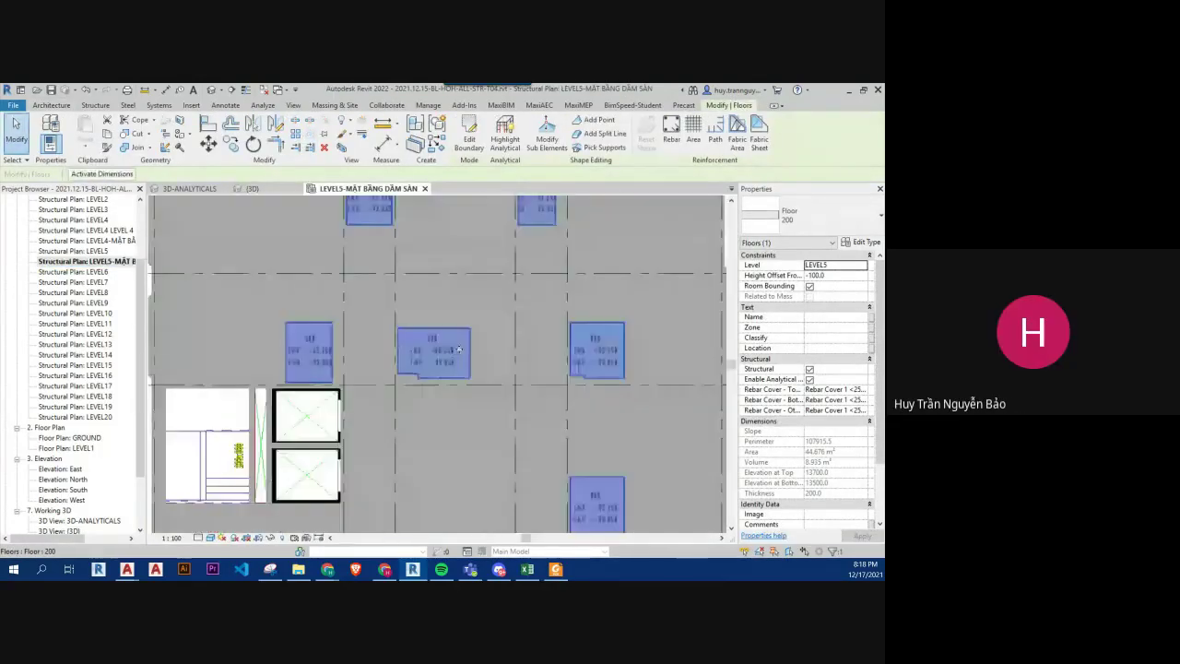
pyautogui.scroll(2, 446, 336)
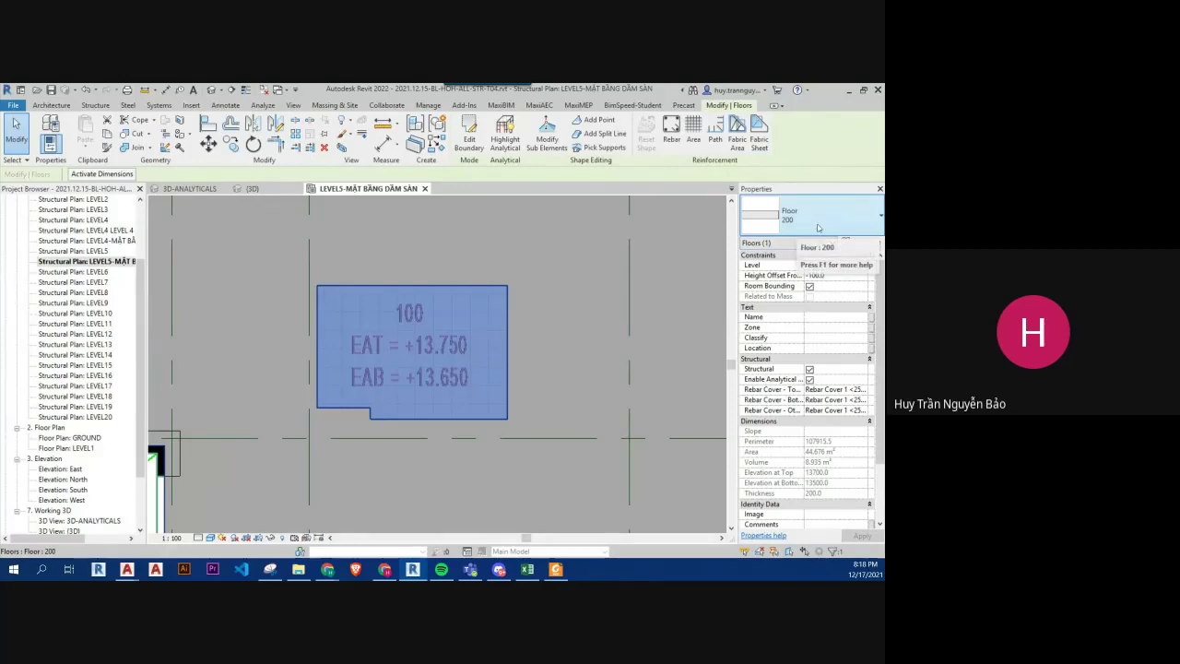
pyautogui.press('Escape')
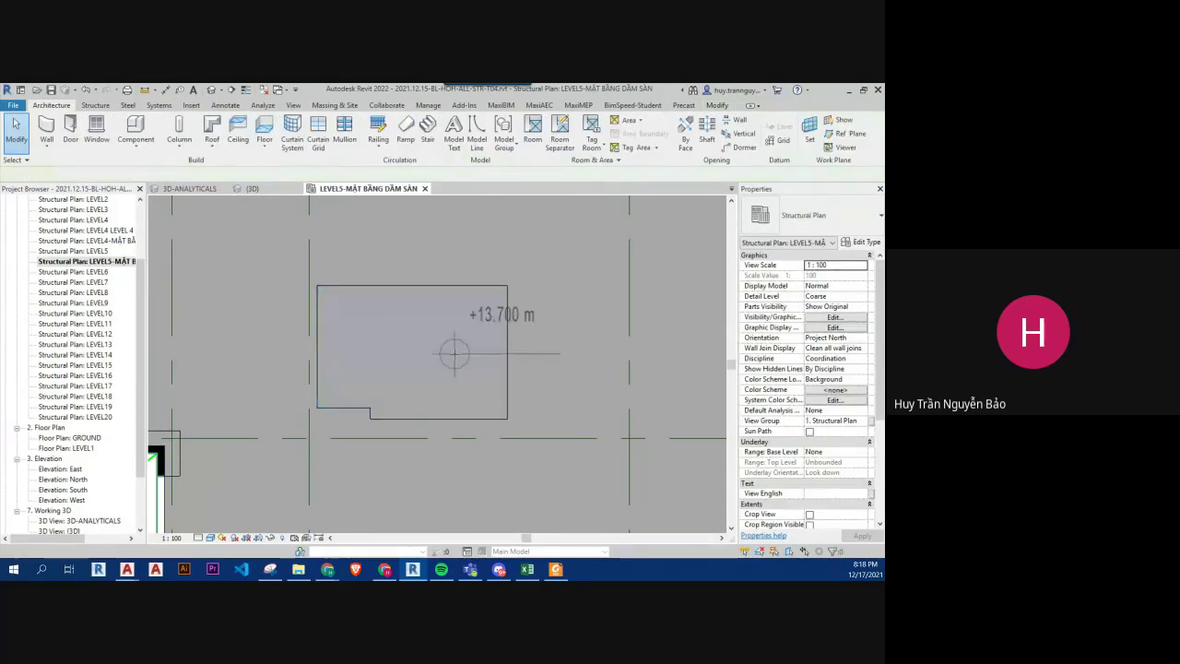
pyautogui.click(506, 304)
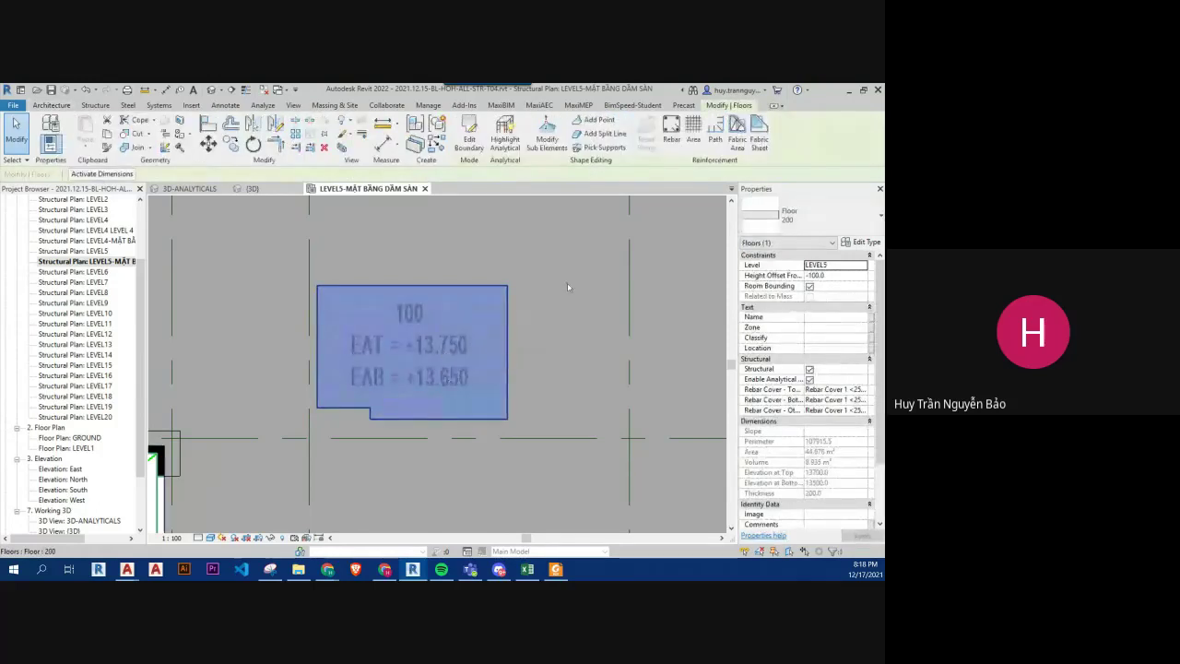
# - Duplicate the floor type as '100' with a 100 mm concrete layer and apply it to the recessed slab
pyautogui.click(810, 215)
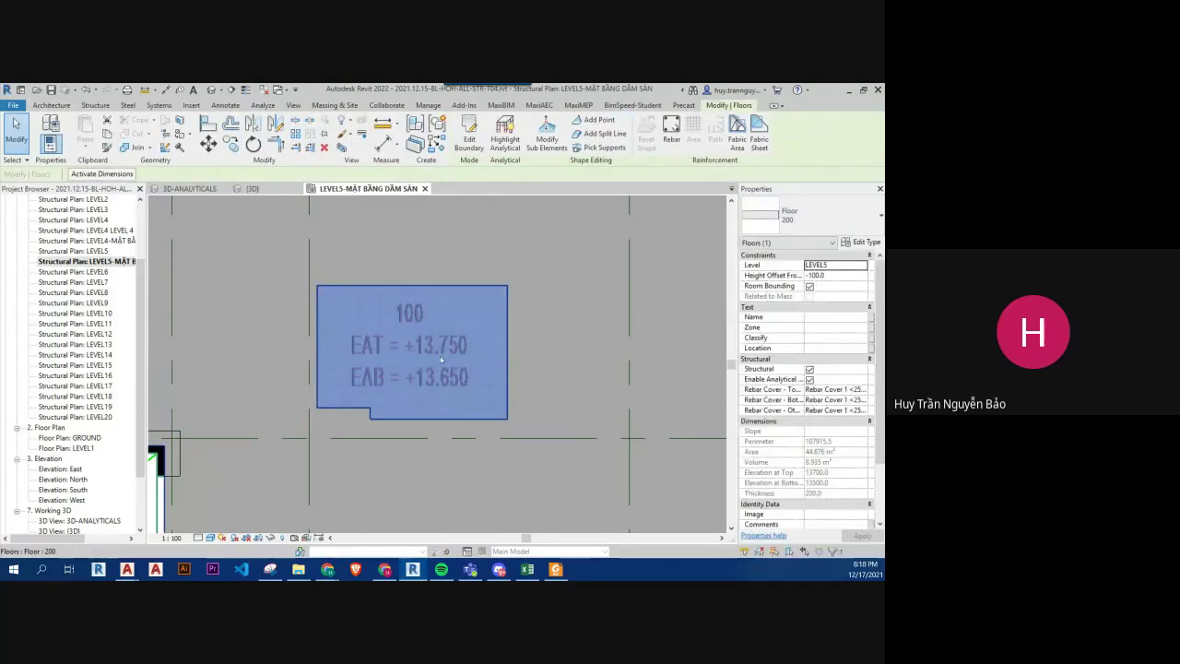
pyautogui.doubleClick(410, 347)
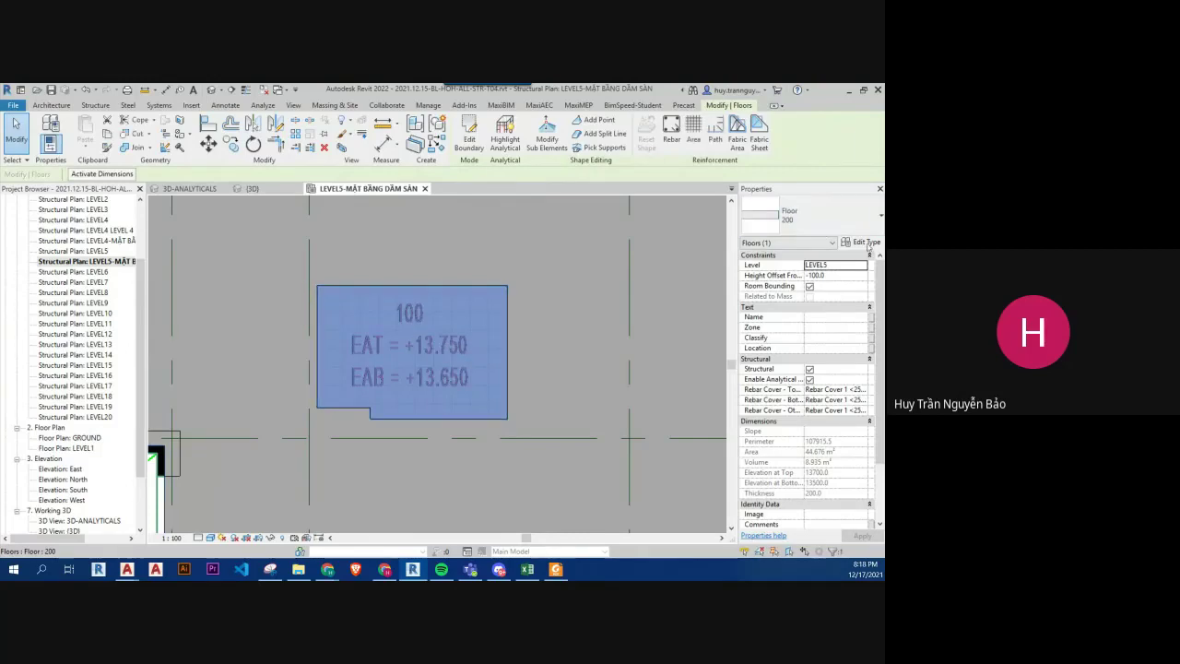
pyautogui.click(694, 165)
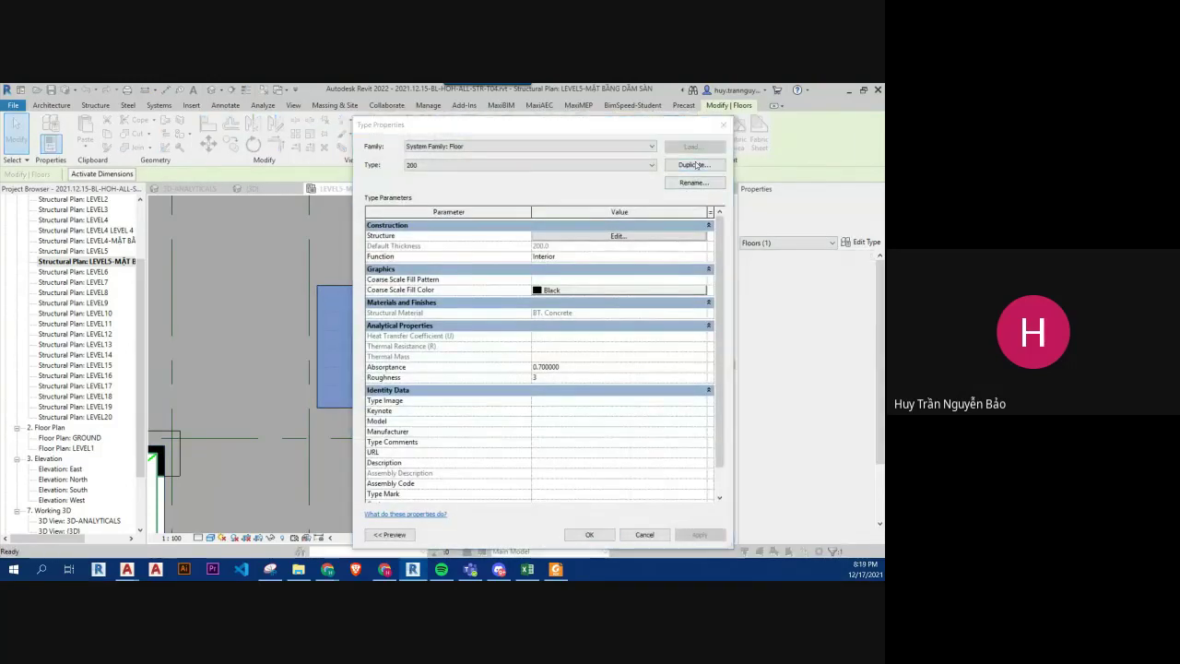
pyautogui.press('BackSpace')
pyautogui.write('100')
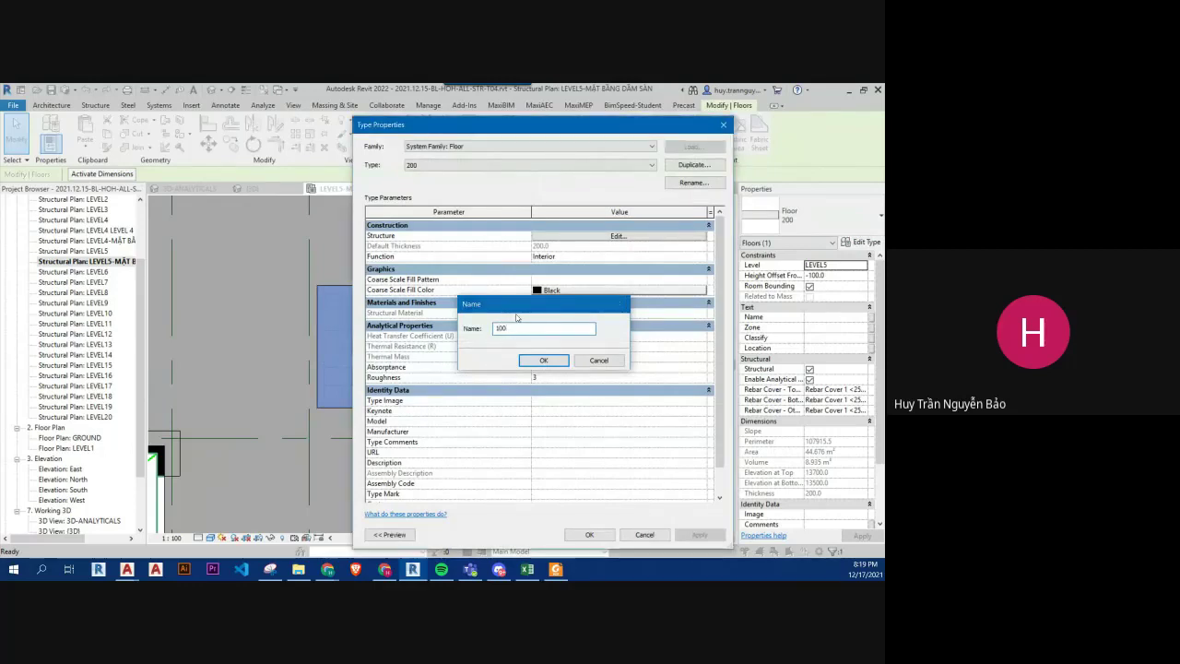
pyautogui.press('Return')
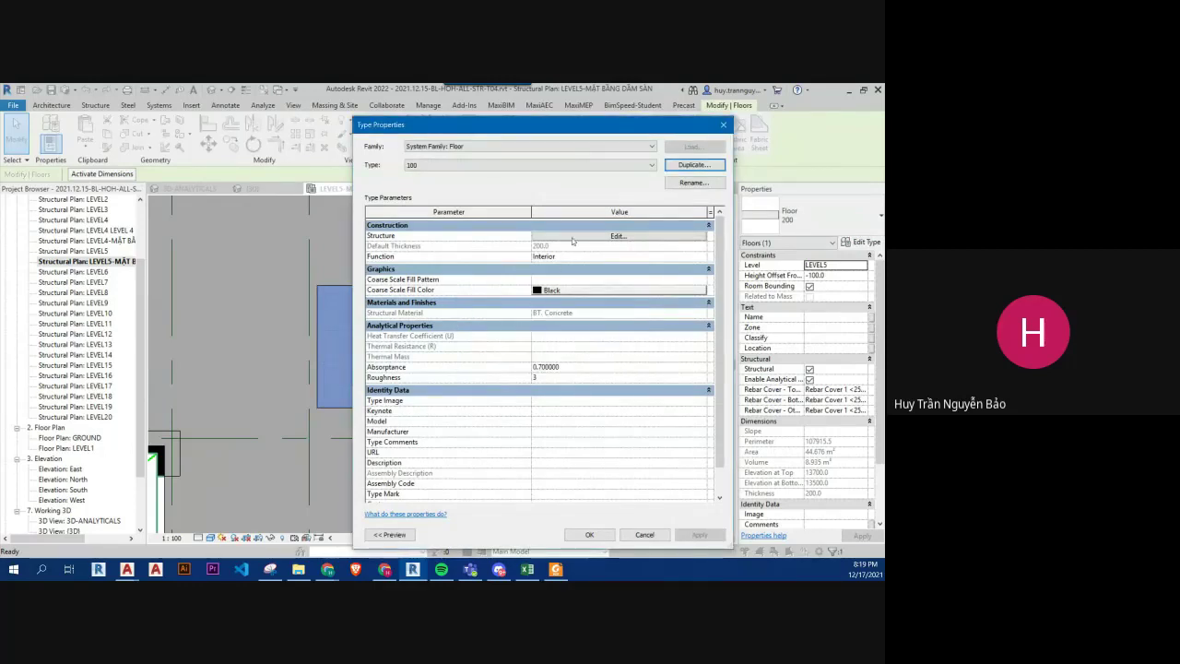
pyautogui.click(573, 238)
pyautogui.write('100')
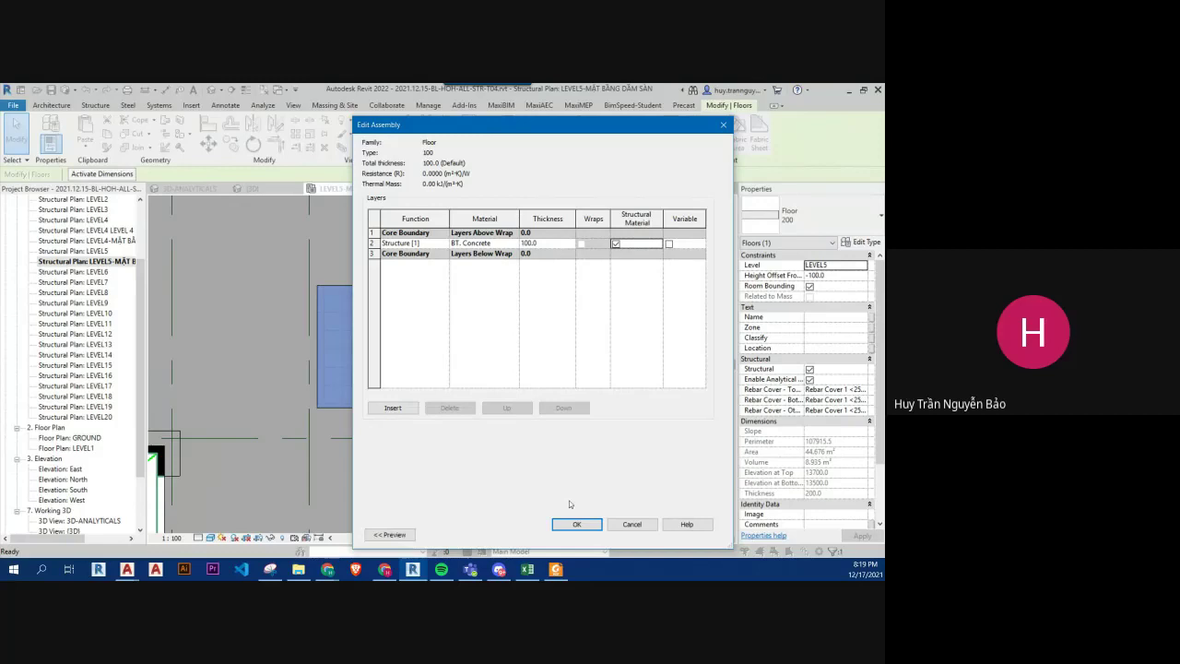
pyautogui.click(576, 524)
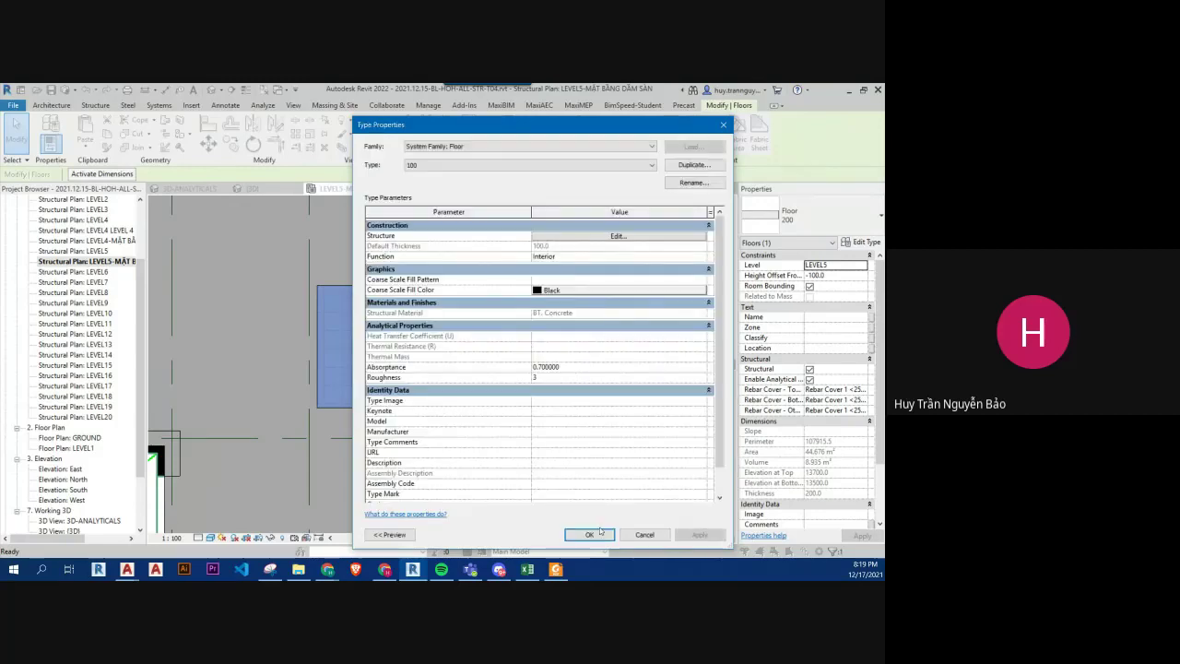
pyautogui.press('Return')
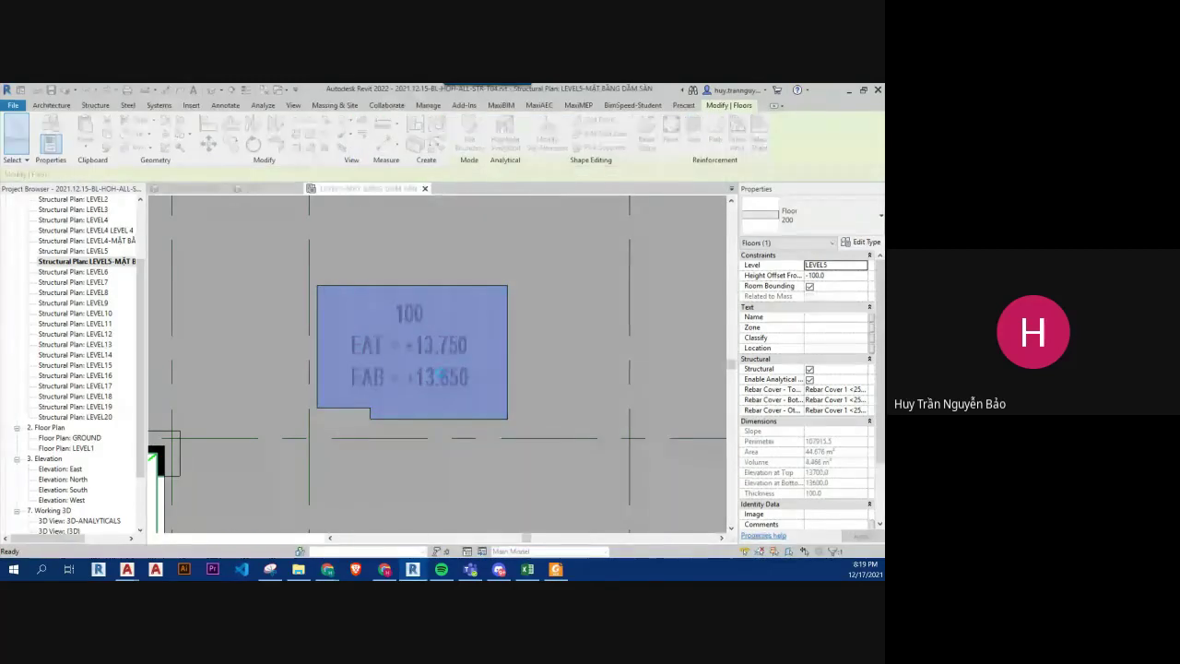
# - Check the recessed slab's elevations using Spot Elevation and repeated selections
pyautogui.scroll(-3, 444, 355)
pyautogui.click(454, 343)
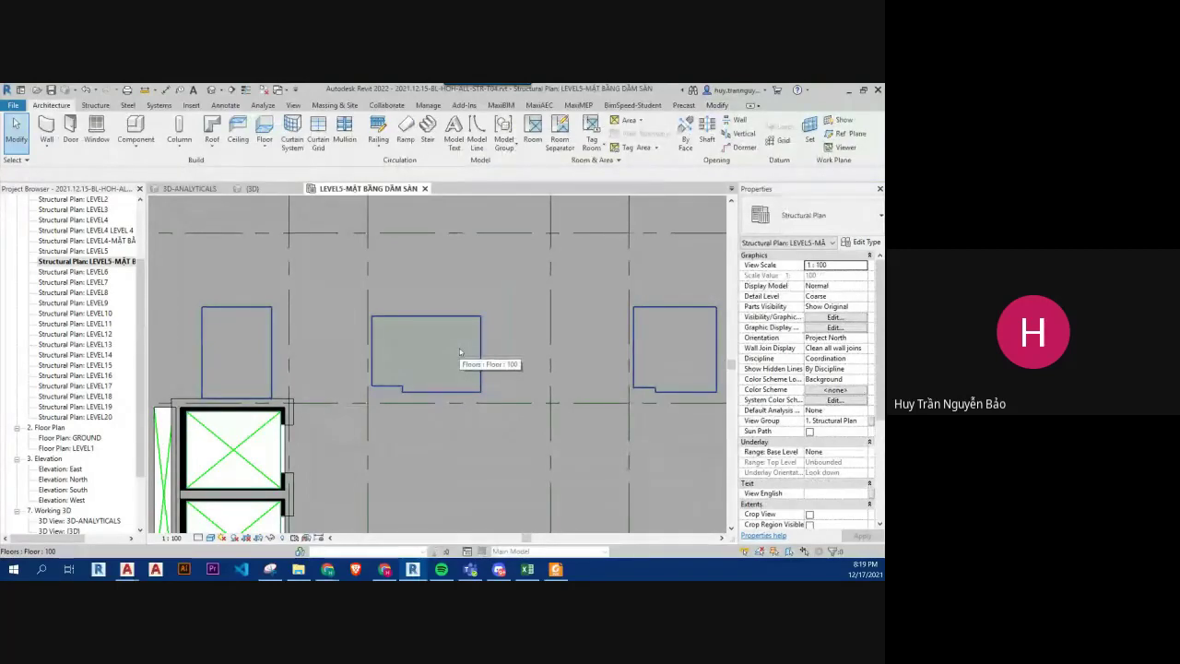
pyautogui.press('e')
pyautogui.press('l')
pyautogui.scroll(2, 442, 345)
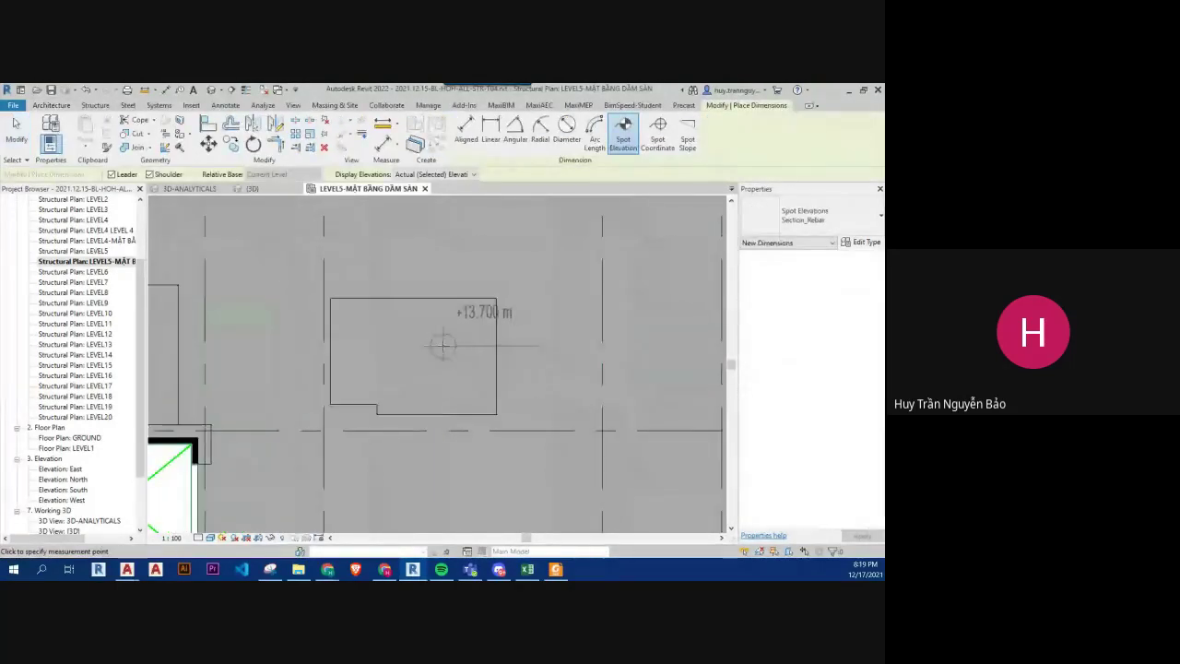
pyautogui.scroll(1, 442, 344)
pyautogui.press('Escape')
pyautogui.press('Escape')
pyautogui.click(443, 345)
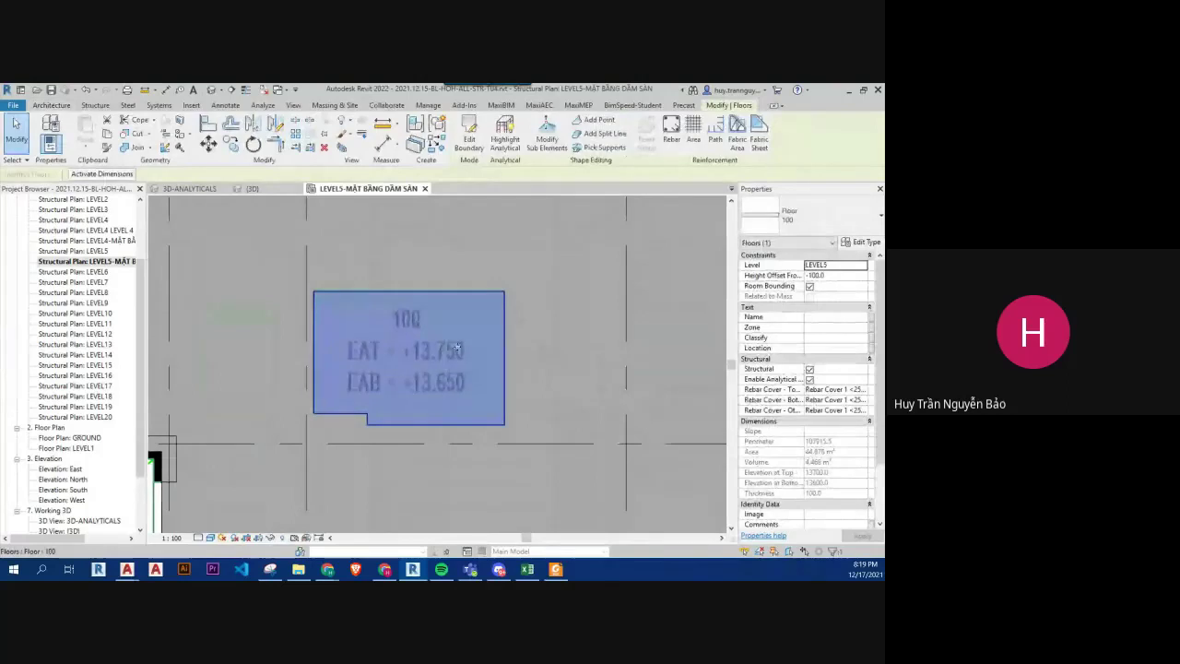
pyautogui.press('Escape')
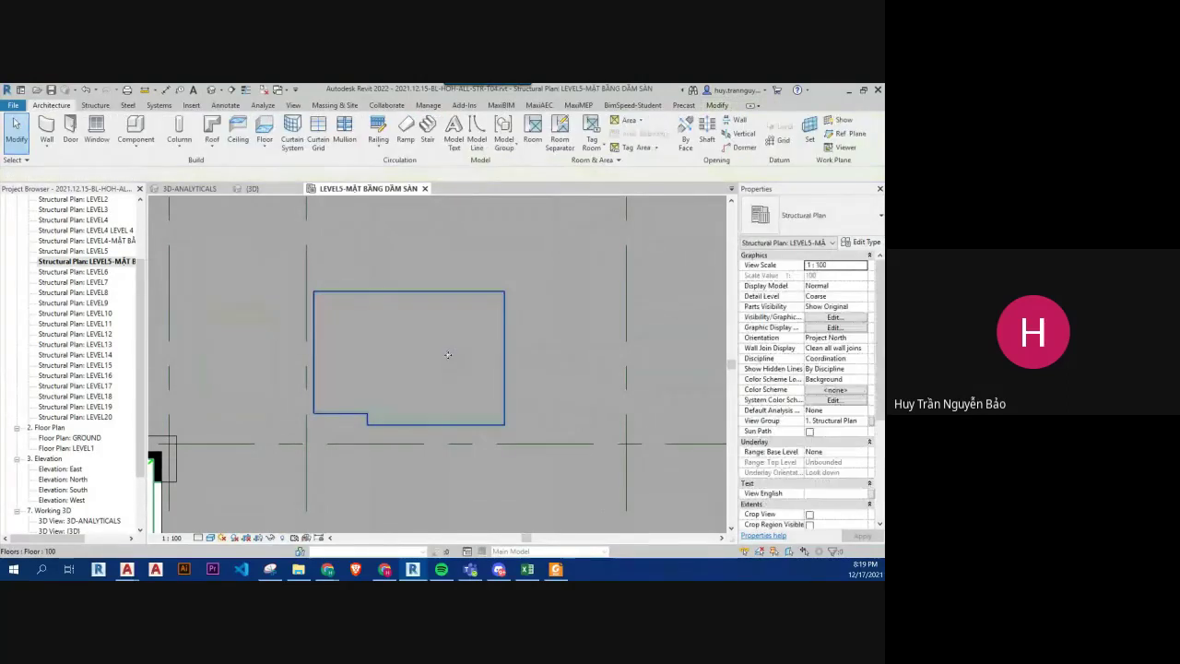
pyautogui.click(447, 355)
pyautogui.press('Escape')
pyautogui.press('e')
pyautogui.press('l')
pyautogui.press('Escape')
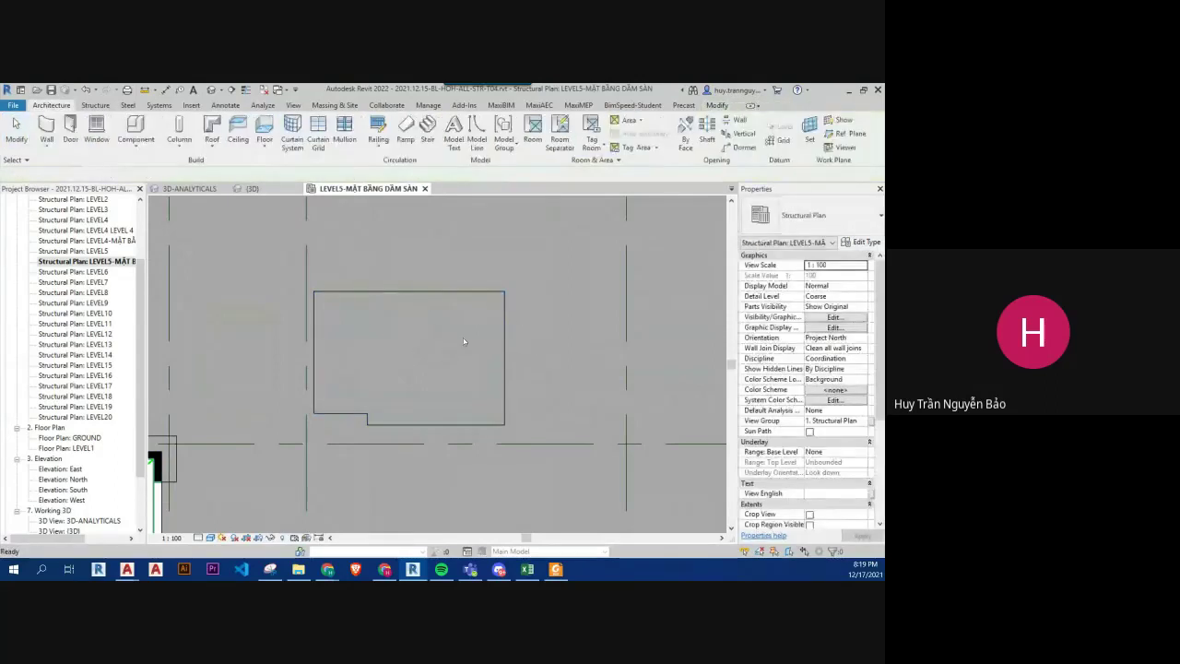
# - Change the recessed slab's Height Offset From Level to -50 and close the Project Browser
pyautogui.click(463, 337)
pyautogui.click(838, 277)
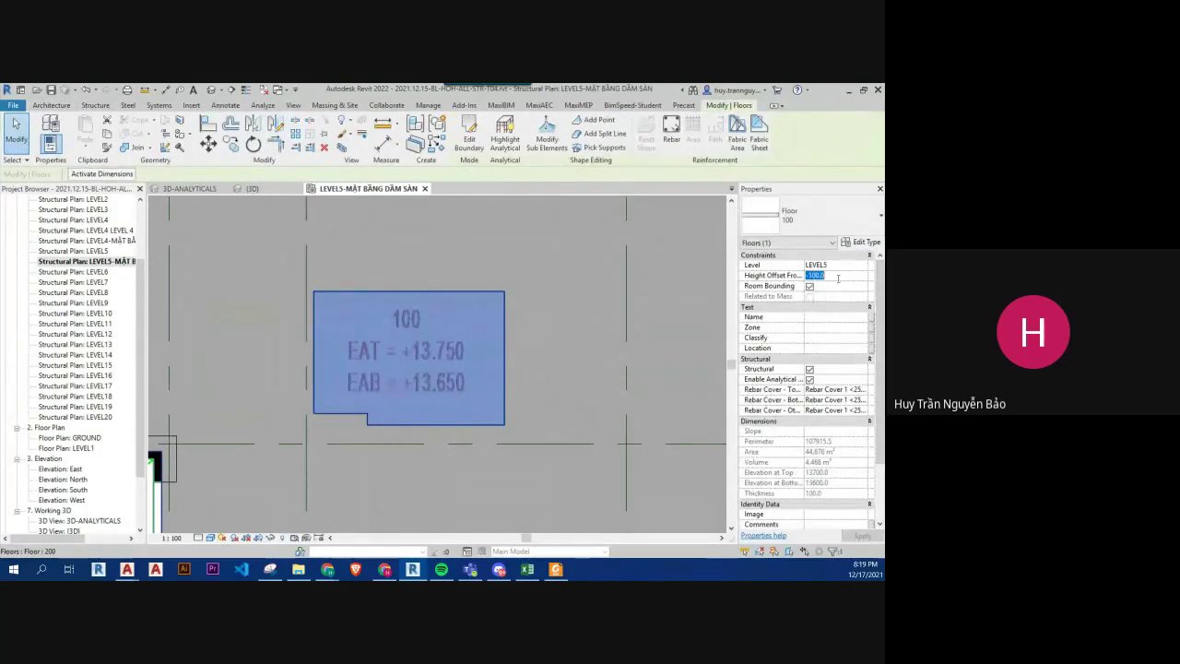
pyautogui.write('-50')
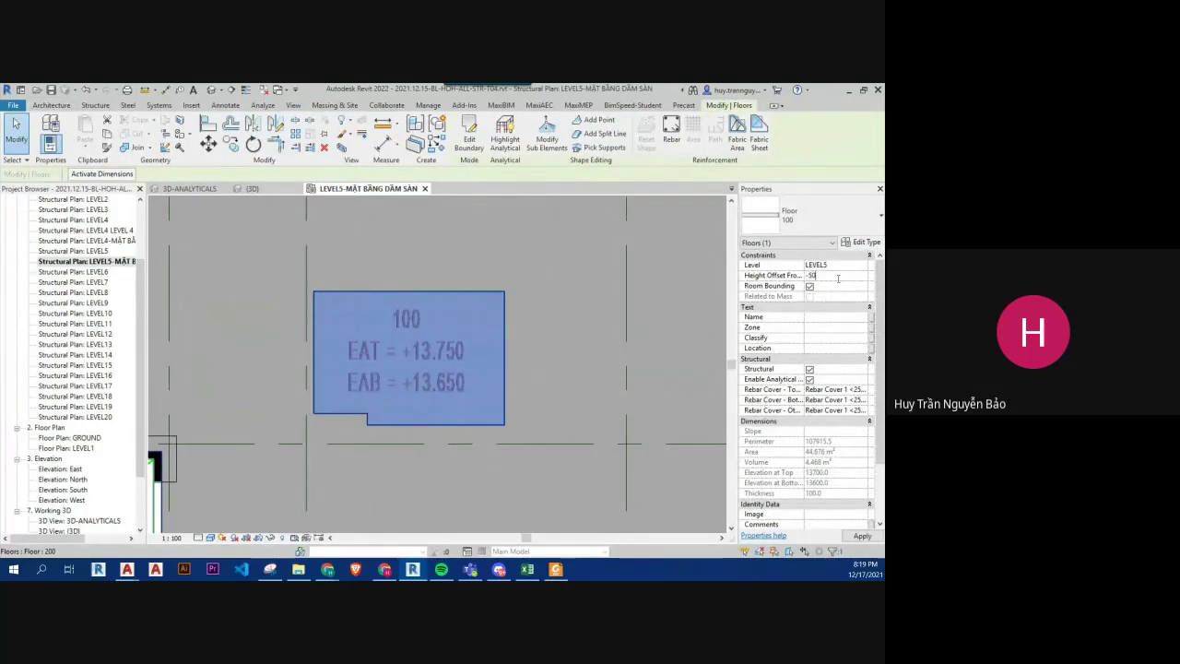
pyautogui.press('Return')
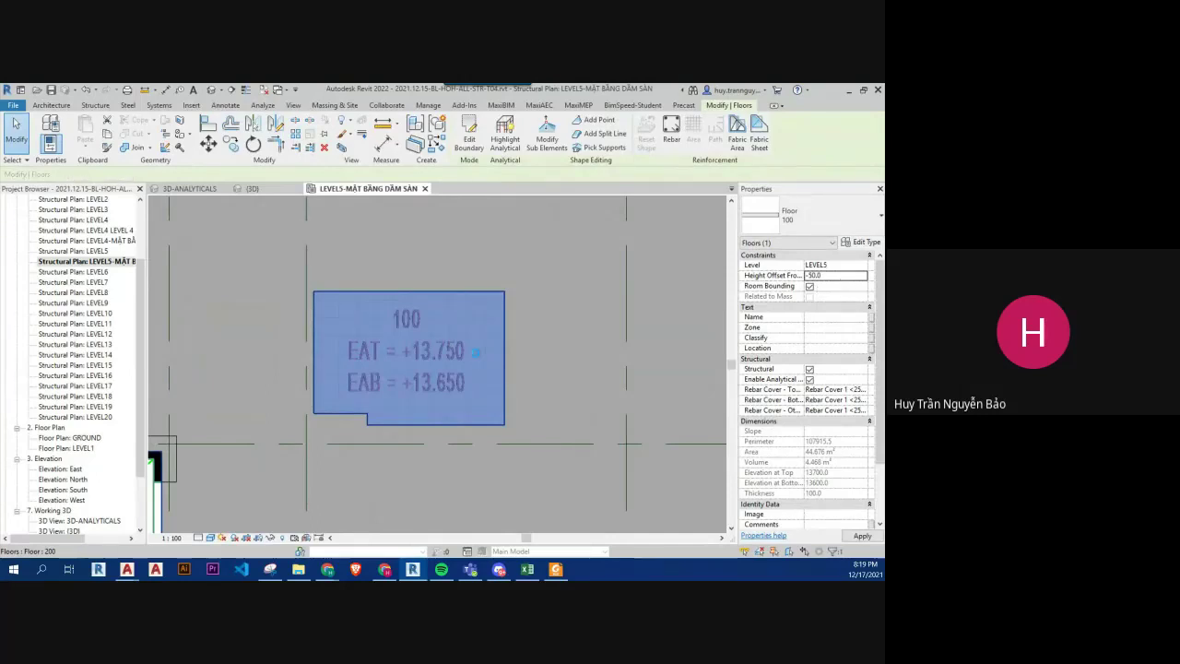
pyautogui.press('Escape')
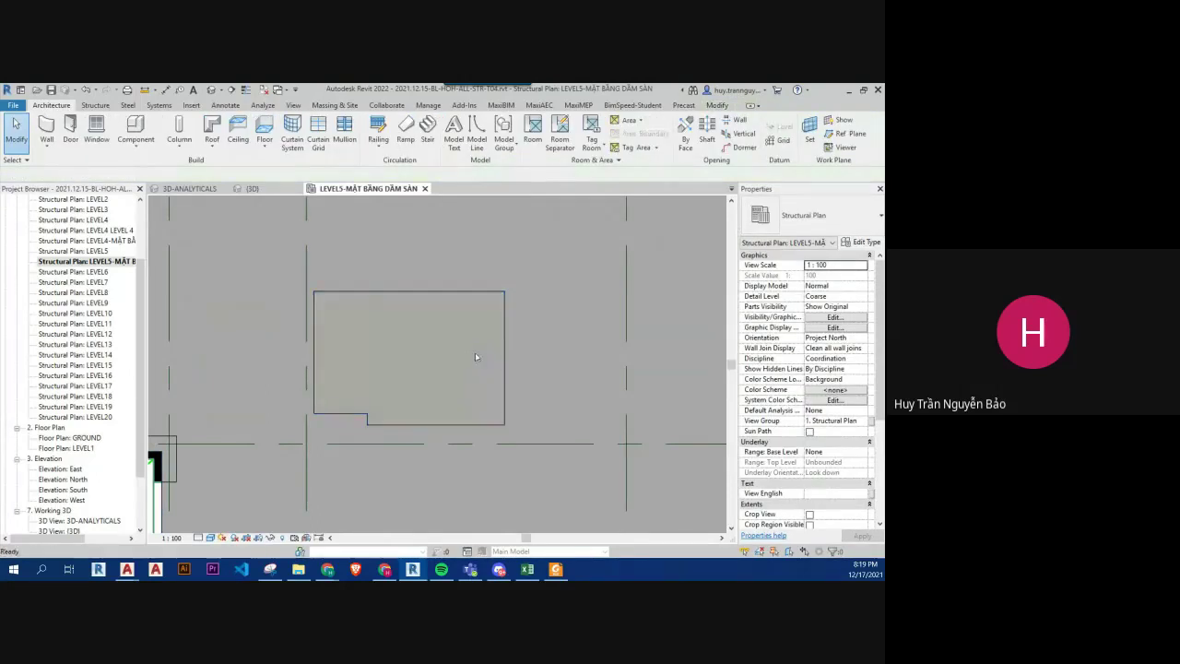
pyautogui.click(475, 353)
pyautogui.press('Escape')
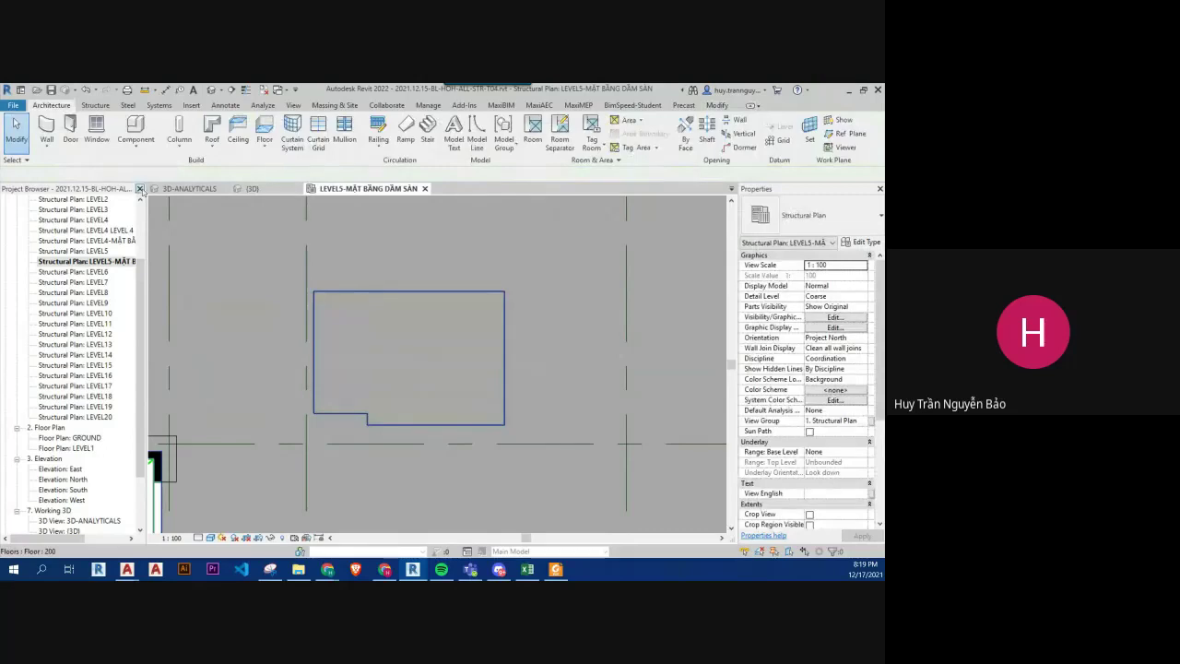
pyautogui.click(139, 188)
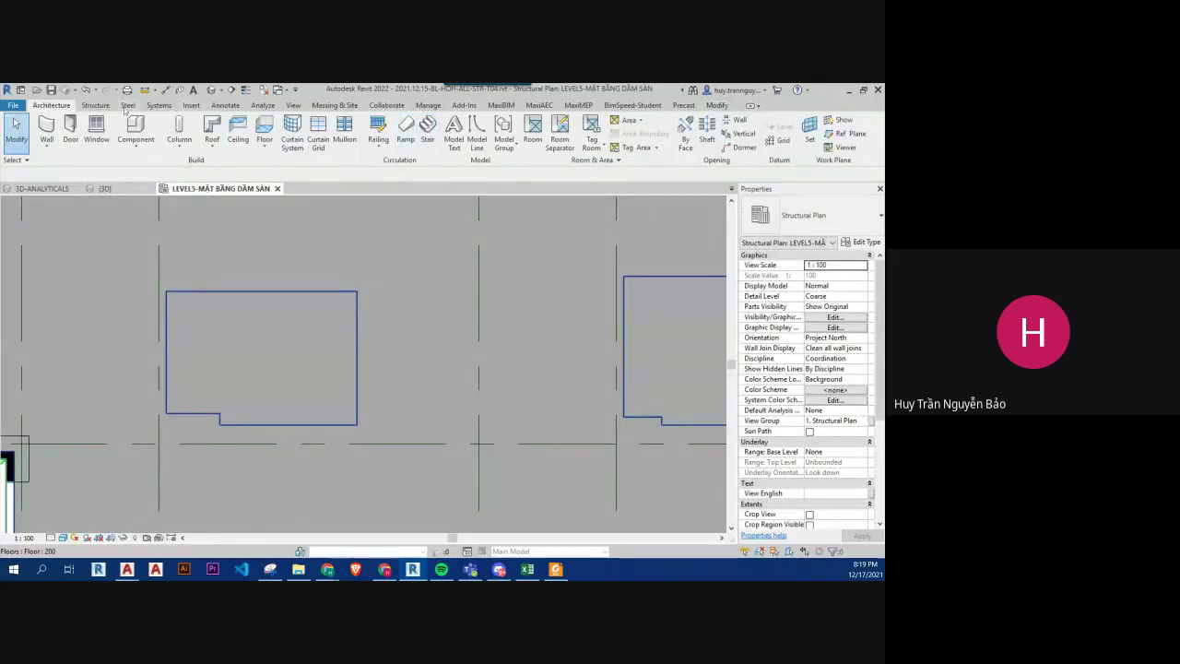
# - Restore the Project Browser from View > User Interface
pyautogui.click(293, 105)
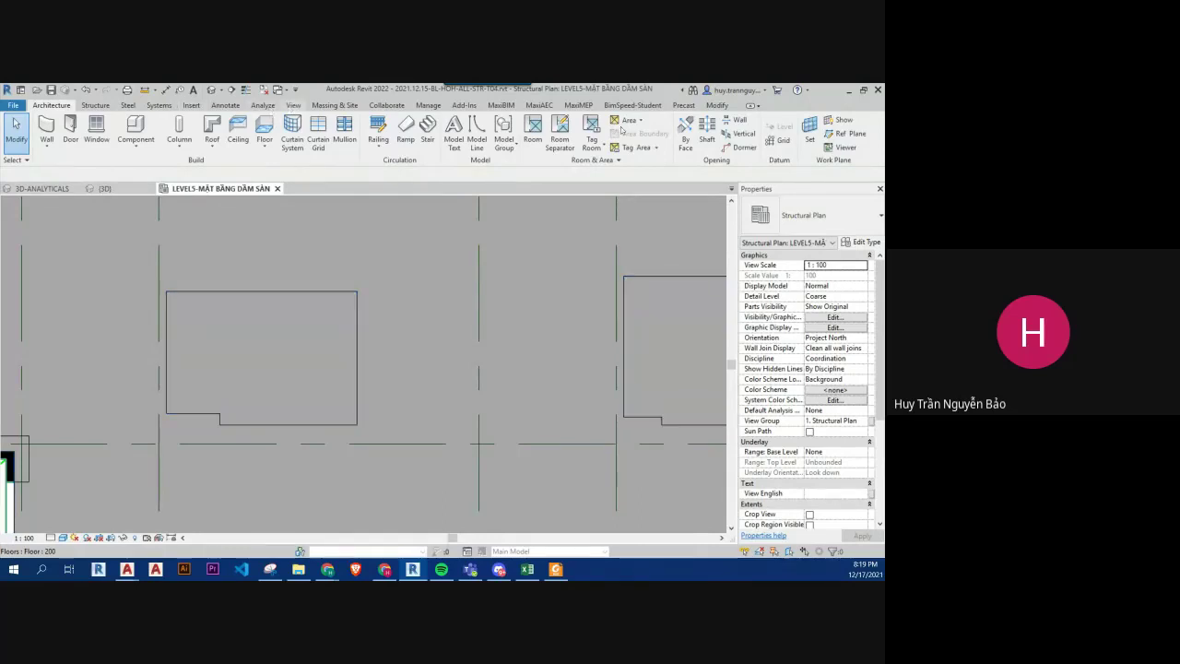
pyautogui.click(835, 153)
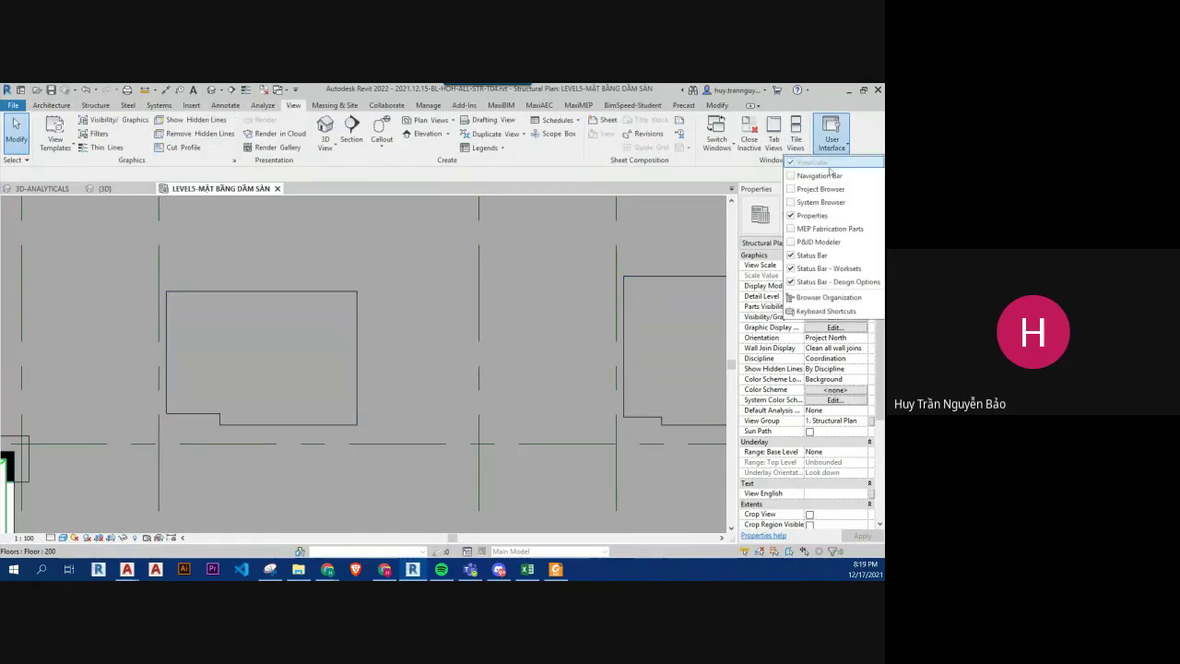
pyautogui.click(830, 190)
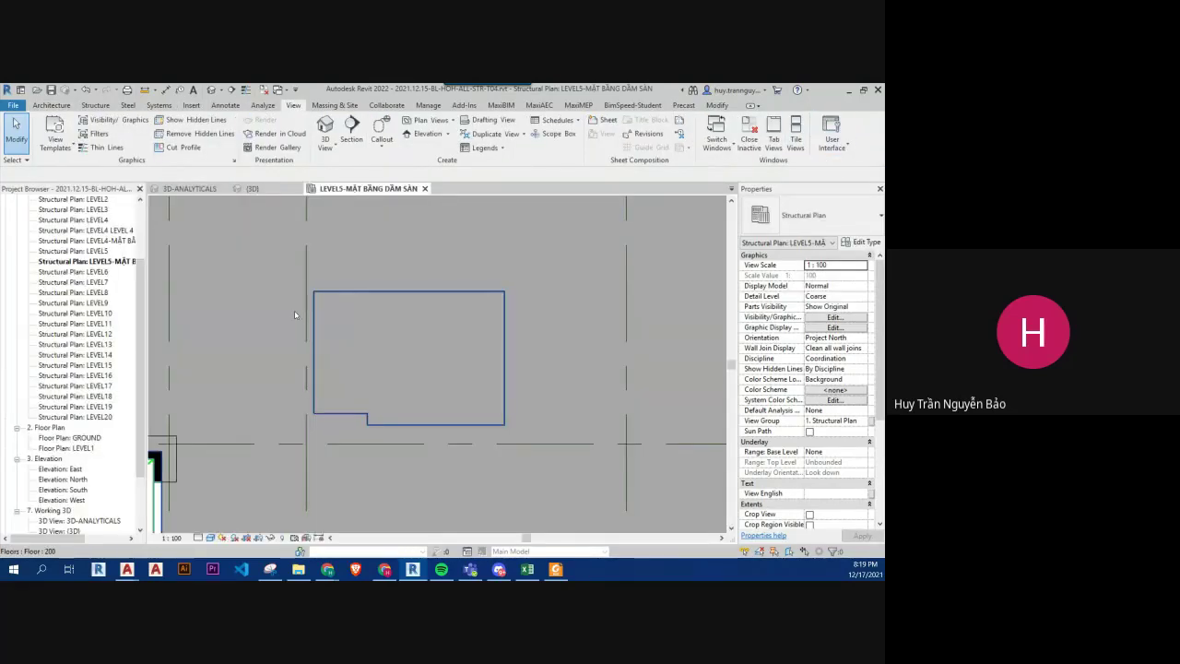
pyautogui.scroll(-3, 295, 308)
pyautogui.scroll(-2, 436, 311)
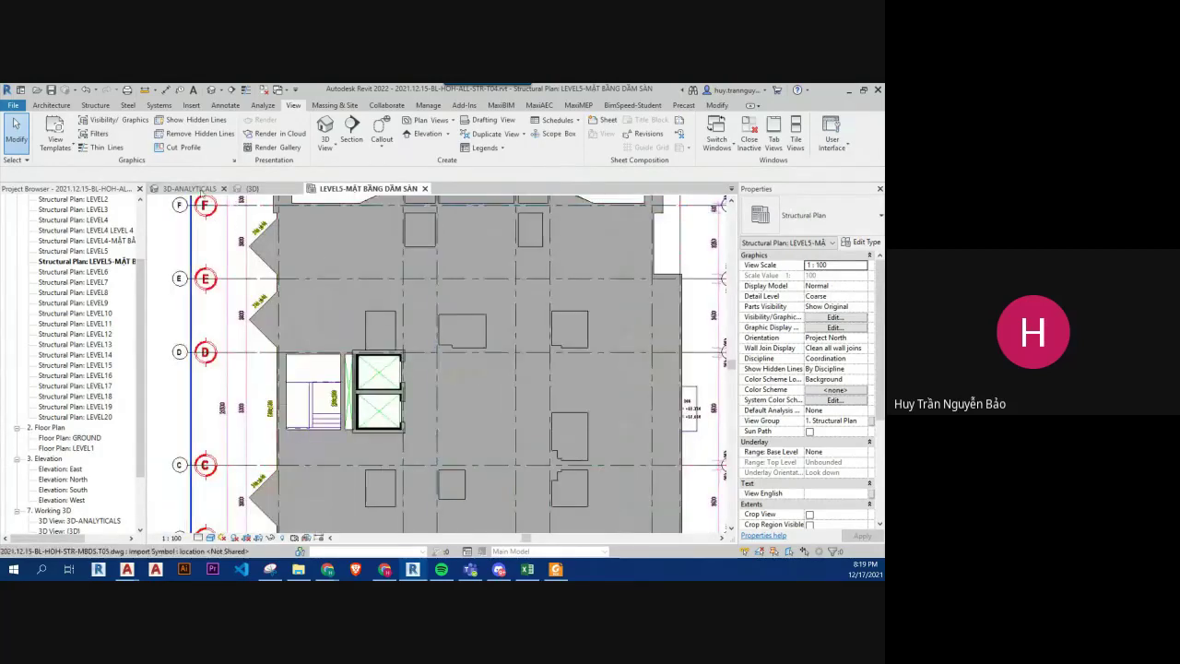
# - Glance at 3D-ANALYTICALS, select the large 200 slab, and close all other view tabs
pyautogui.hotkey('ctrl', 'Tab')
pyautogui.hotkey('ctrl', 'Tab')
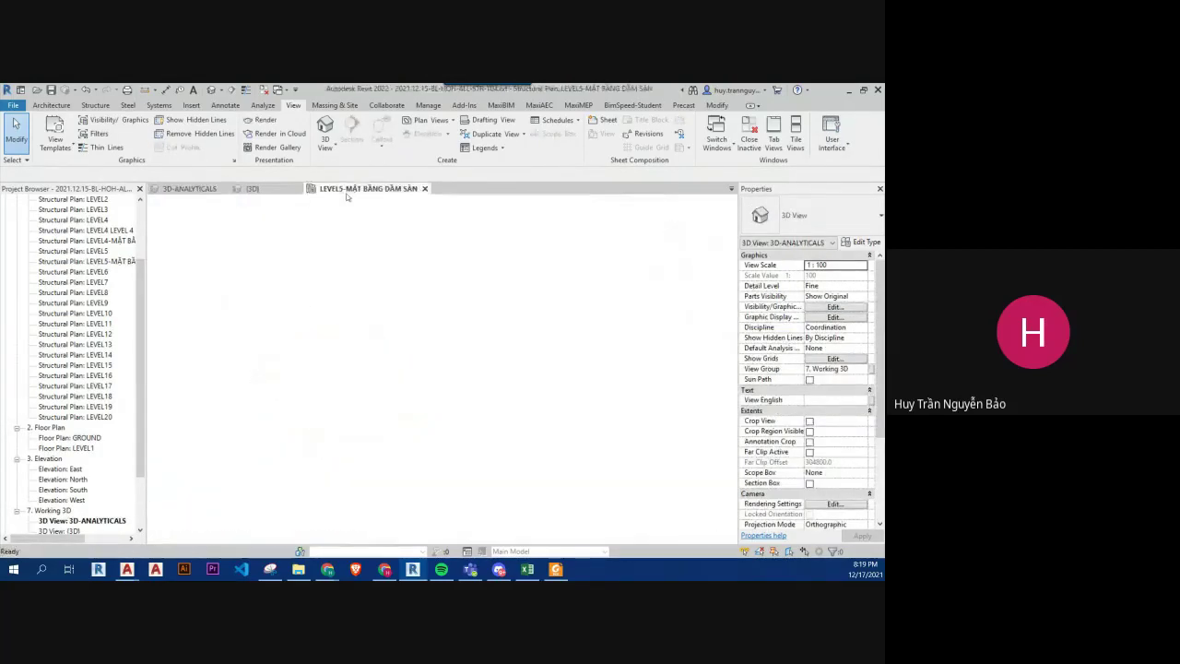
pyautogui.click(452, 321)
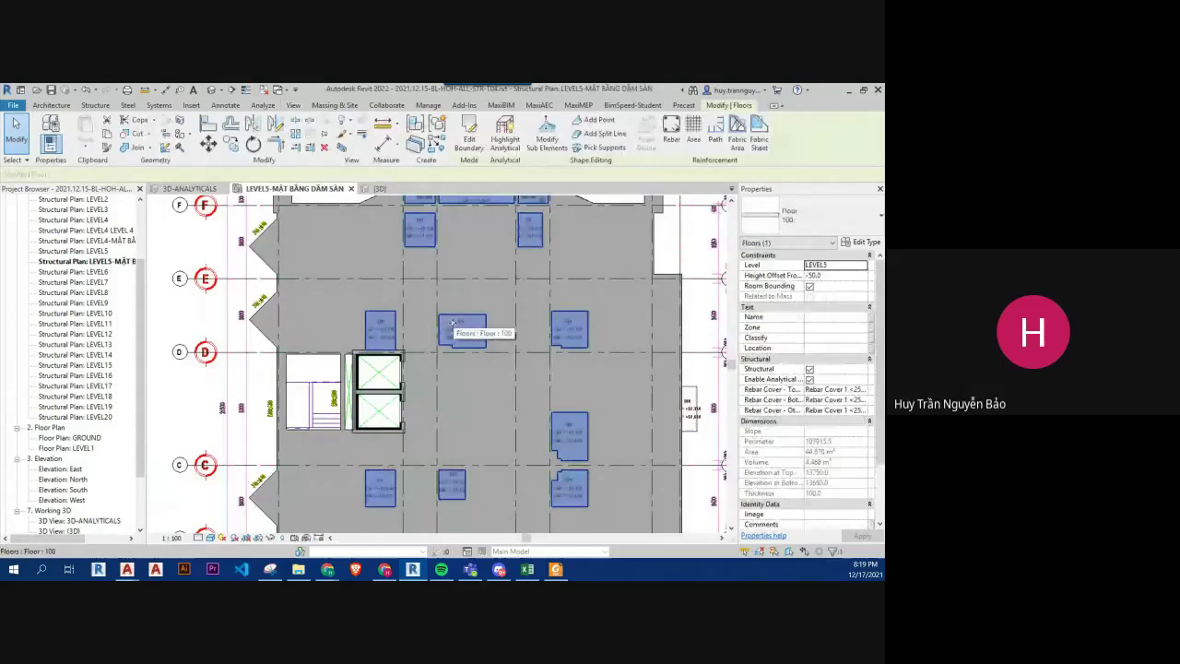
pyautogui.click(487, 392)
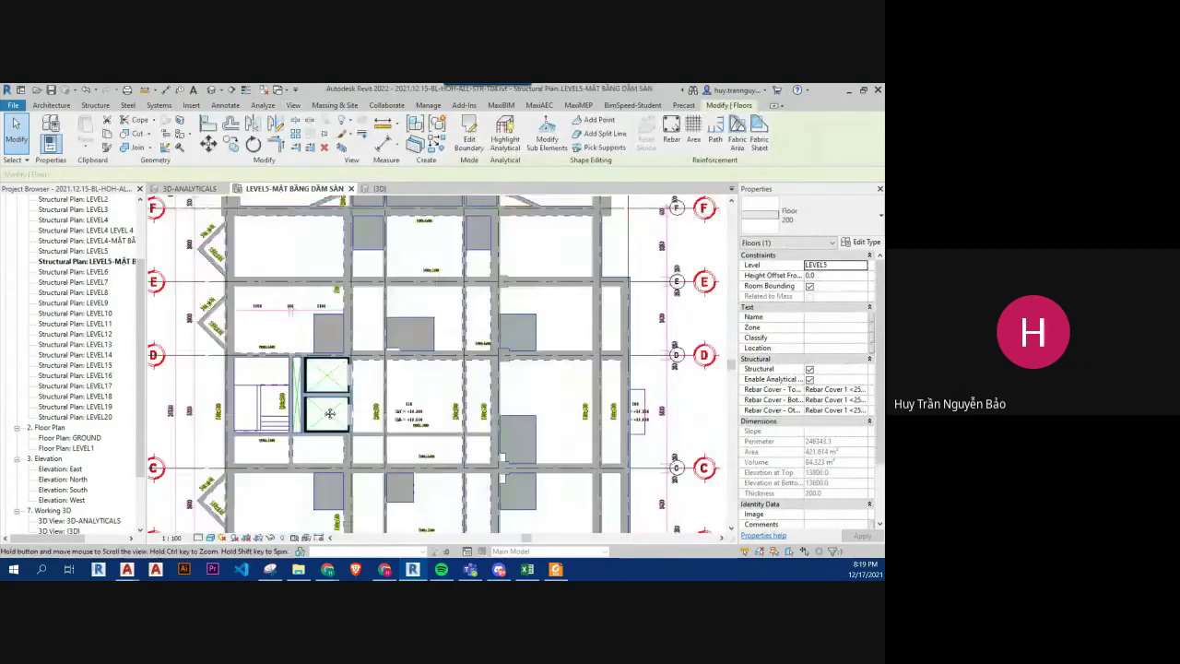
pyautogui.moveTo(488, 395); pyautogui.dragTo(305, 397, button='middle')
pyautogui.scroll(-5, 387, 396)
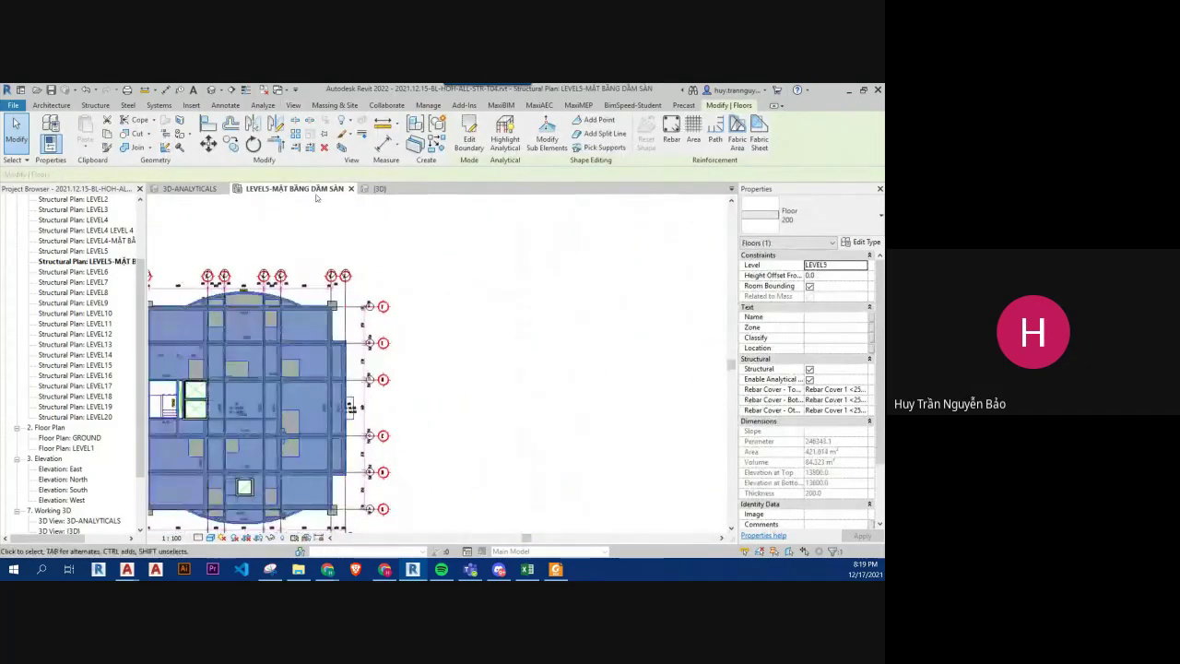
pyautogui.click(263, 89)
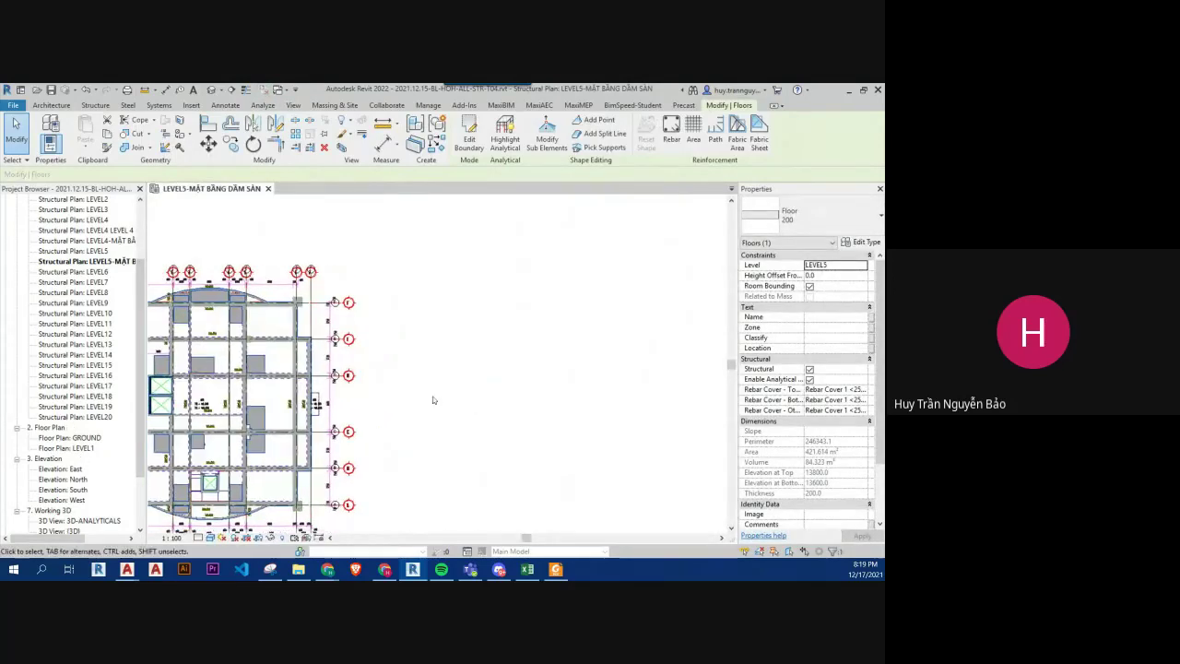
pyautogui.scroll(-2, 350, 406)
# - Move the large Floor 200 slab 20000 mm to the right and reopen the {3D} view
pyautogui.press('m')
pyautogui.press('v')
pyautogui.click(407, 420)
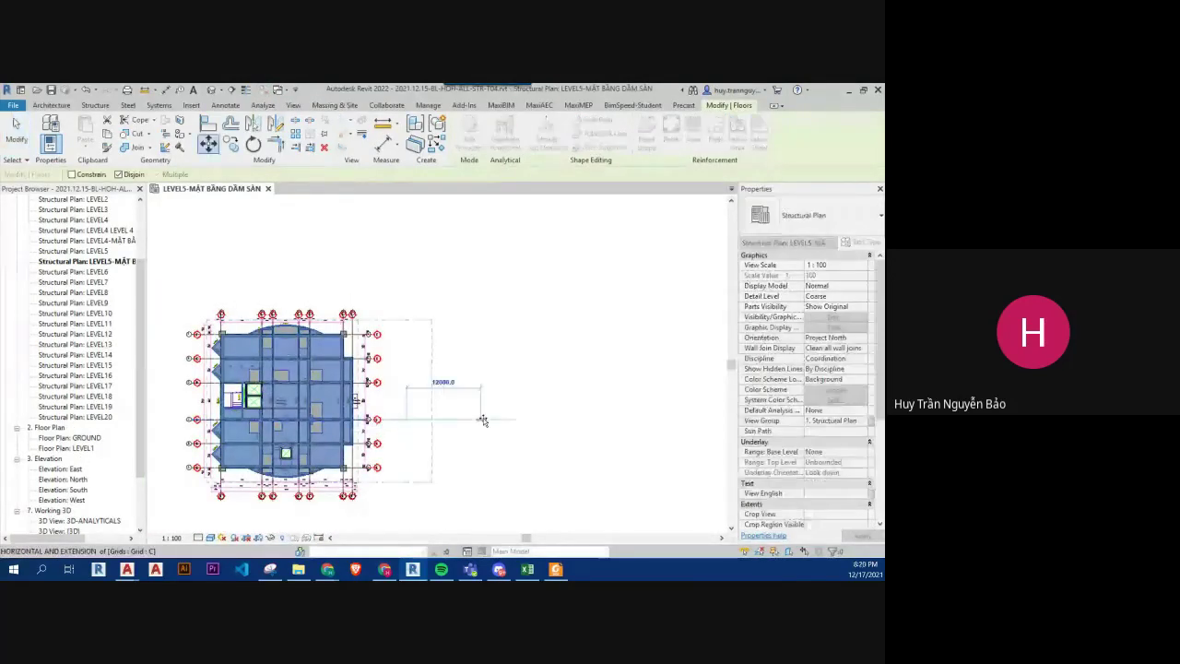
pyautogui.write('20000')
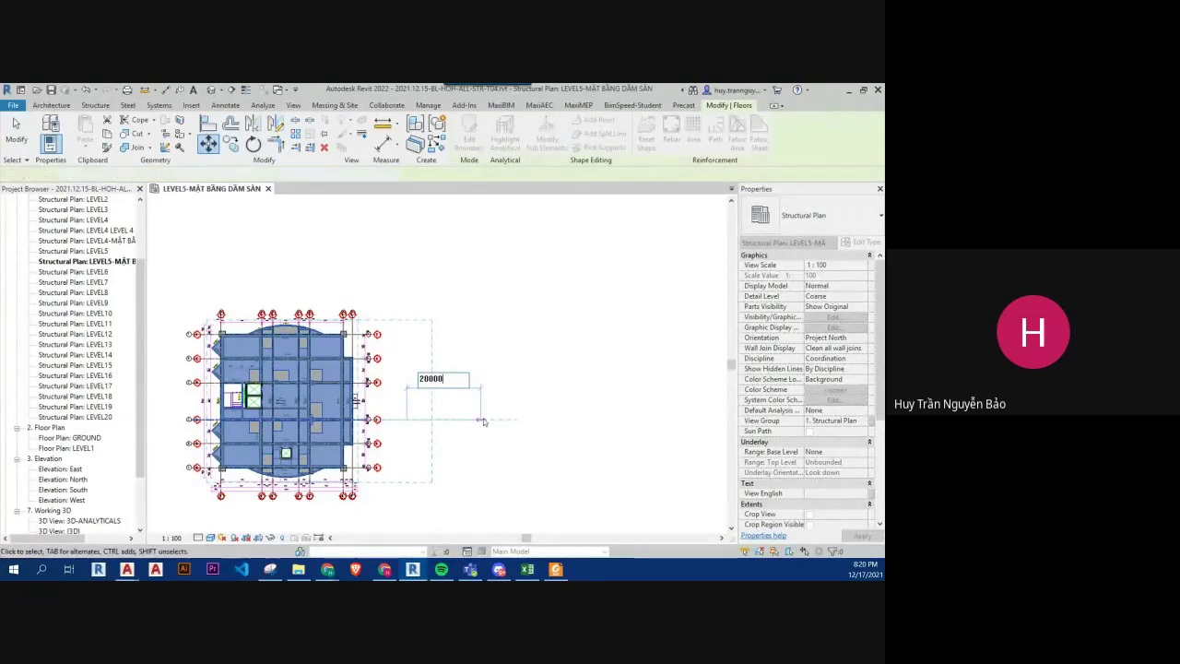
pyautogui.press('Return')
pyautogui.scroll(-3, 67, 466)
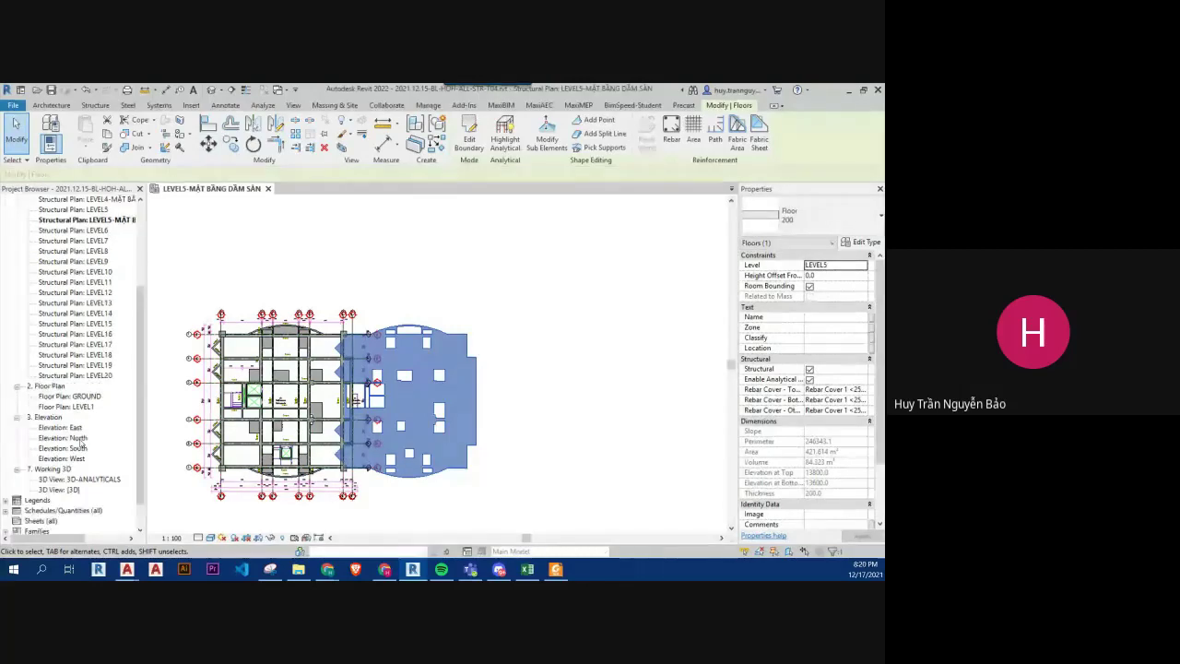
pyautogui.doubleClick(60, 458)
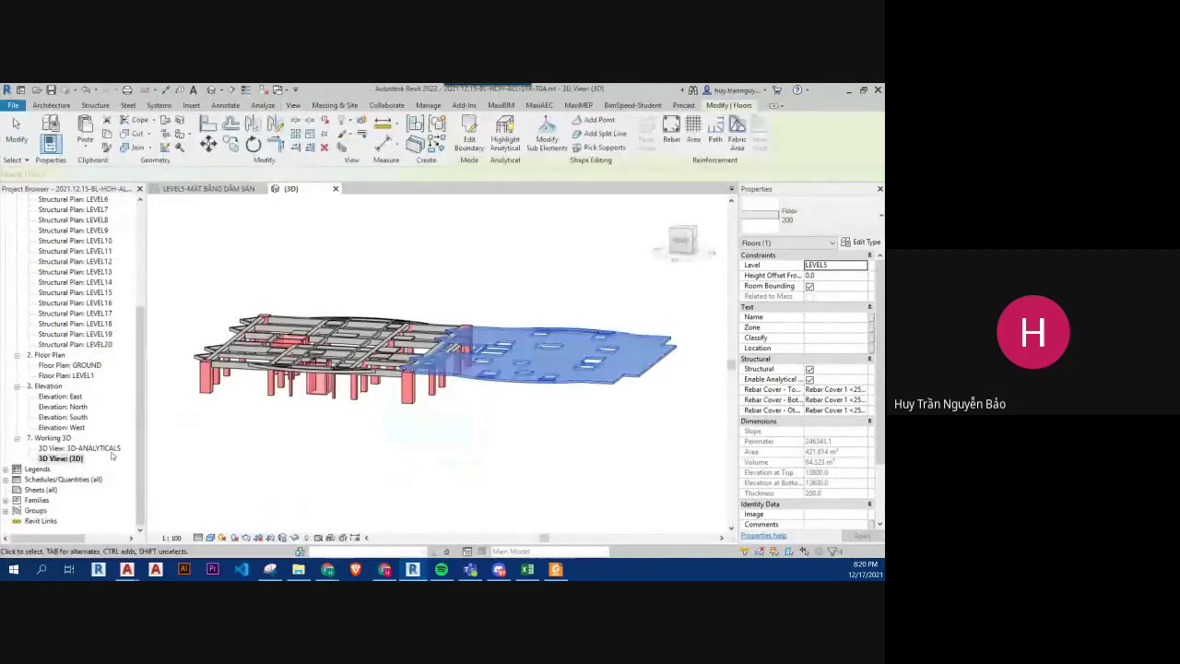
# - In 3D-ANALYTICALS, move the top analytical floor 20000 sideways, then return to {3D}
pyautogui.doubleClick(79, 448)
pyautogui.keyDown('shift'); pyautogui.moveTo(476, 461); pyautogui.dragTo(583, 292, button='middle'); pyautogui.keyUp('shift')
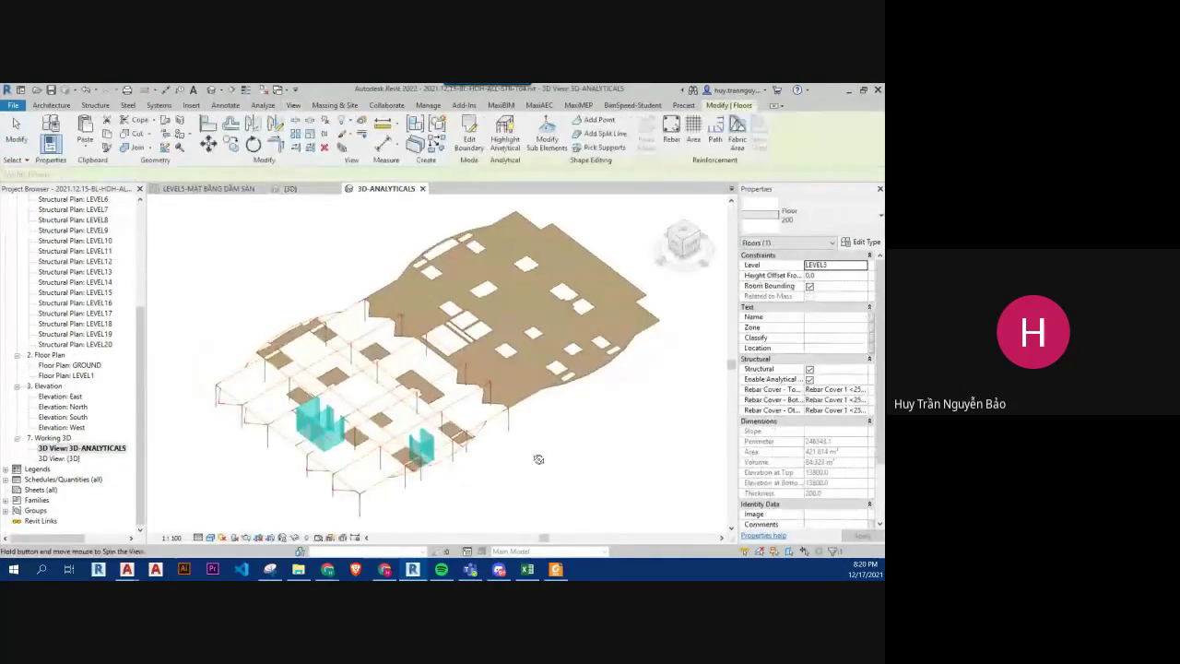
pyautogui.click(541, 292)
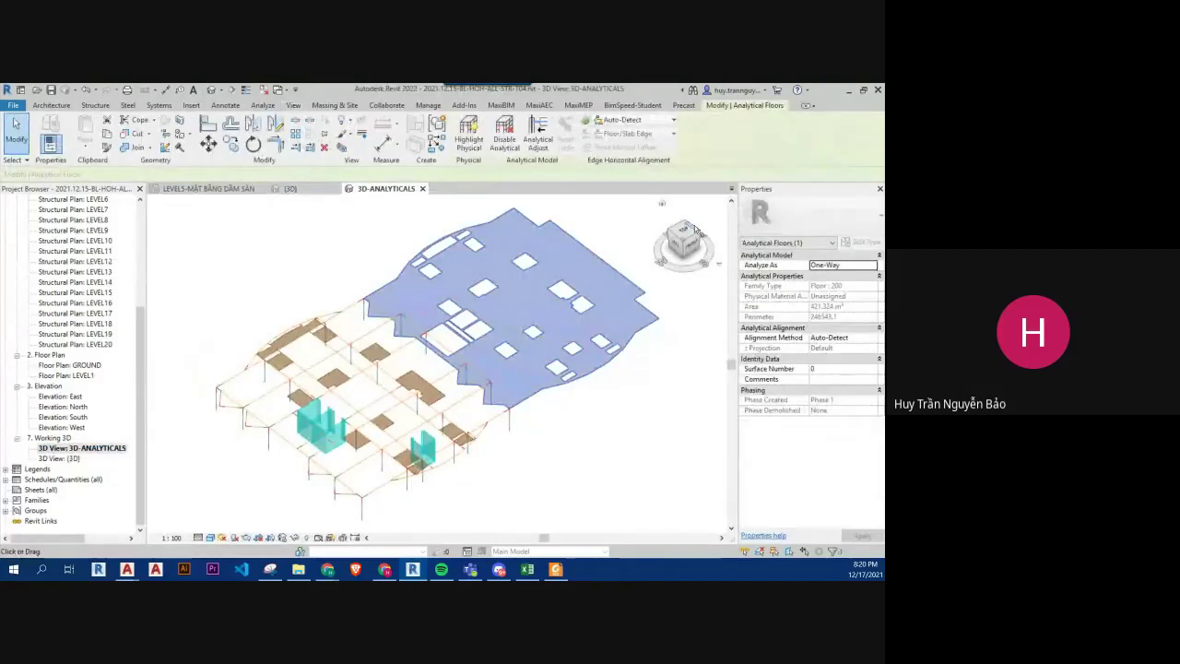
pyautogui.click(684, 232)
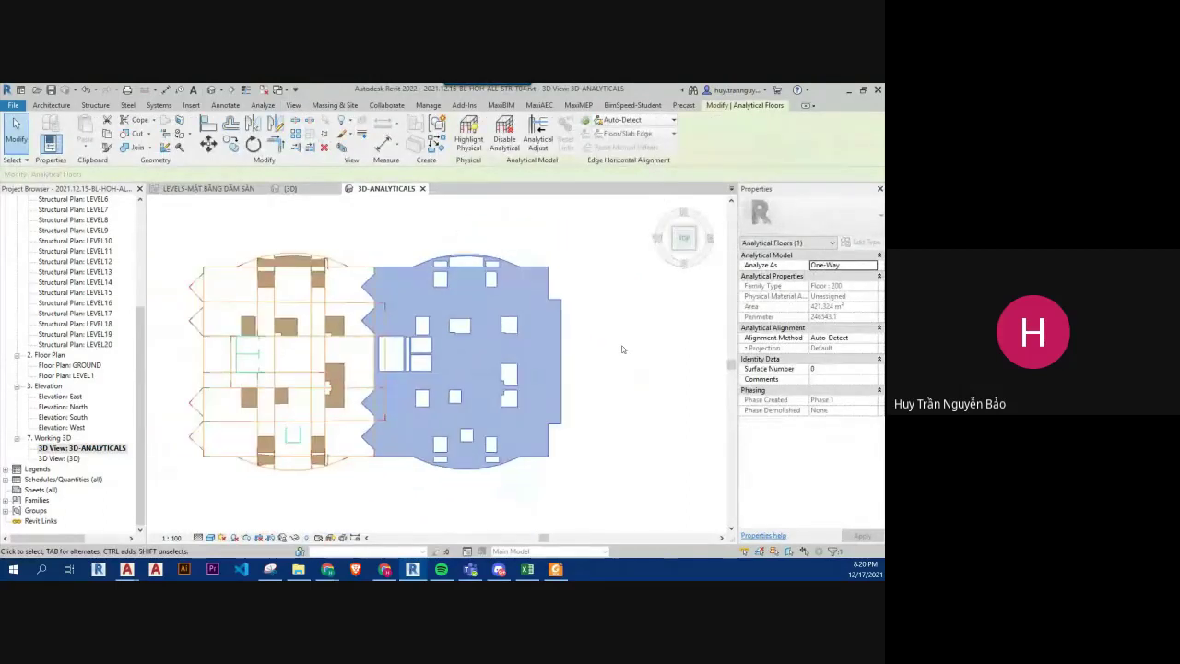
pyautogui.press('m')
pyautogui.press('v')
pyautogui.click(676, 367)
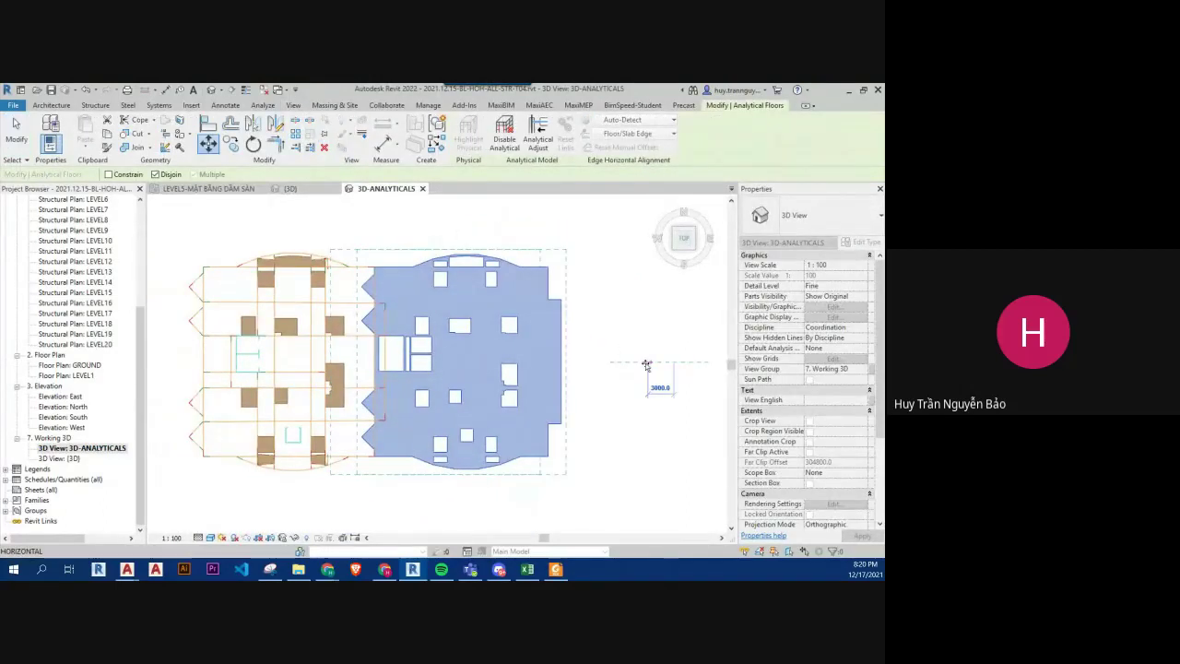
pyautogui.write('20000')
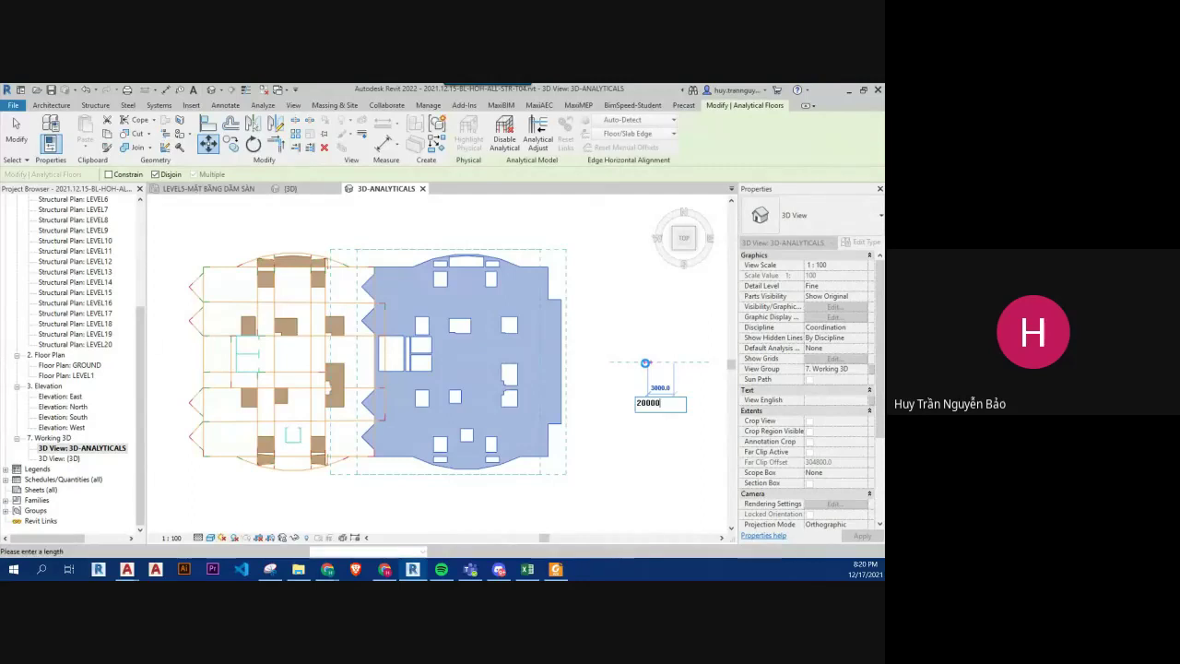
pyautogui.press('Return')
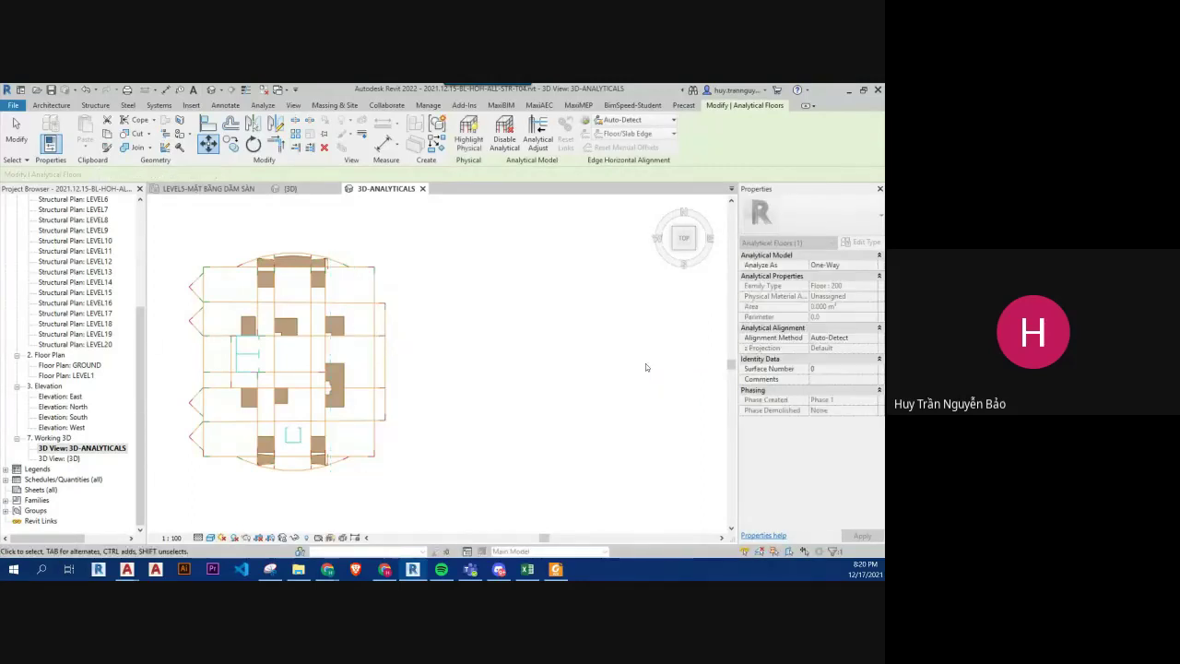
pyautogui.click(288, 188)
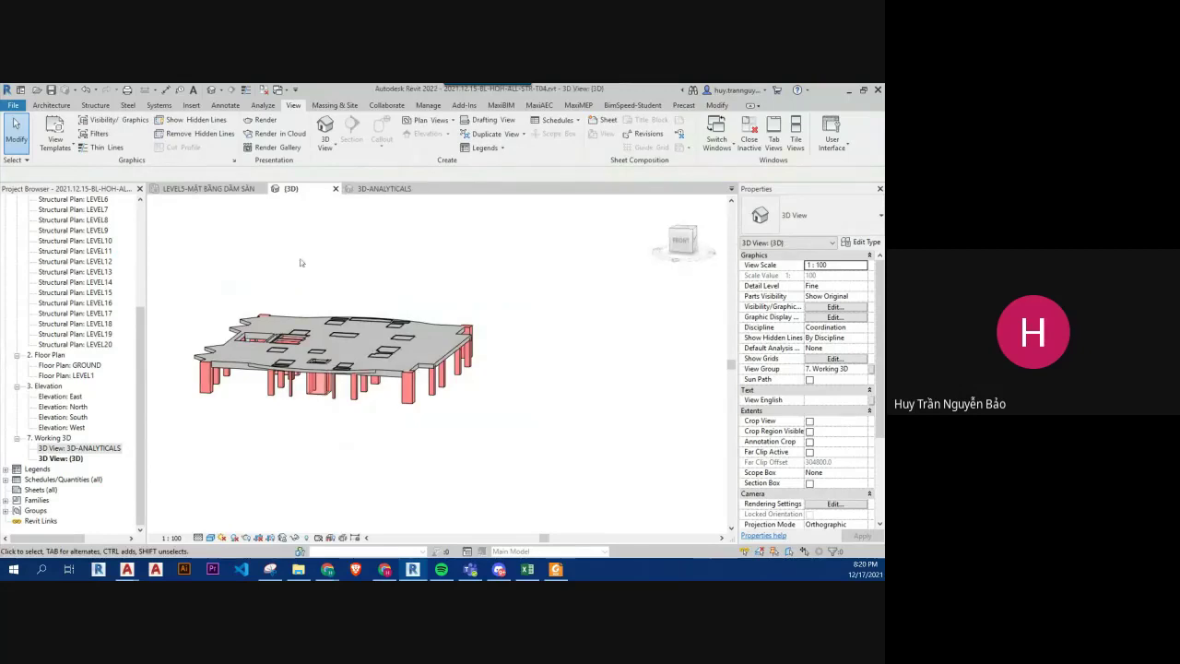
pyautogui.click(682, 242)
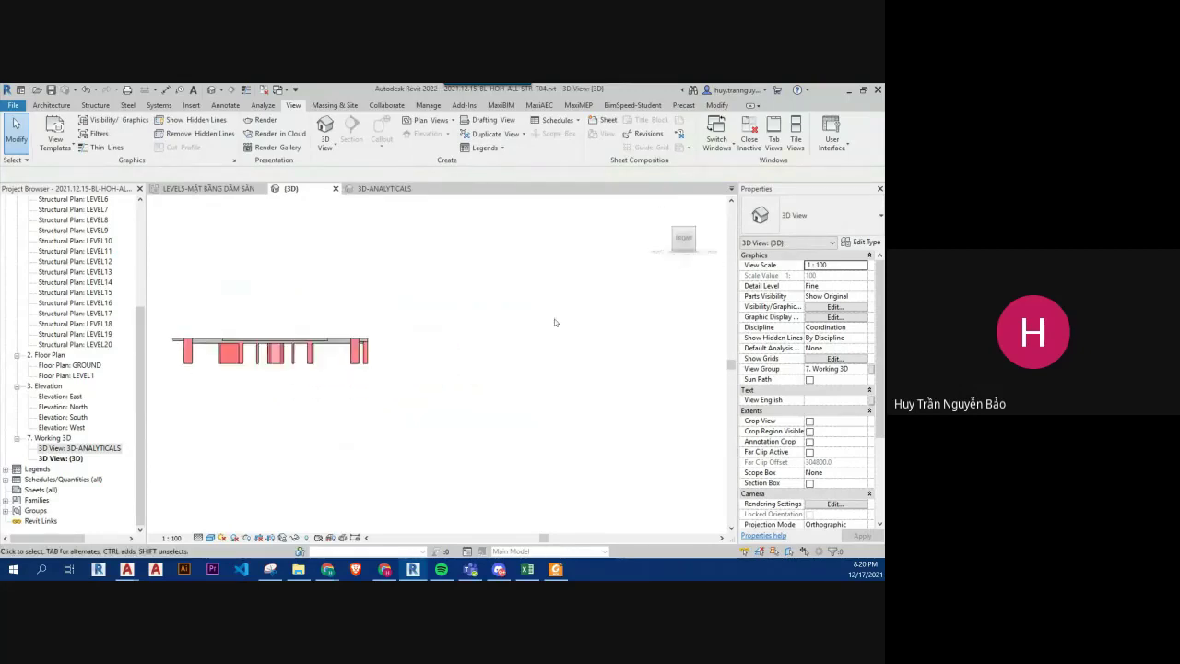
pyautogui.moveTo(638, 439); pyautogui.dragTo(256, 372)
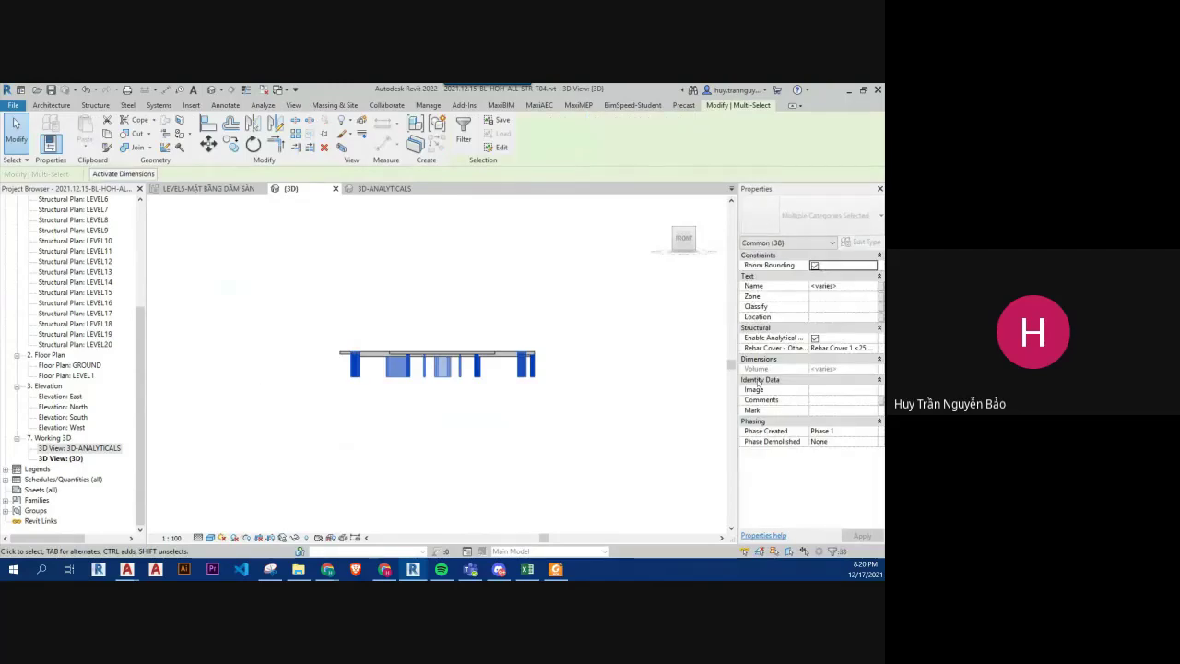
pyautogui.hotkey('ctrl', 'c')
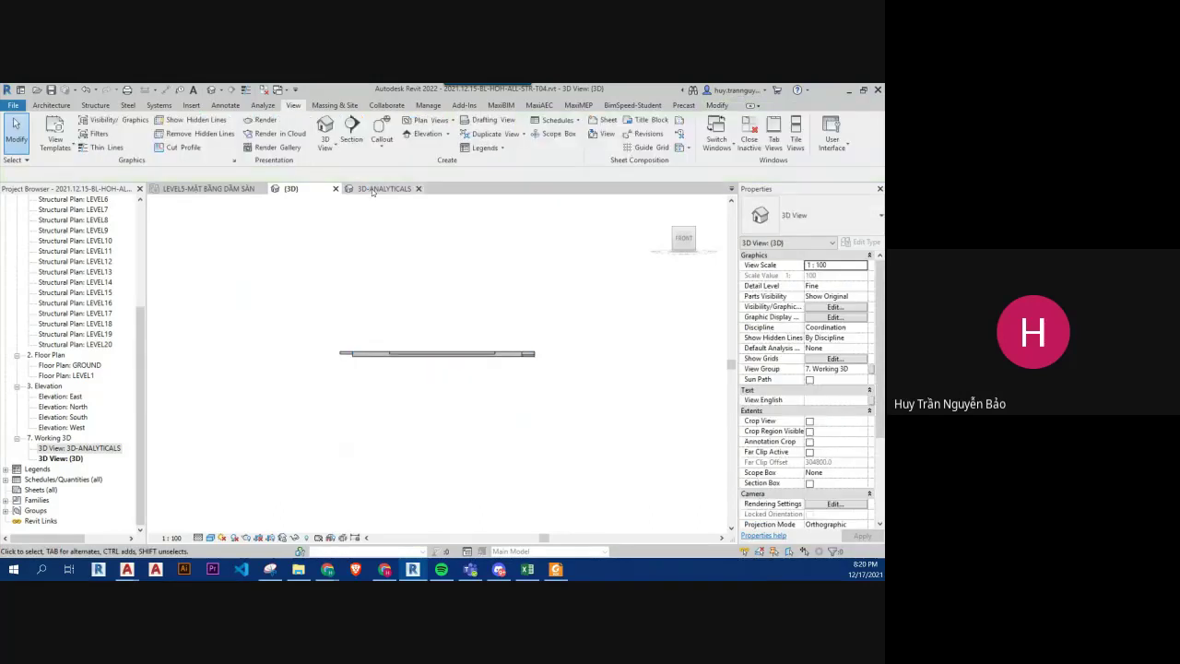
pyautogui.click(373, 189)
pyautogui.keyDown('shift'); pyautogui.moveTo(414, 356); pyautogui.dragTo(487, 237, button='middle'); pyautogui.keyUp('shift')
pyautogui.scroll(3, 487, 236)
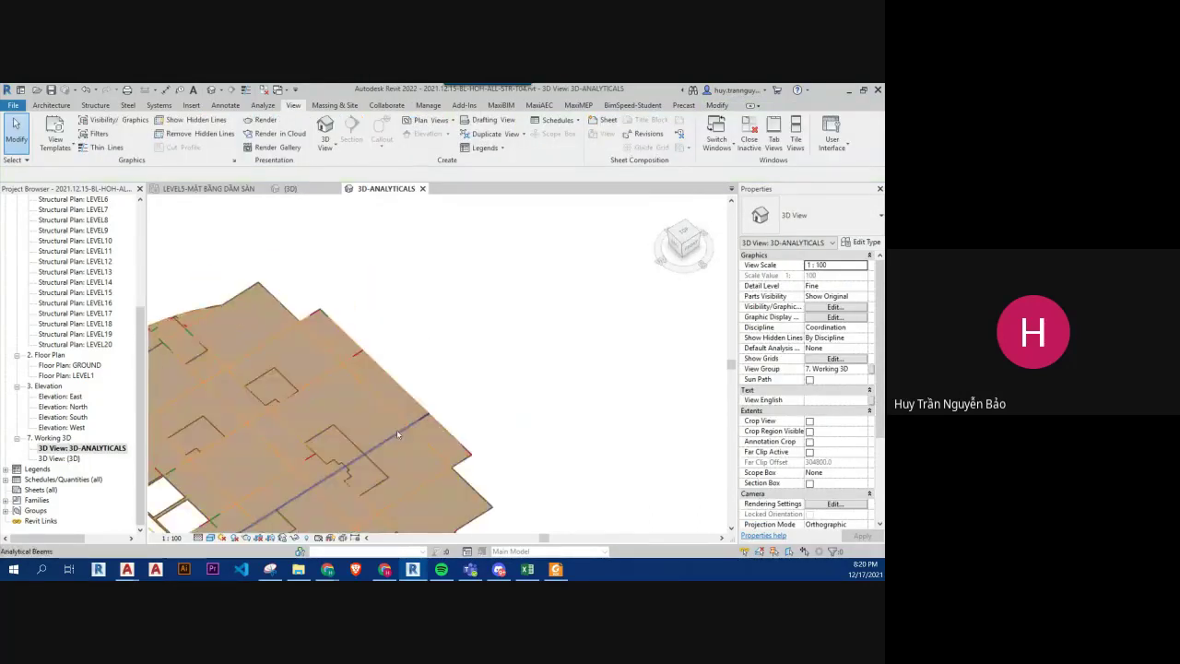
pyautogui.moveTo(396, 429); pyautogui.dragTo(441, 274, button='middle')
pyautogui.scroll(-2, 441, 274)
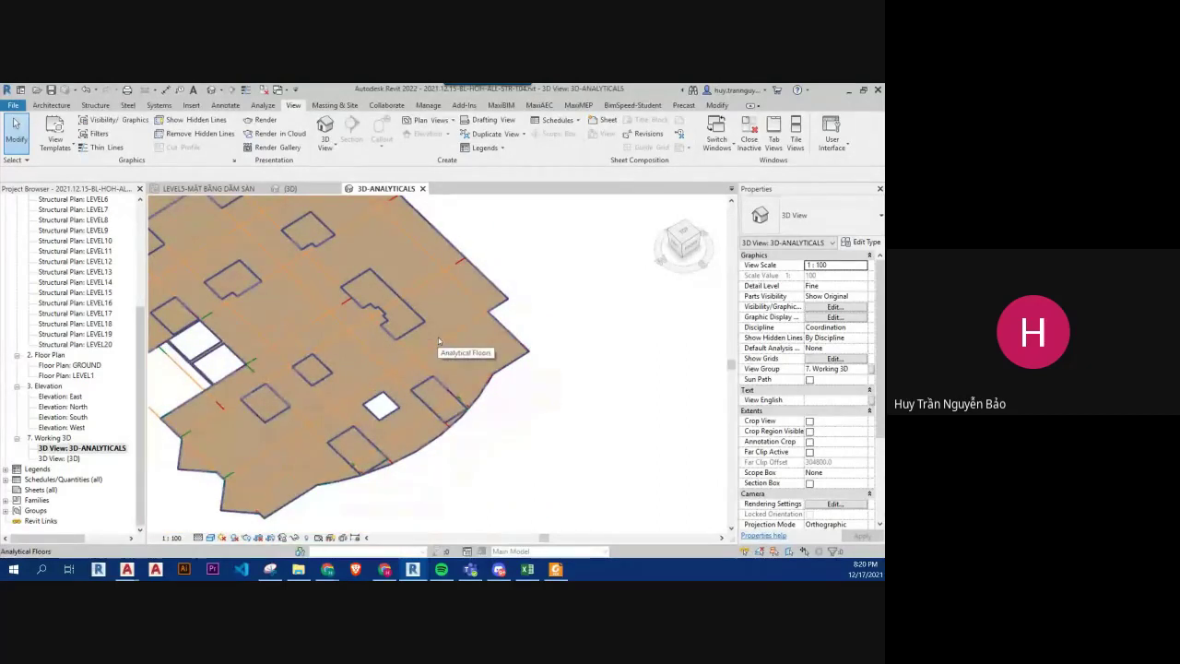
pyautogui.hotkey('ctrl', 'Tab')
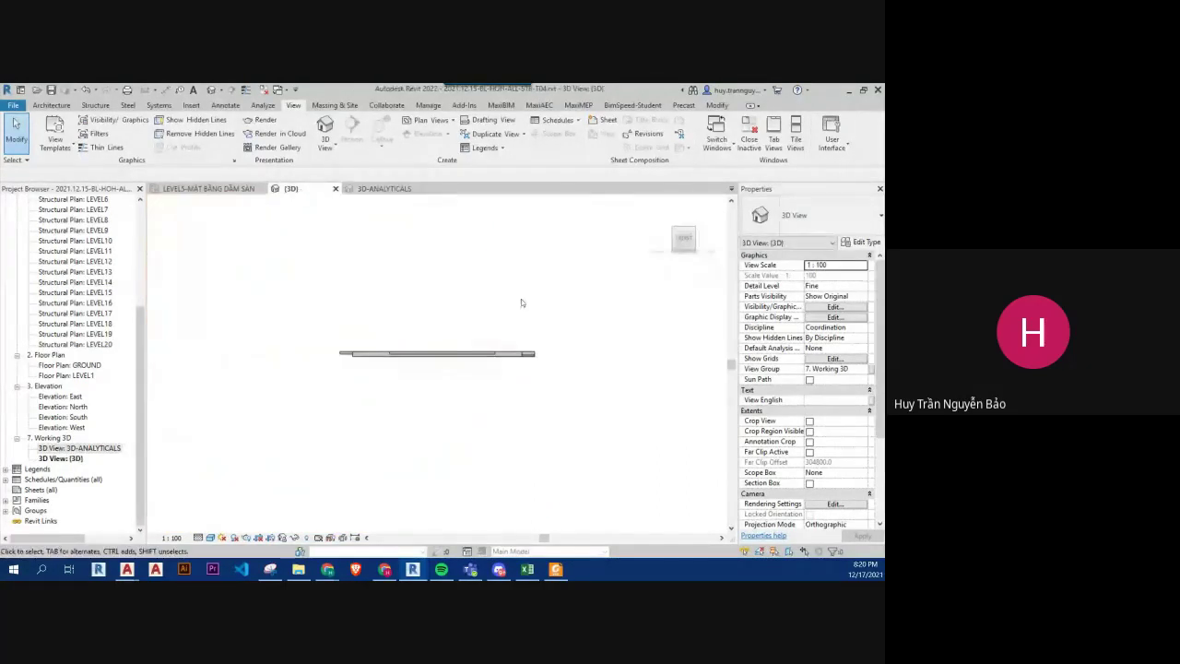
pyautogui.keyDown('shift'); pyautogui.moveTo(521, 302); pyautogui.dragTo(495, 352, button='middle'); pyautogui.keyUp('shift')
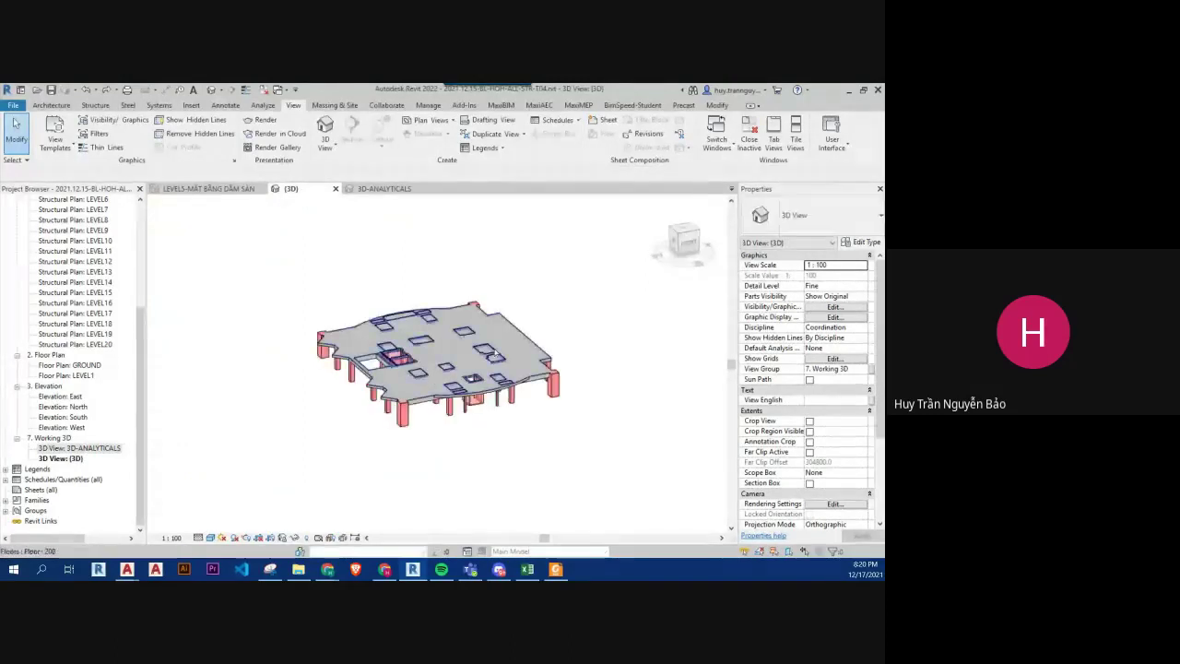
# - Select the whole model and run Interference Check, reviewing the wall-versus-floor clash report
pyautogui.moveTo(636, 489); pyautogui.dragTo(231, 243)
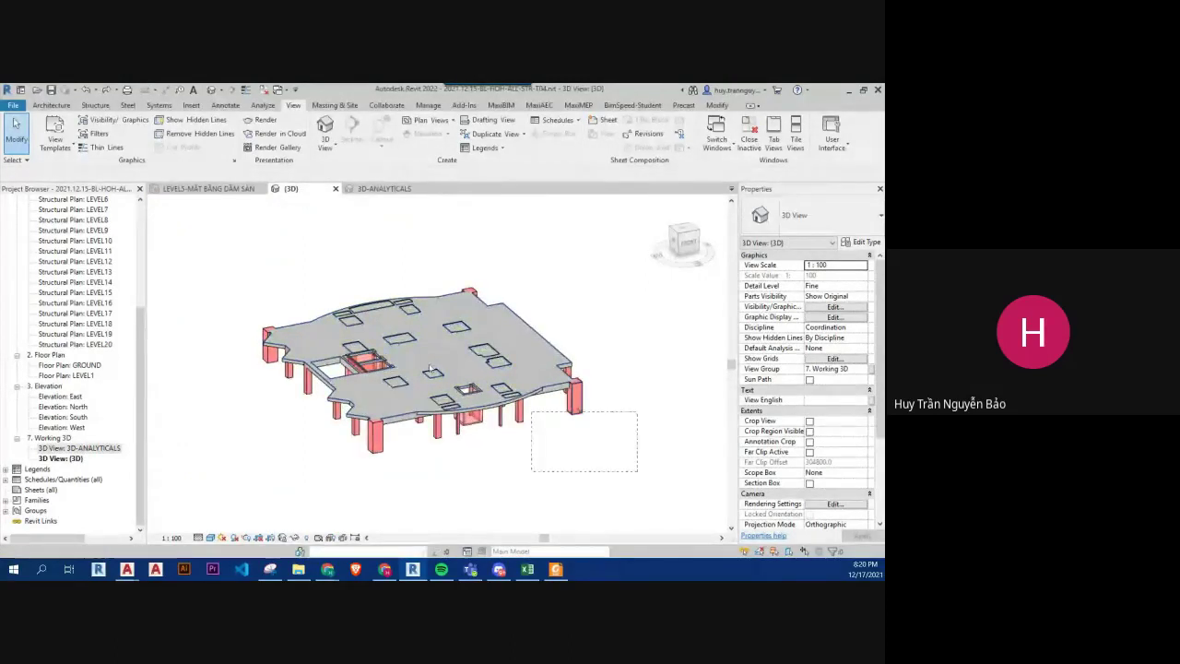
pyautogui.click(386, 104)
pyautogui.click(601, 134)
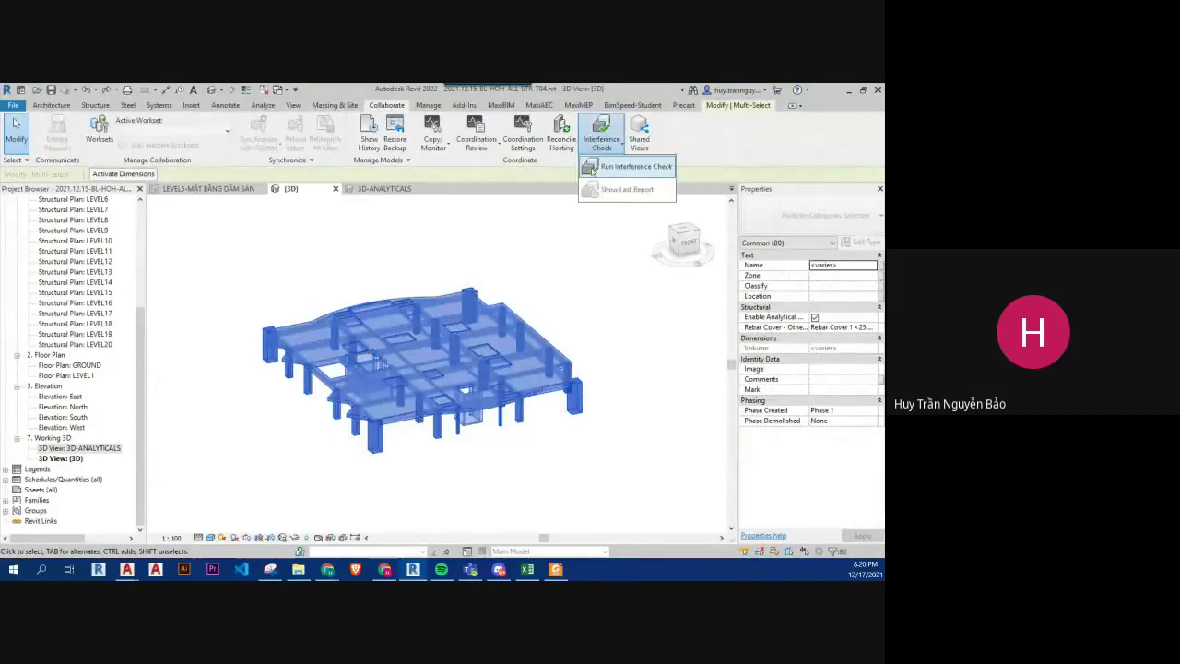
pyautogui.click(501, 482)
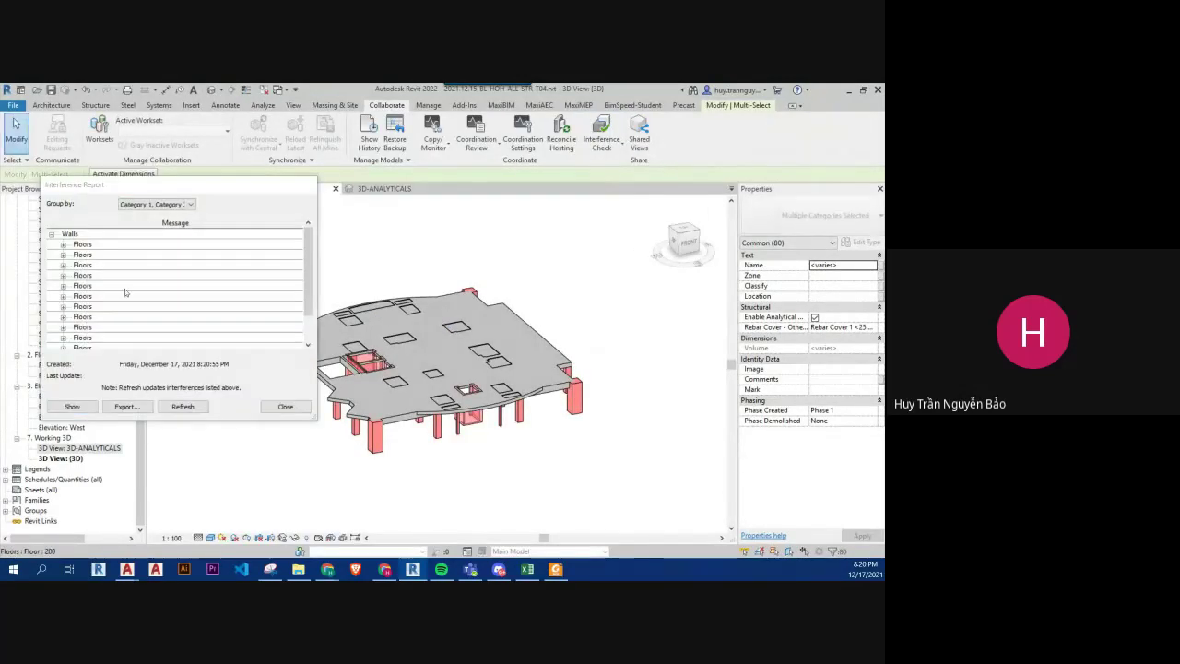
pyautogui.click(563, 327)
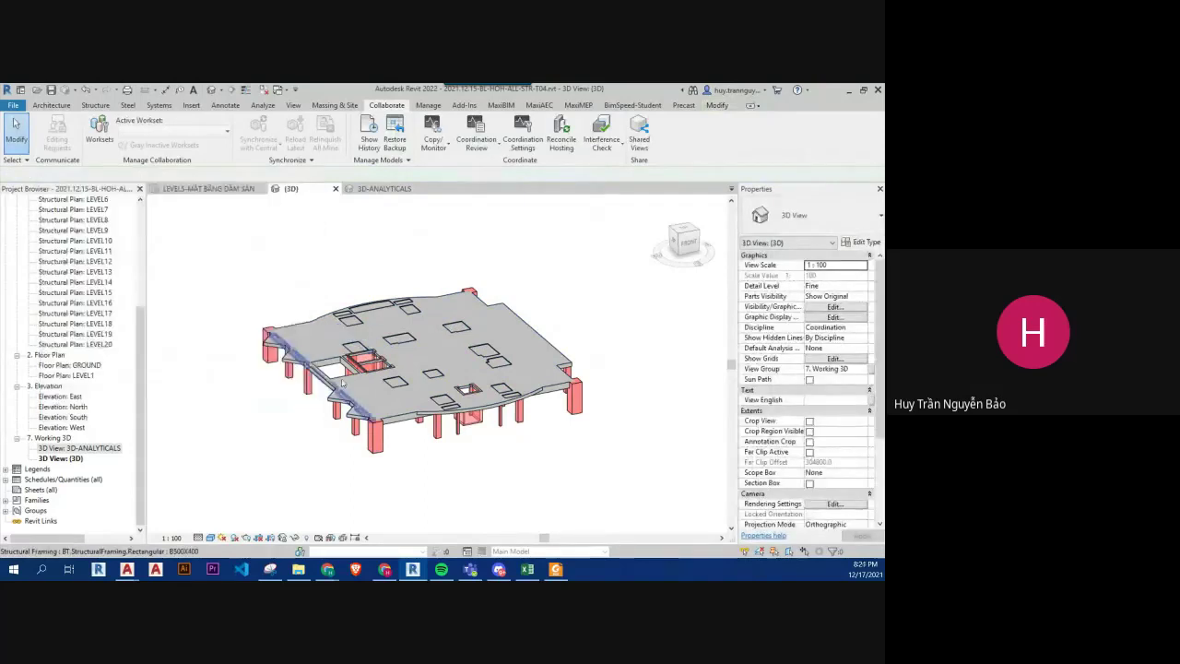
pyautogui.press('Escape')
# - Set the ViewCube to FRONT and window-select the columns and beams under the slab
pyautogui.press('j')
pyautogui.press('g')
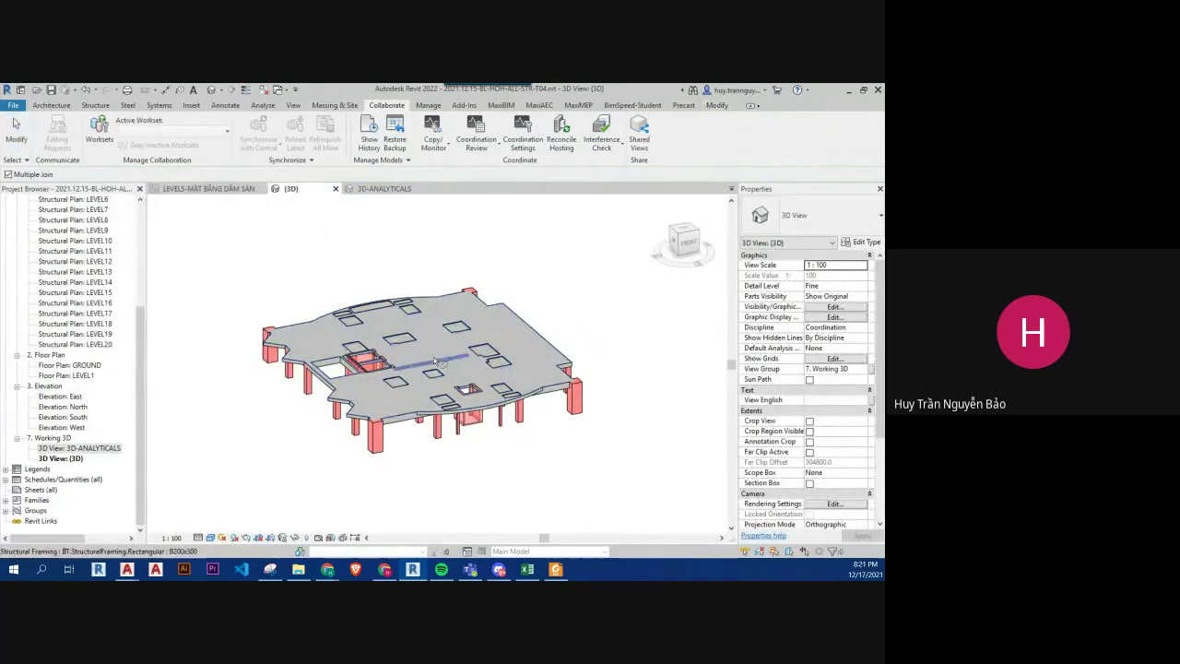
pyautogui.press('Escape')
pyautogui.click(683, 241)
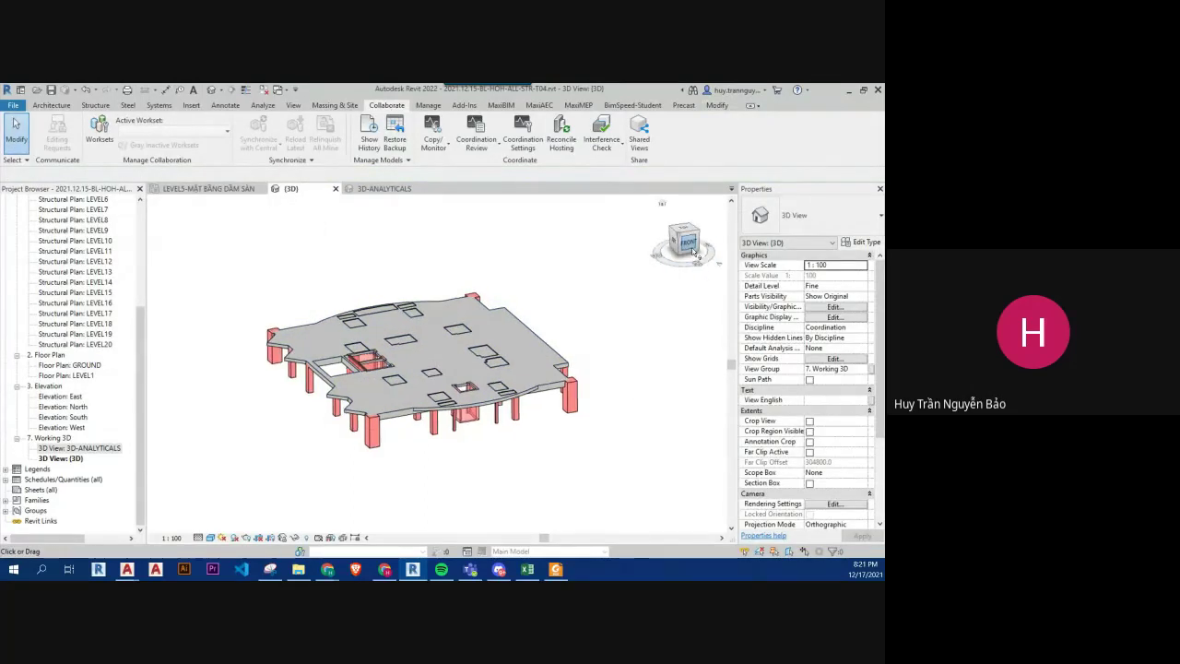
pyautogui.moveTo(615, 420); pyautogui.dragTo(309, 372)
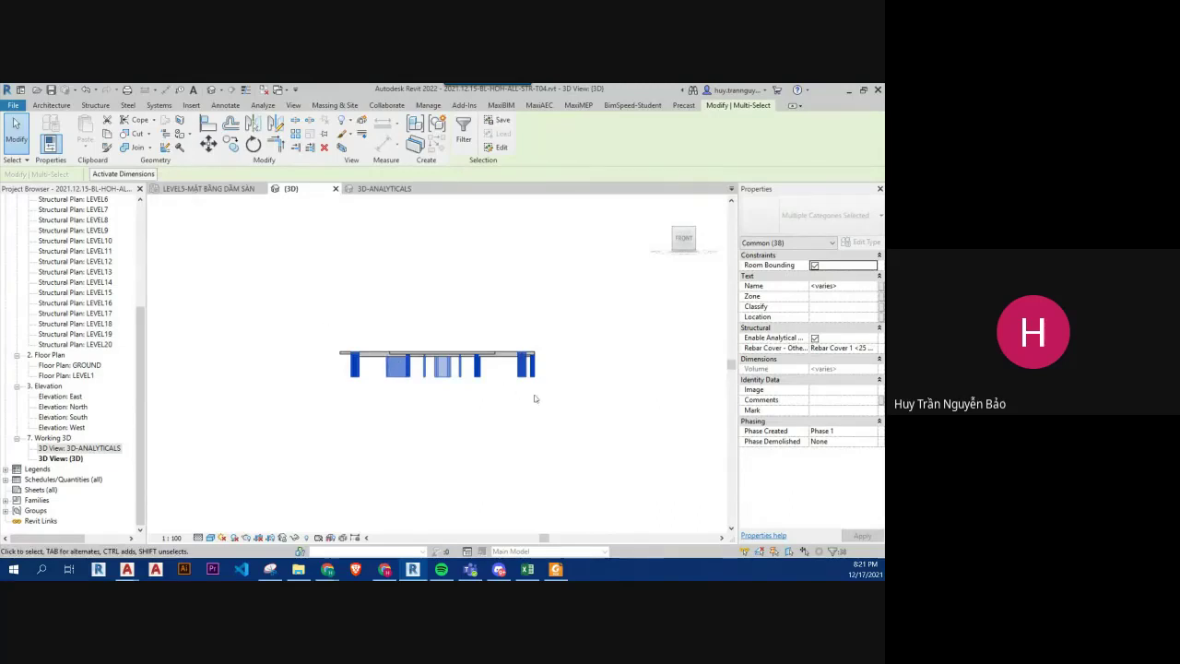
# - Window-select the columns and beams under the slab and copy them to the clipboard
pyautogui.click(579, 407)
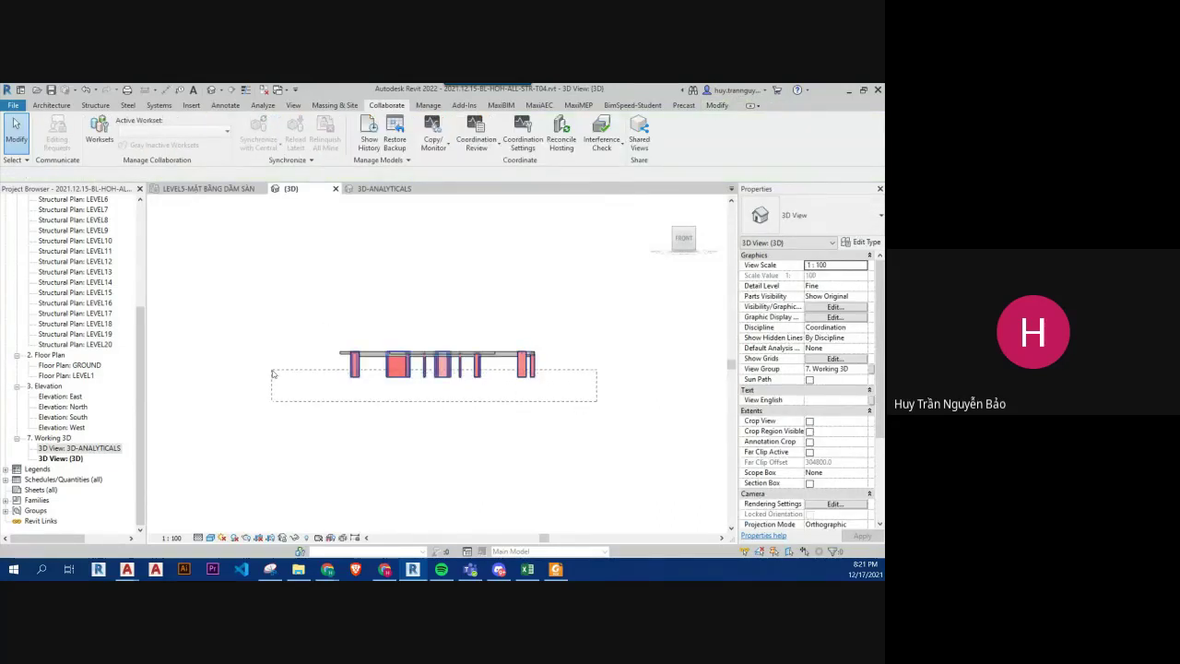
pyautogui.moveTo(549, 398); pyautogui.dragTo(276, 371)
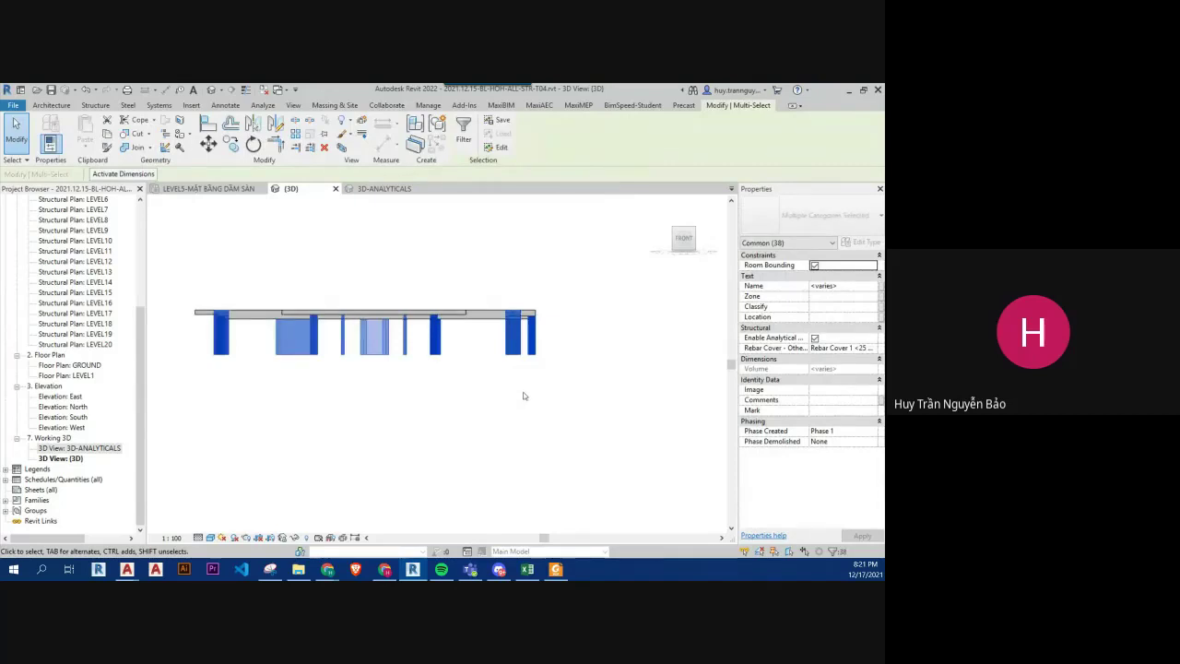
pyautogui.click(107, 134)
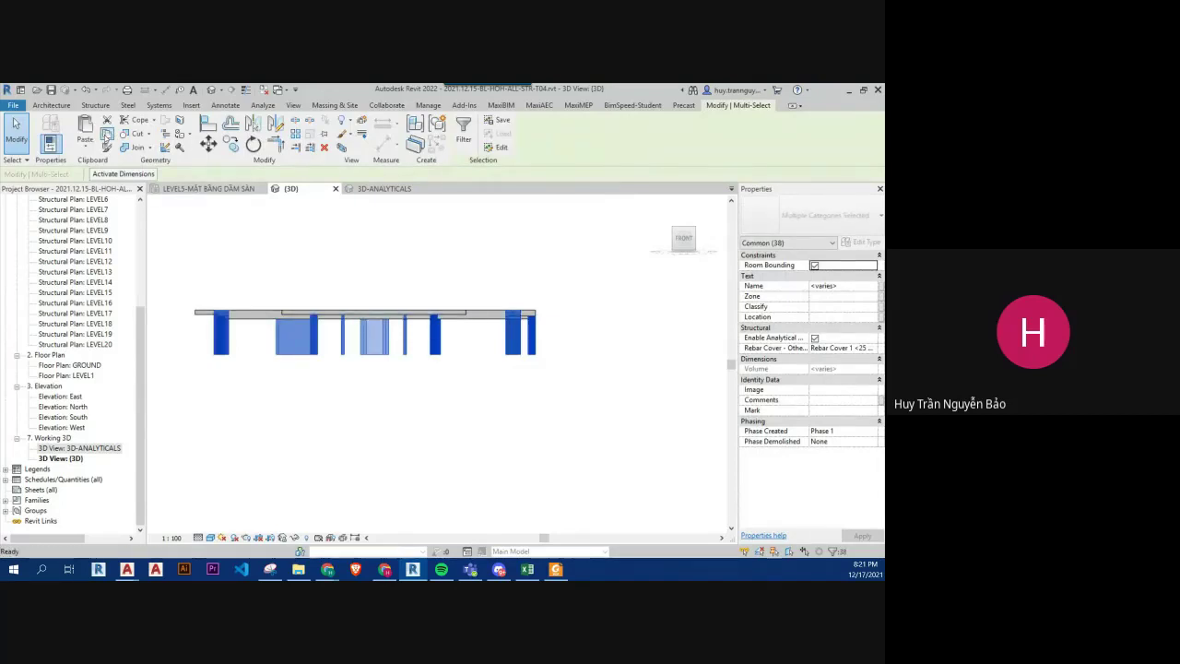
pyautogui.scroll(4, 89, 300)
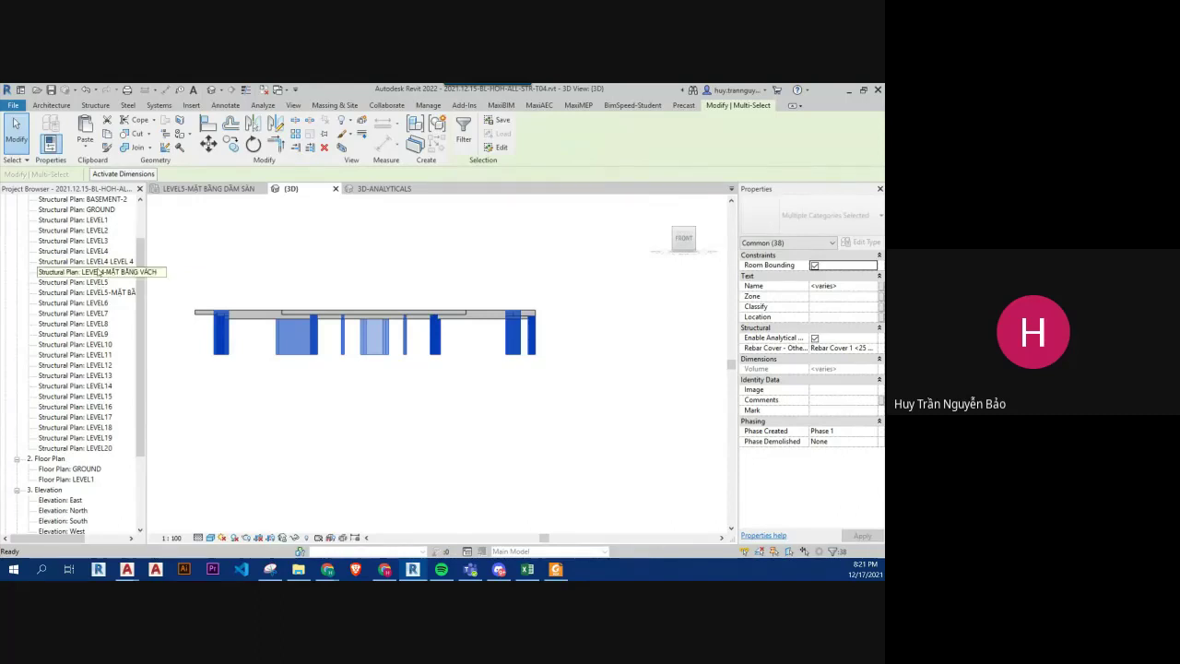
# - Paste the columns and beams into LEVEL4 aligned to the same place, then return to {3D}
pyautogui.doubleClick(98, 262)
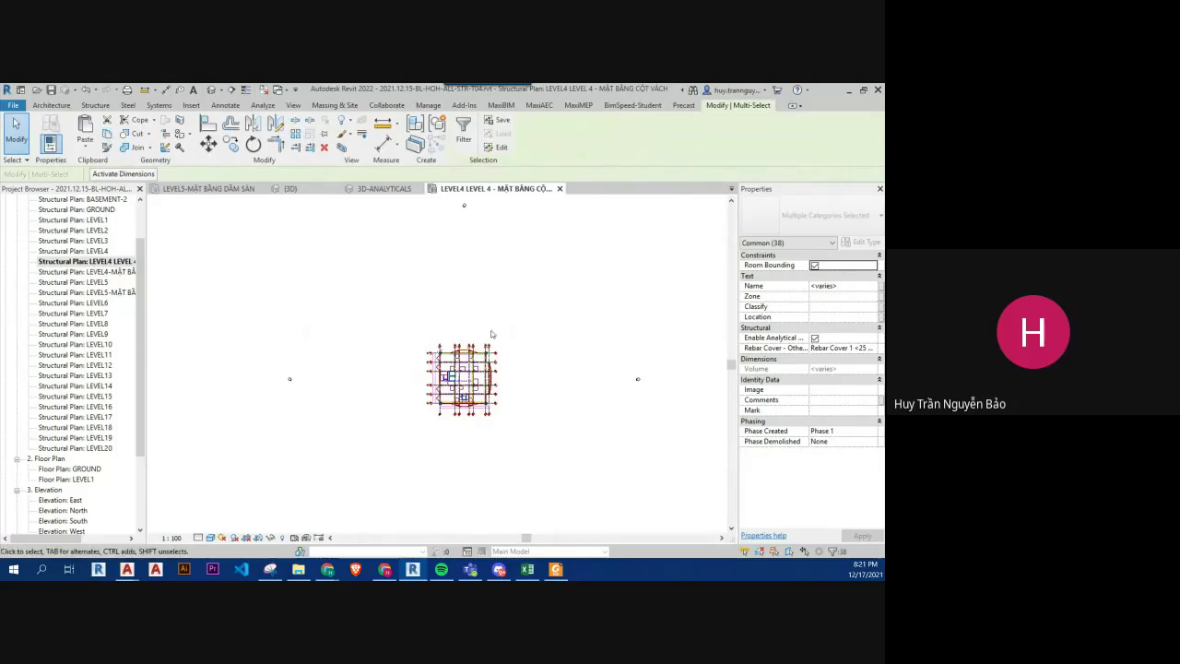
pyautogui.scroll(3, 530, 378)
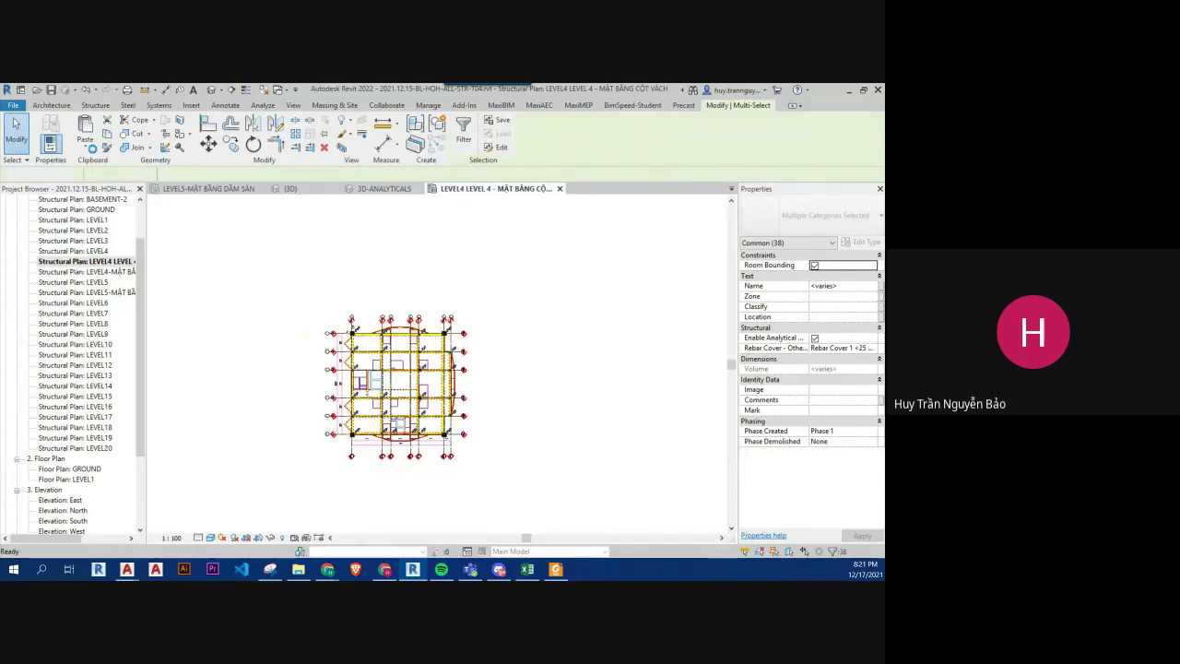
pyautogui.press('Escape')
pyautogui.scroll(5, 347, 325)
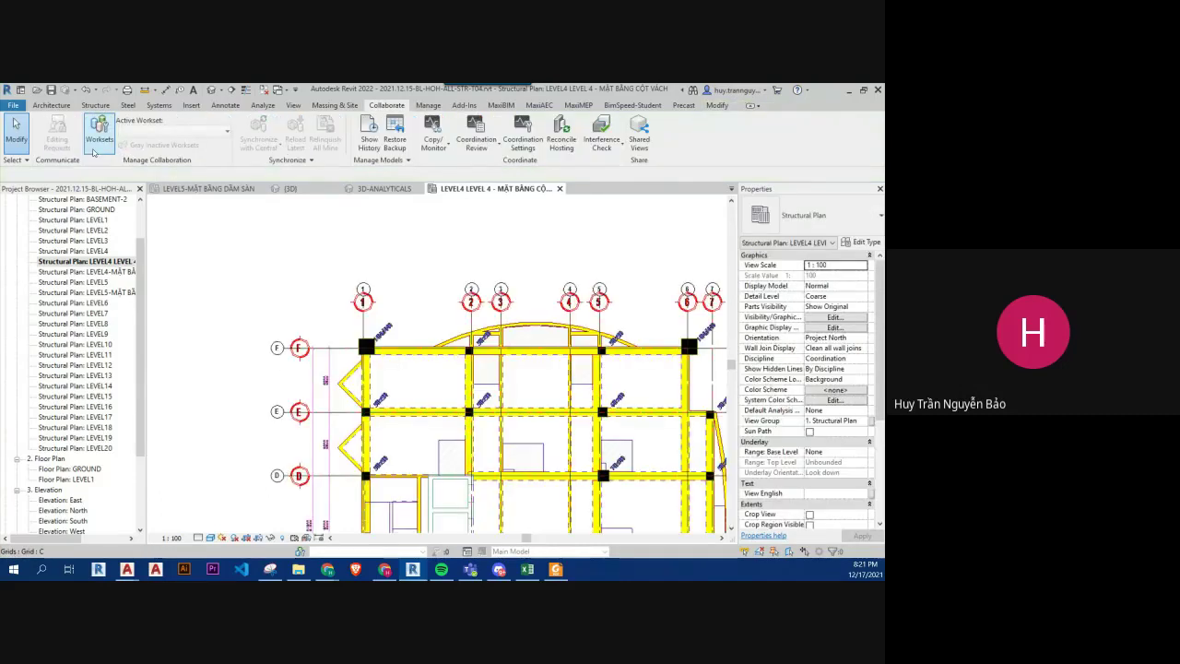
pyautogui.press('Escape')
pyautogui.click(85, 149)
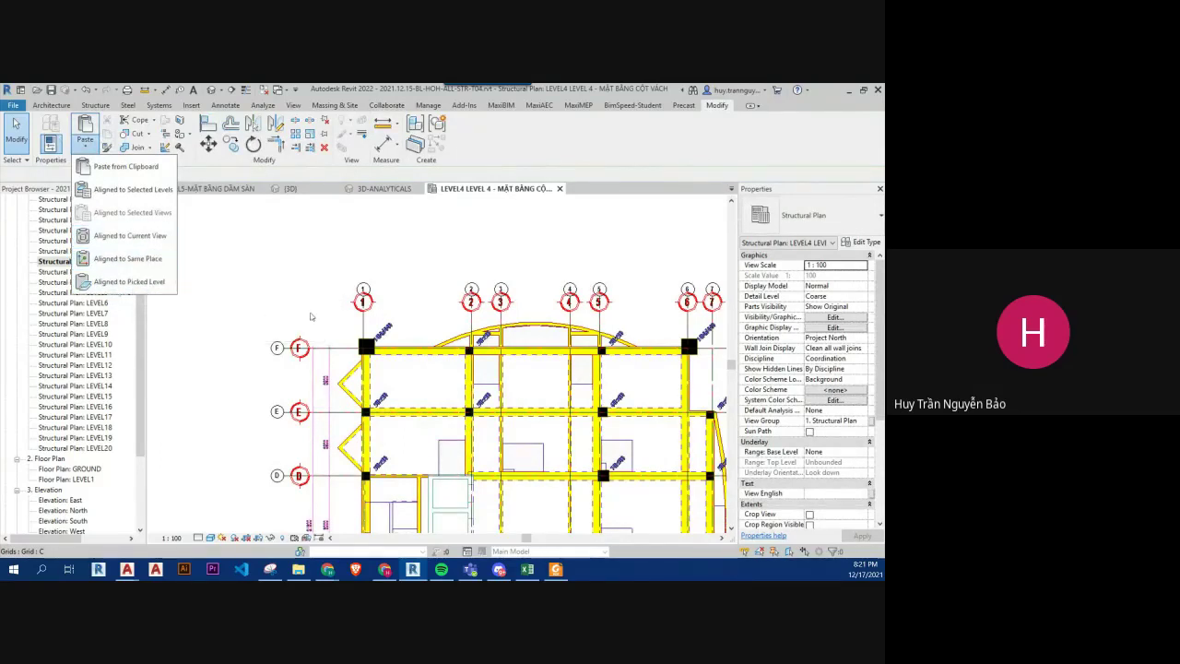
pyautogui.click(133, 259)
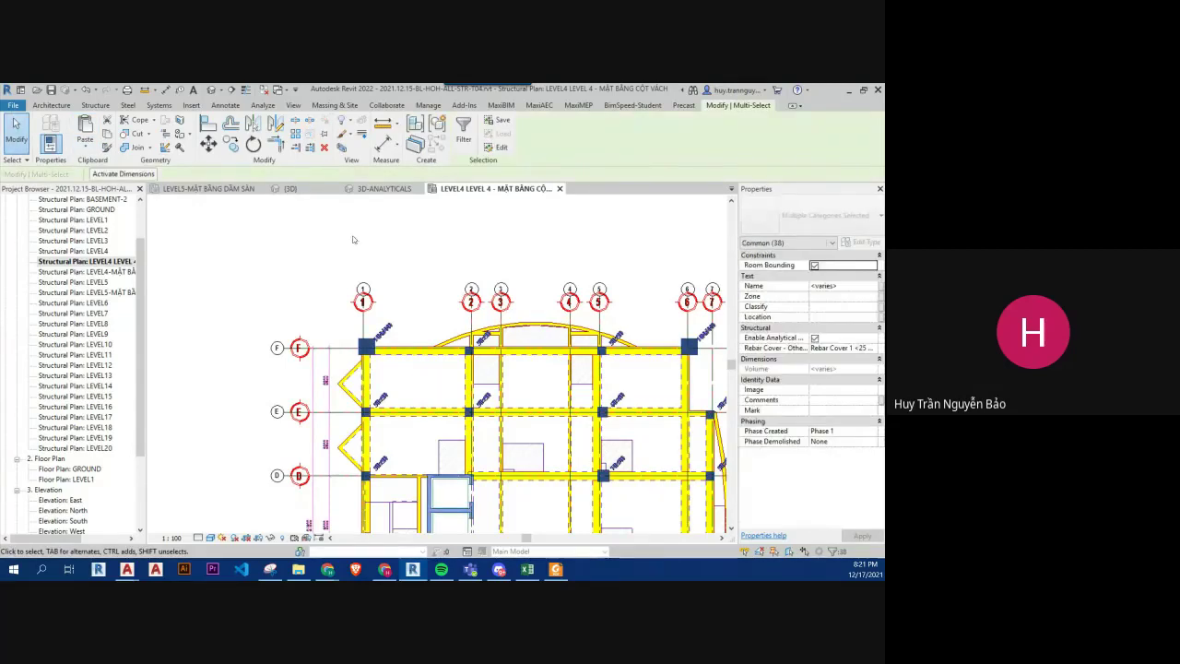
pyautogui.click(286, 189)
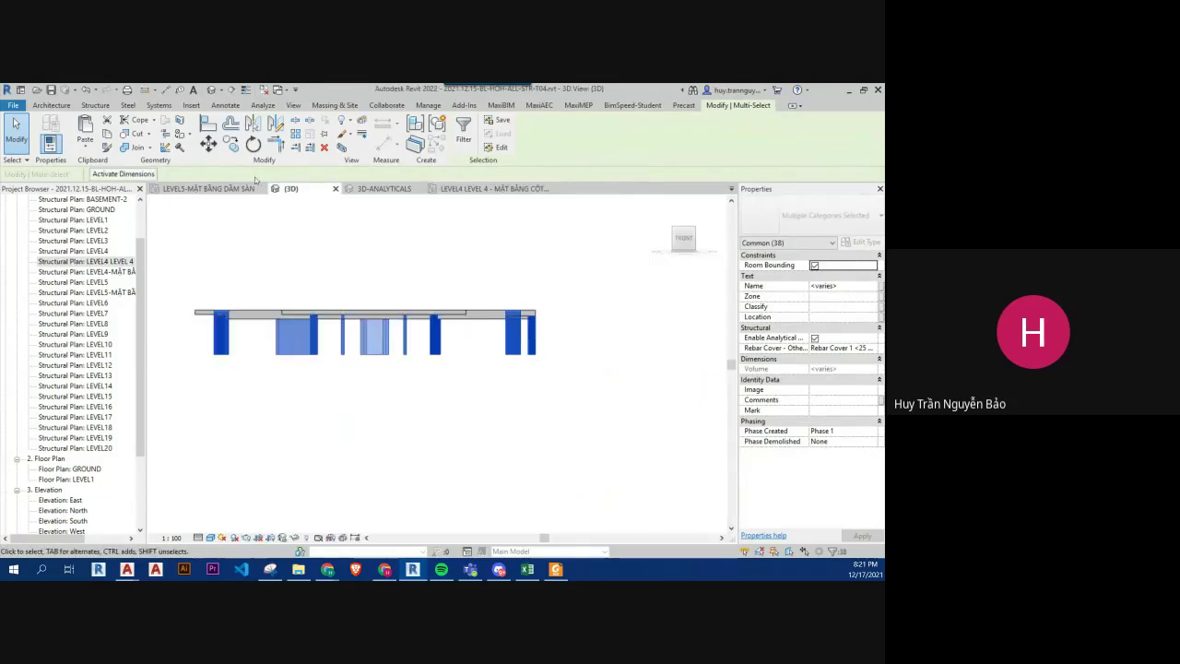
# - Orbit the analytical and shaded 3D views to an edge-on side view of Level 5
pyautogui.click(372, 190)
pyautogui.moveTo(474, 442)
pyautogui.keyDown('shift'); pyautogui.mouseDown(button='middle')
pyautogui.moveTo(576, 408)
pyautogui.moveTo(562, 282)
pyautogui.moveTo(506, 293)
pyautogui.moveTo(486, 350)
pyautogui.moveTo(486, 413)
pyautogui.moveTo(318, 461)
pyautogui.moveTo(281, 454)
pyautogui.mouseUp(button='middle'); pyautogui.keyUp('shift')
pyautogui.hotkey('ctrl', 'Tab')
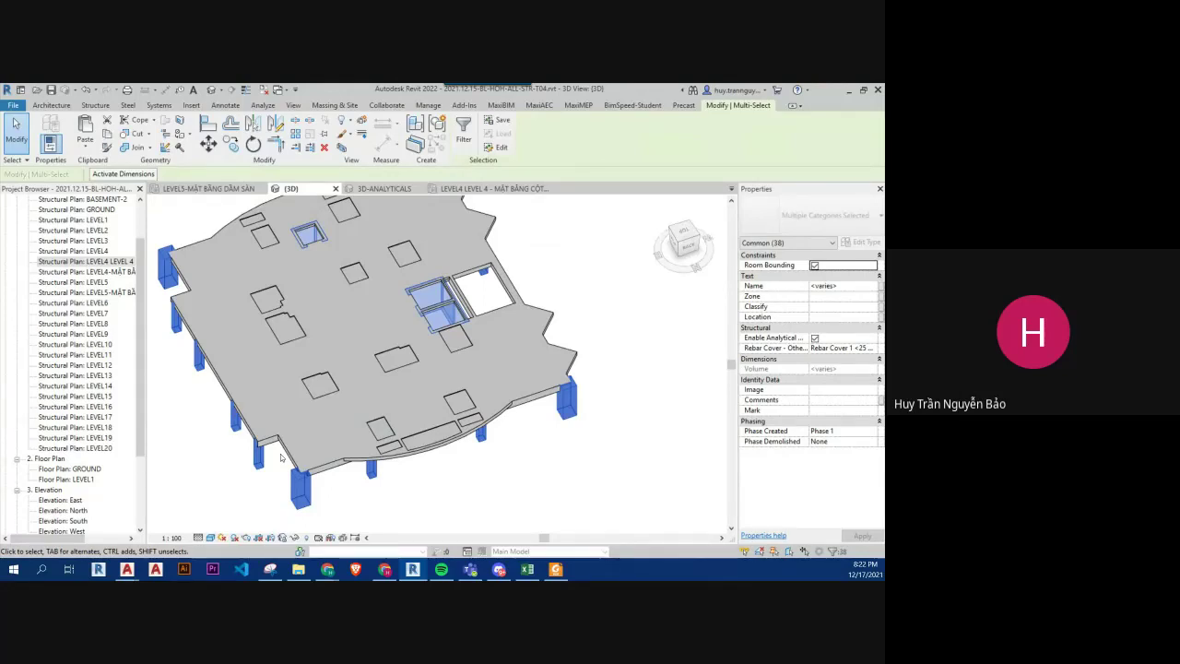
pyautogui.click(513, 498)
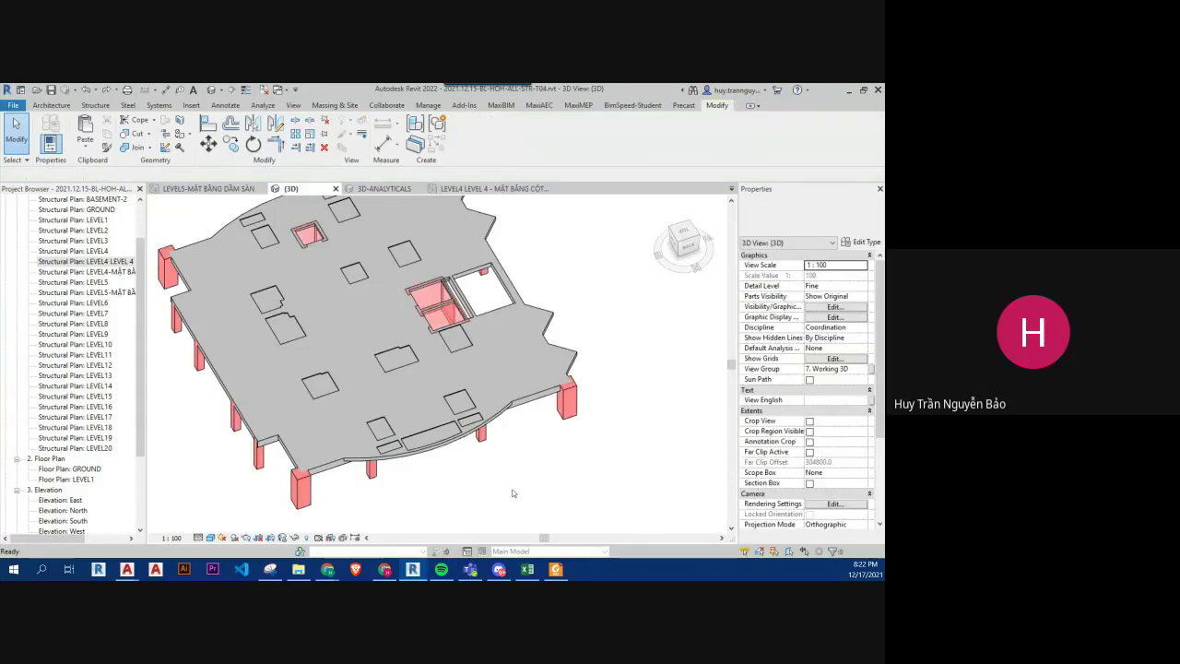
pyautogui.scroll(-2, 514, 489)
pyautogui.keyDown('shift'); pyautogui.moveTo(518, 485); pyautogui.dragTo(479, 309, button='middle'); pyautogui.keyUp('shift')
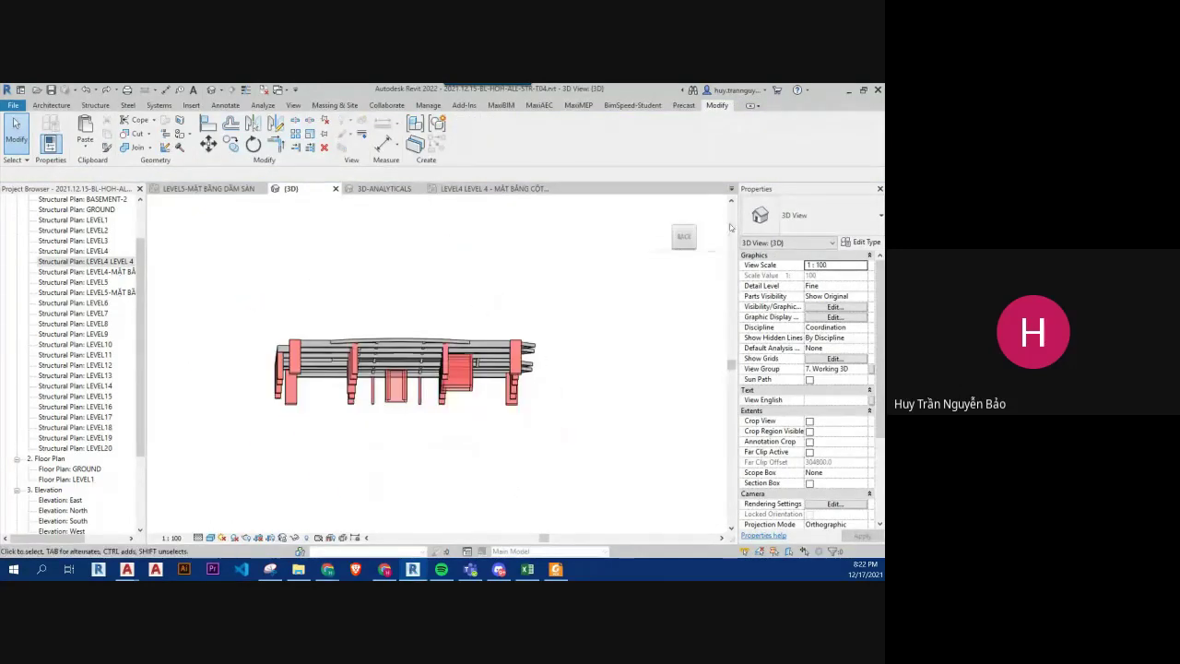
pyautogui.keyDown('shift'); pyautogui.moveTo(729, 226); pyautogui.dragTo(587, 421, button='middle'); pyautogui.keyUp('shift')
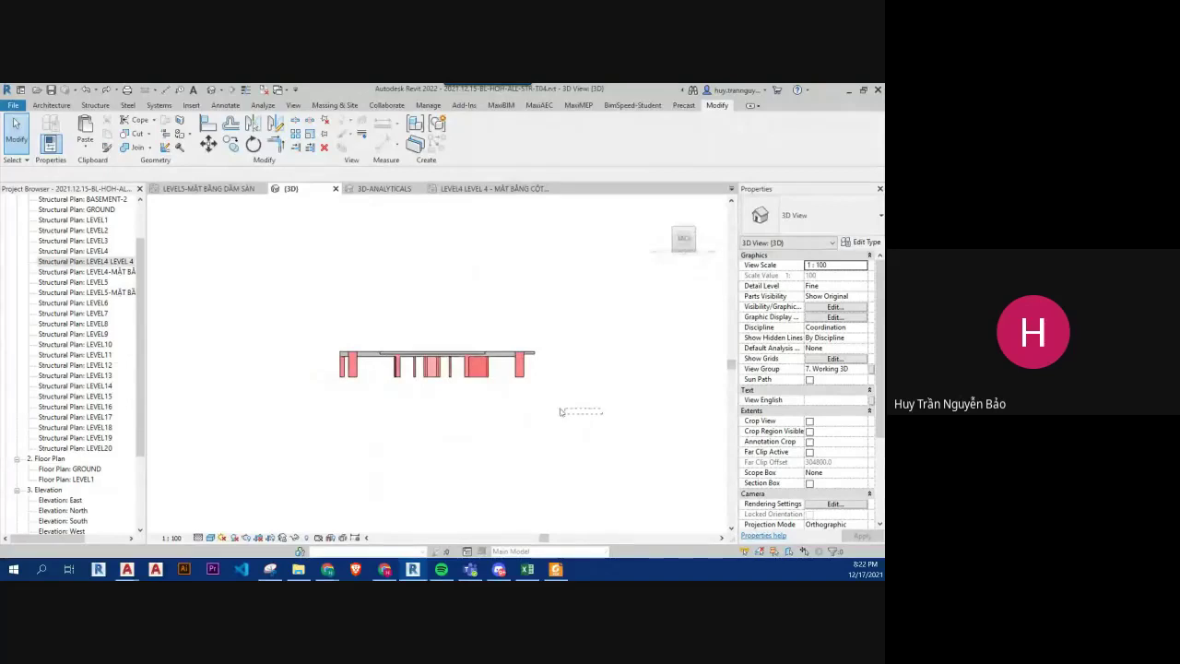
# - Window-select the Level 5 slab and beams (38 elements) in 3D, then open the LEVEL4 plan
pyautogui.moveTo(312, 405); pyautogui.dragTo(271, 375)
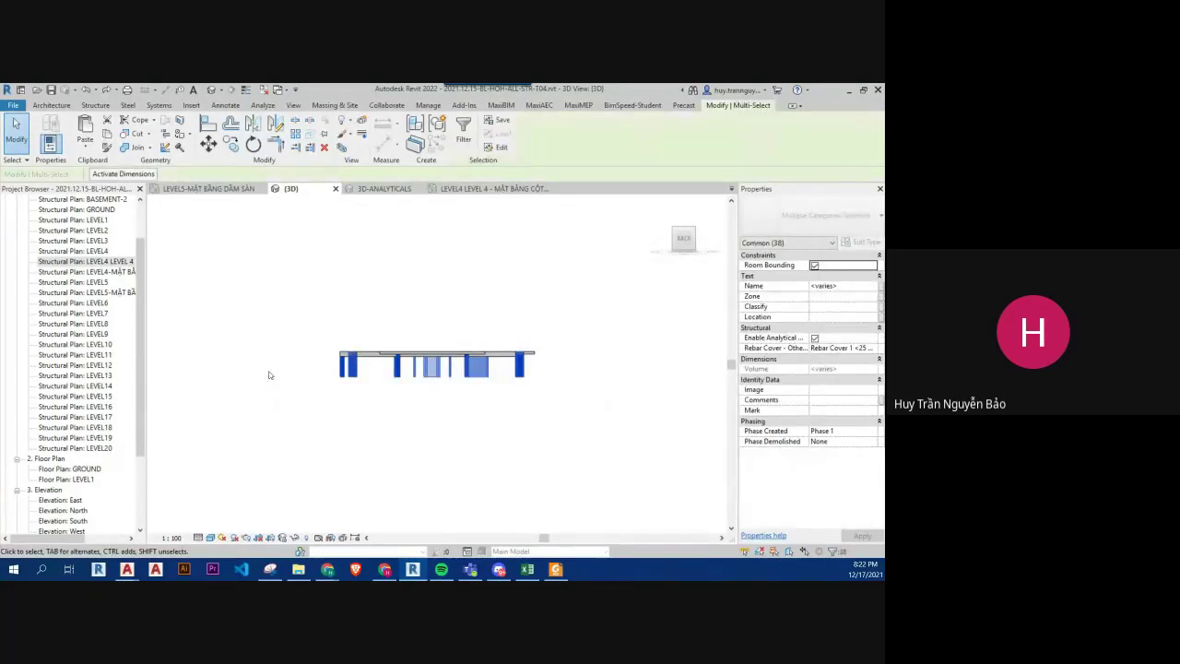
pyautogui.click(104, 294)
pyautogui.doubleClick(104, 293)
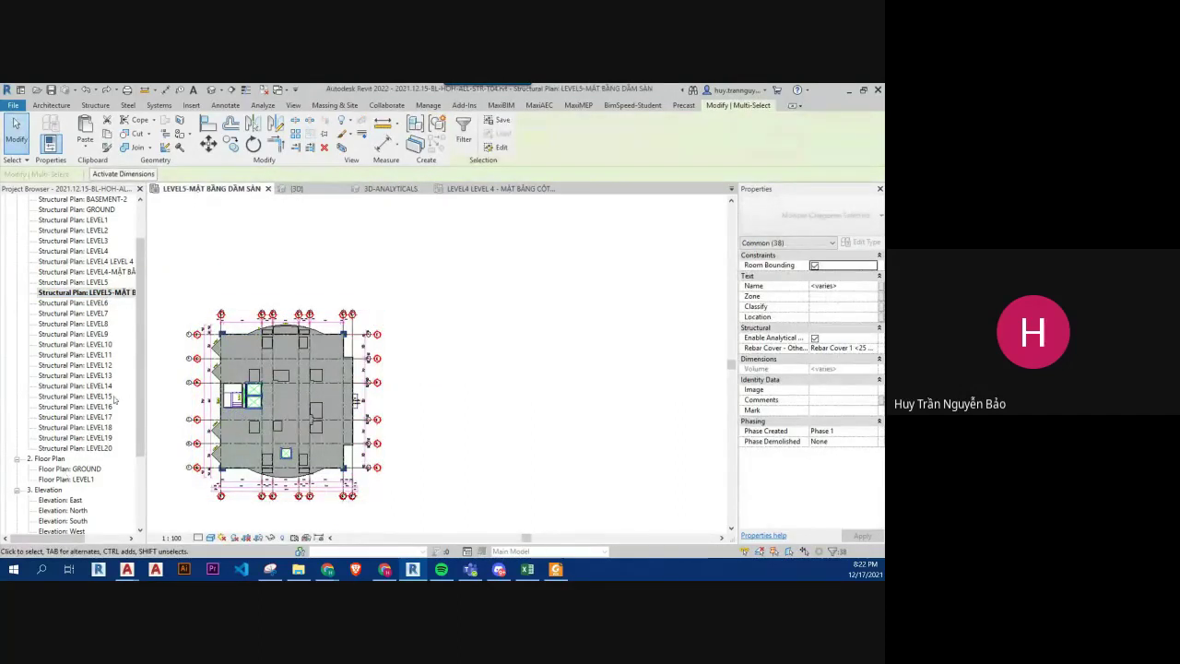
pyautogui.click(287, 189)
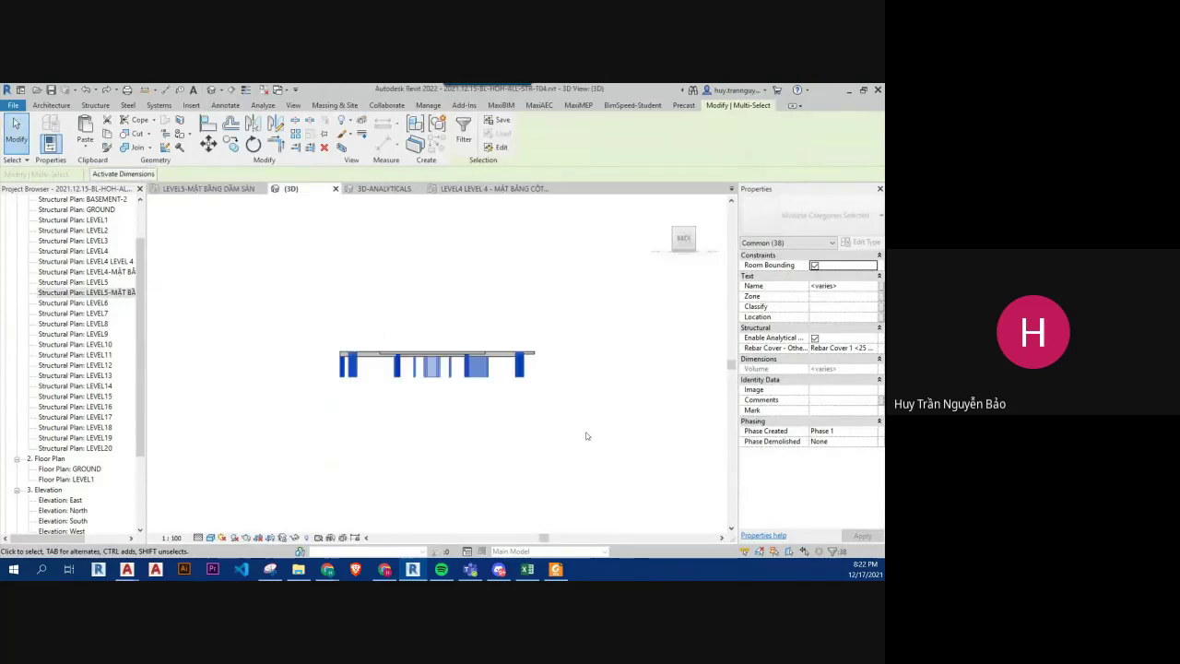
pyautogui.moveTo(537, 409); pyautogui.dragTo(309, 376)
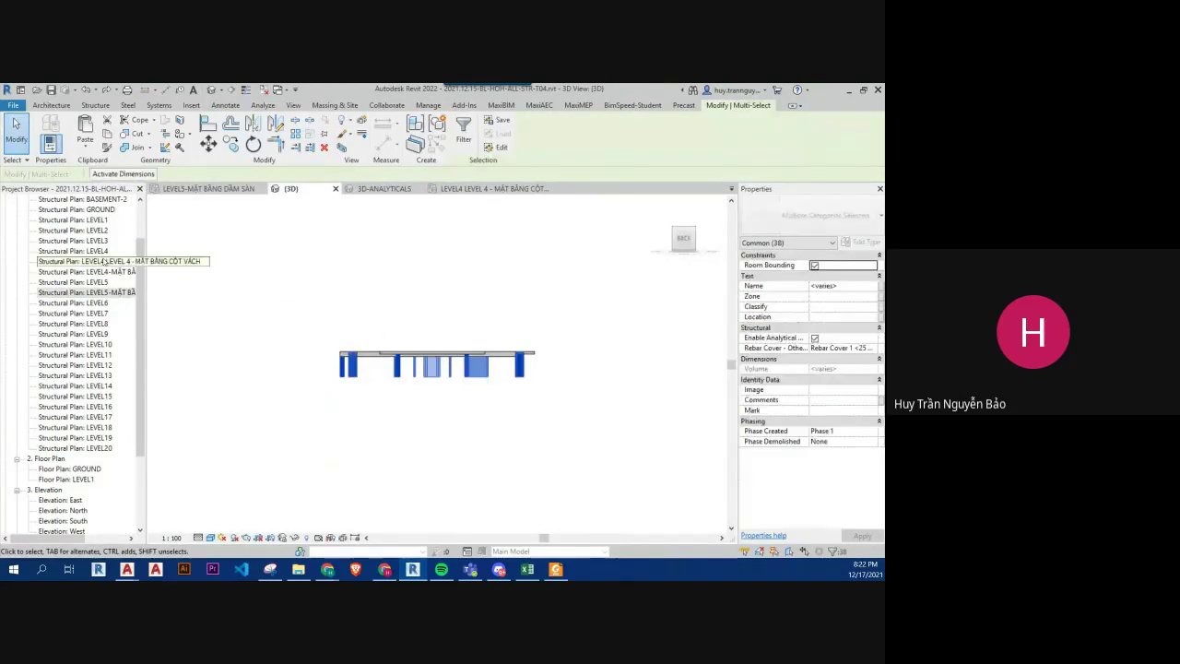
pyautogui.click(106, 262)
pyautogui.doubleClick(106, 262)
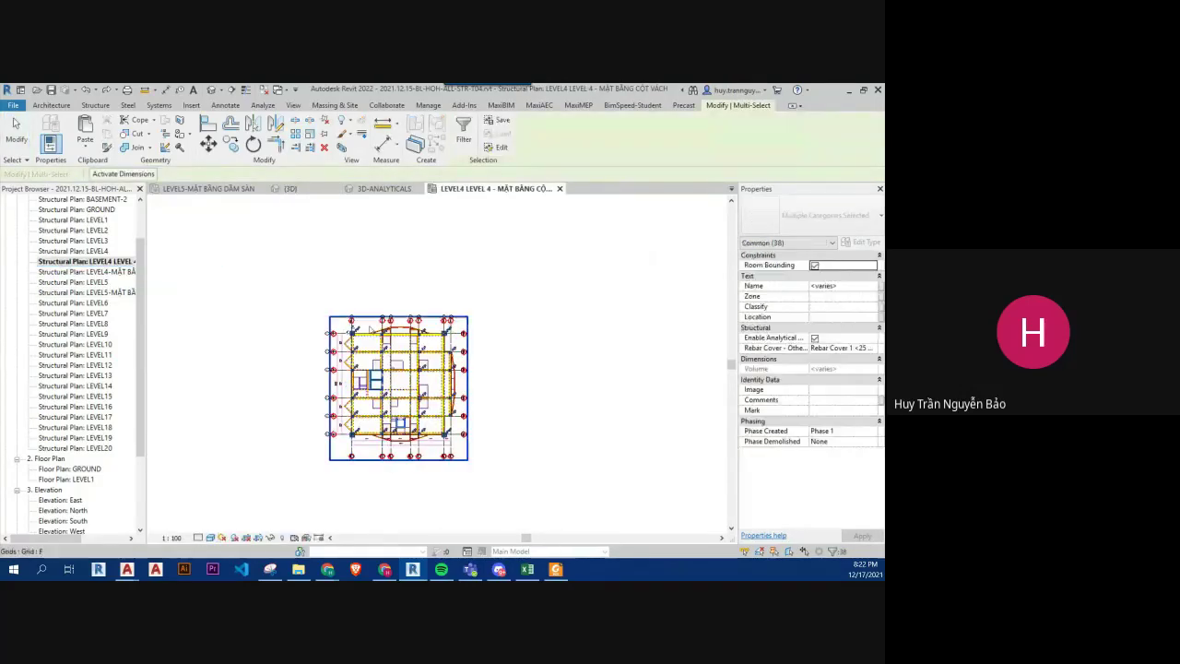
# - Copy the 38 selected Level 5 elements to the clipboard
pyautogui.scroll(3, 387, 342)
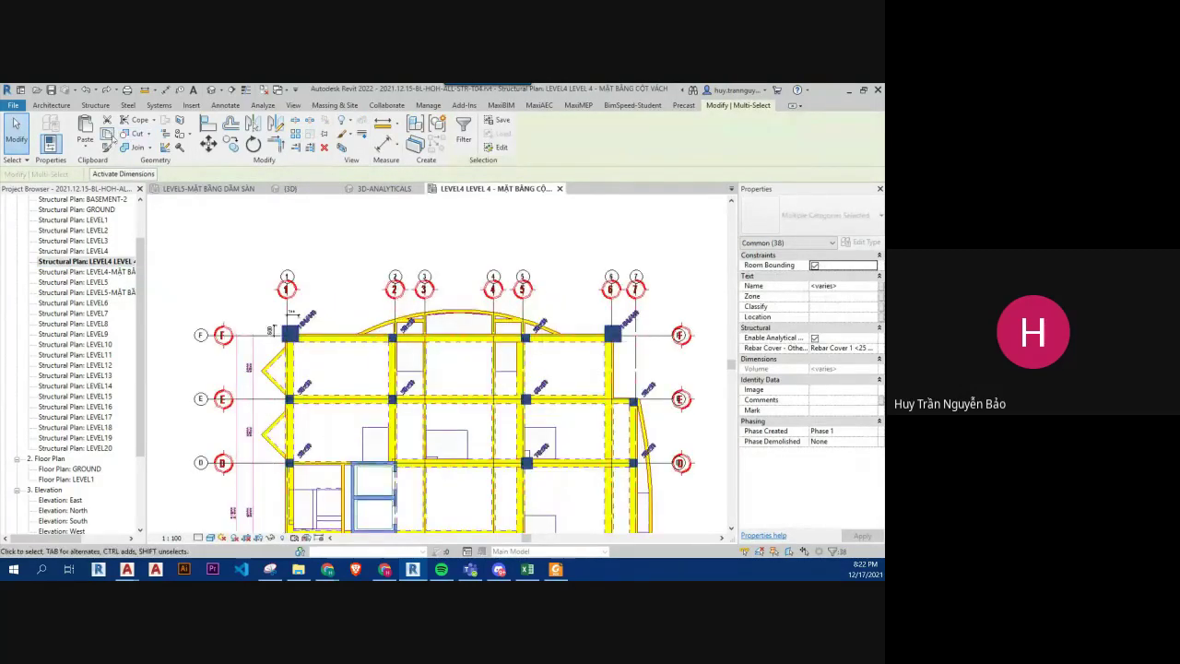
pyautogui.click(107, 134)
pyautogui.hotkey('ctrl', 'v')
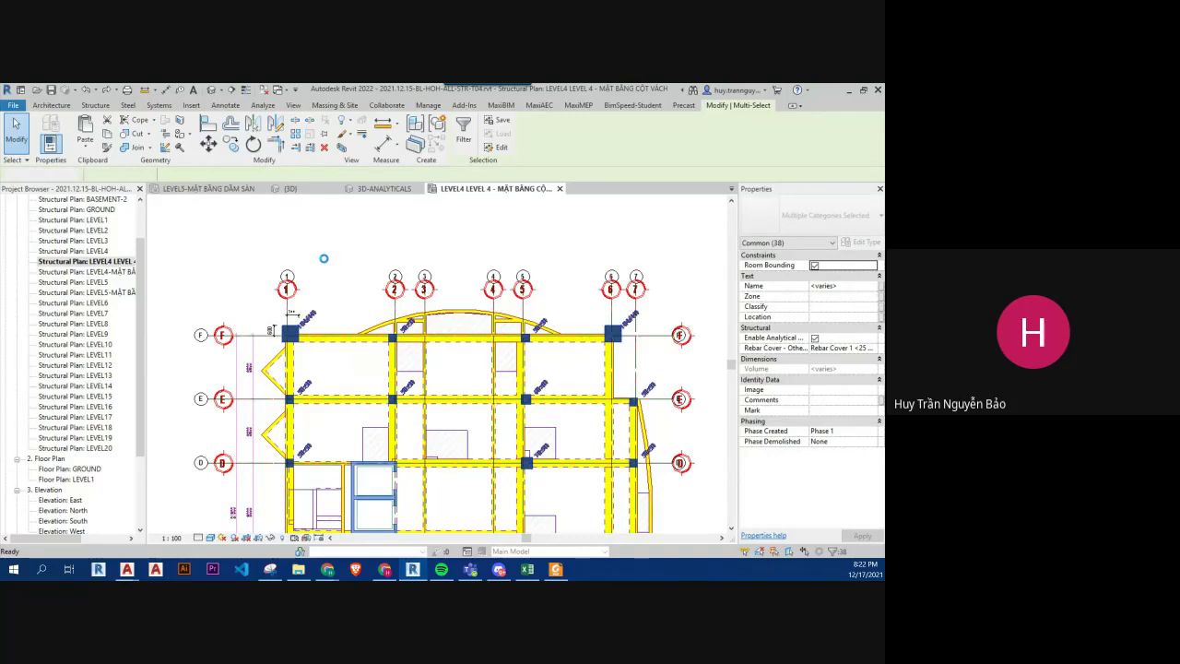
pyautogui.click(324, 260)
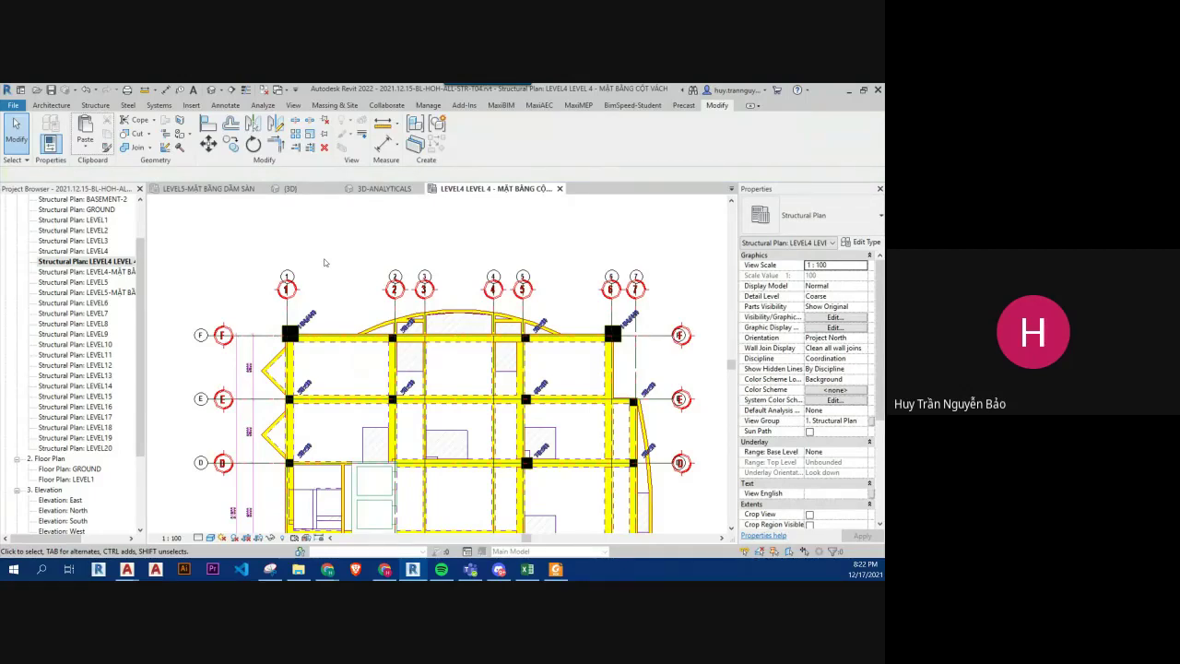
# - Paste them into LEVEL4 aligned to the same place, then open the {3D} view
pyautogui.click(83, 150)
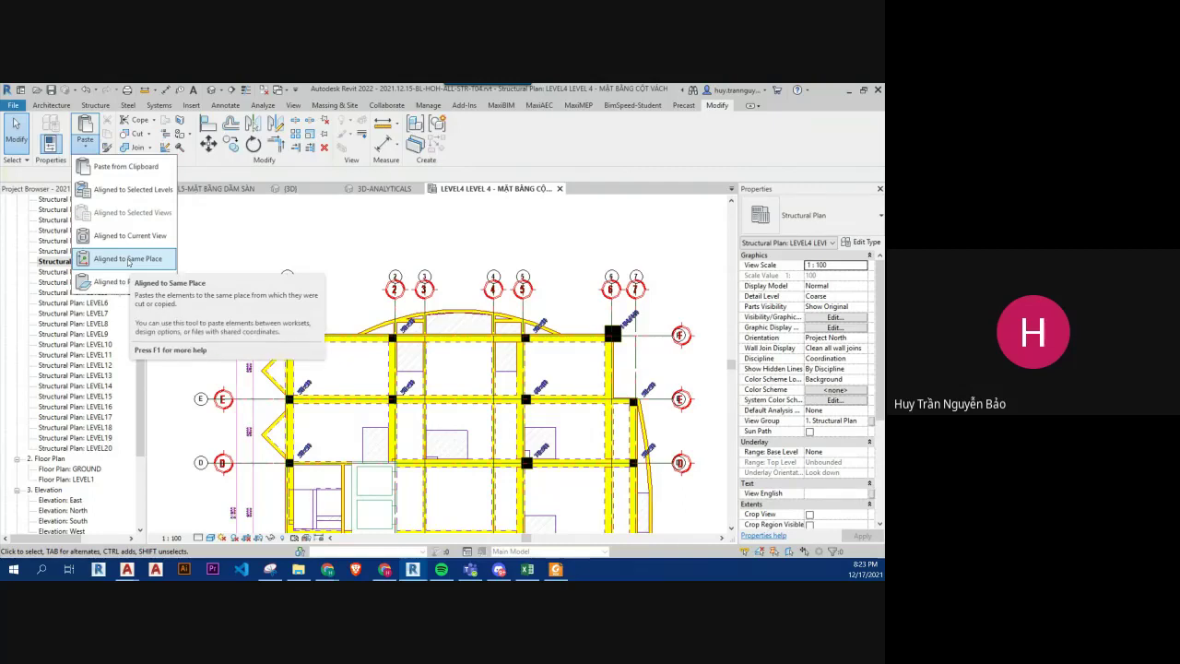
pyautogui.click(128, 259)
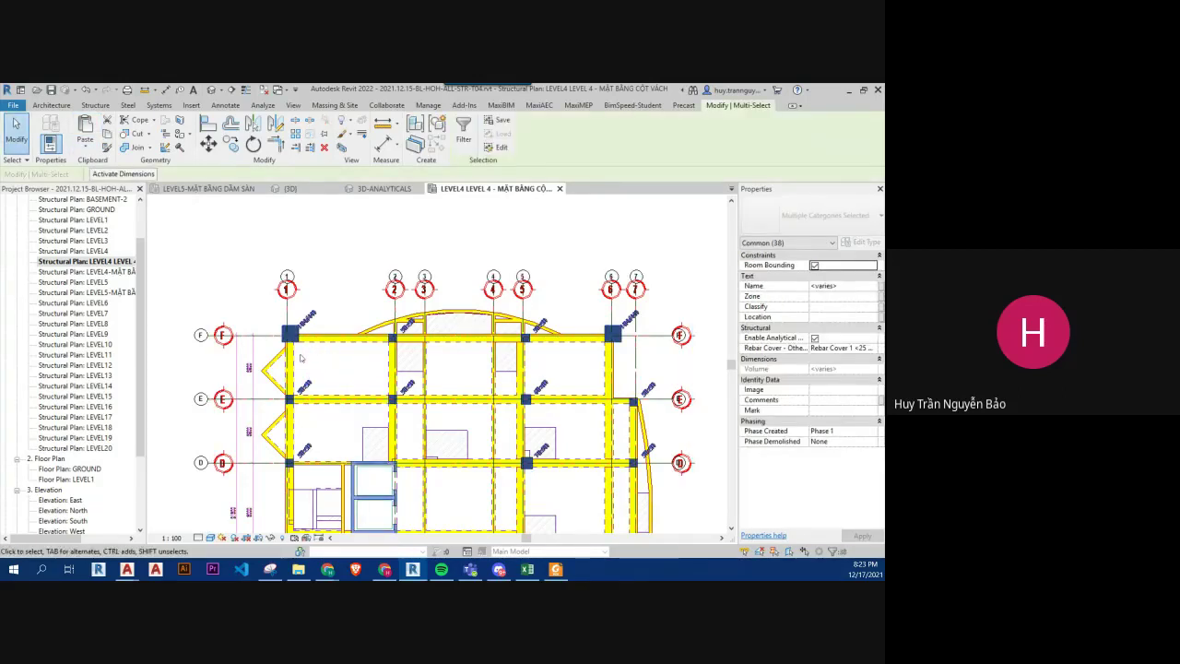
pyautogui.scroll(-2, 66, 469)
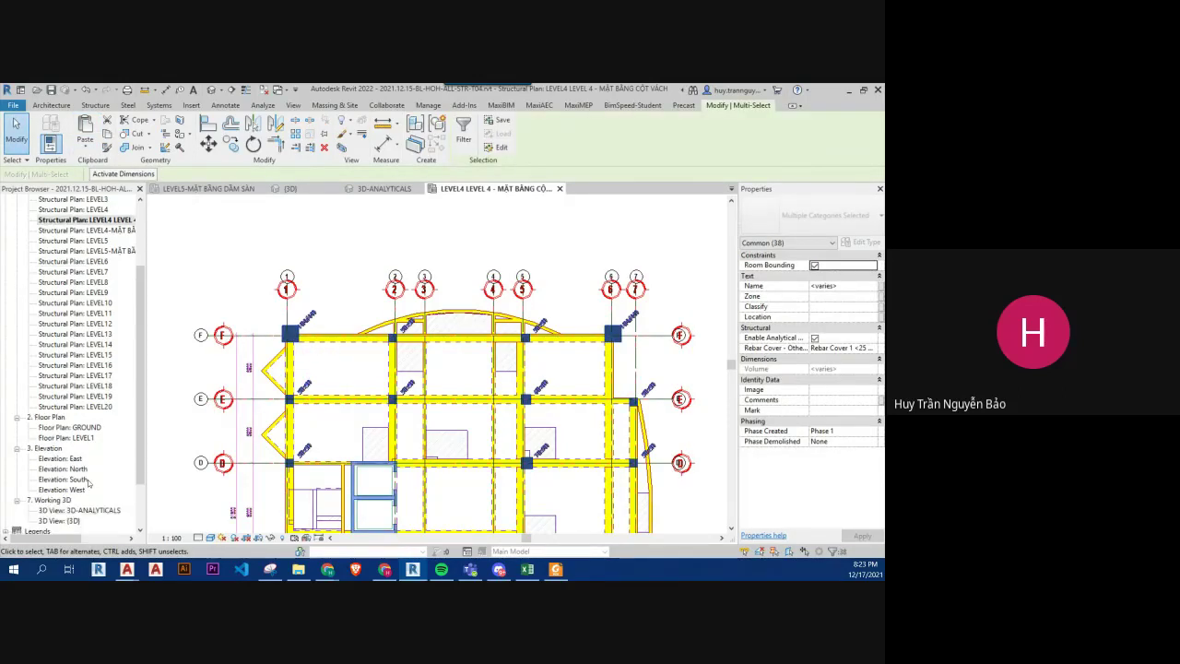
pyautogui.scroll(-2, 66, 469)
pyautogui.doubleClick(73, 458)
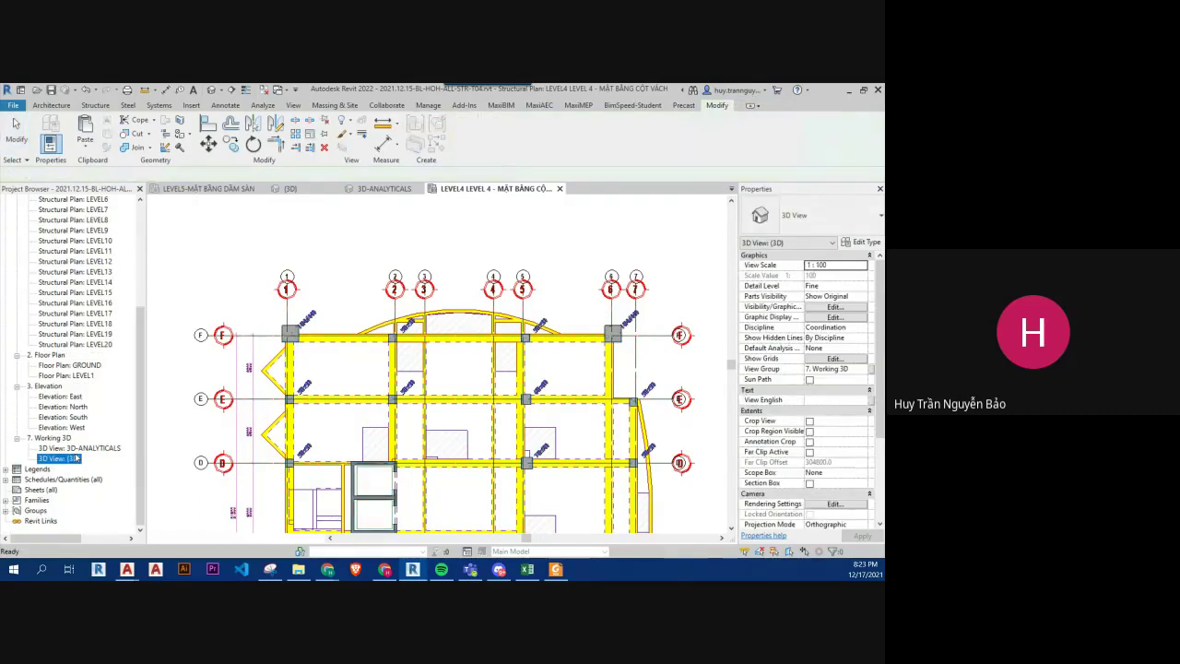
# - In 3D-ANALYTICALS, select and orbit around the analytical floors and a wall to inspect them
pyautogui.doubleClick(79, 448)
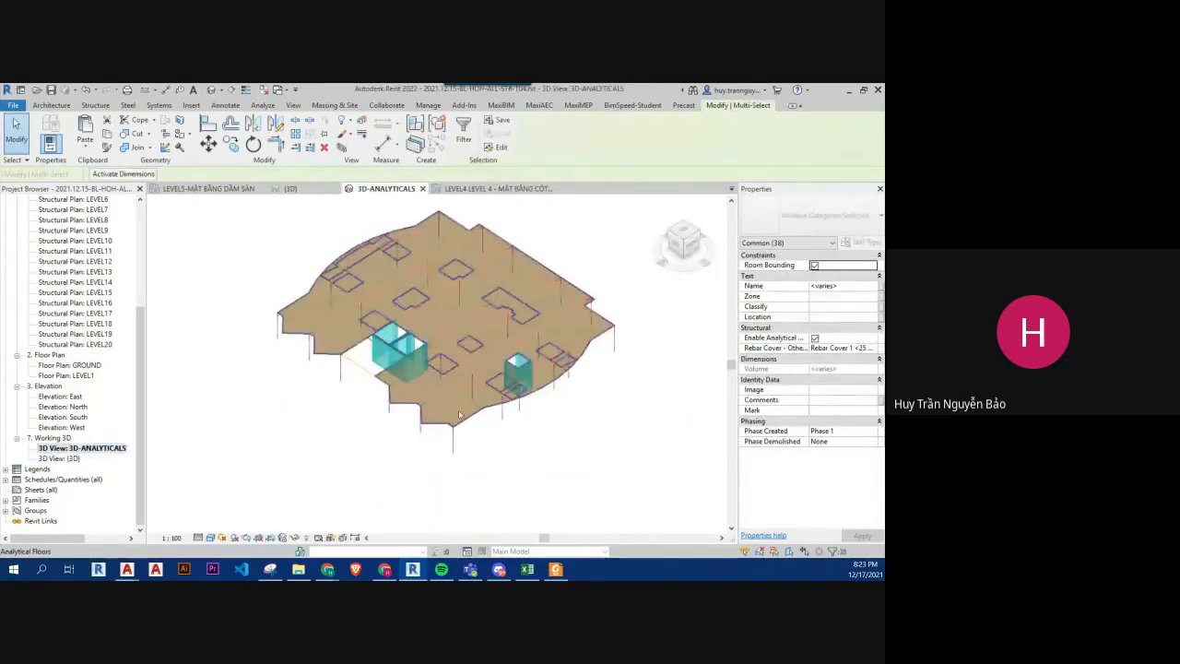
pyautogui.click(462, 404)
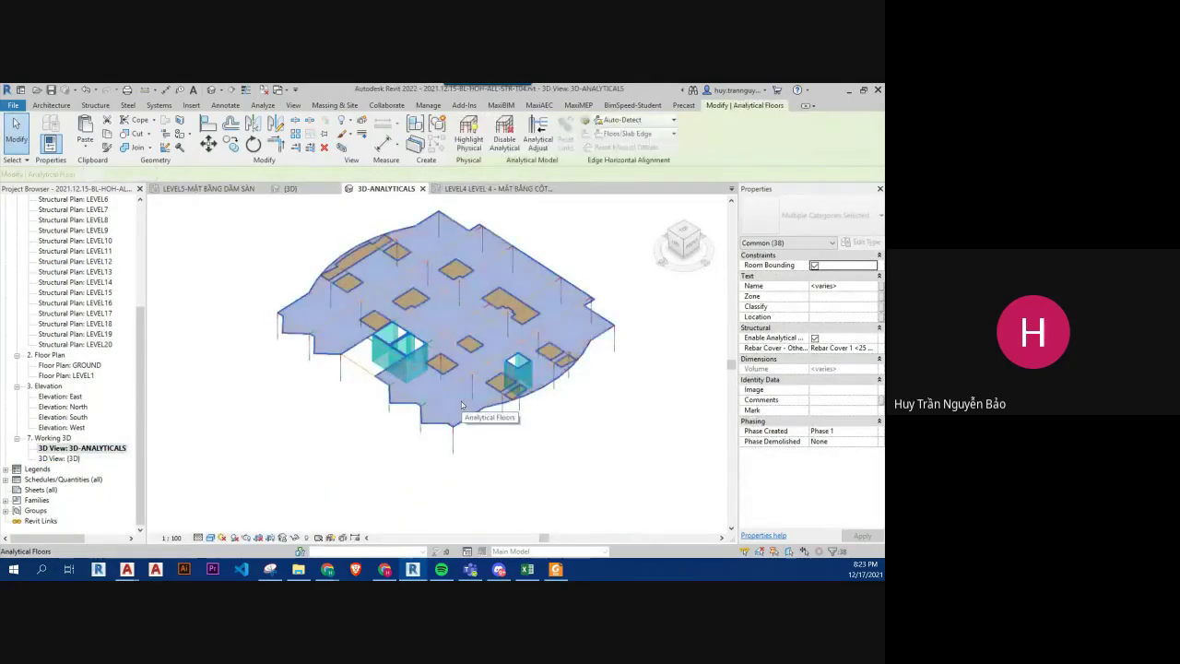
pyautogui.click(615, 493)
pyautogui.scroll(2, 615, 493)
pyautogui.scroll(2, 608, 489)
pyautogui.scroll(1, 604, 484)
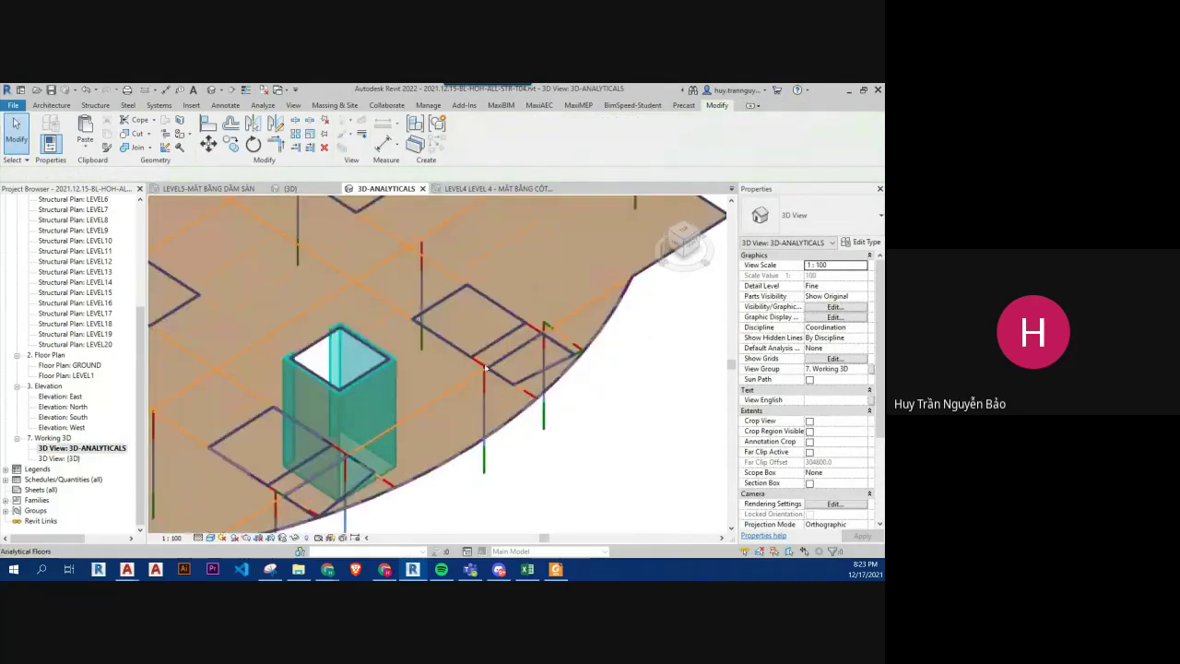
pyautogui.scroll(1, 598, 478)
pyautogui.scroll(-3, 598, 478)
pyautogui.scroll(-3, 596, 476)
pyautogui.moveTo(596, 477)
pyautogui.keyDown('shift'); pyautogui.mouseDown(button='middle')
pyautogui.moveTo(537, 422)
pyautogui.moveTo(489, 319)
pyautogui.moveTo(408, 304)
pyautogui.moveTo(458, 448)
pyautogui.mouseUp(button='middle'); pyautogui.keyUp('shift')
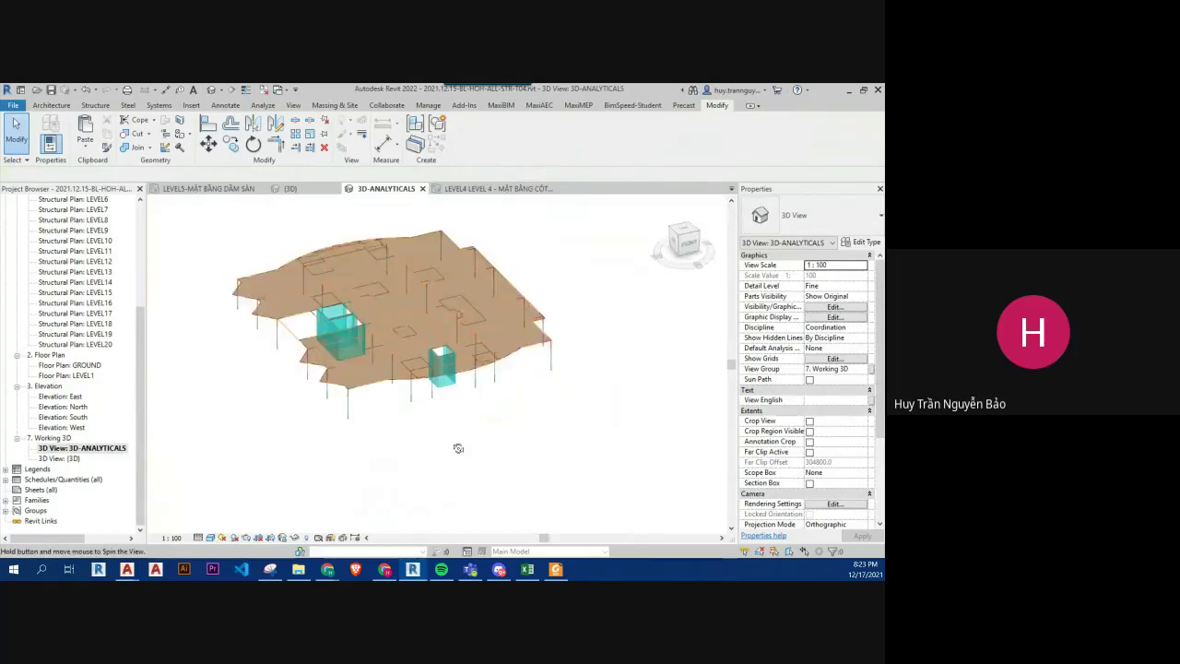
pyautogui.scroll(4, 373, 362)
pyautogui.moveTo(373, 362)
pyautogui.keyDown('shift'); pyautogui.mouseDown(button='middle')
pyautogui.moveTo(389, 394)
pyautogui.moveTo(542, 414)
pyautogui.mouseUp(button='middle'); pyautogui.keyUp('shift')
pyautogui.click(382, 378)
pyautogui.press('Escape')
pyautogui.scroll(-3, 542, 415)
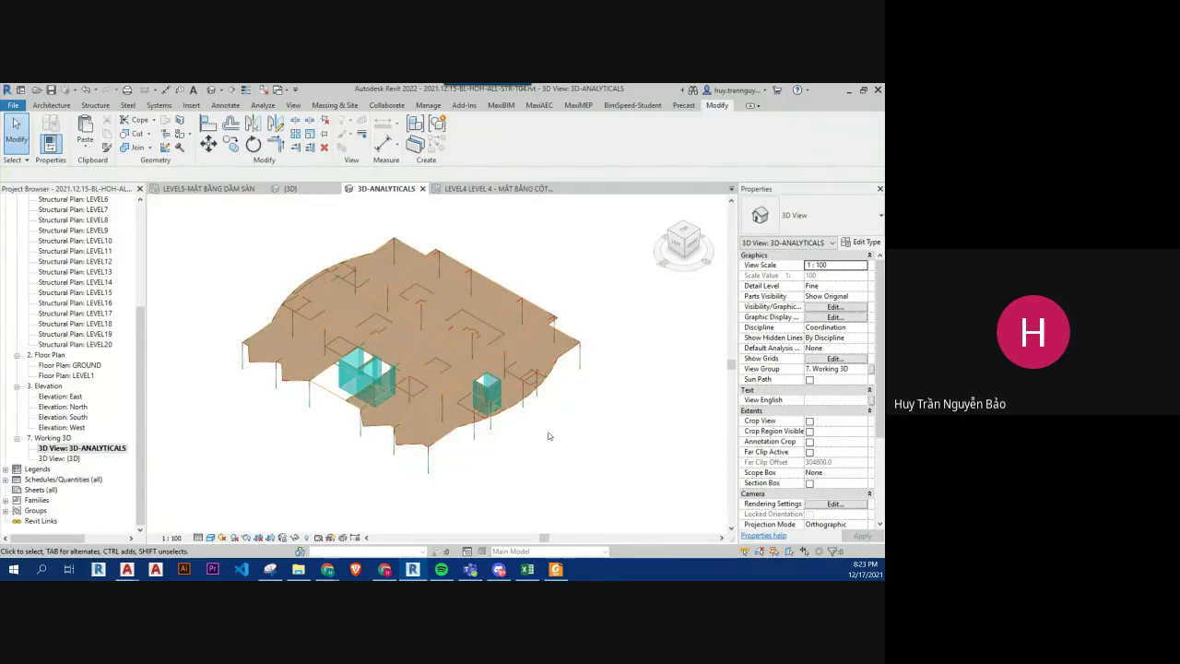
# - Orbit the analytical model to an edge-on front view, then an oblique isometric view
pyautogui.scroll(1, 549, 433)
pyautogui.scroll(1, 544, 406)
pyautogui.scroll(1, 538, 369)
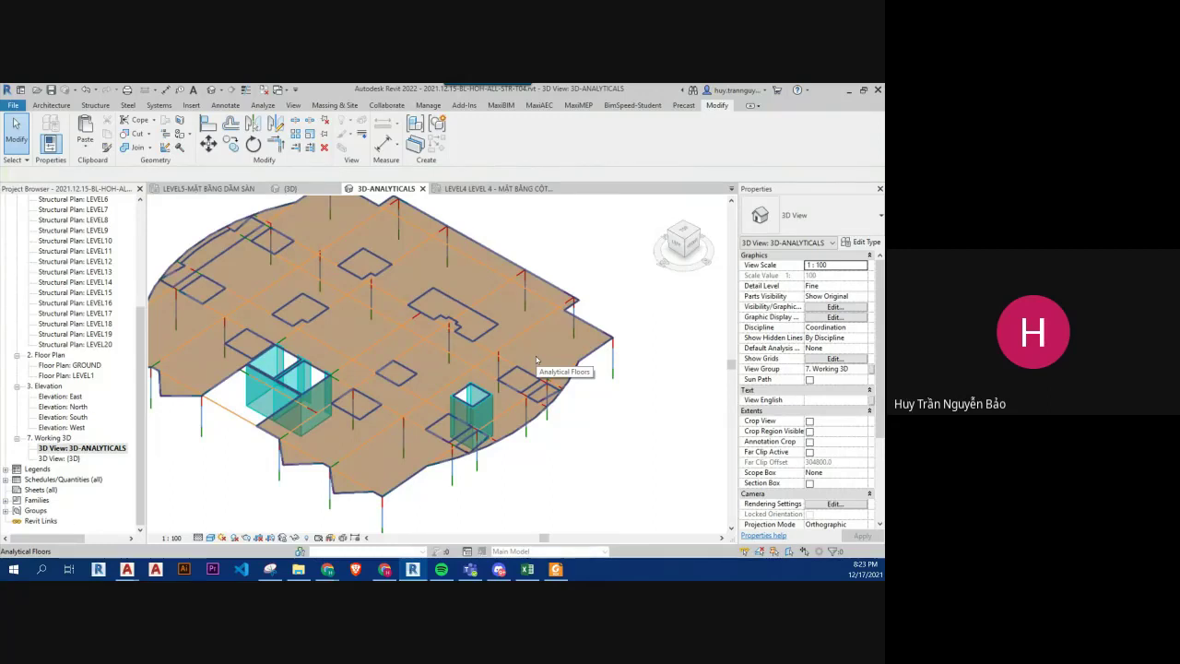
pyautogui.scroll(-2, 536, 360)
pyautogui.scroll(-2, 535, 359)
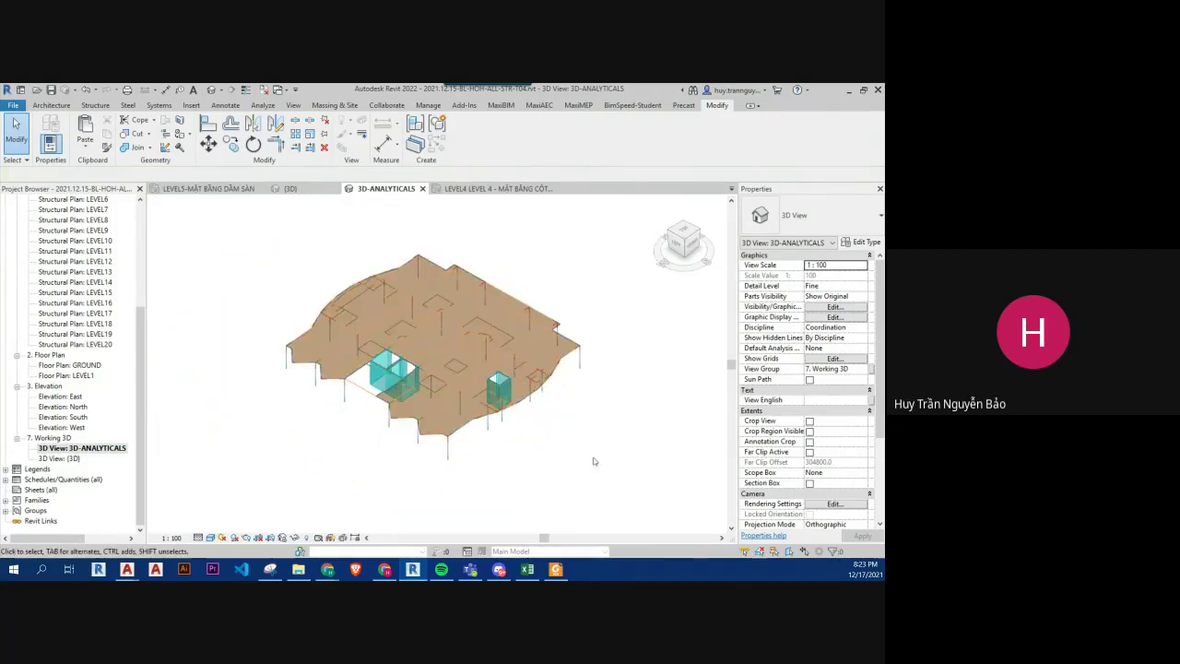
pyautogui.moveTo(651, 516)
pyautogui.mouseDown()
pyautogui.moveTo(471, 456)
pyautogui.moveTo(188, 225)
pyautogui.moveTo(466, 457)
pyautogui.moveTo(545, 461)
pyautogui.mouseUp()
pyautogui.keyDown('shift'); pyautogui.moveTo(596, 443); pyautogui.dragTo(580, 392, button='middle'); pyautogui.keyUp('shift')
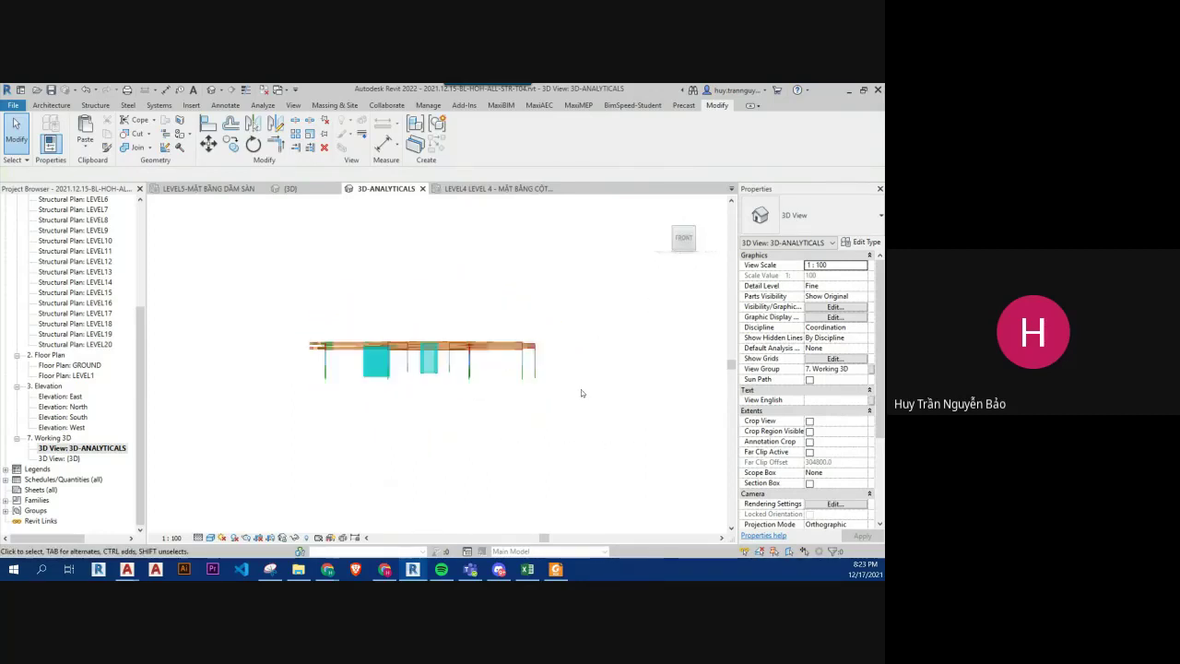
pyautogui.scroll(2, 455, 387)
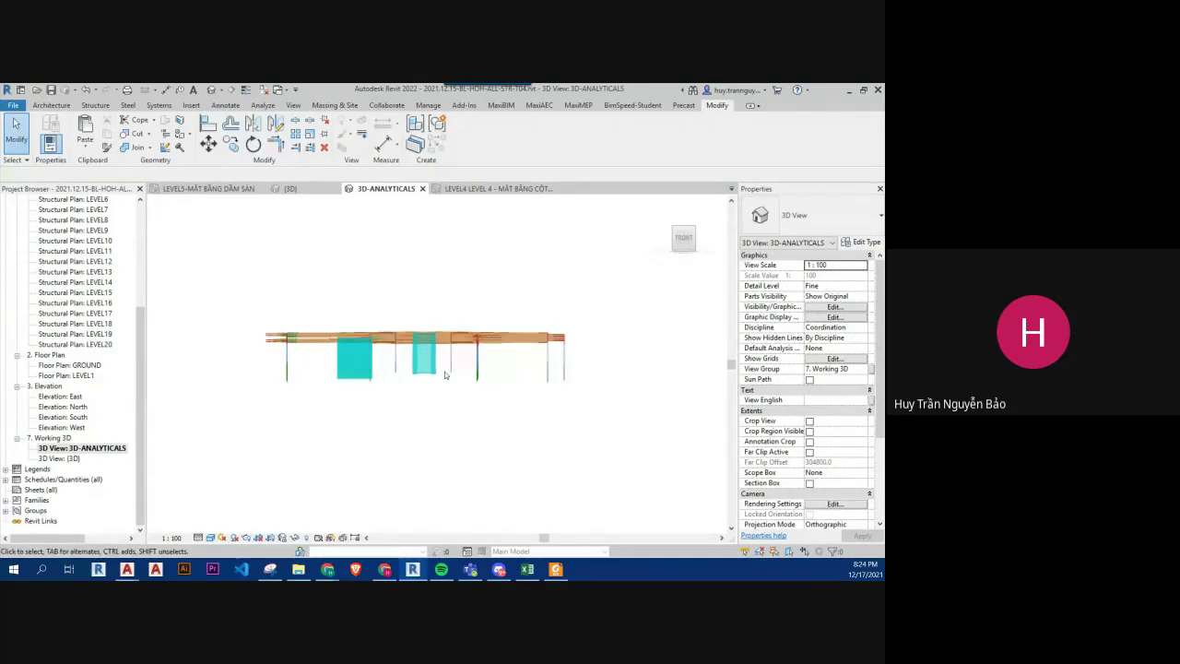
pyautogui.scroll(3, 455, 389)
pyautogui.keyDown('shift'); pyautogui.moveTo(524, 403); pyautogui.dragTo(517, 455, button='middle'); pyautogui.keyUp('shift')
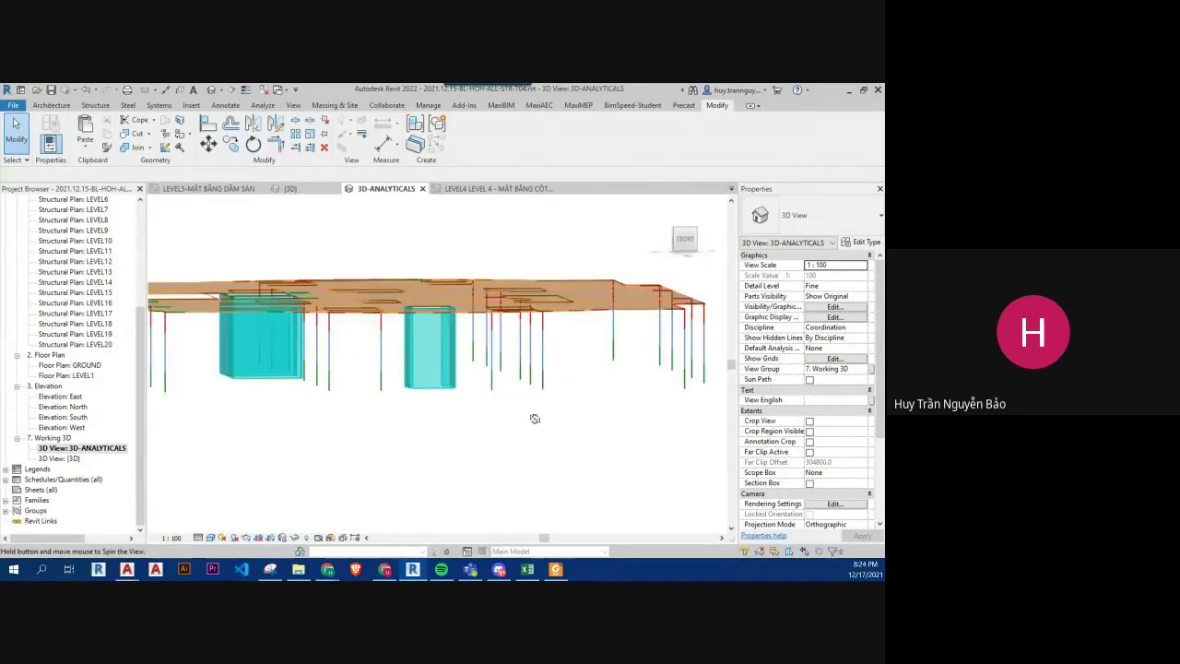
pyautogui.scroll(-2, 516, 456)
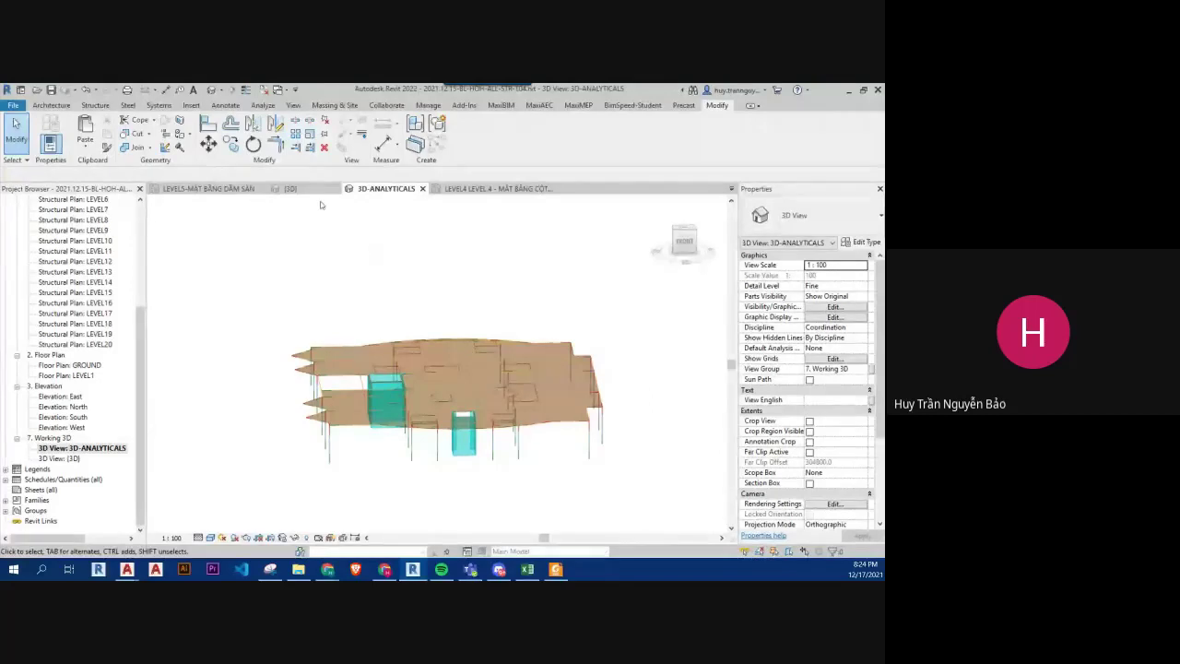
# - Back in {3D}, orbit to an isometric view of the Level 5 slab on its columns
pyautogui.hotkey('ctrl', 'Tab')
pyautogui.moveTo(491, 373)
pyautogui.keyDown('shift'); pyautogui.mouseDown(button='middle')
pyautogui.moveTo(535, 463)
pyautogui.moveTo(599, 332)
pyautogui.mouseUp(button='middle'); pyautogui.keyUp('shift')
pyautogui.scroll(-1, 629, 332)
pyautogui.scroll(3, 630, 329)
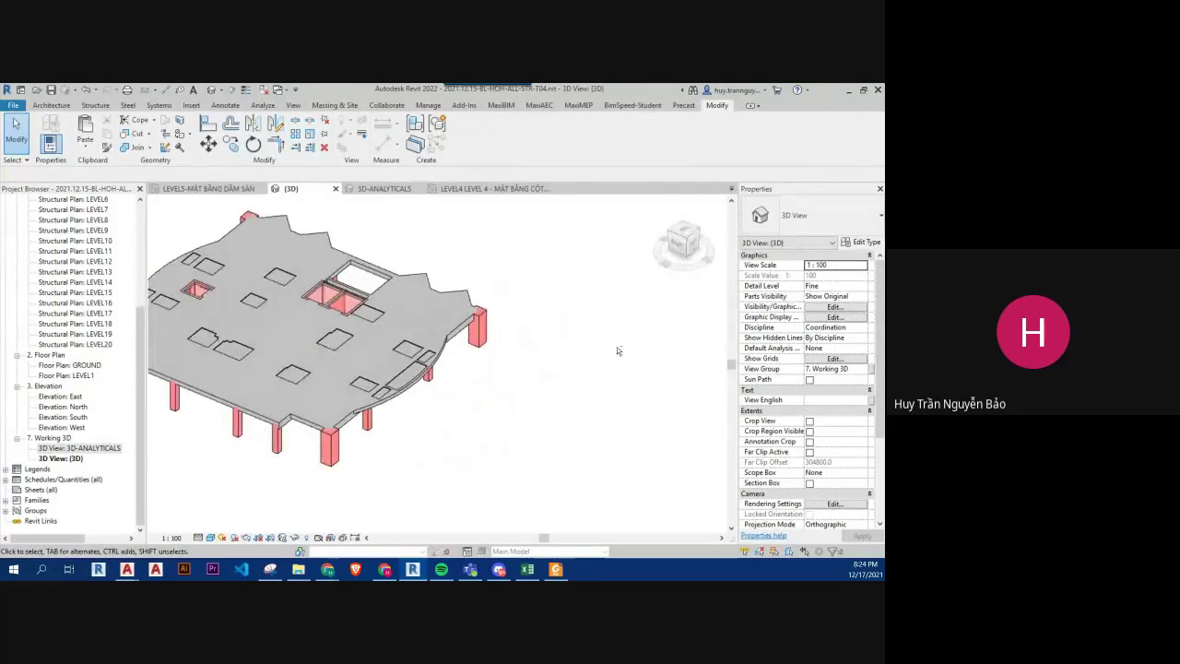
pyautogui.scroll(-2, 617, 346)
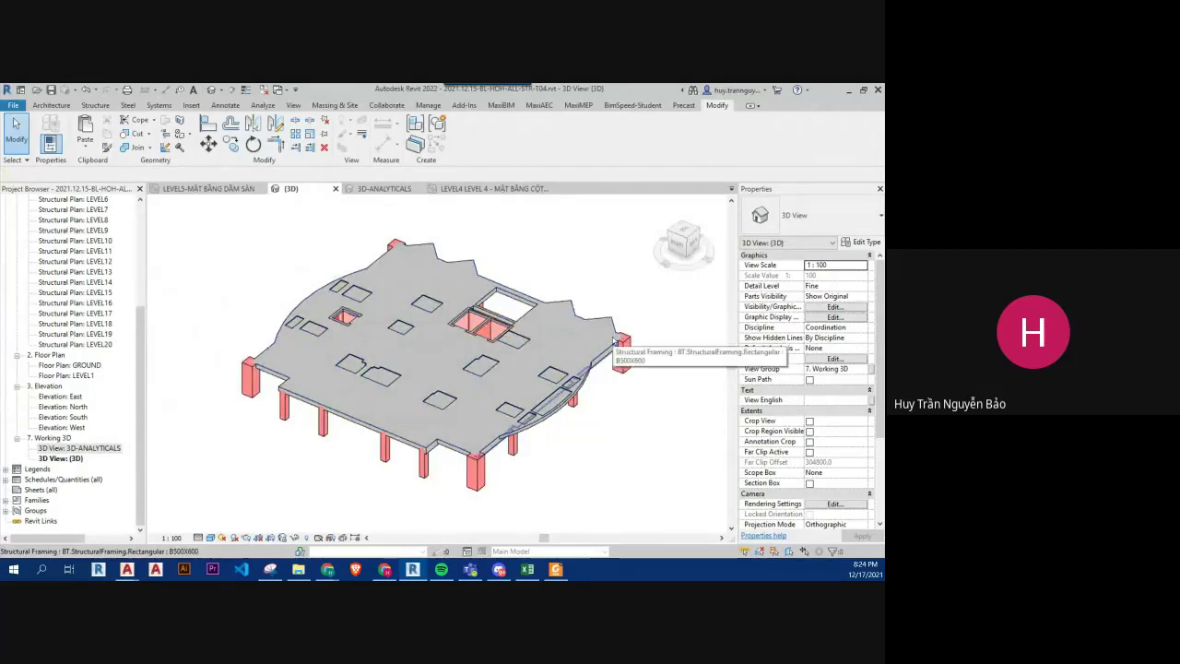
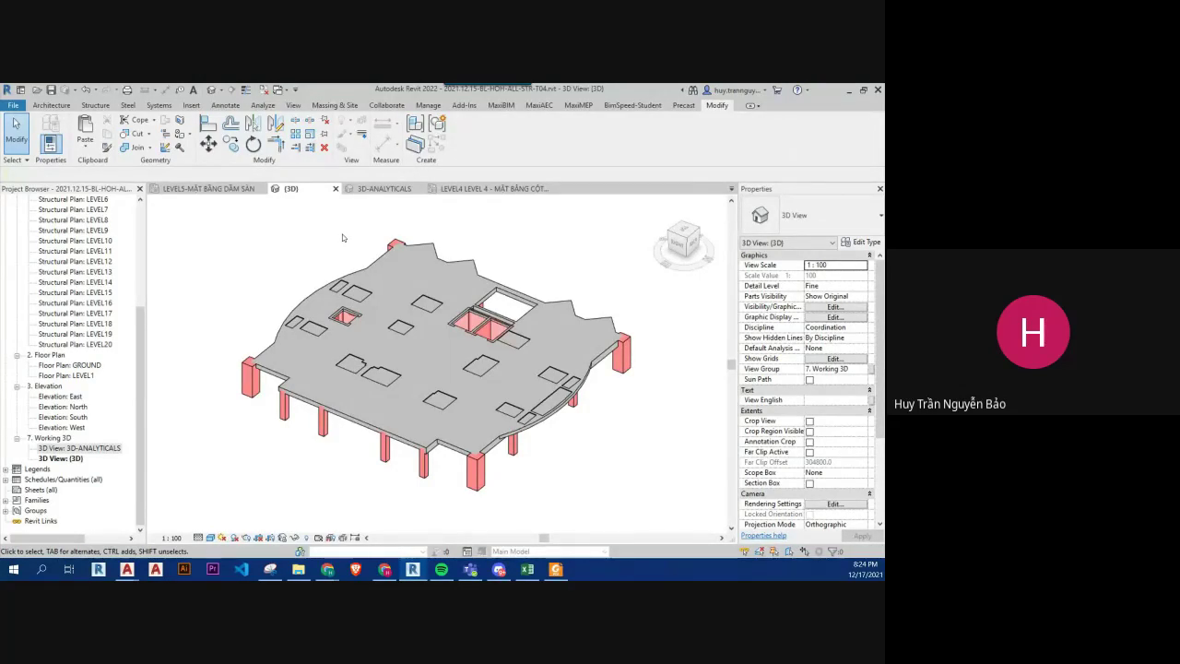
# - Use Join Geometry (JG) to join the floor slab to the beams beneath it
pyautogui.scroll(2, 371, 226)
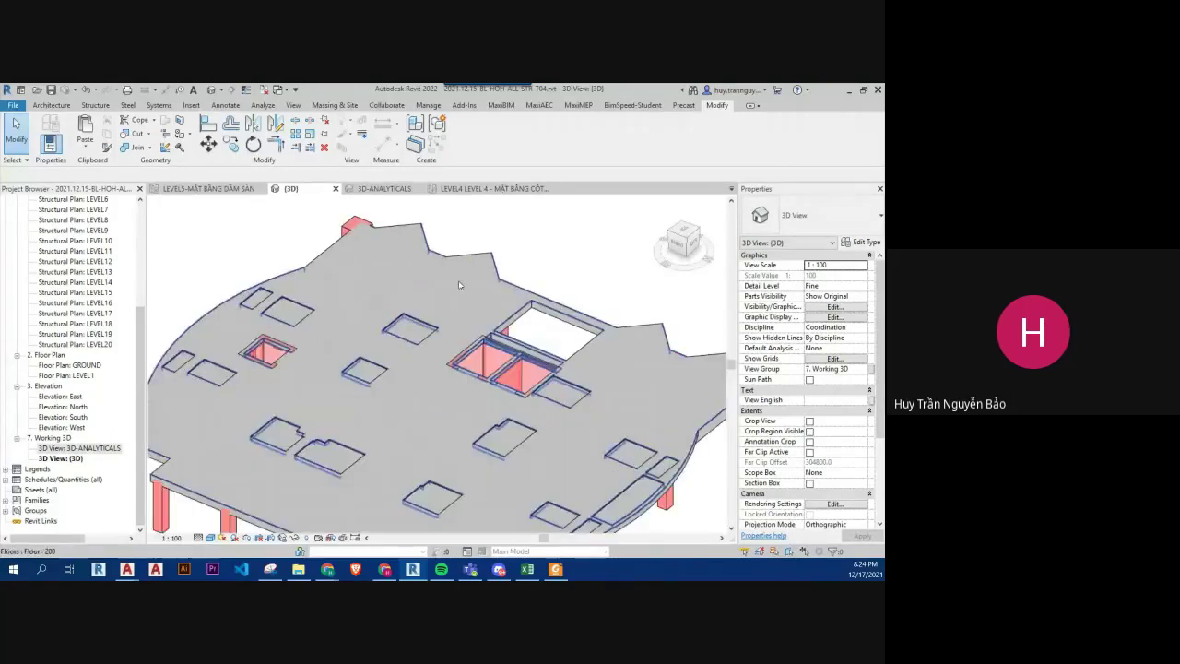
pyautogui.scroll(-1, 420, 292)
pyautogui.press('j')
pyautogui.press('g')
pyautogui.click(420, 292)
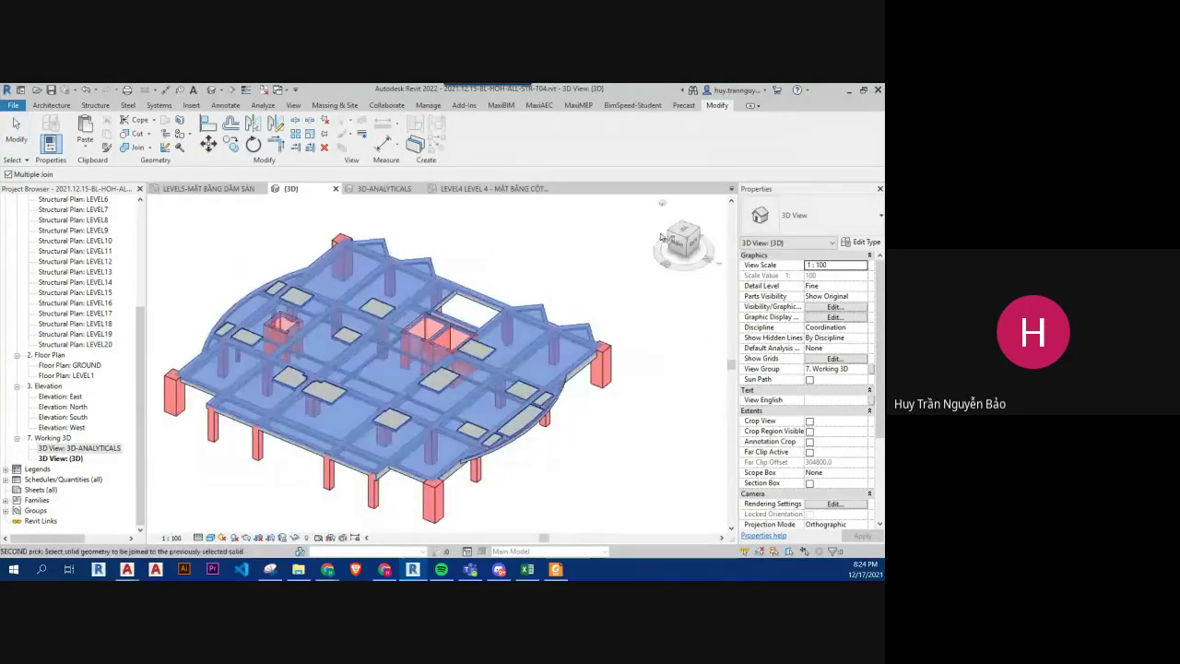
pyautogui.moveTo(420, 293)
pyautogui.keyDown('shift'); pyautogui.mouseDown()
pyautogui.moveTo(495, 479)
pyautogui.moveTo(572, 437)
pyautogui.mouseUp(); pyautogui.keyUp('shift')
pyautogui.moveTo(572, 436); pyautogui.dragTo(614, 424, button='middle')
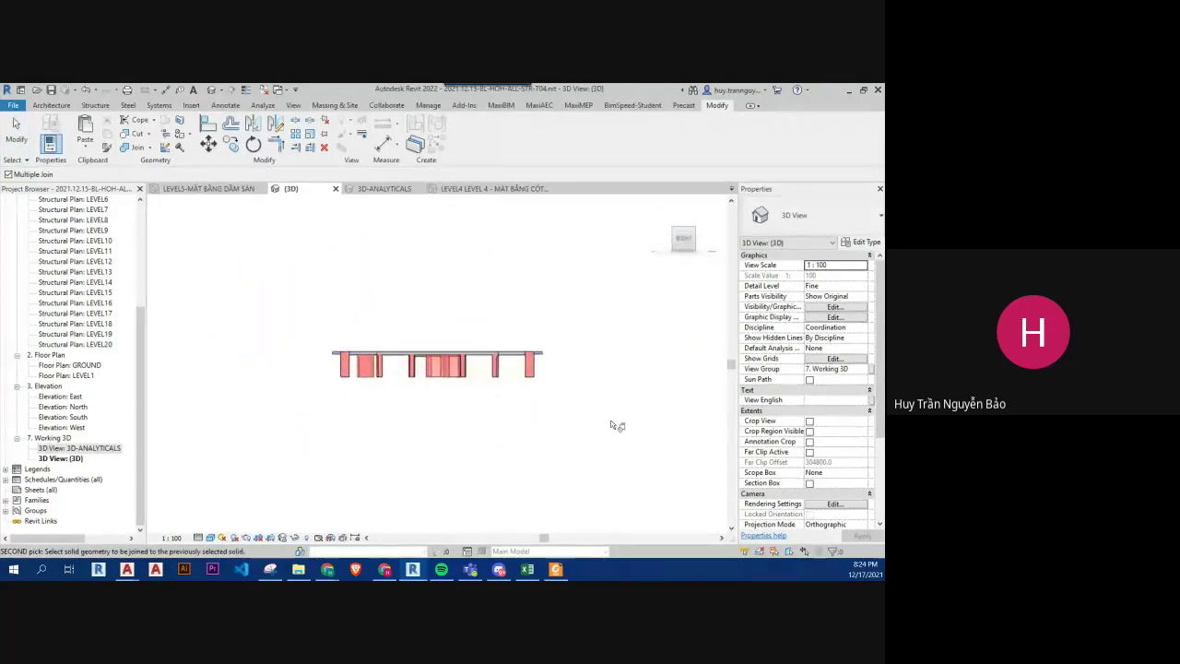
pyautogui.click(574, 385)
pyautogui.keyDown('shift'); pyautogui.moveTo(575, 385); pyautogui.dragTo(468, 406, button='middle'); pyautogui.keyUp('shift')
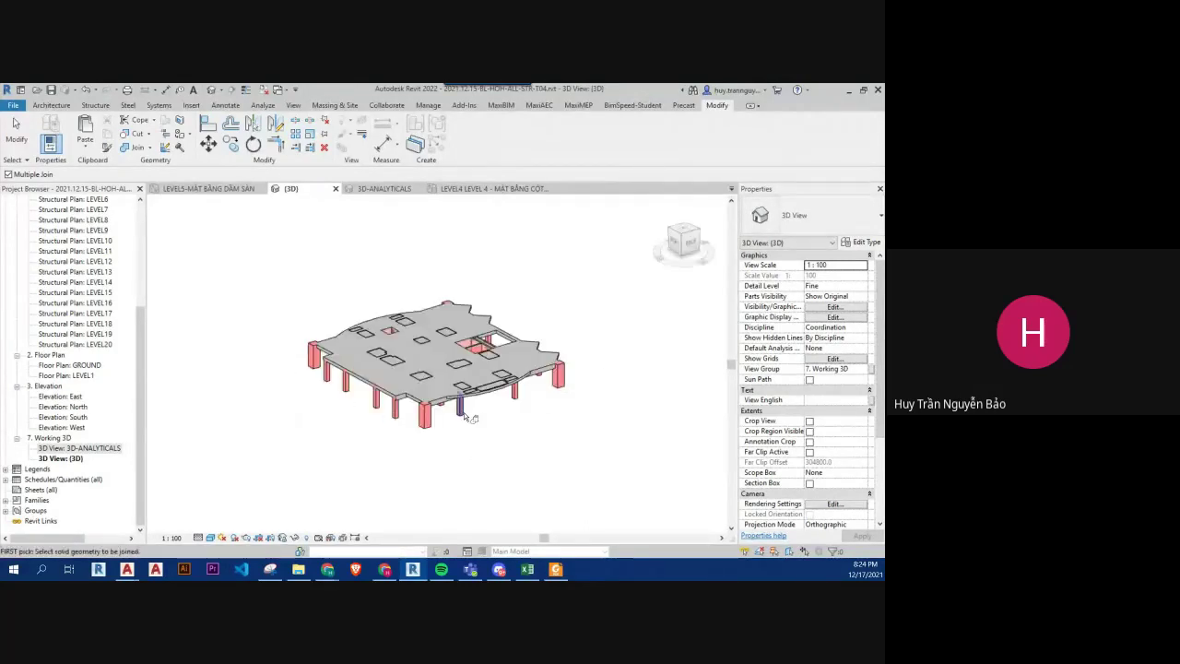
pyautogui.click(468, 406)
pyautogui.press('Escape')
pyautogui.press('Escape')
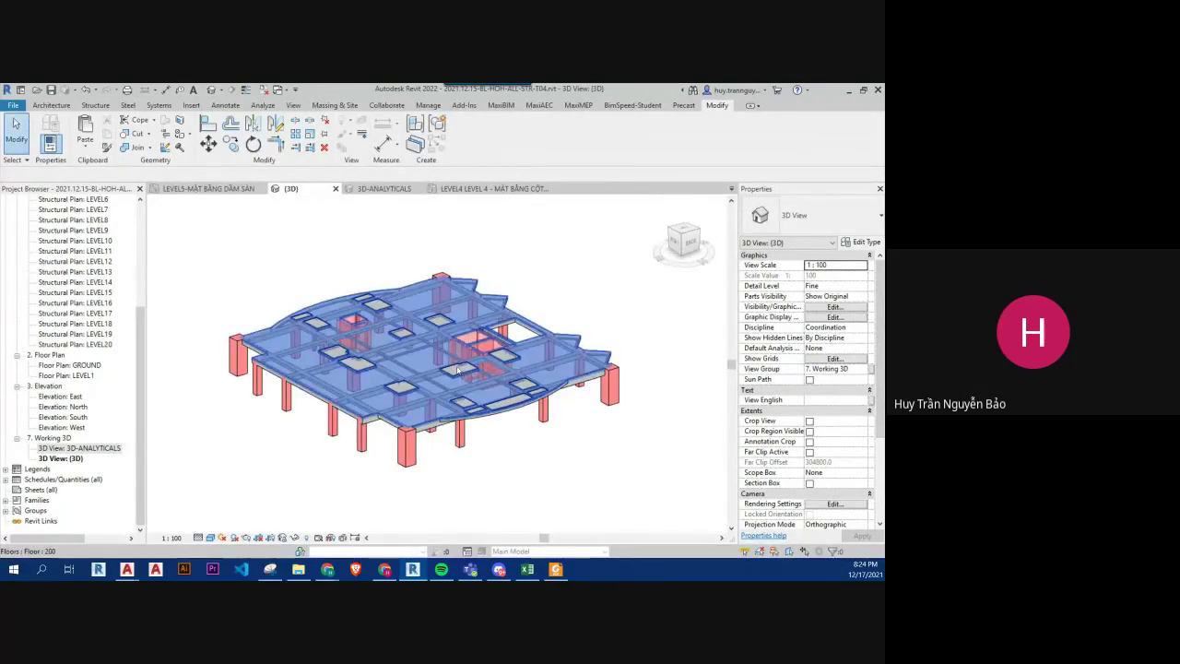
# - Restart Join Geometry with the floor slab picked as the first solid
pyautogui.scroll(1, 468, 368)
pyautogui.press('Return')
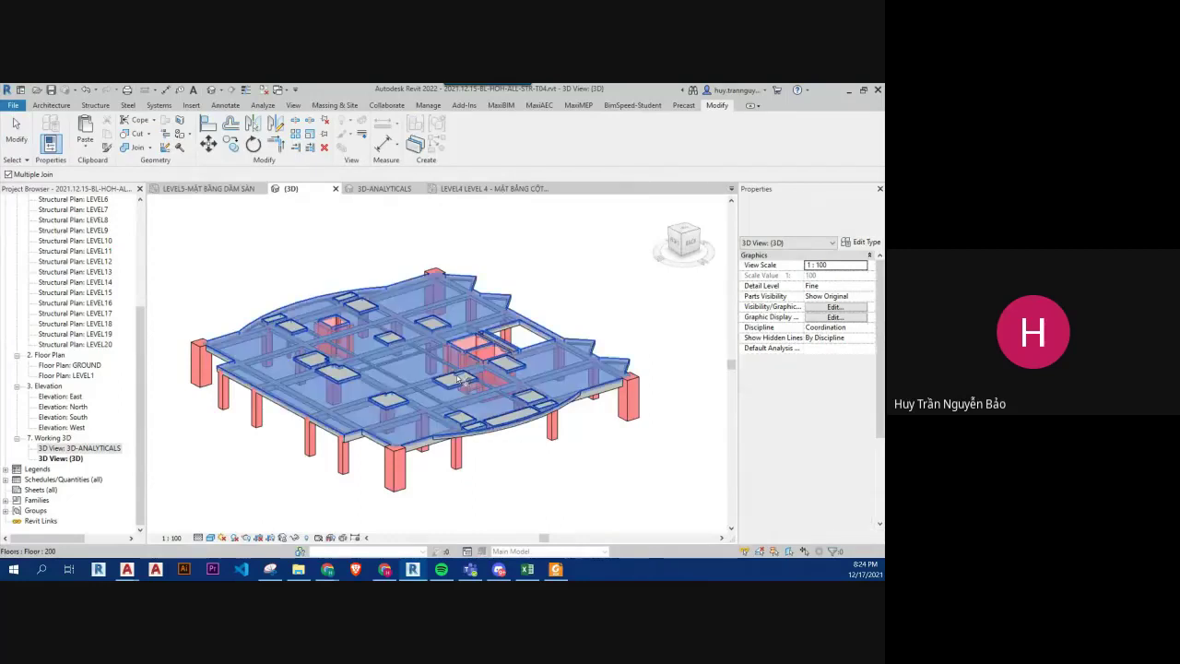
pyautogui.click(463, 378)
pyautogui.scroll(2, 457, 378)
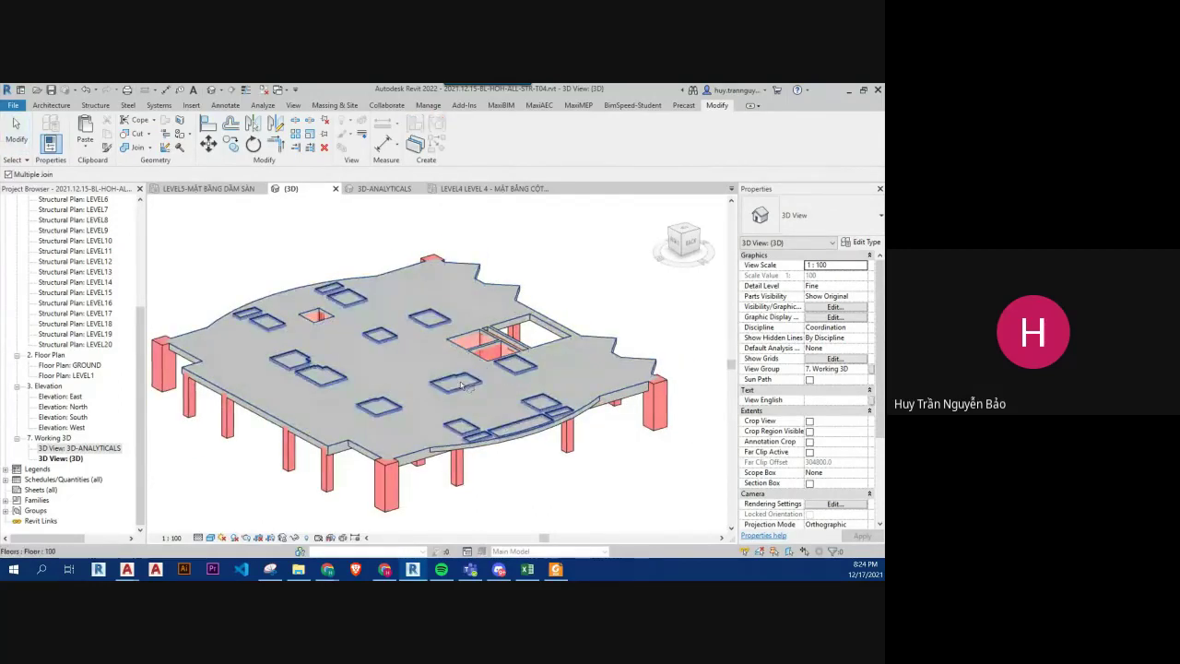
pyautogui.scroll(-2, 463, 388)
# - Join the slab to the framing below, unjoining the elements that don't intersect
pyautogui.keyDown('shift'); pyautogui.moveTo(463, 388); pyautogui.dragTo(604, 412, button='middle'); pyautogui.keyUp('shift')
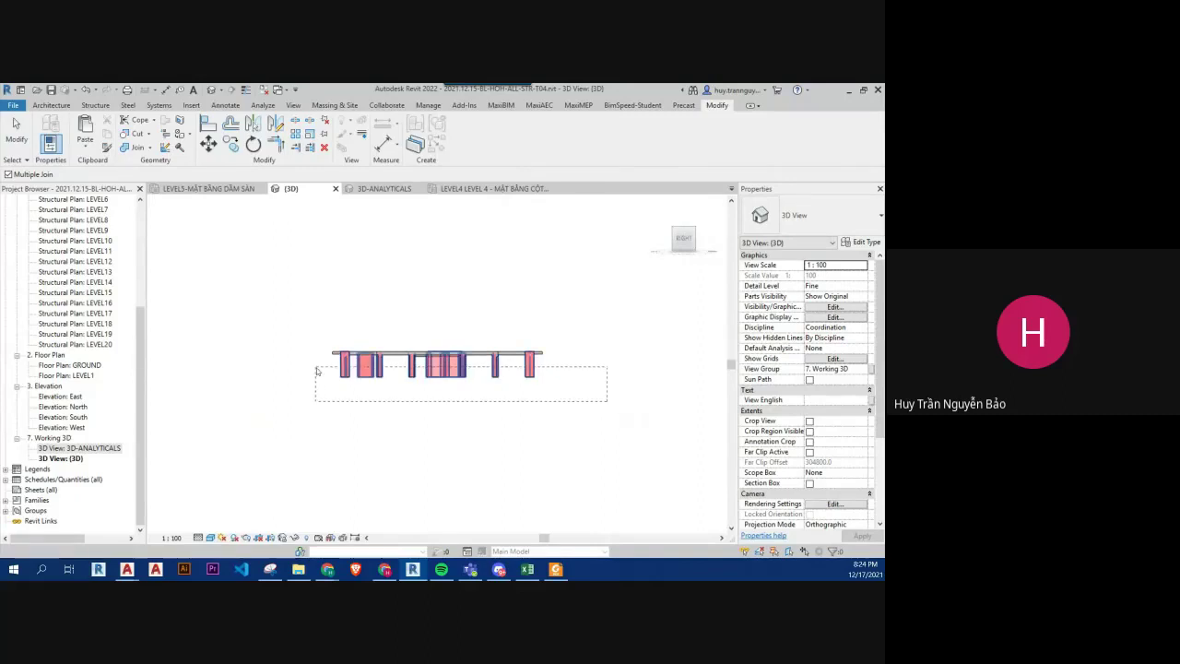
pyautogui.click(368, 373)
pyautogui.click(664, 544)
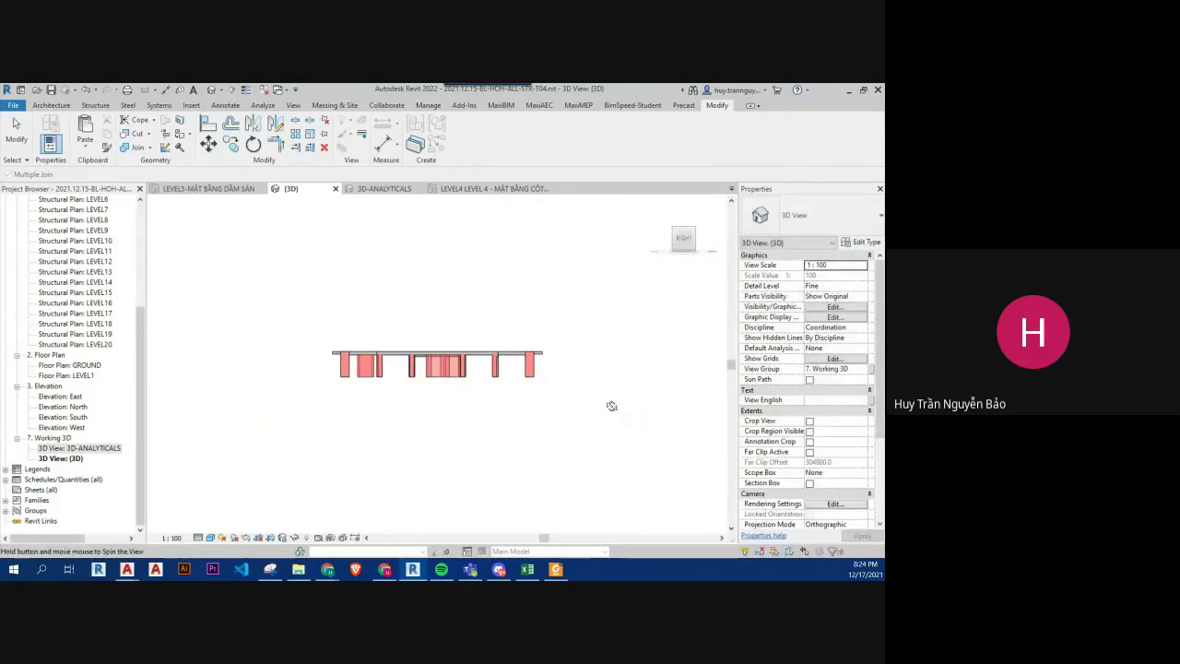
pyautogui.keyDown('shift'); pyautogui.moveTo(611, 408); pyautogui.dragTo(538, 500, button='middle'); pyautogui.keyUp('shift')
# - Join the slab to the columns beneath it and dismiss the 24 non-intersection warnings
pyautogui.press('Return')
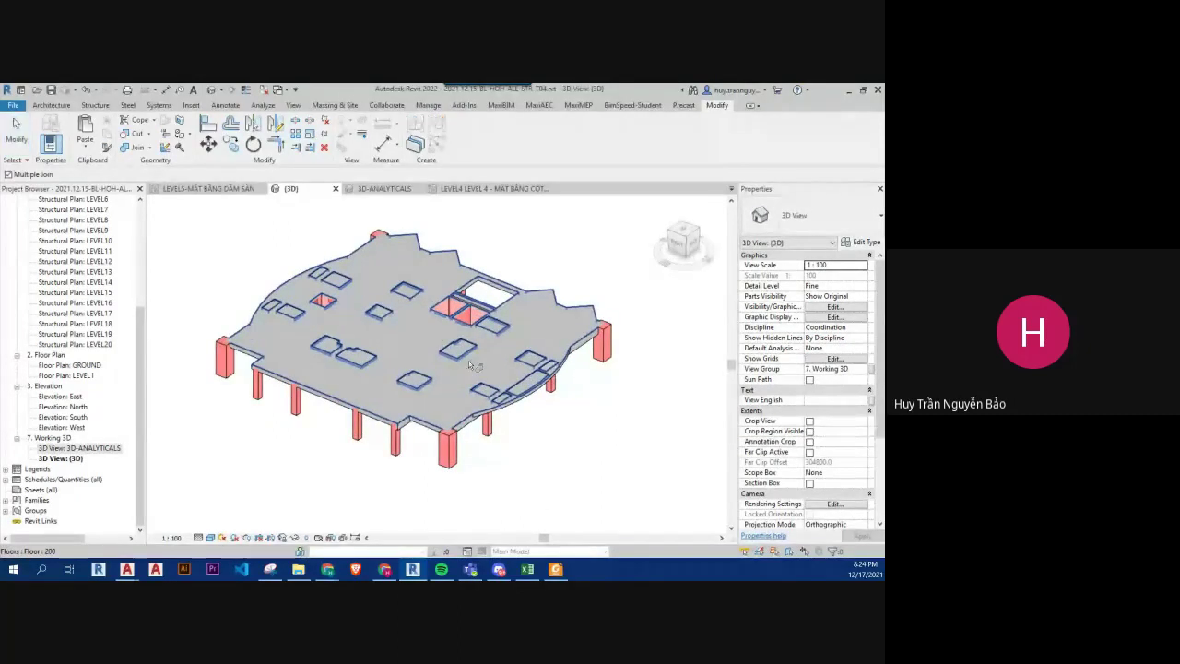
pyautogui.click(691, 255)
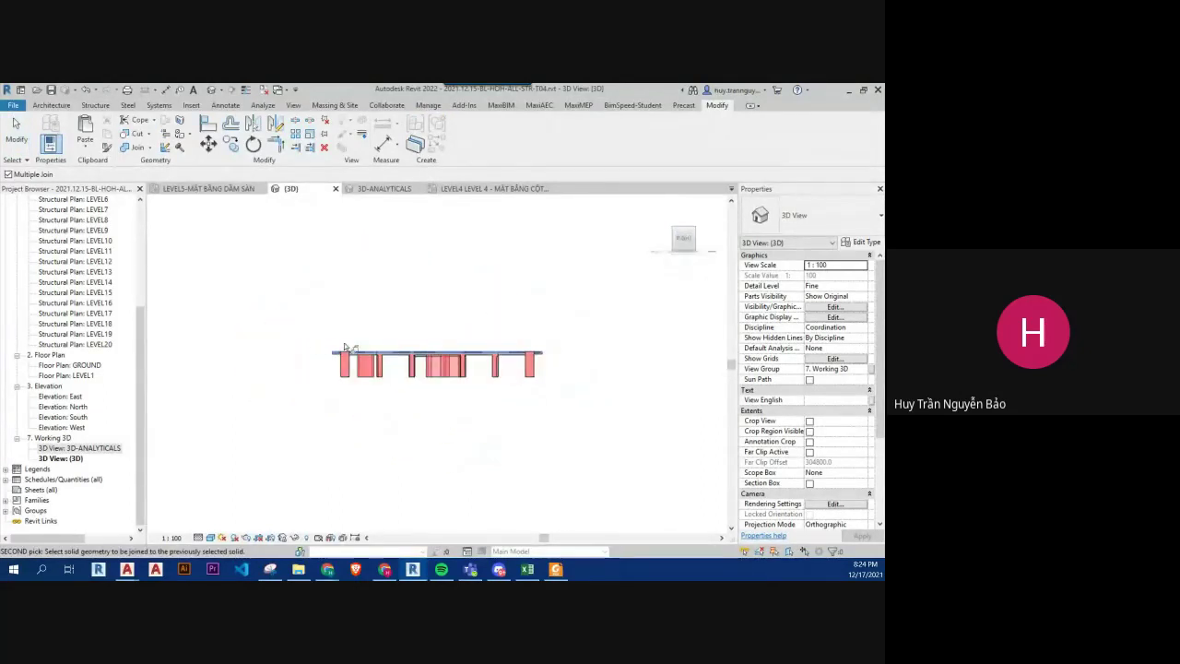
pyautogui.click(431, 363)
pyautogui.moveTo(429, 361); pyautogui.dragTo(600, 360)
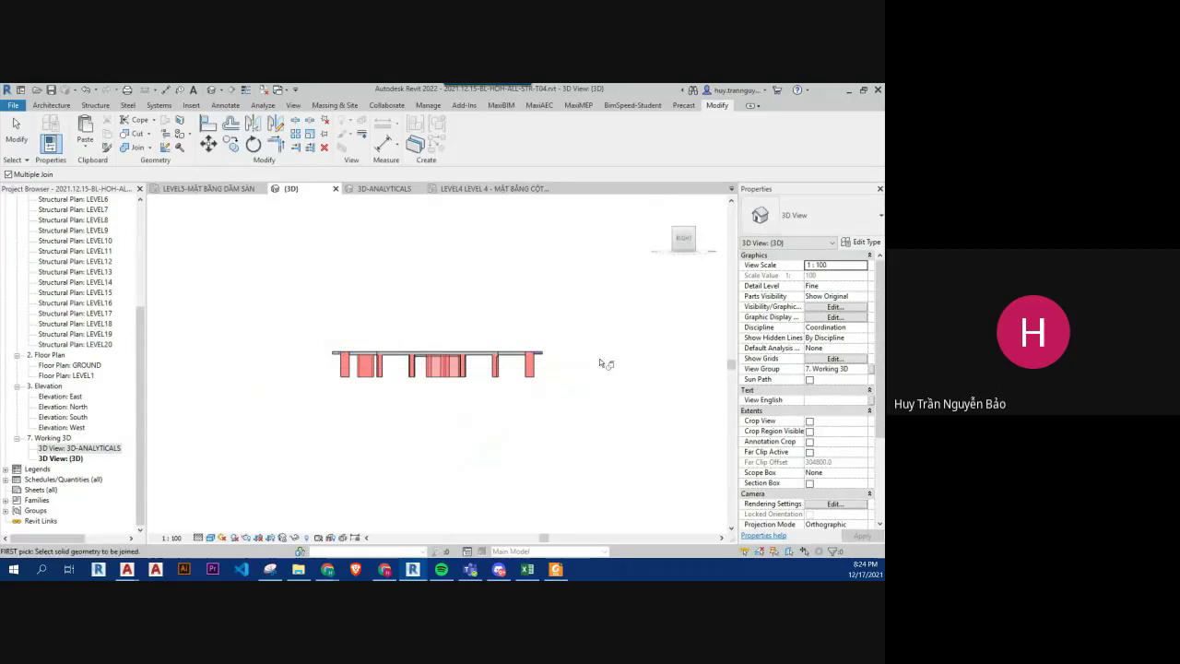
pyautogui.moveTo(600, 360)
pyautogui.keyDown('shift'); pyautogui.mouseDown(button='middle')
pyautogui.moveTo(470, 368)
pyautogui.moveTo(321, 350)
pyautogui.mouseUp(button='middle'); pyautogui.keyUp('shift')
pyautogui.moveTo(320, 350); pyautogui.dragTo(592, 368)
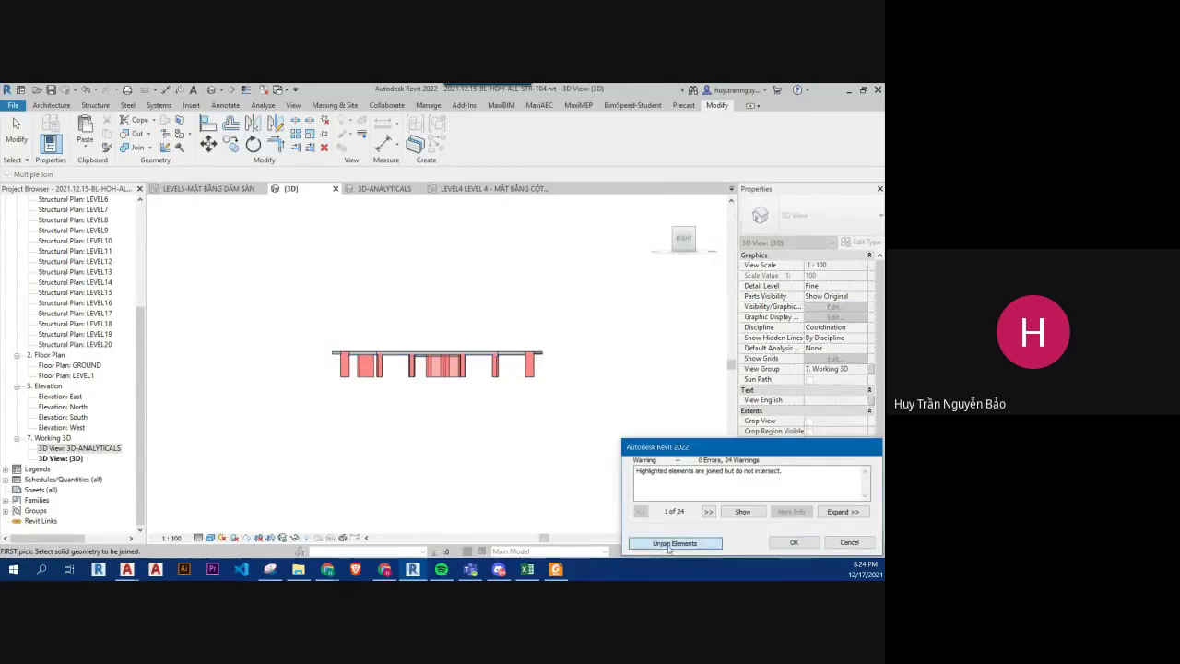
pyautogui.press('Escape')
pyautogui.moveTo(611, 414)
pyautogui.keyDown('shift'); pyautogui.mouseDown(button='middle')
pyautogui.moveTo(437, 415)
pyautogui.moveTo(575, 403)
pyautogui.mouseUp(button='middle'); pyautogui.keyUp('shift')
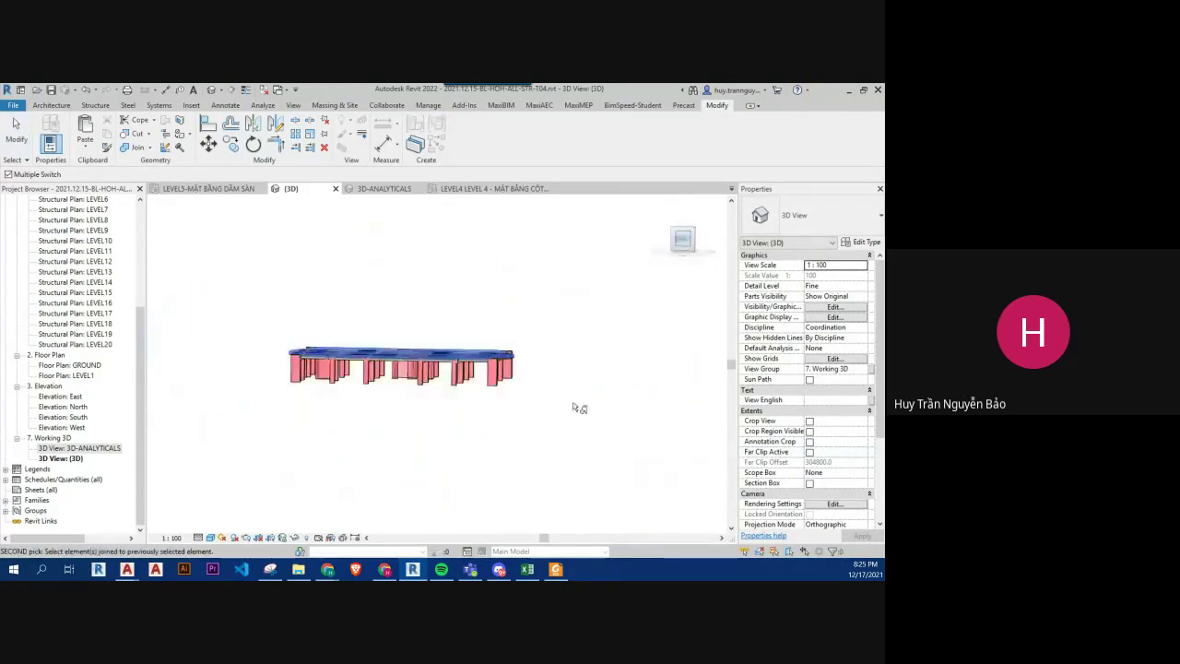
# - Switch join order so the columns cut the slab, then select all 80 structural elements
pyautogui.moveTo(586, 410); pyautogui.dragTo(282, 374)
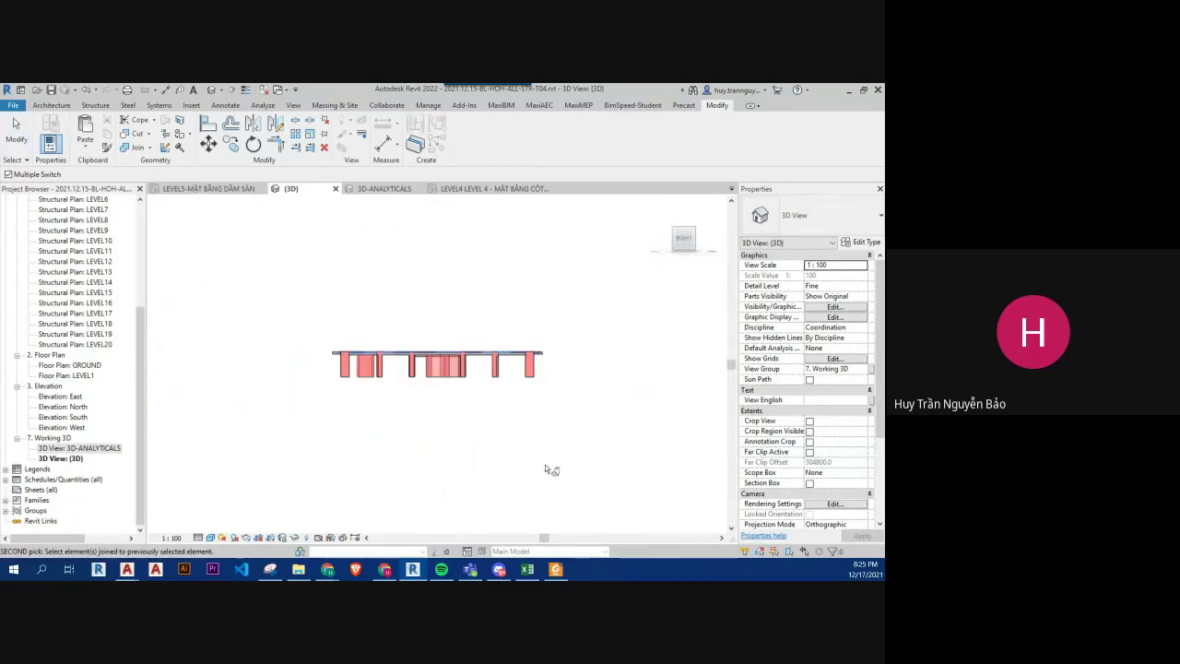
pyautogui.keyDown('shift'); pyautogui.moveTo(551, 469); pyautogui.dragTo(522, 482, button='middle'); pyautogui.keyUp('shift')
pyautogui.press('Escape')
pyautogui.scroll(3, 463, 420)
pyautogui.hotkey('ctrl', 'Left')
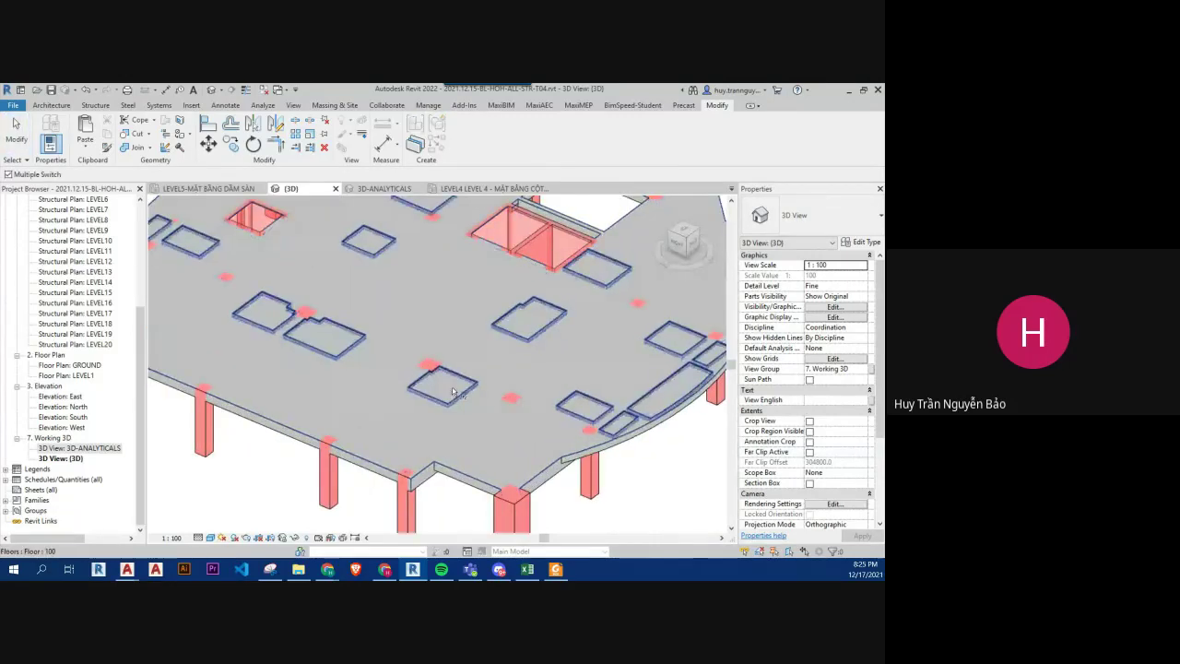
pyautogui.click(677, 246)
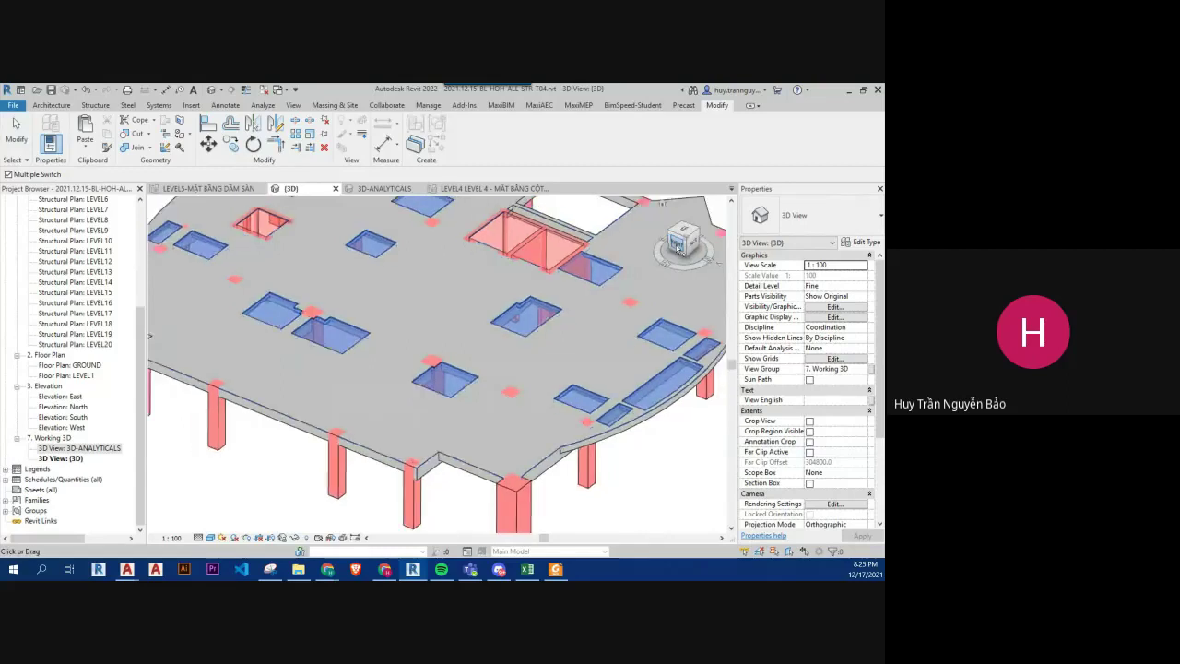
pyautogui.moveTo(593, 387); pyautogui.dragTo(270, 376)
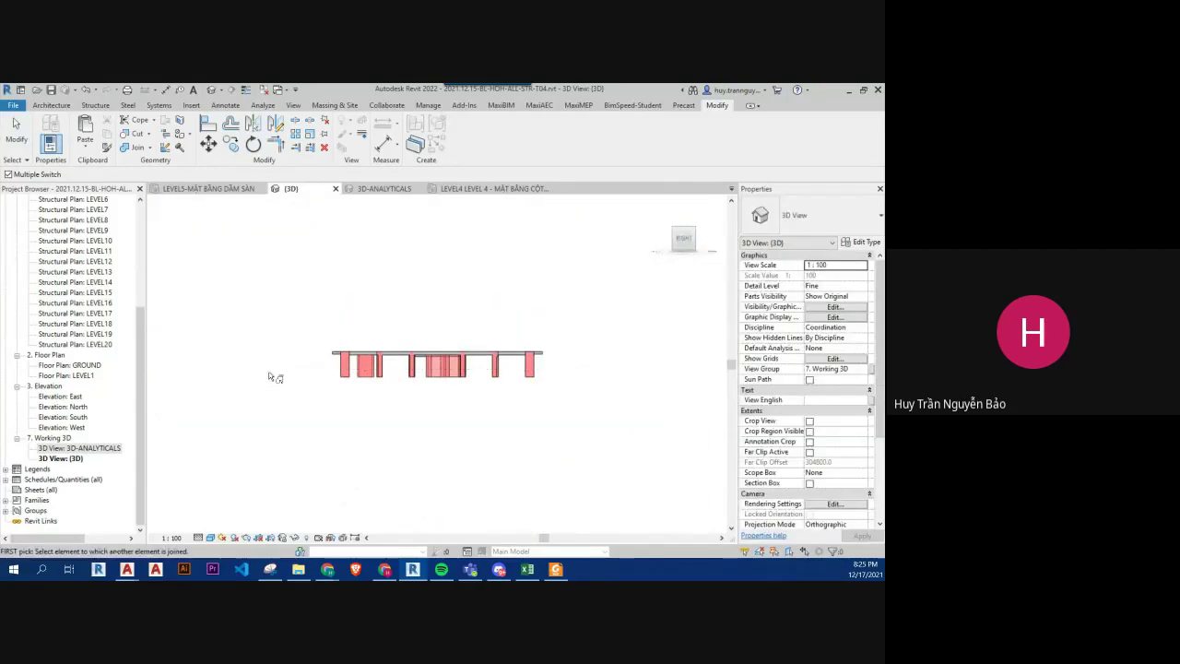
pyautogui.press('Escape')
pyautogui.keyDown('shift'); pyautogui.moveTo(556, 422); pyautogui.dragTo(552, 453, button='middle'); pyautogui.keyUp('shift')
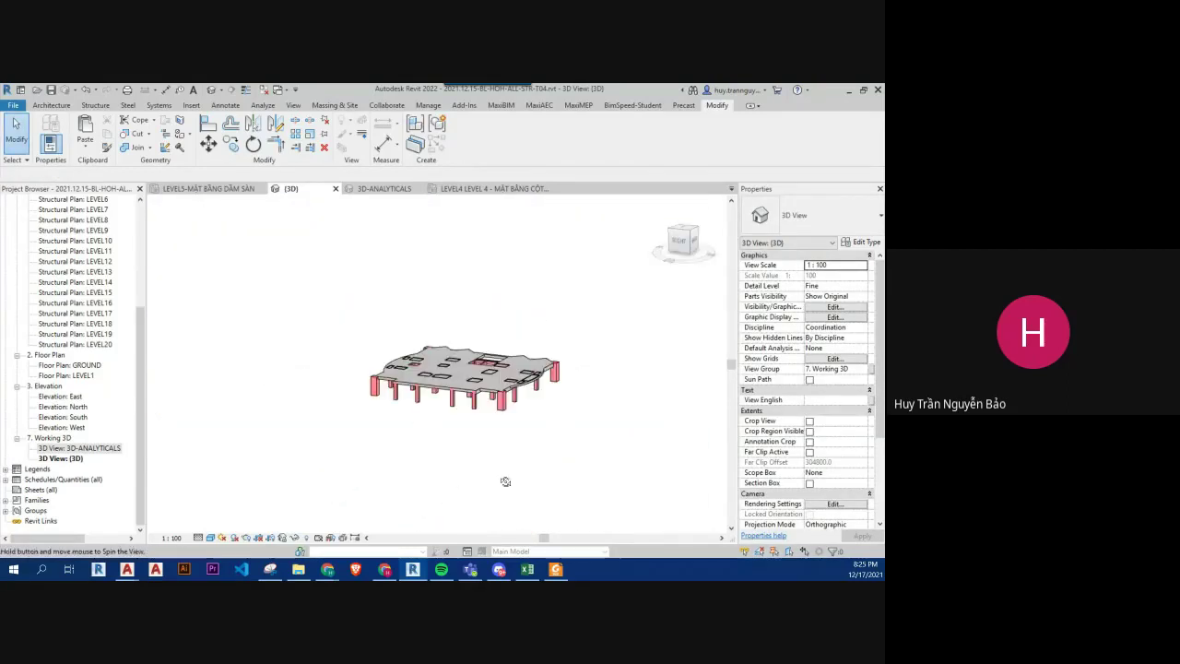
pyautogui.moveTo(718, 474); pyautogui.dragTo(189, 244)
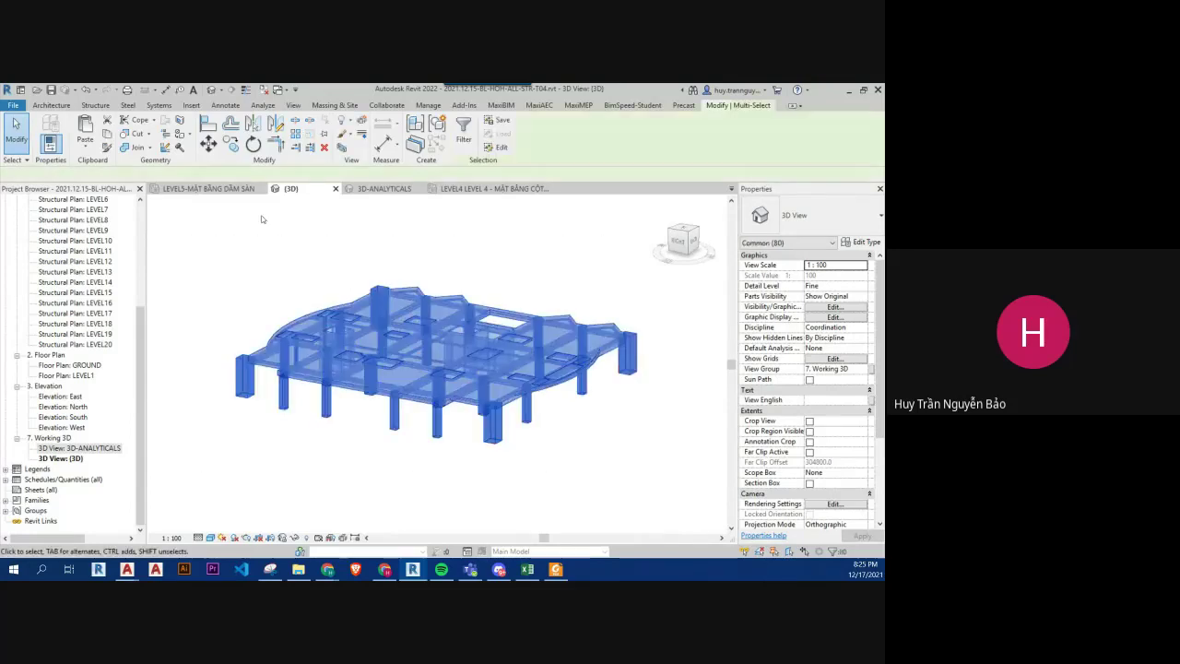
# - Run an interference check on the selected slab, beams and columns with the default categories
pyautogui.click(387, 104)
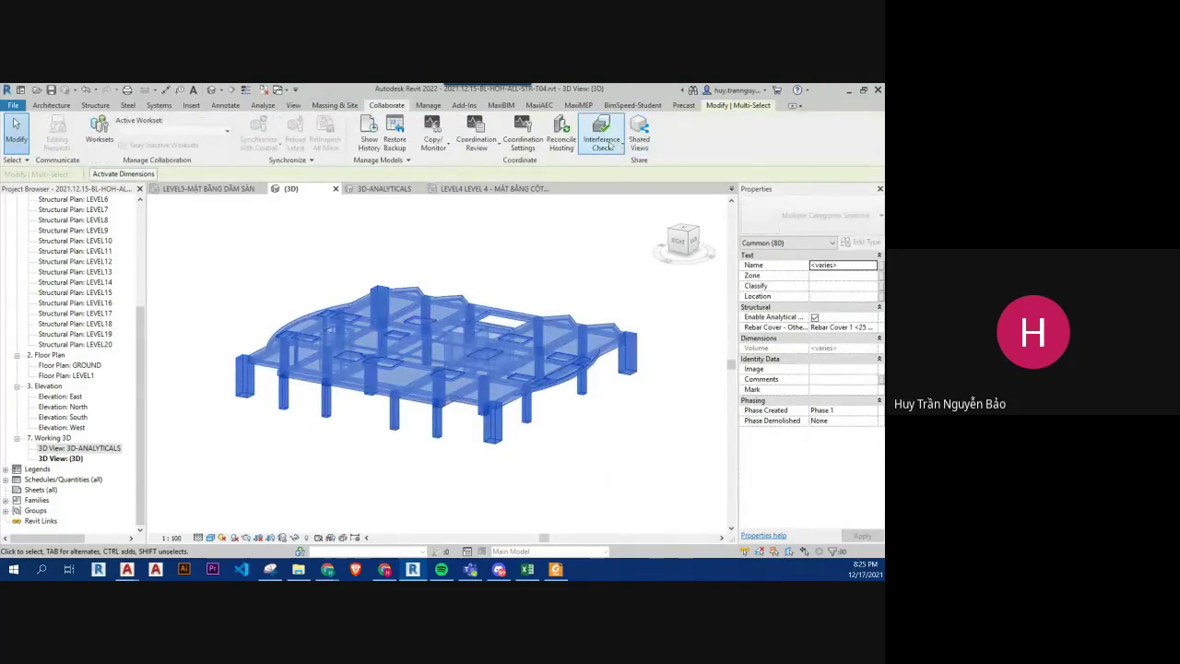
pyautogui.click(601, 137)
pyautogui.click(629, 167)
pyautogui.click(508, 482)
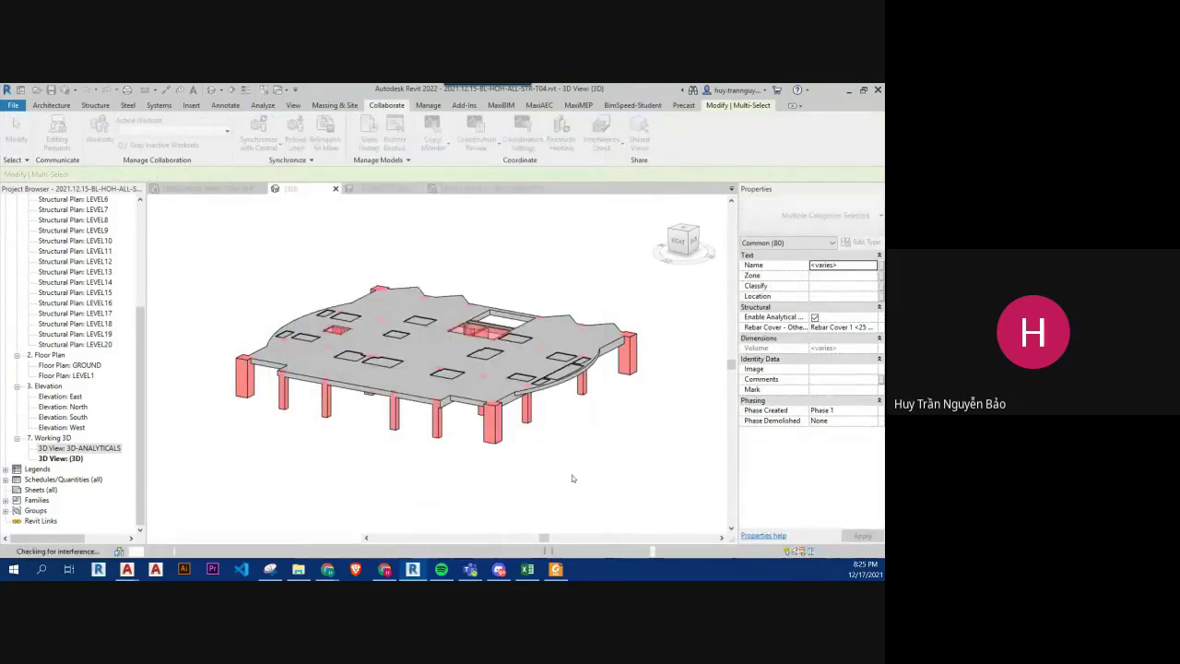